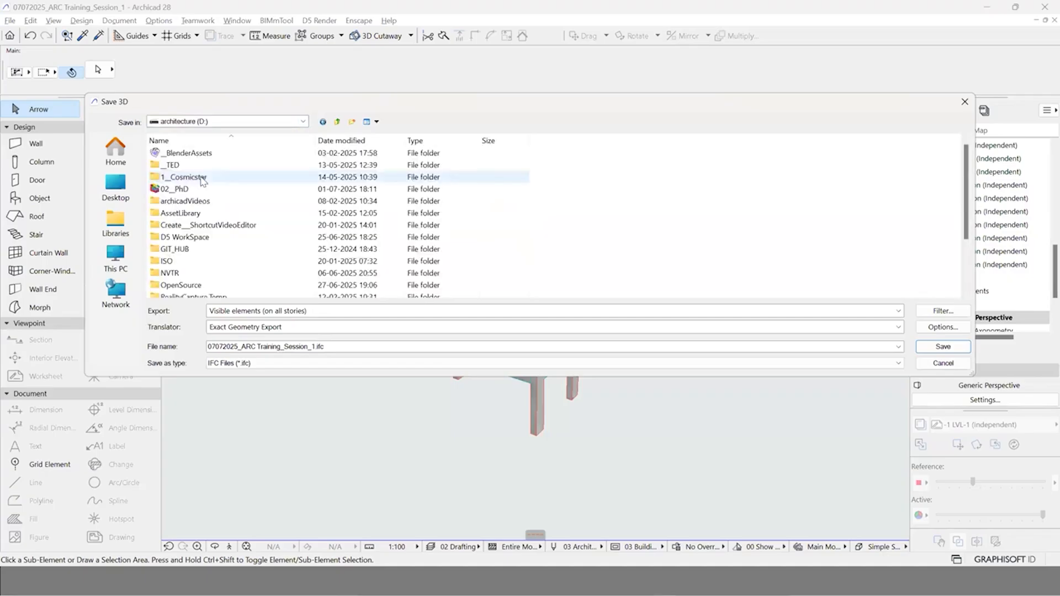
Step: Browse to the Session02 folder within TRAINING > 2025Training as the location for saving the file
scroll(206, 281, down, 3)
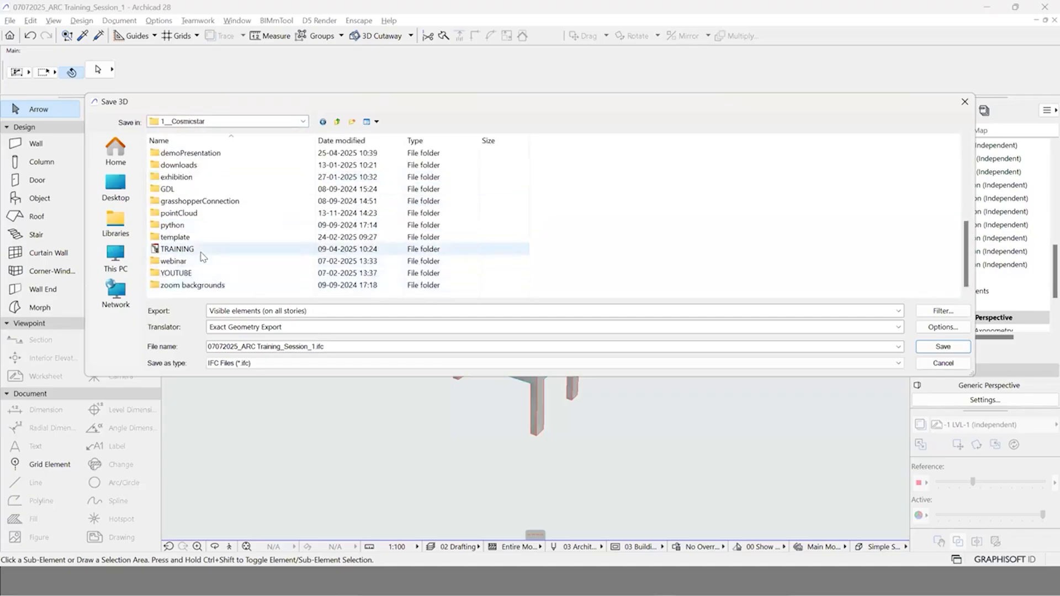
double_click(183, 247)
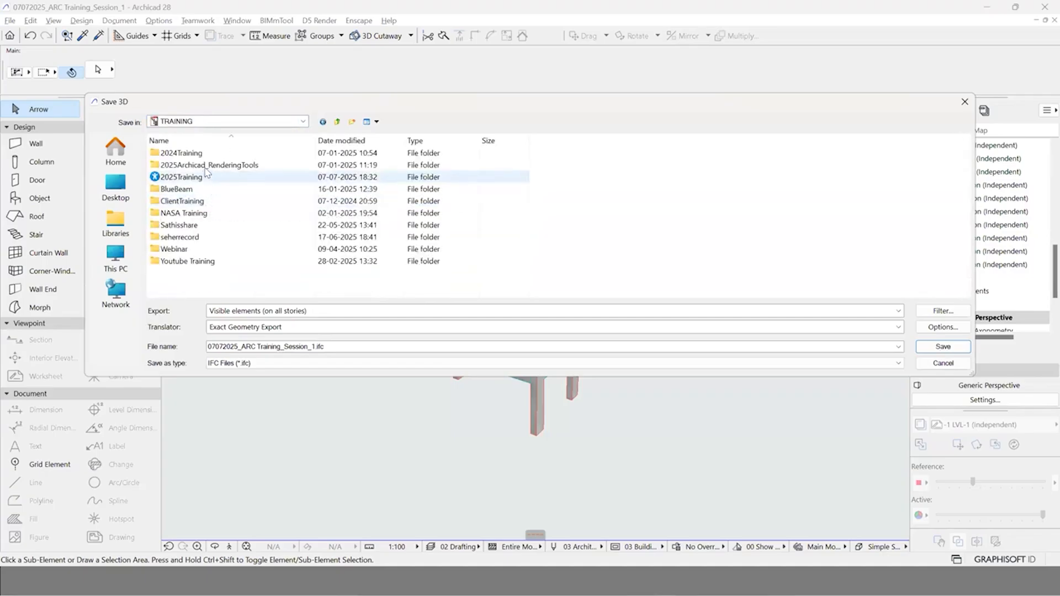
double_click(201, 176)
double_click(202, 165)
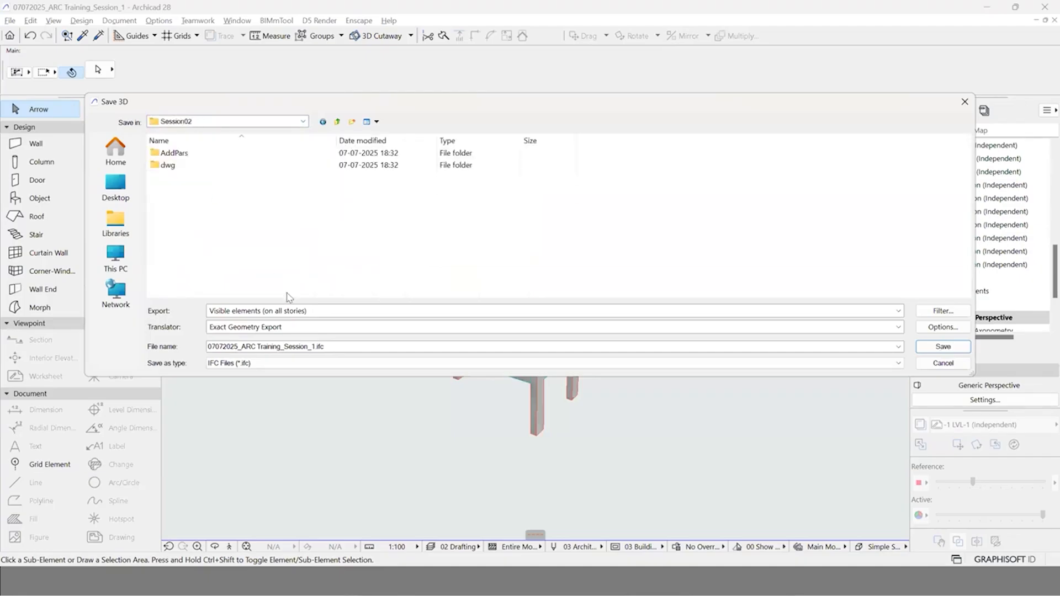
Step: Save the project as an Archicad Solo Project (*.pln) named 10072025_ARC Training_Session_2
click(254, 363)
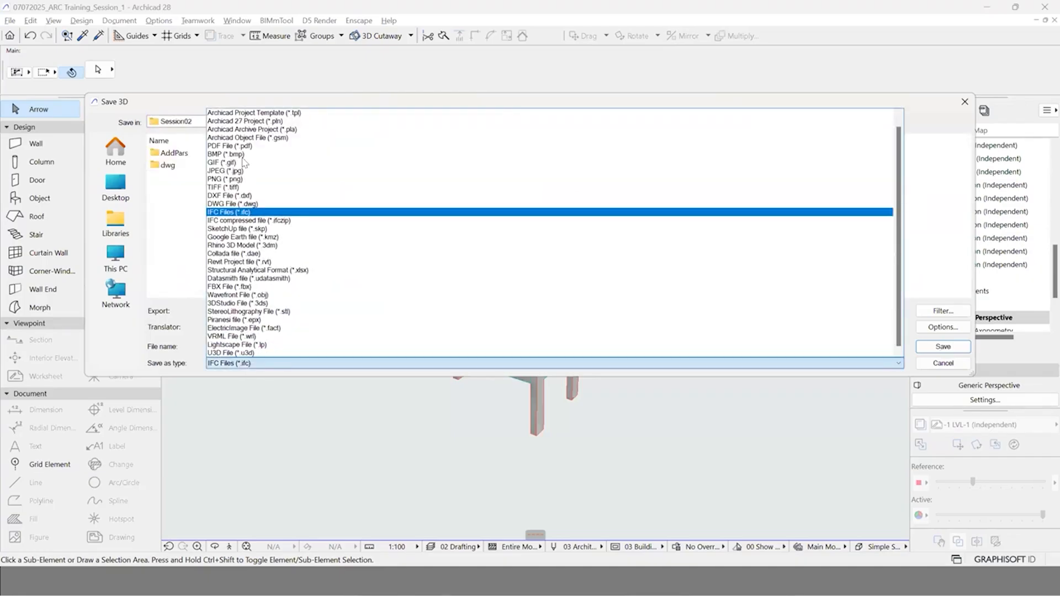
click(260, 113)
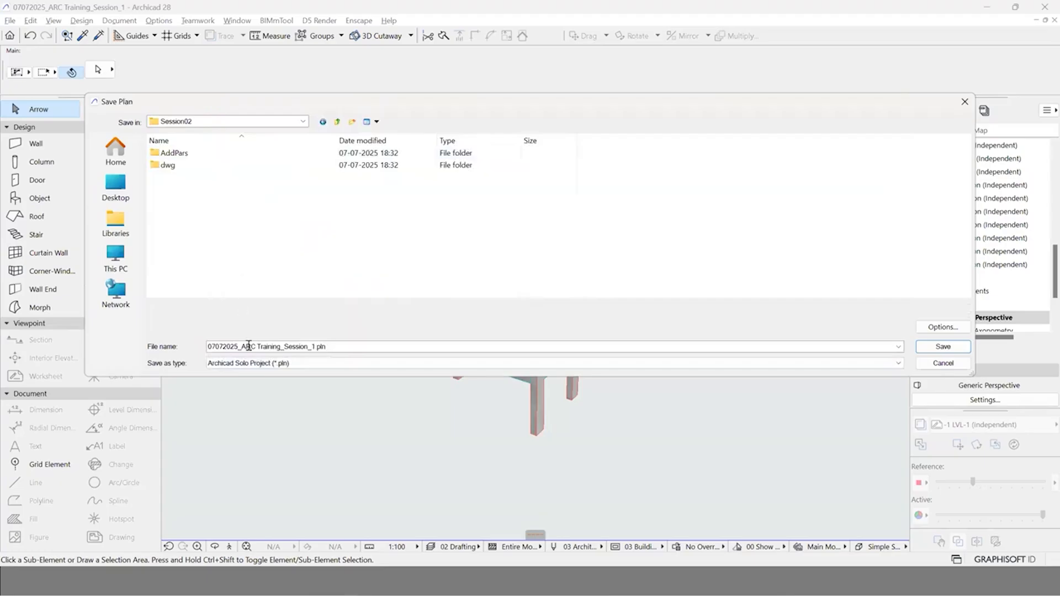
triple_click(221, 346)
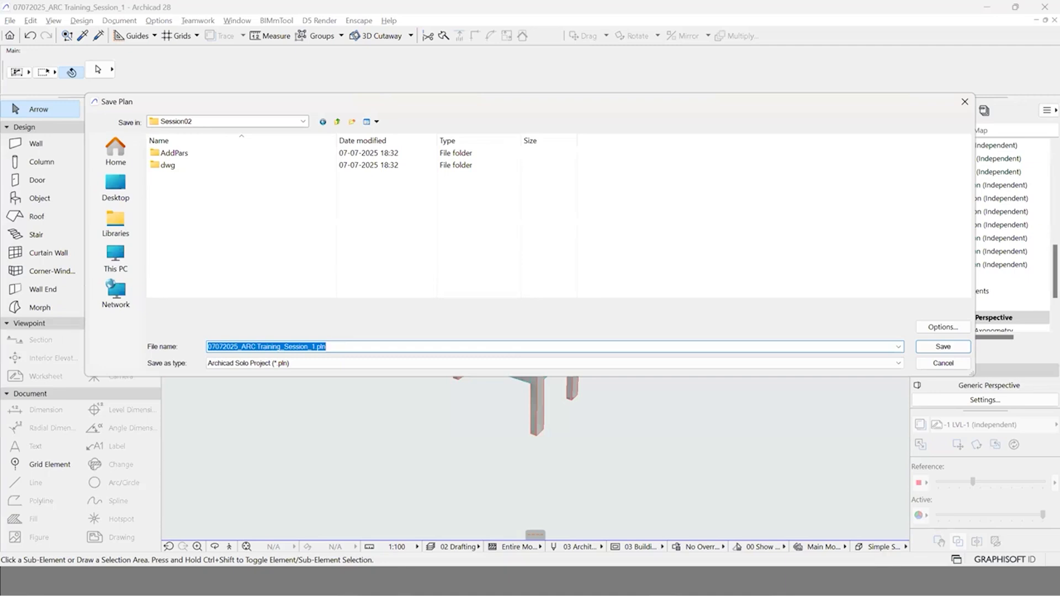
drag(216, 347, 204, 354)
text(10)
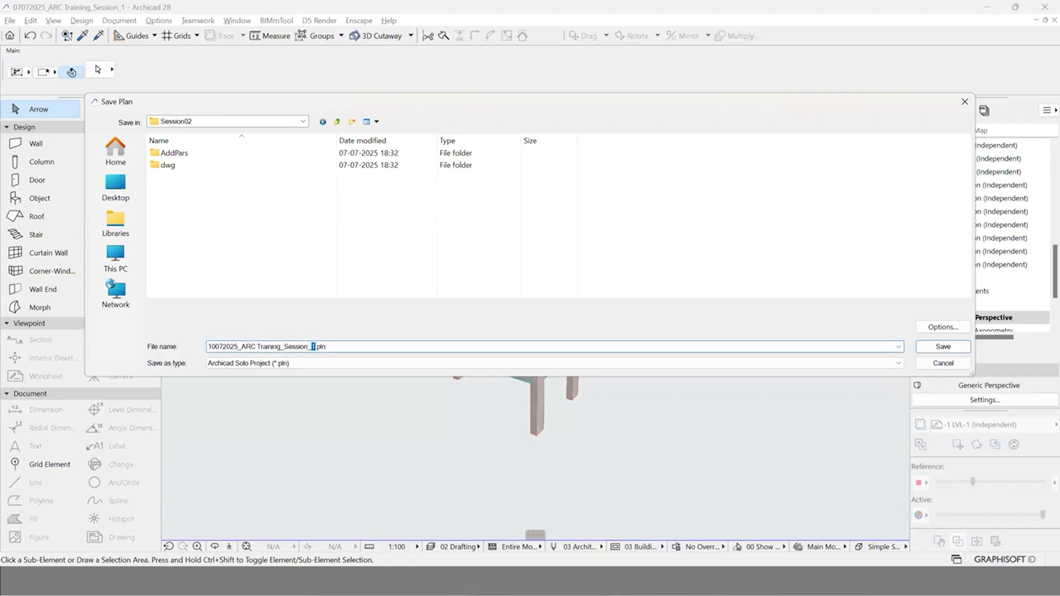
click(942, 346)
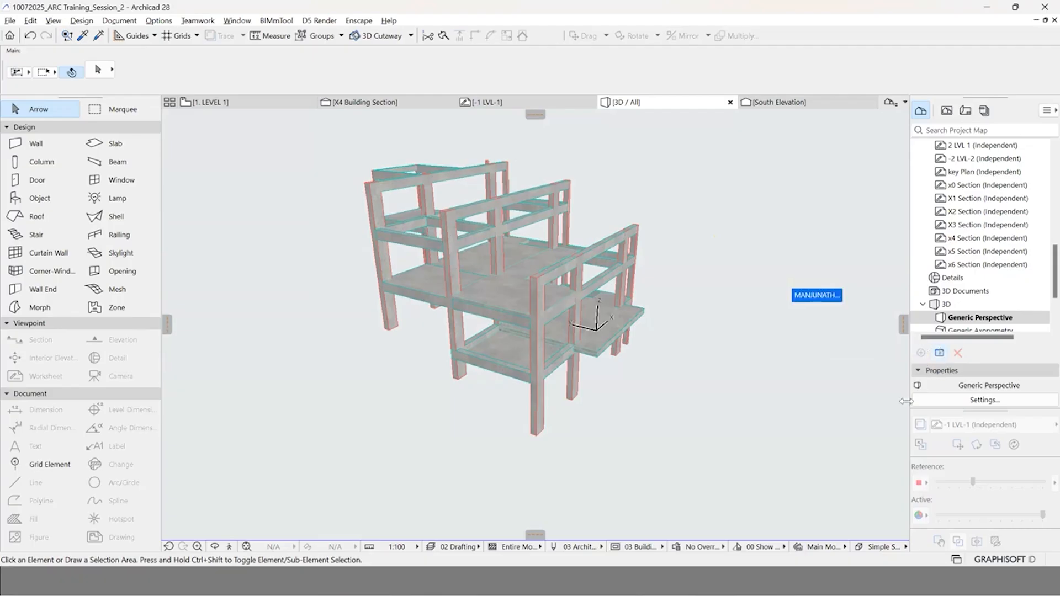
Step: Examine the stepped concrete frame in 3D from several angles, considering where curved shell surfaces could cover it
scroll(567, 255, up, 1)
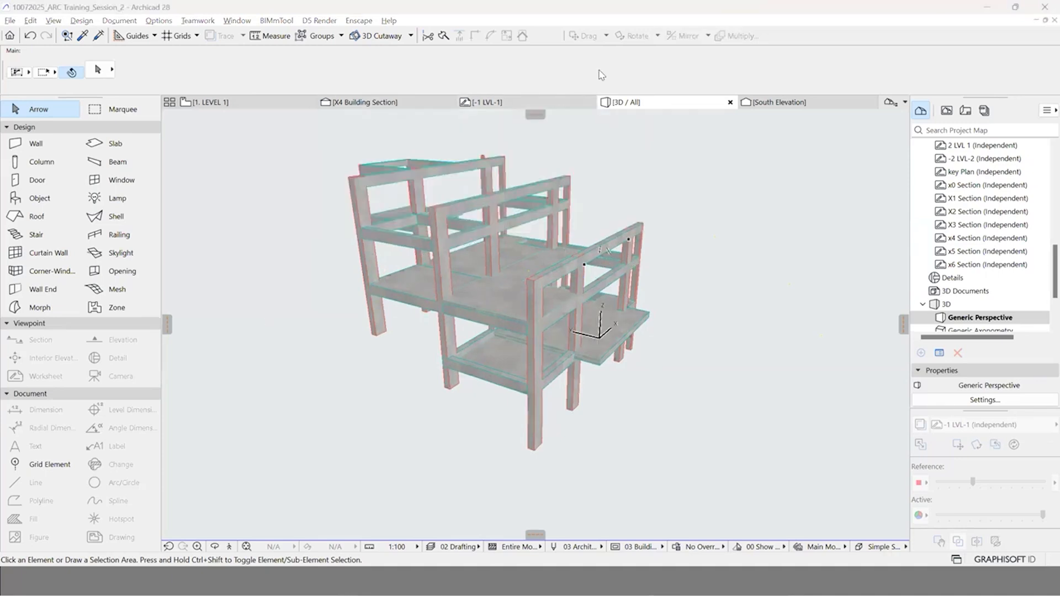
scroll(636, 236, down, 2)
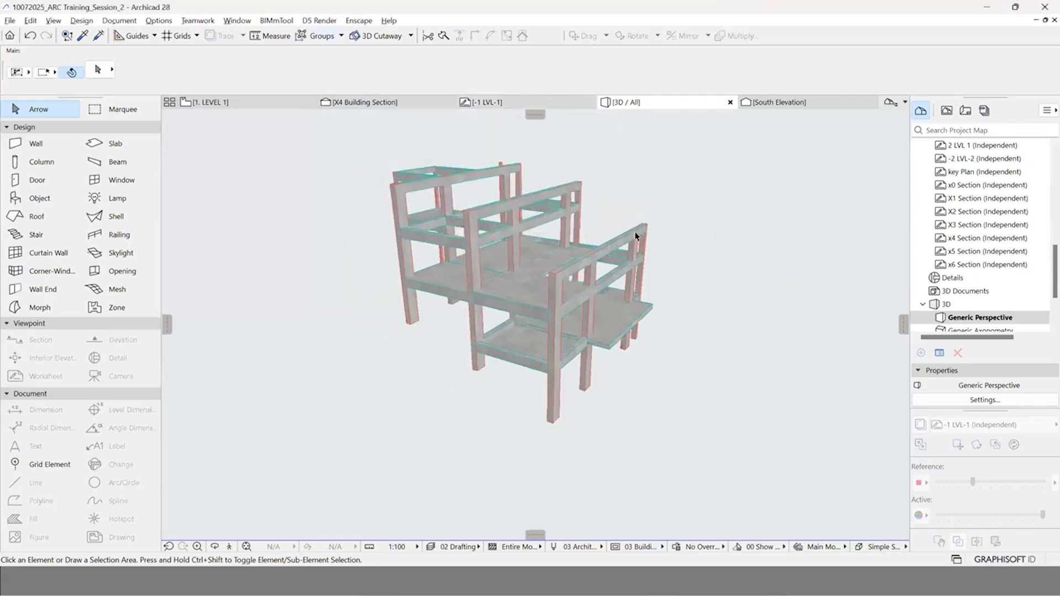
scroll(381, 149, up, 2)
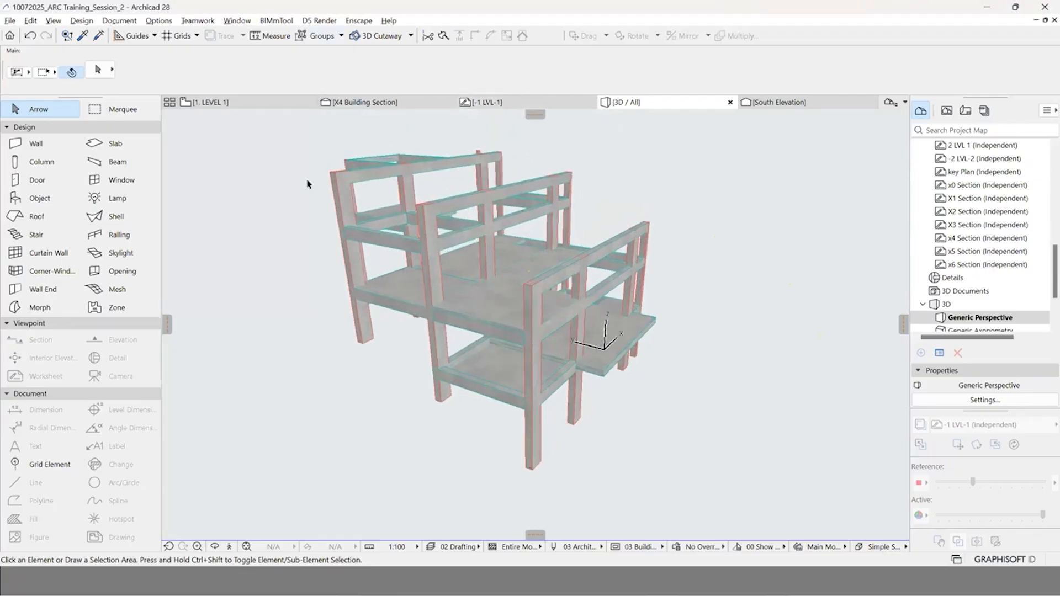
scroll(385, 189, up, 2)
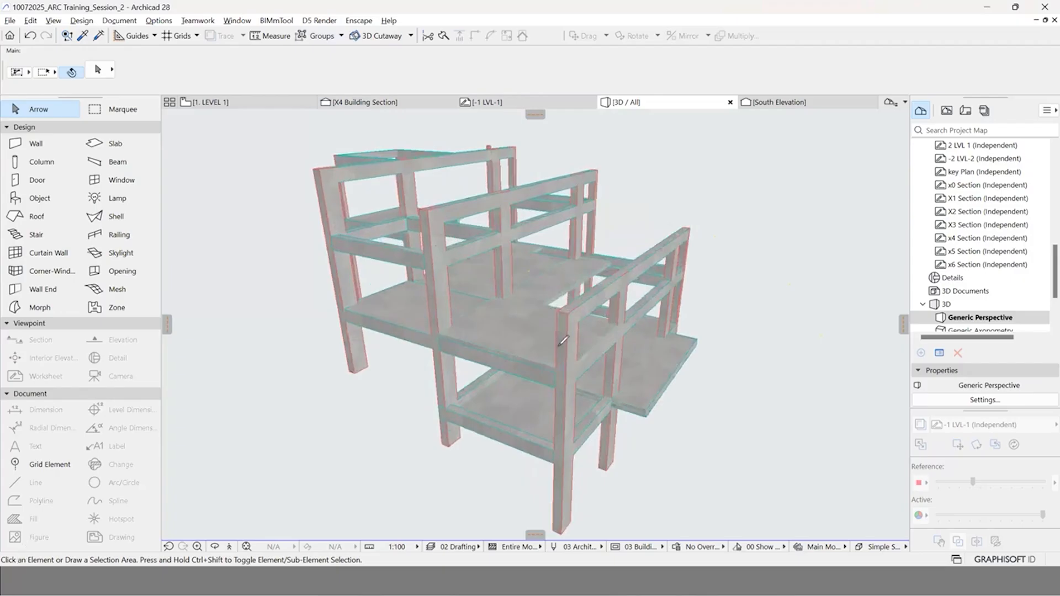
shift+middle_drag(601, 332, 419, 159)
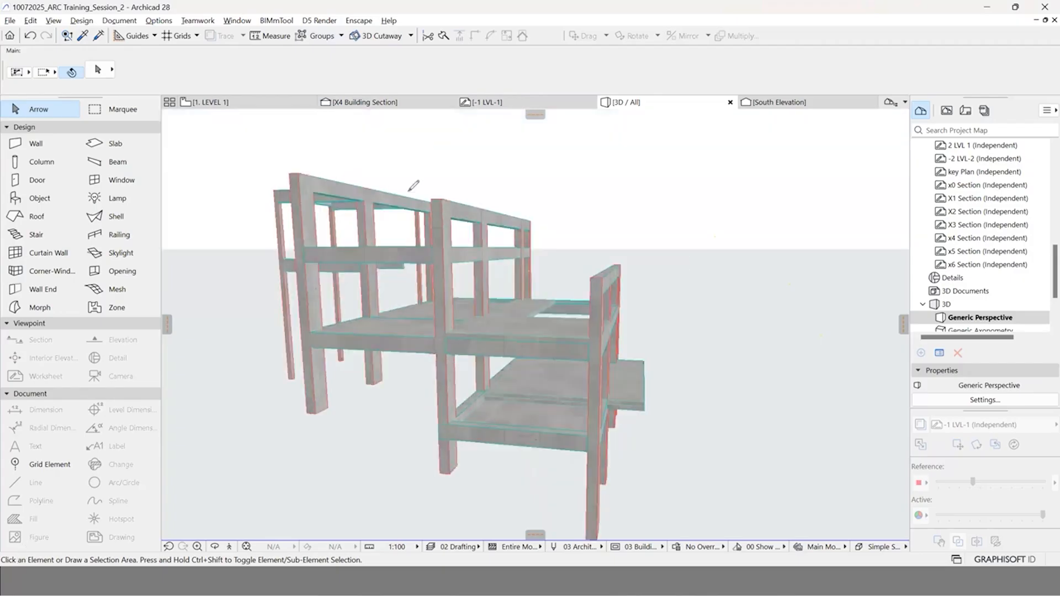
shift+middle_drag(319, 171, 628, 335)
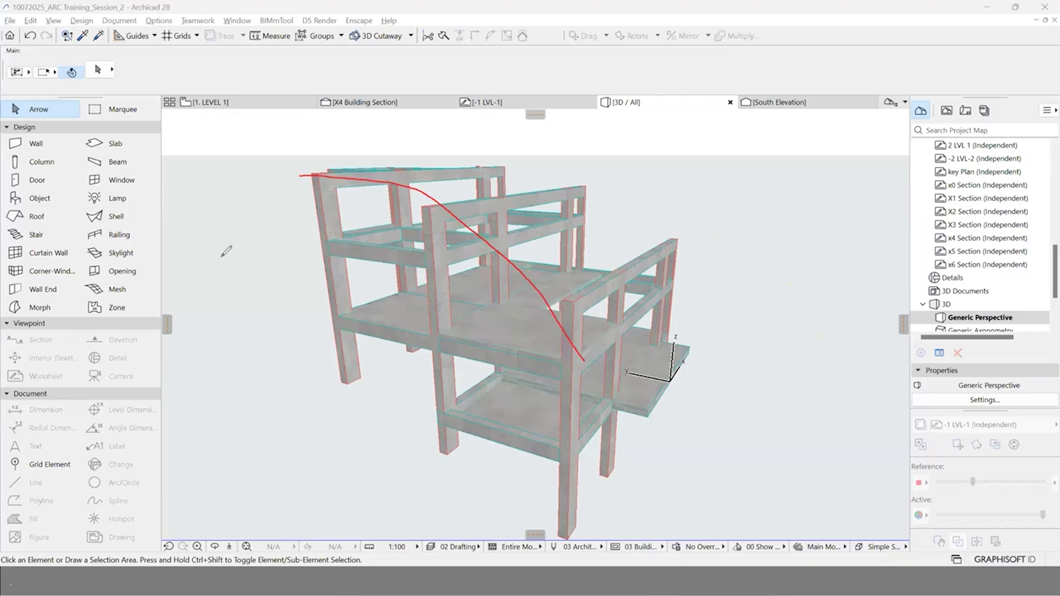
drag(215, 402, 416, 515)
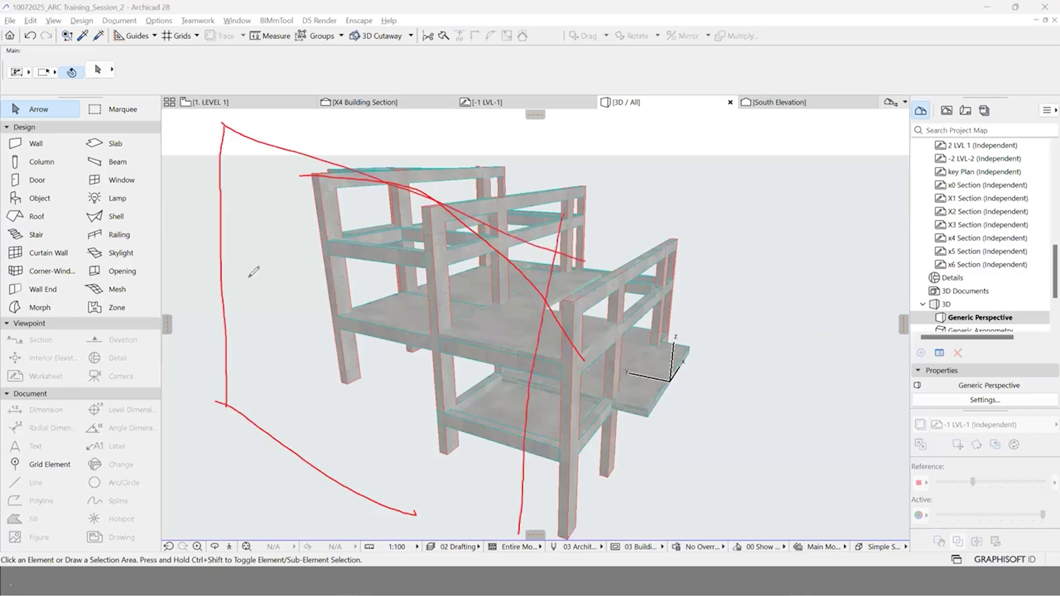
mouse_move(285, 196)
mouse_down()
mouse_move(486, 386)
mouse_move(490, 438)
mouse_up()
drag(503, 154, 696, 275)
drag(480, 421, 690, 364)
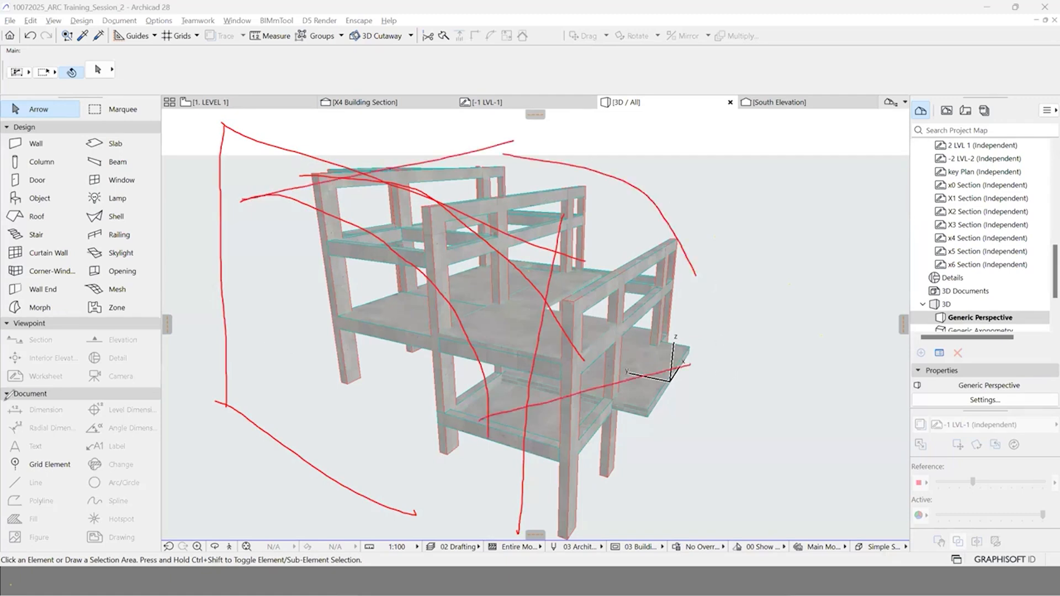
Step: Activate the Shell tool for modelling in the 3D view
click(49, 173)
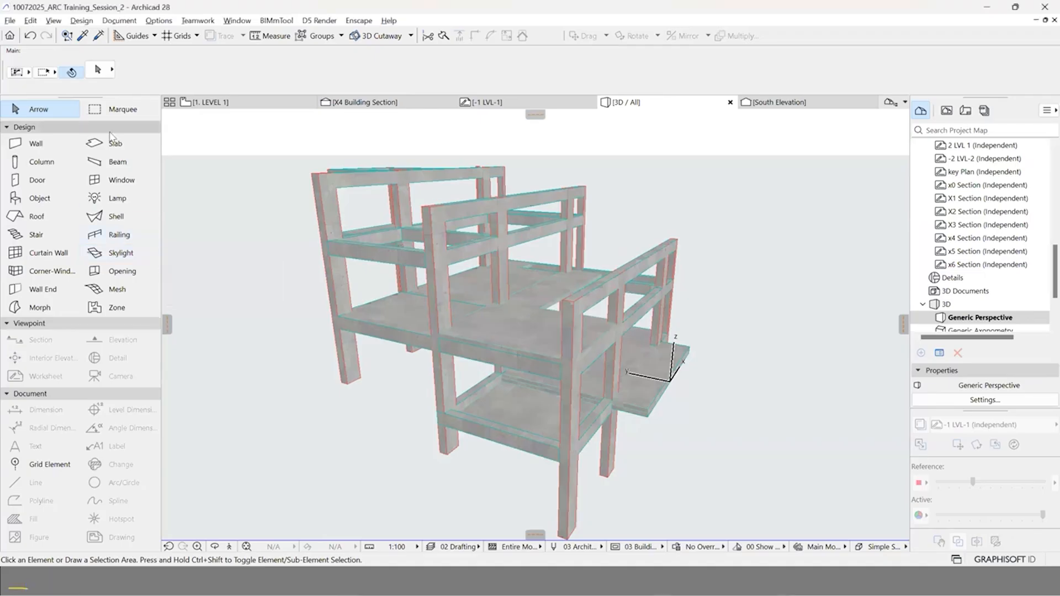
click(109, 131)
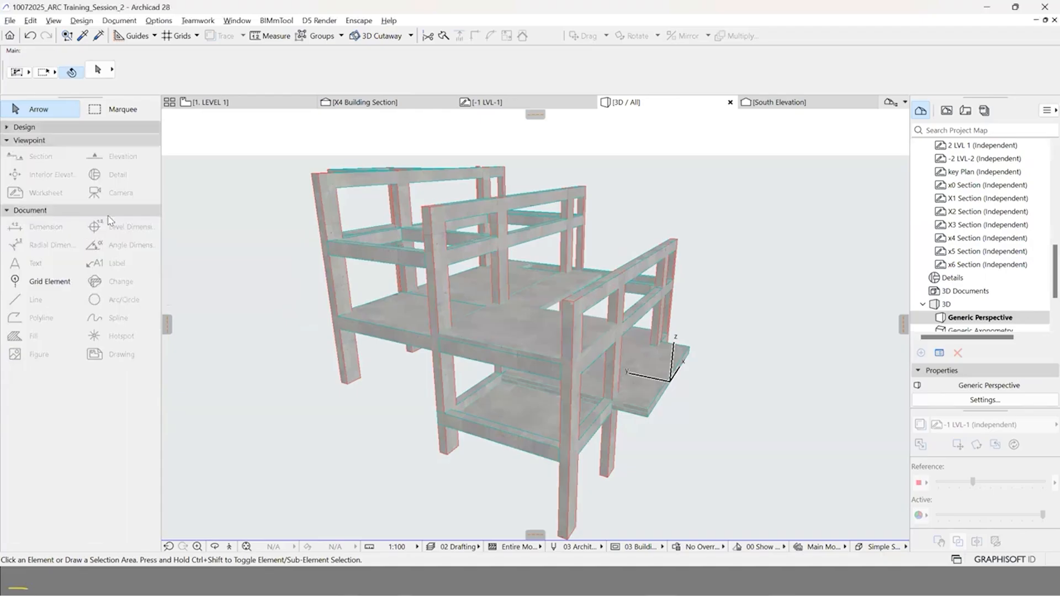
click(110, 128)
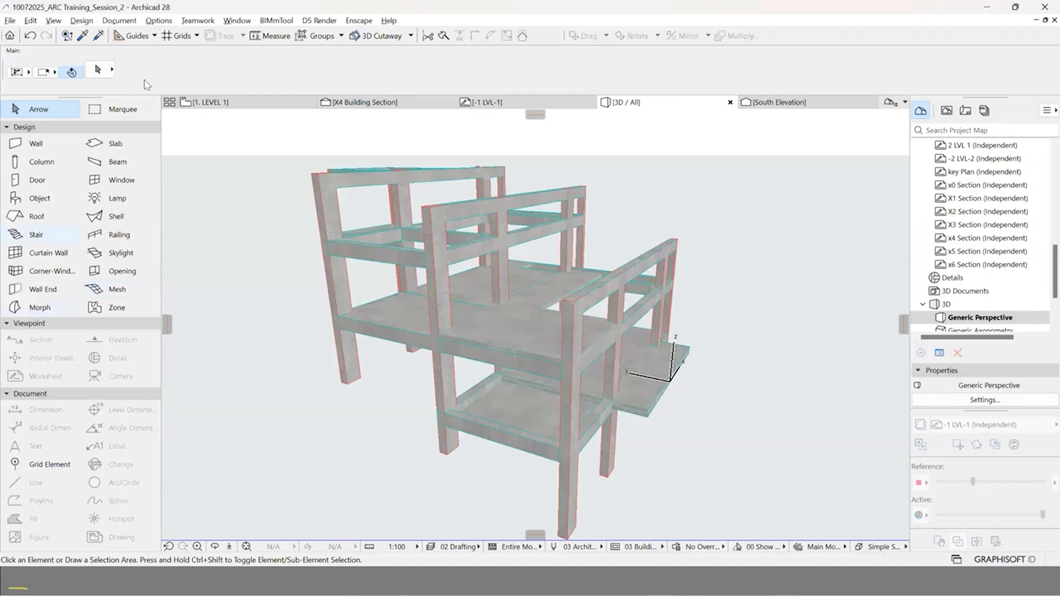
click(117, 217)
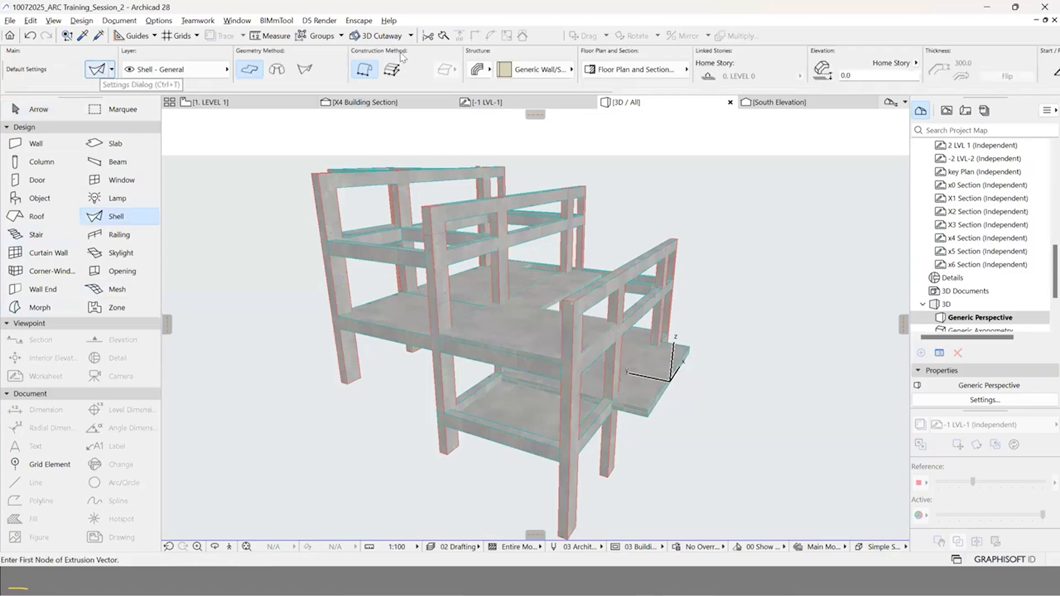
key(ctrl+t)
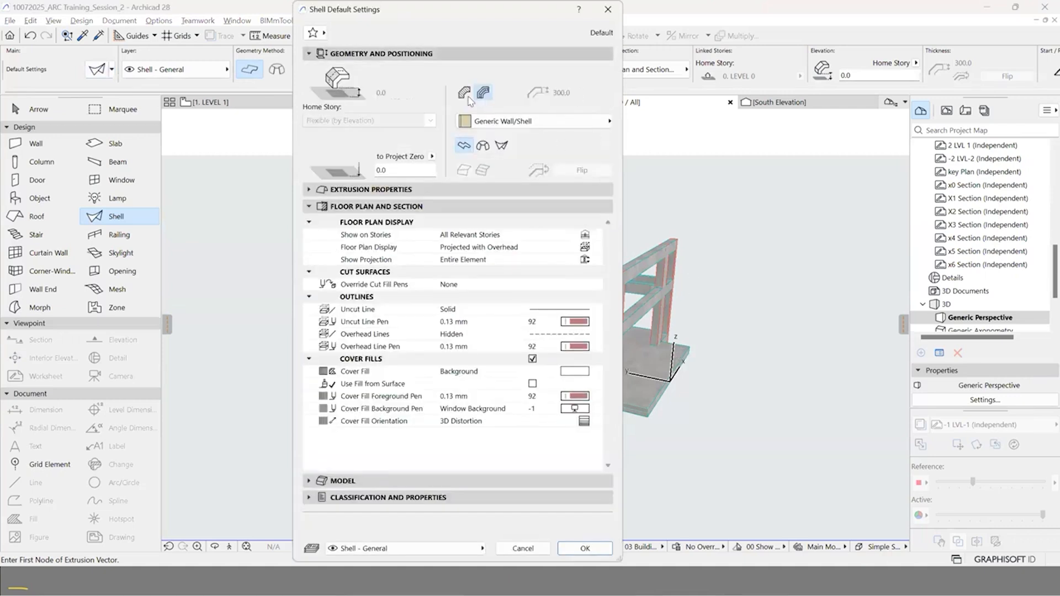
click(465, 93)
click(534, 121)
click(503, 81)
double_click(577, 93)
text(150)
click(467, 147)
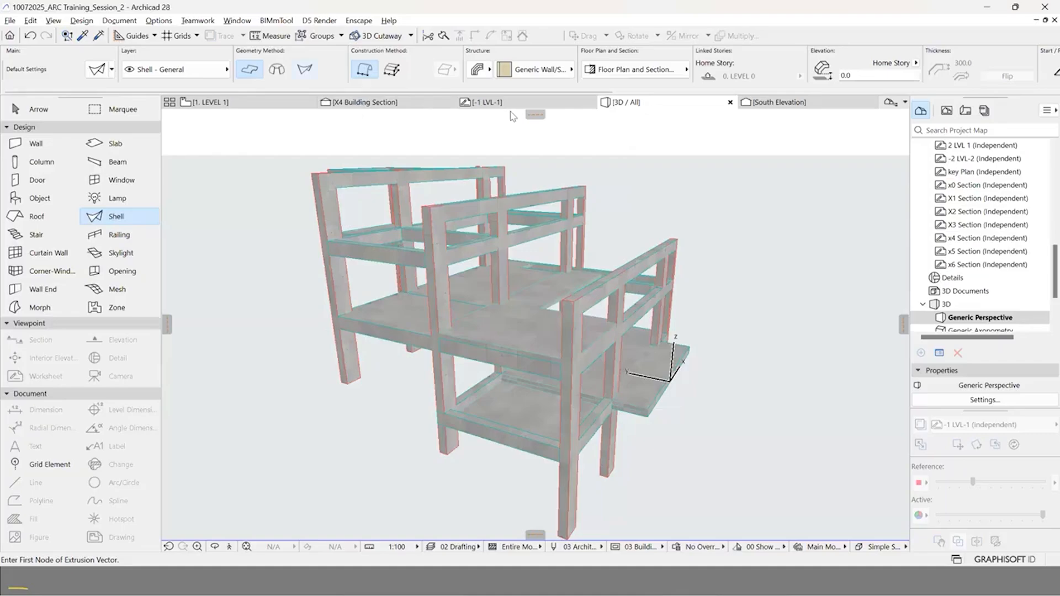
Step: Set the default shell to a basic structure of Reinforced Concrete - Structural and review its extrusion angle settings
click(96, 69)
click(469, 97)
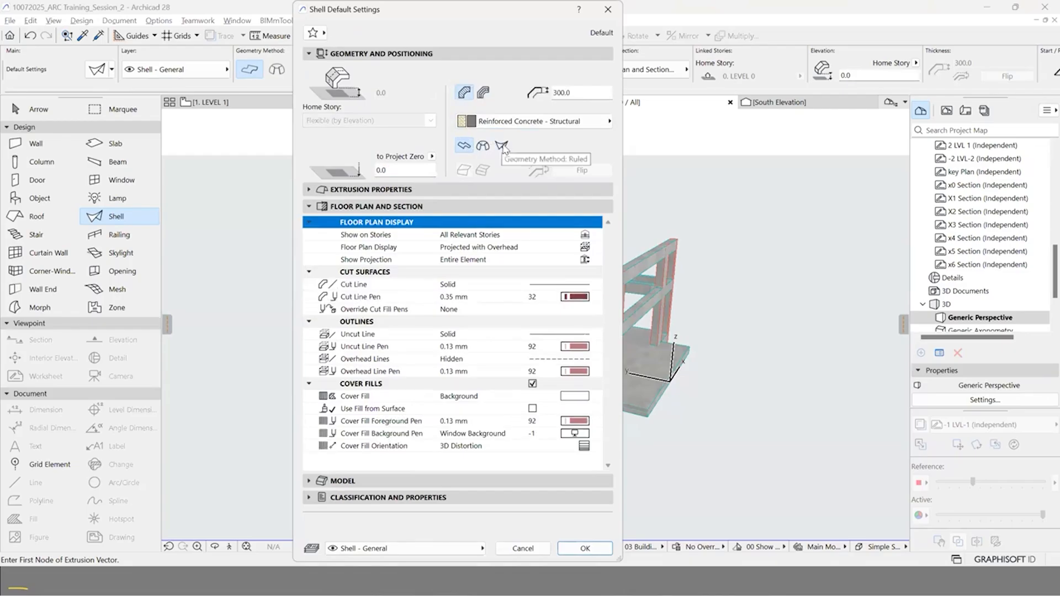
click(458, 191)
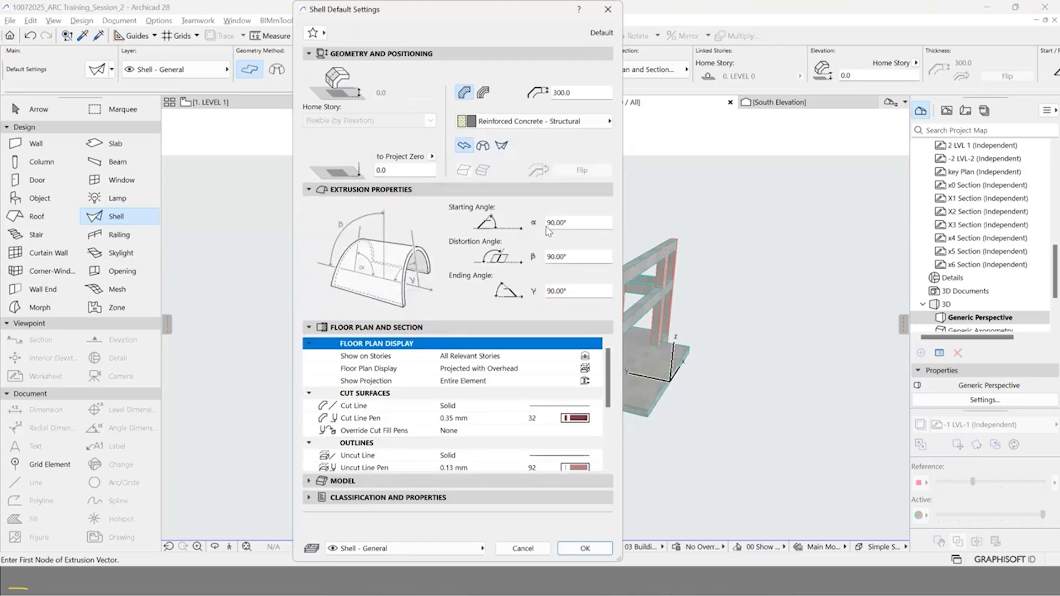
click(585, 549)
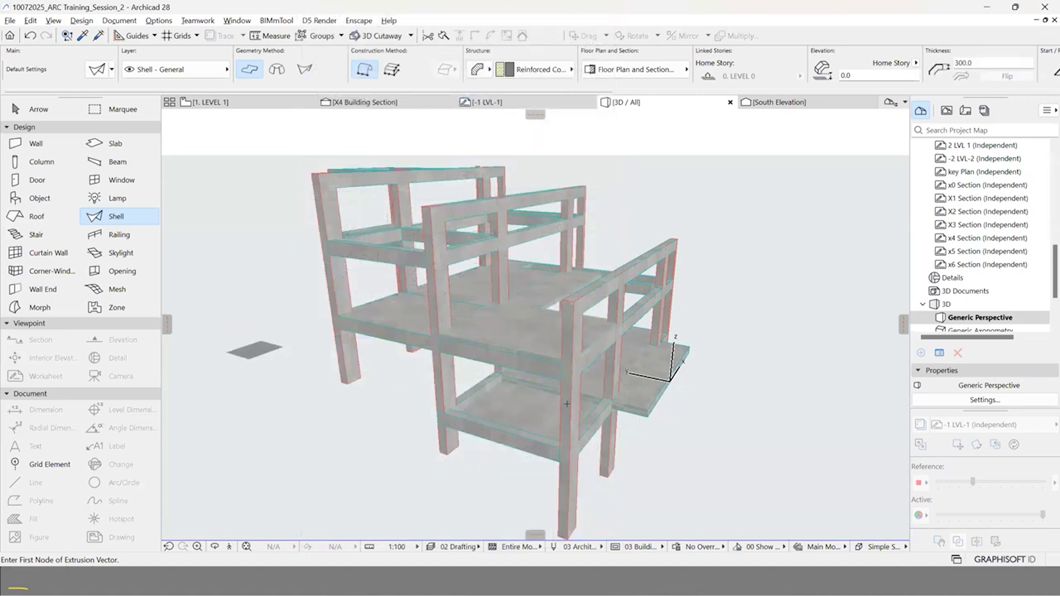
Step: Create a simple extruded shell about 11400 long in the empty space beside the concrete frame
scroll(252, 348, down, 5)
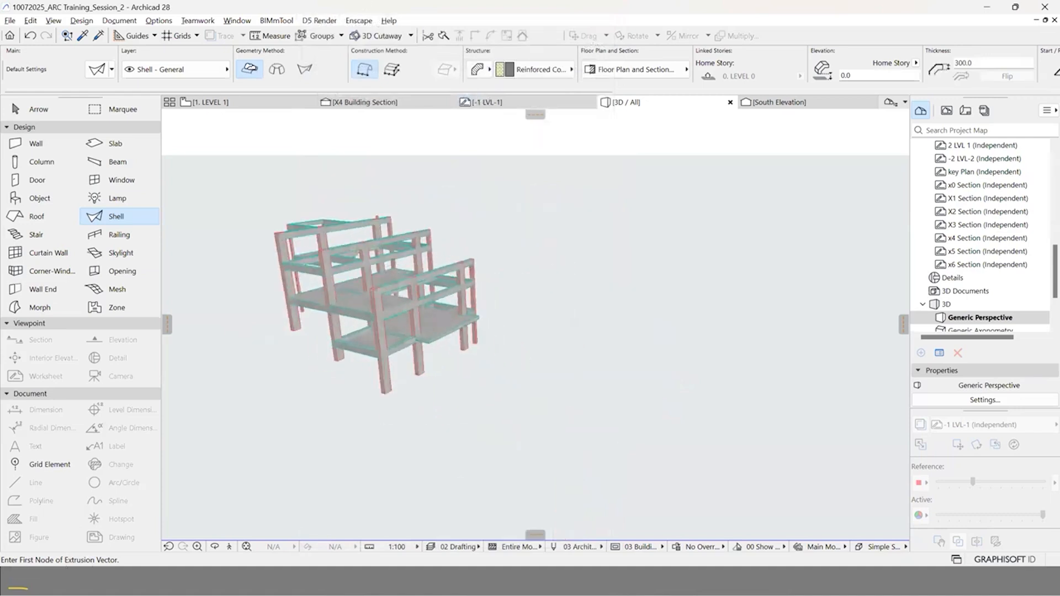
scroll(366, 292, up, 2)
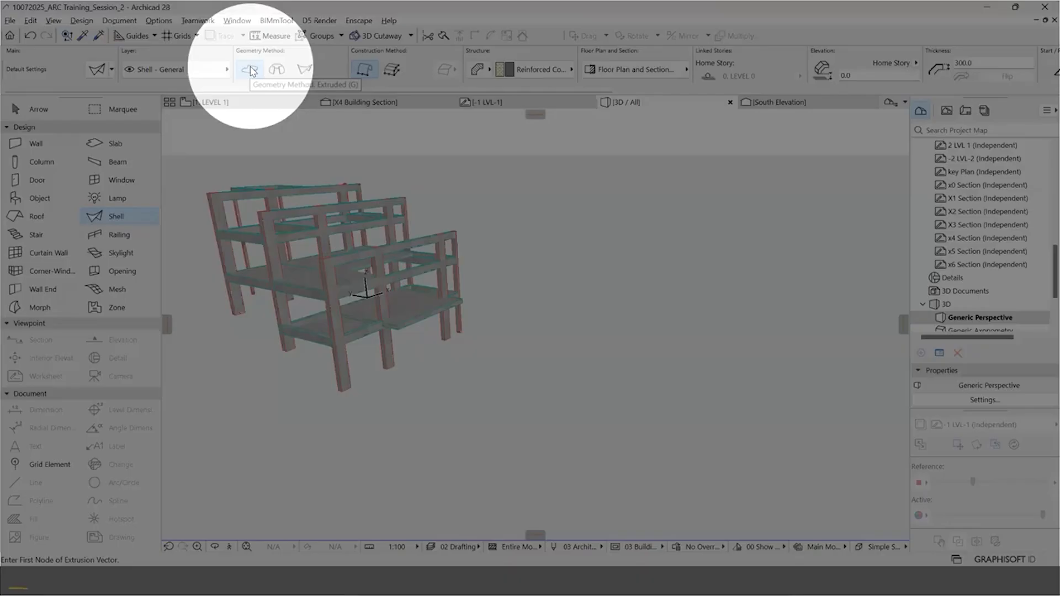
click(251, 71)
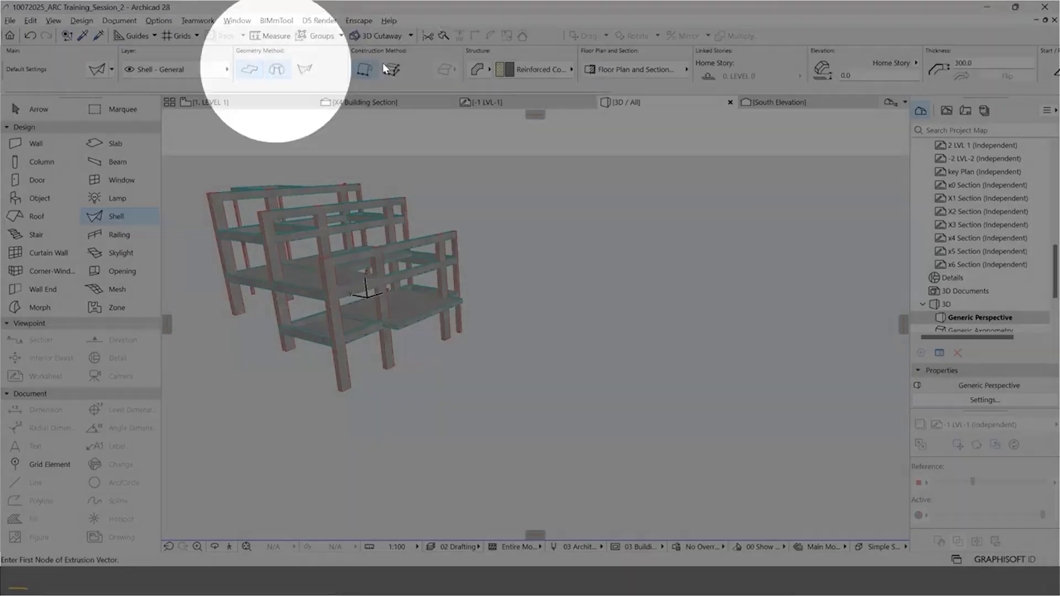
click(278, 71)
click(305, 70)
click(253, 71)
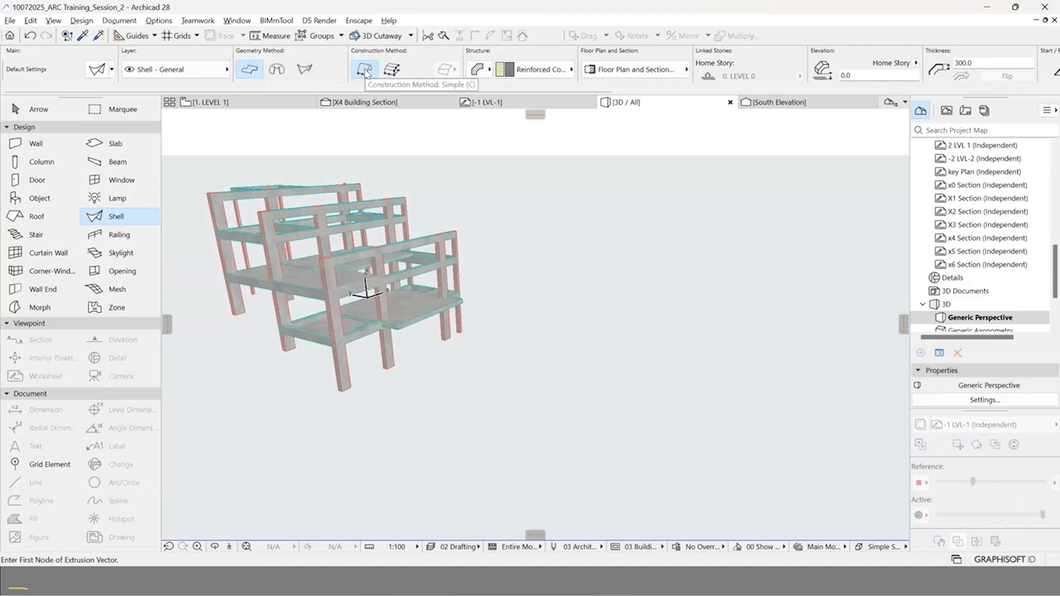
click(503, 410)
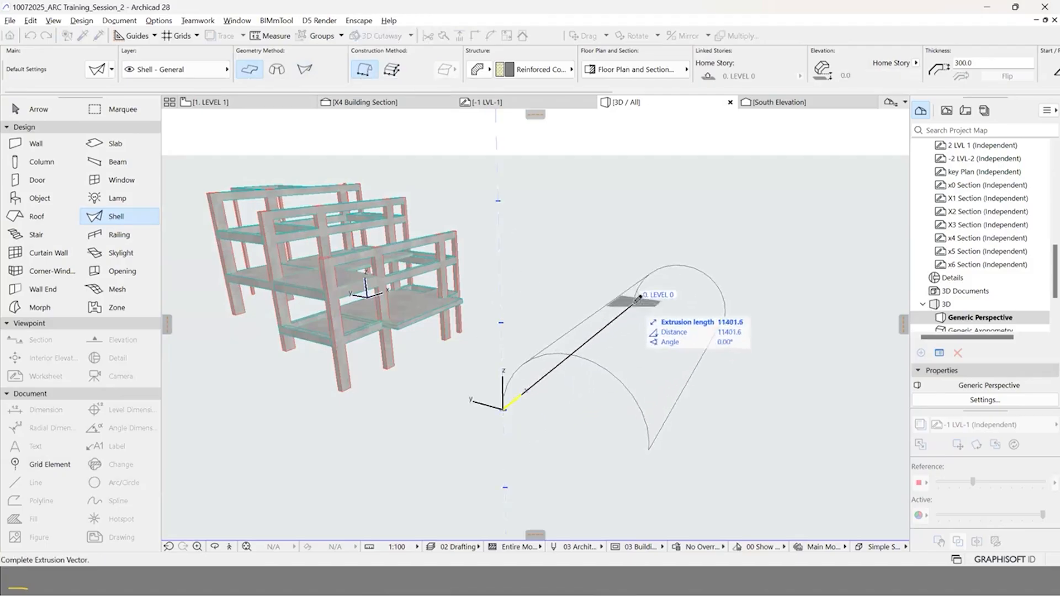
click(740, 317)
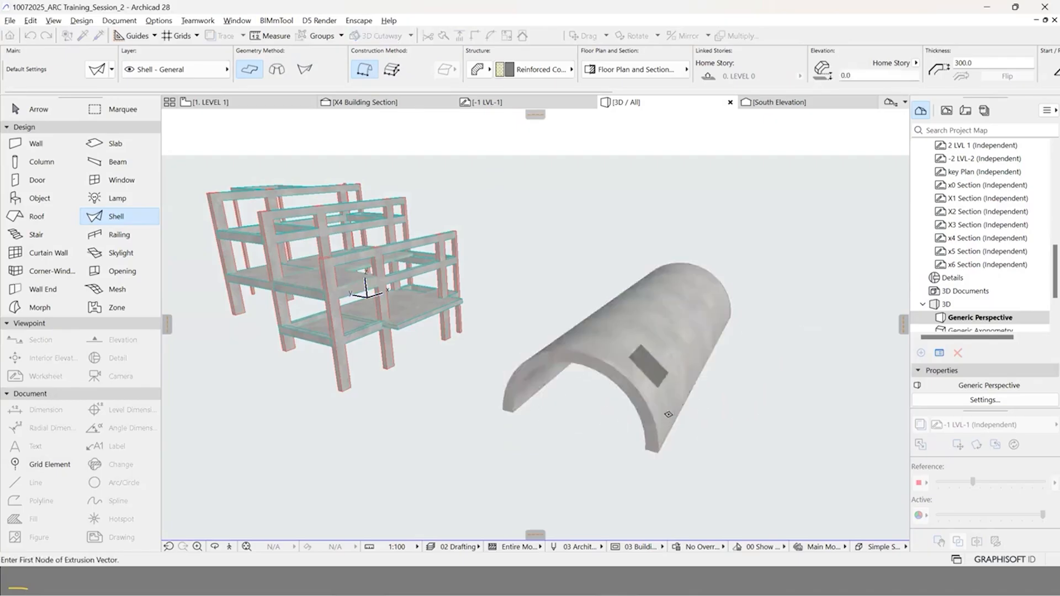
Step: Delete the extruded barrel-shaped shell beside the concrete frame
key(Escape)
click(645, 370)
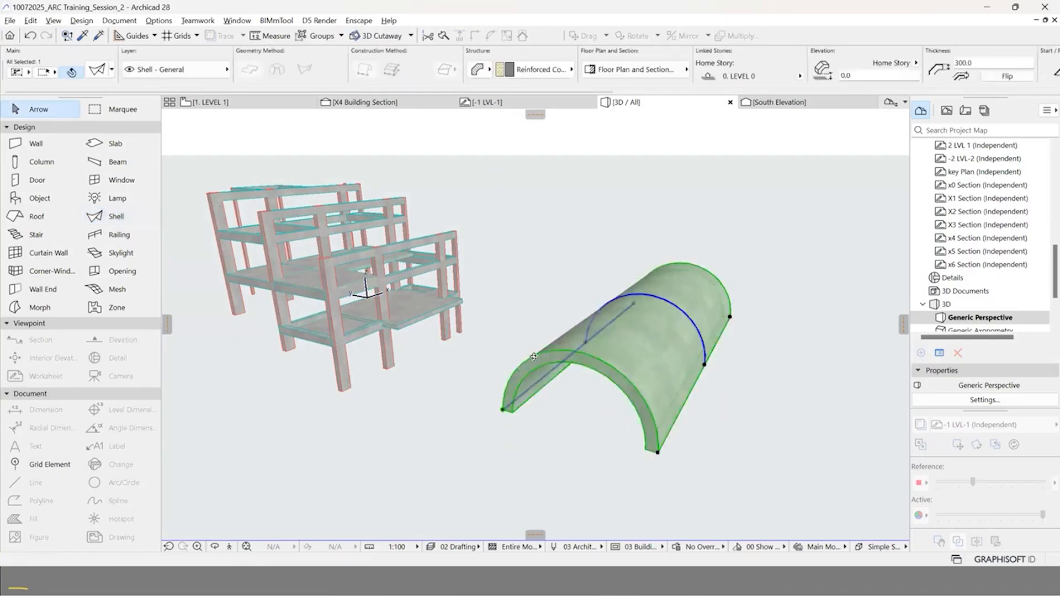
mouse_move(486, 291)
shift+middle_down()
mouse_move(611, 373)
mouse_move(677, 400)
mouse_move(457, 272)
mouse_move(438, 184)
mouse_move(450, 199)
mouse_move(396, 110)
mouse_move(276, 72)
mouse_move(393, 74)
mouse_move(368, 75)
mouse_move(537, 343)
shift+middle_up()
key(Delete)
Step: Create a simple revolved shell forming a dome on the ground beside the concrete frame
key(w)
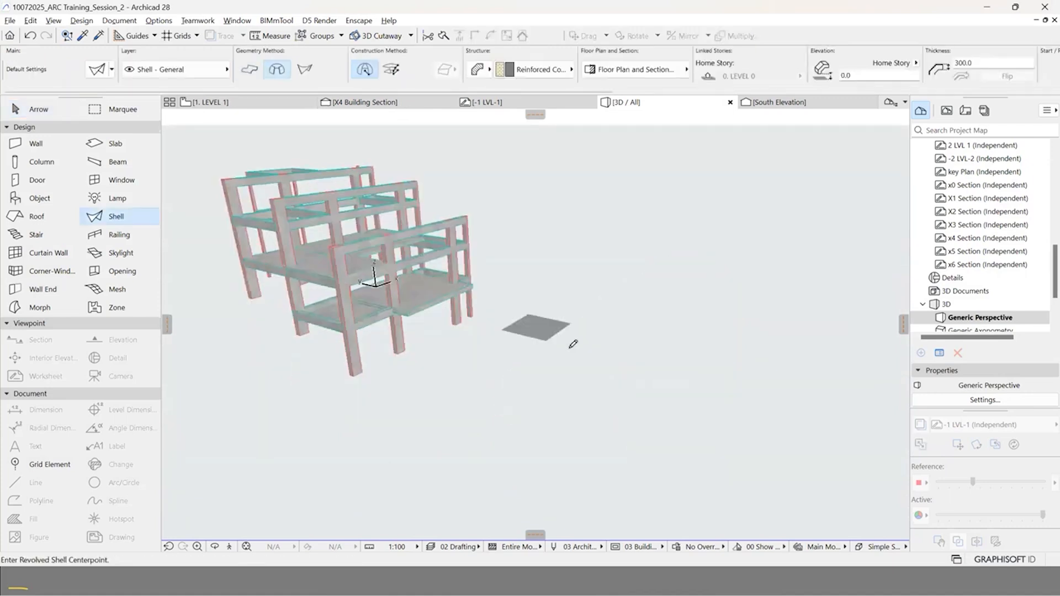
click(532, 345)
click(469, 339)
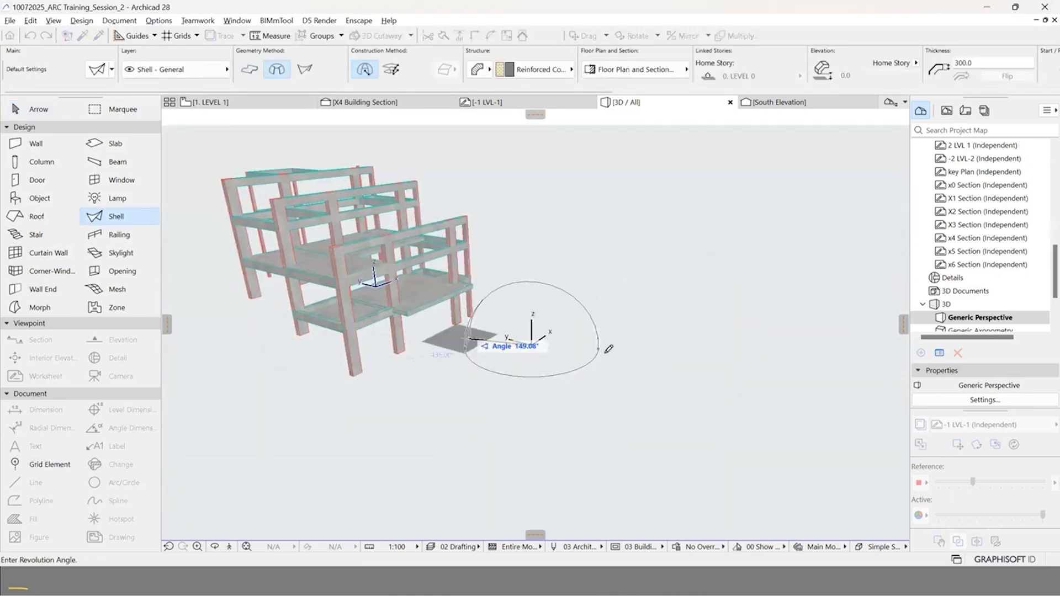
click(649, 324)
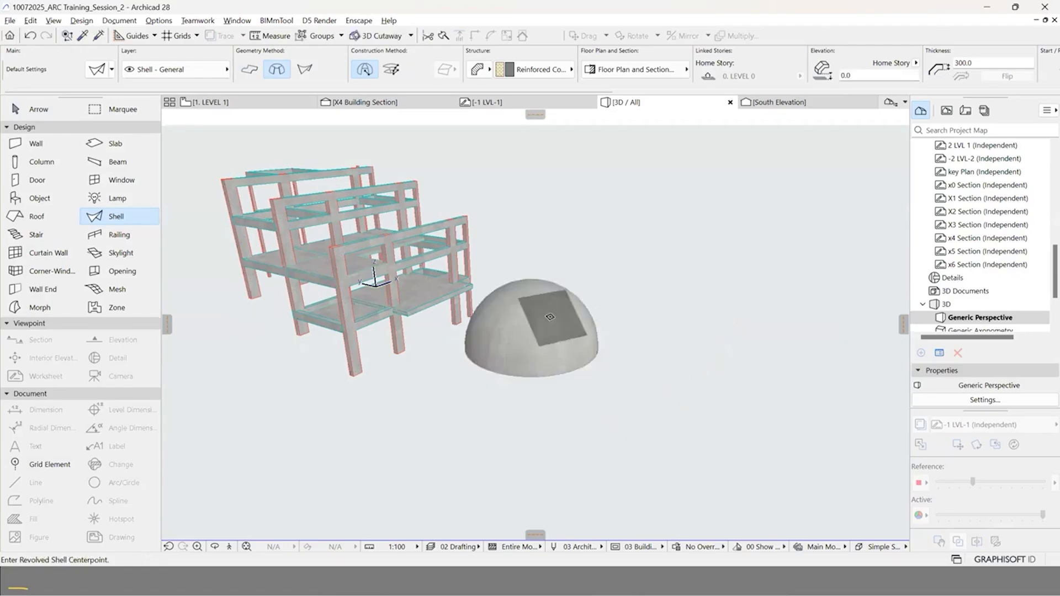
Step: Delete the revolved dome shell beside the concrete frame building
key(Escape)
click(548, 307)
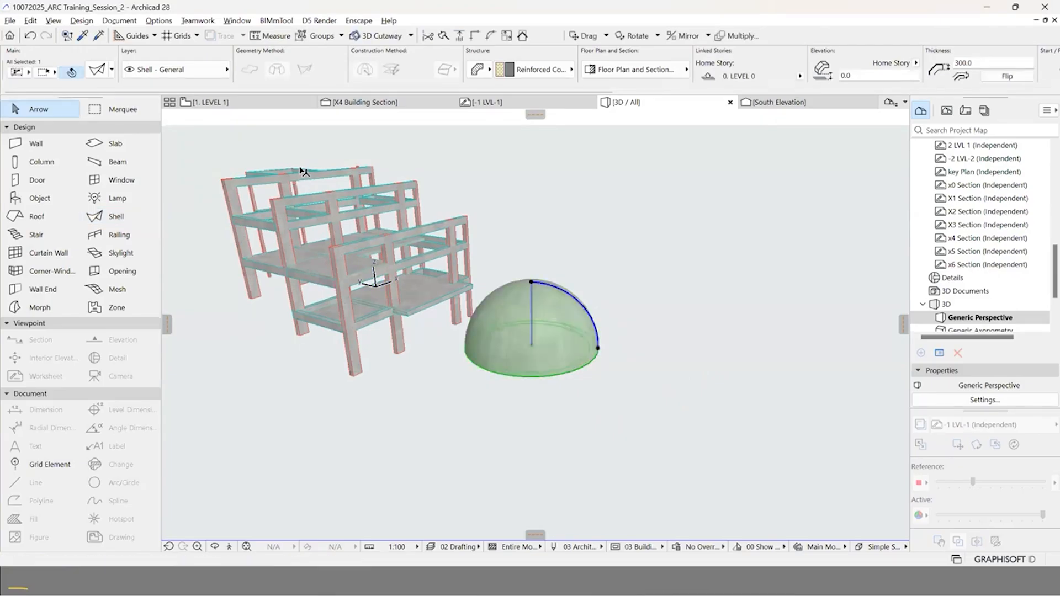
key(Delete)
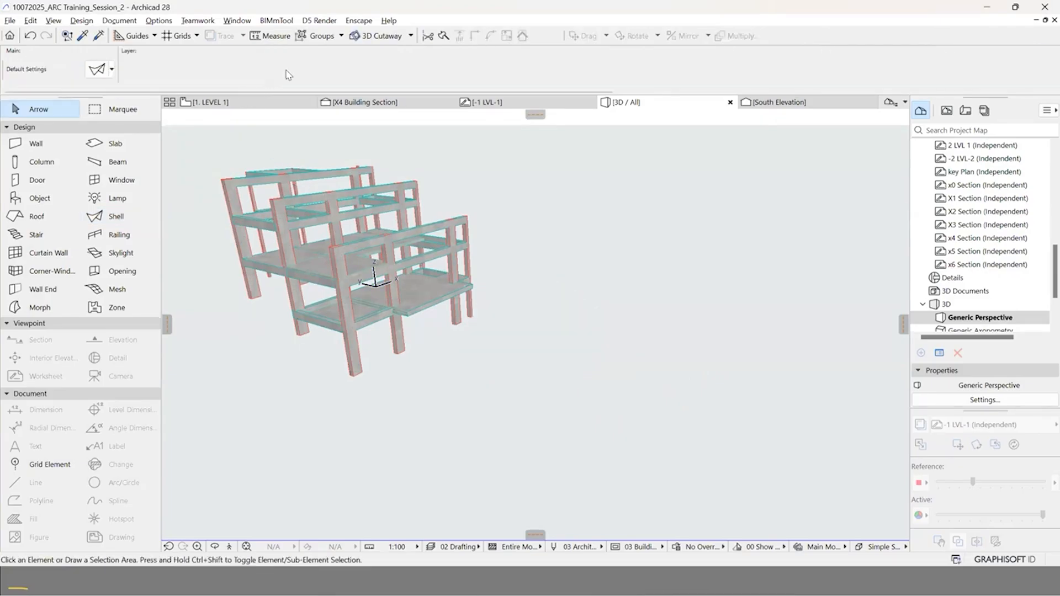
Step: Set the Shell tool to the extruded geometry method with detailed construction and examine the concrete frame for the profile plane
click(260, 63)
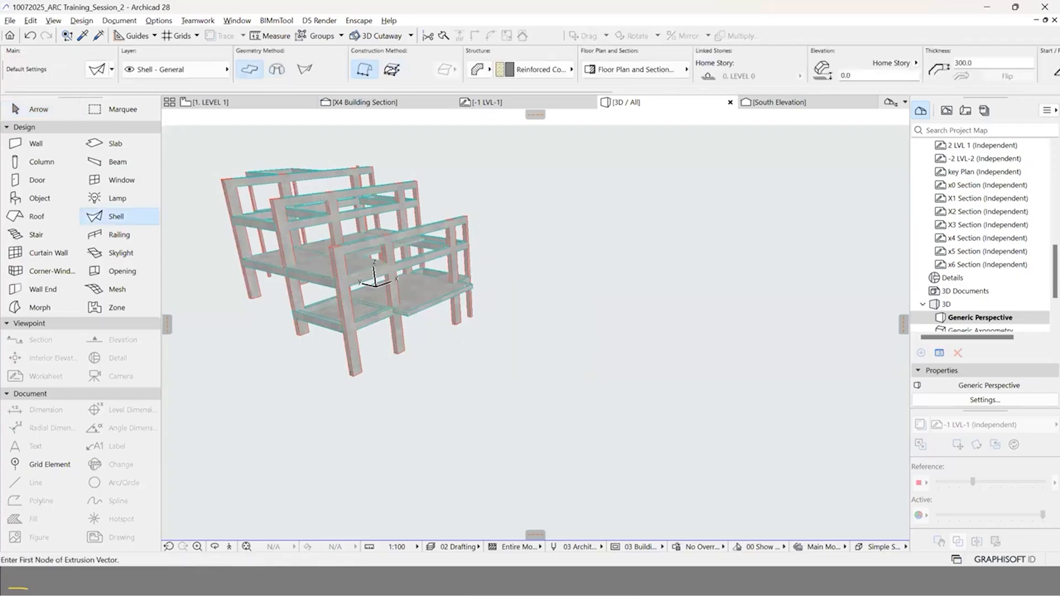
click(392, 69)
scroll(315, 221, up, 3)
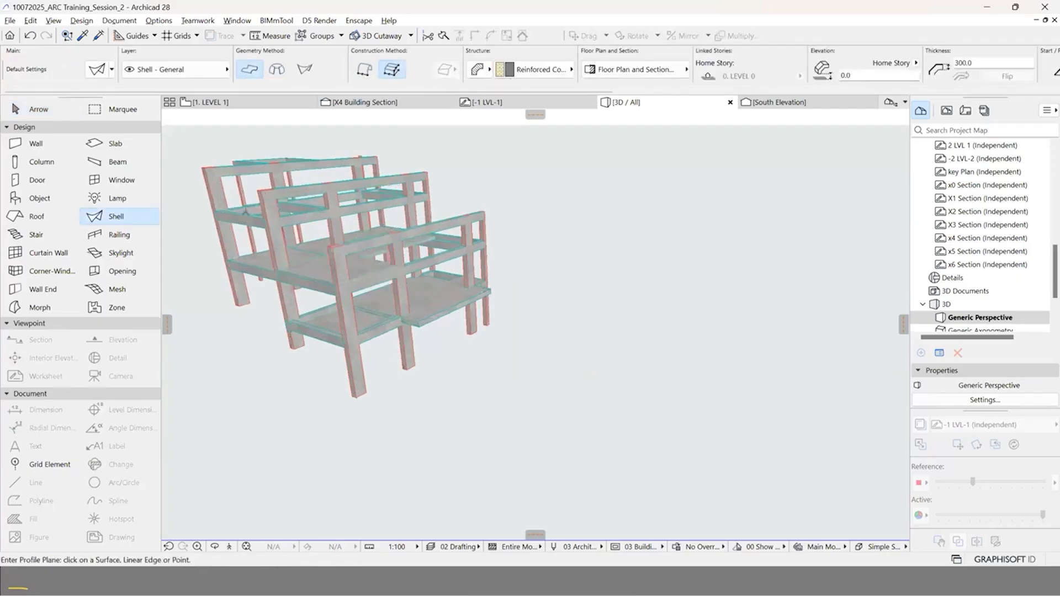
scroll(555, 158, up, 1)
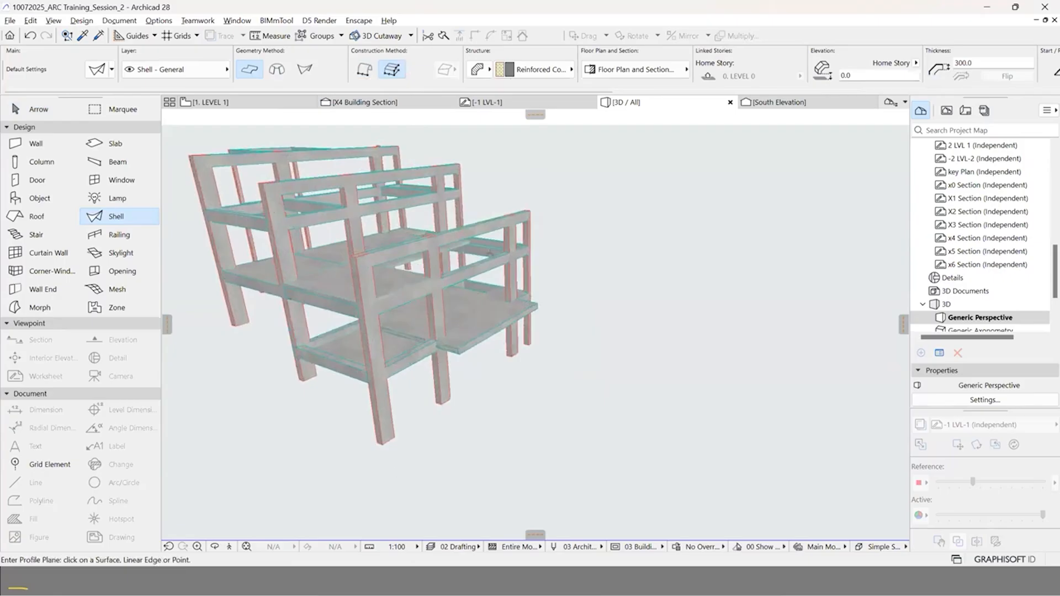
shift+middle_drag(316, 554, 293, 558)
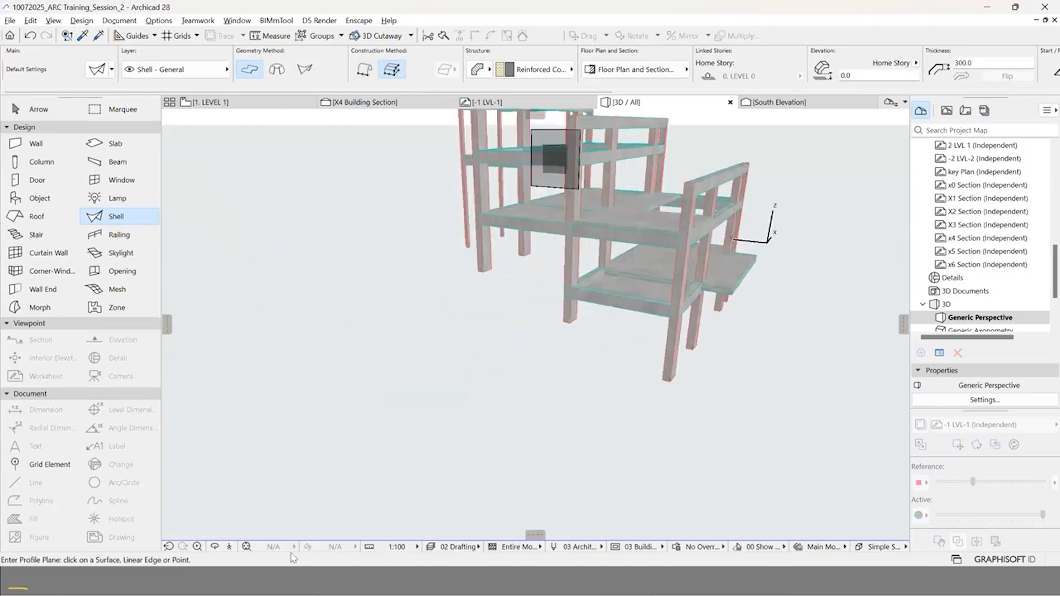
shift+middle_drag(29, 565, 98, 569)
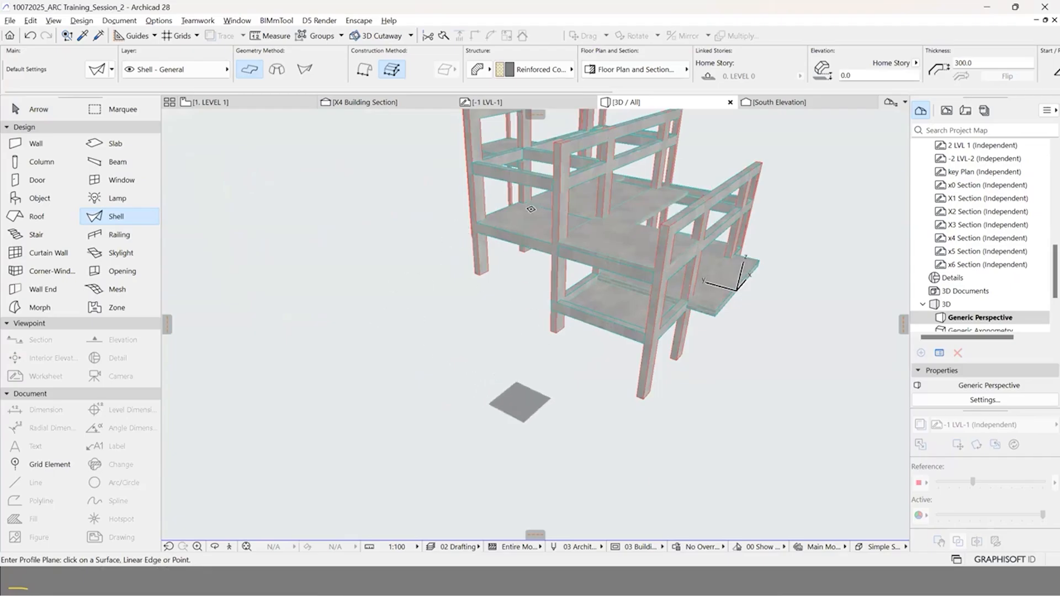
scroll(530, 209, down, 3)
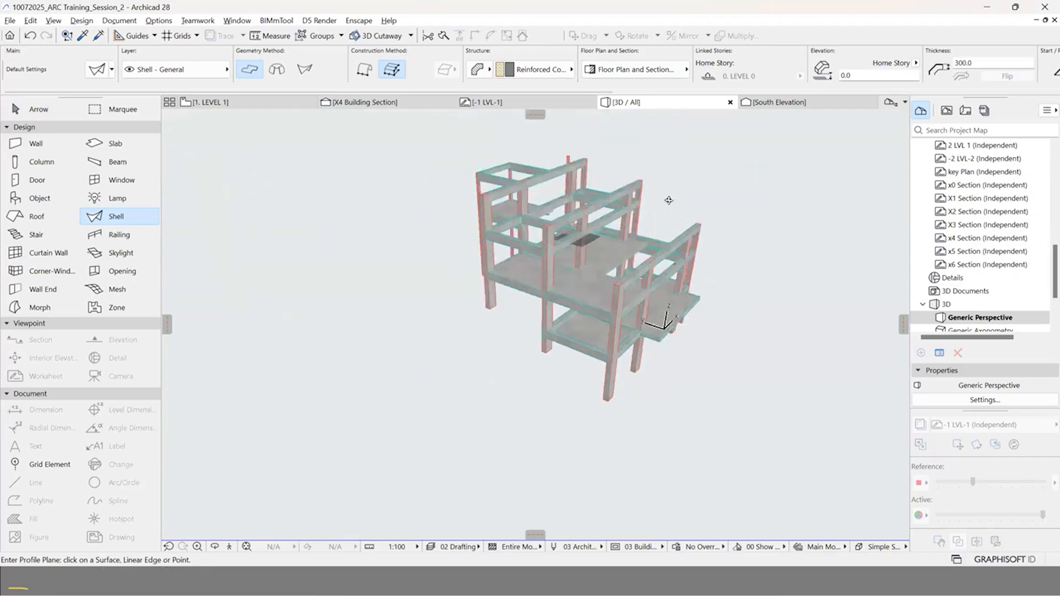
key(Escape)
Step: Open the X4 Building Section and intensify its x4 Section trace reference, bringing it in front of the section drawing
scroll(775, 191, up, 1)
scroll(539, 183, up, 4)
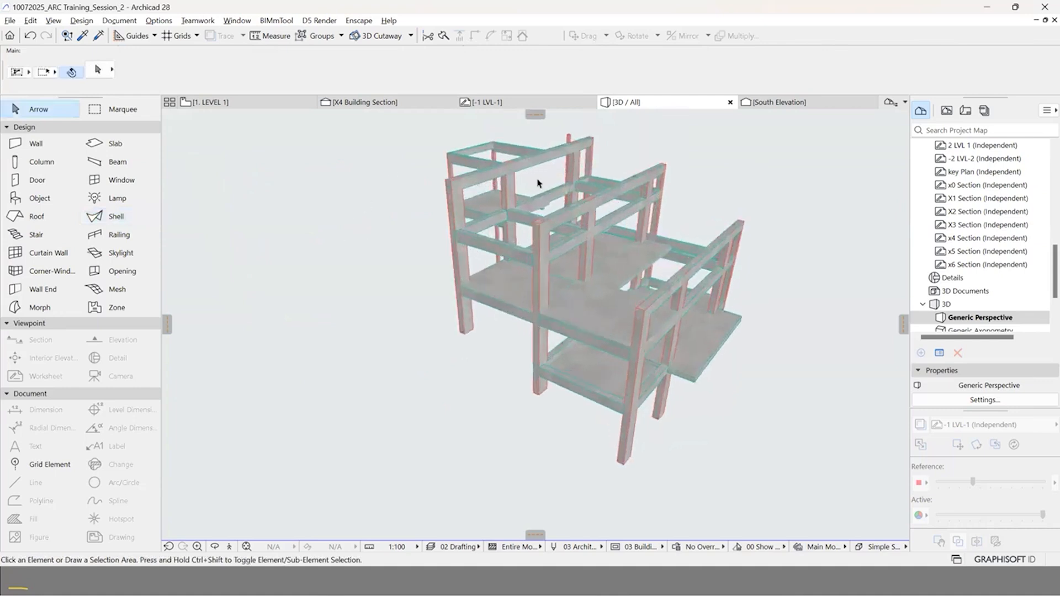
scroll(729, 269, down, 3)
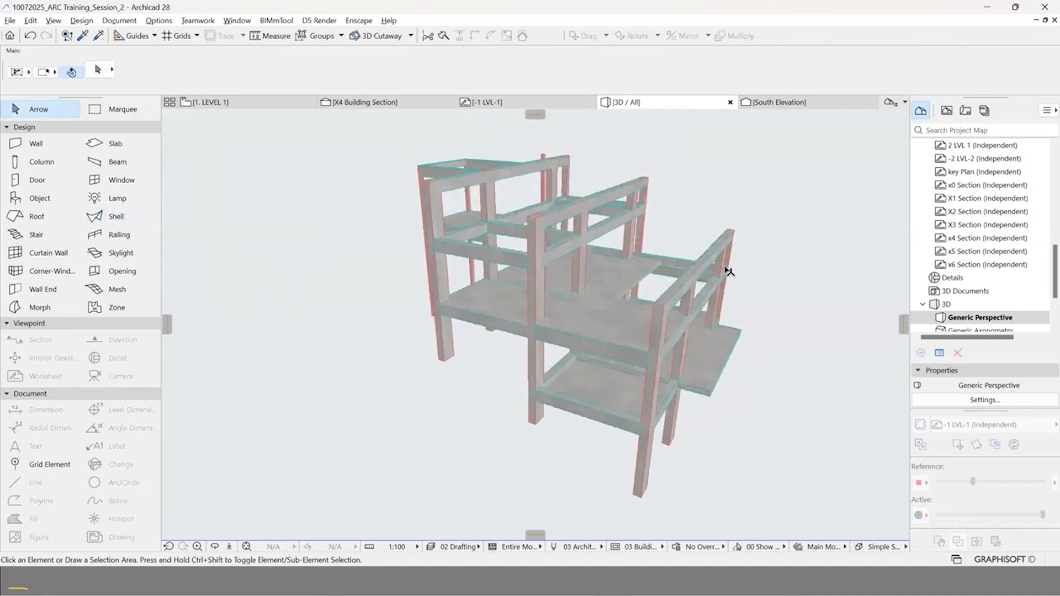
shift+middle_drag(99, 435, 454, 191)
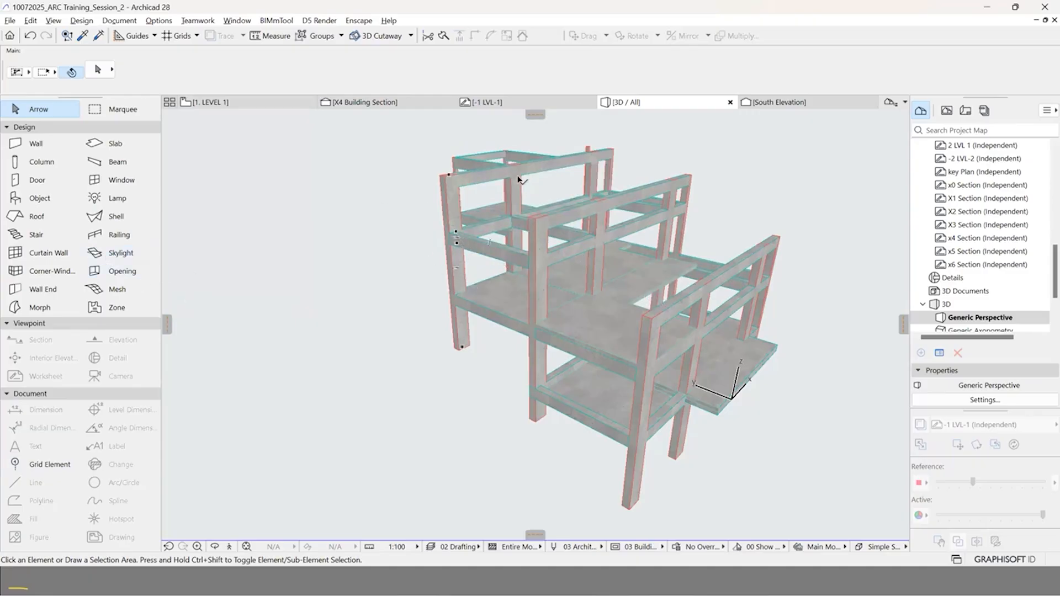
click(382, 111)
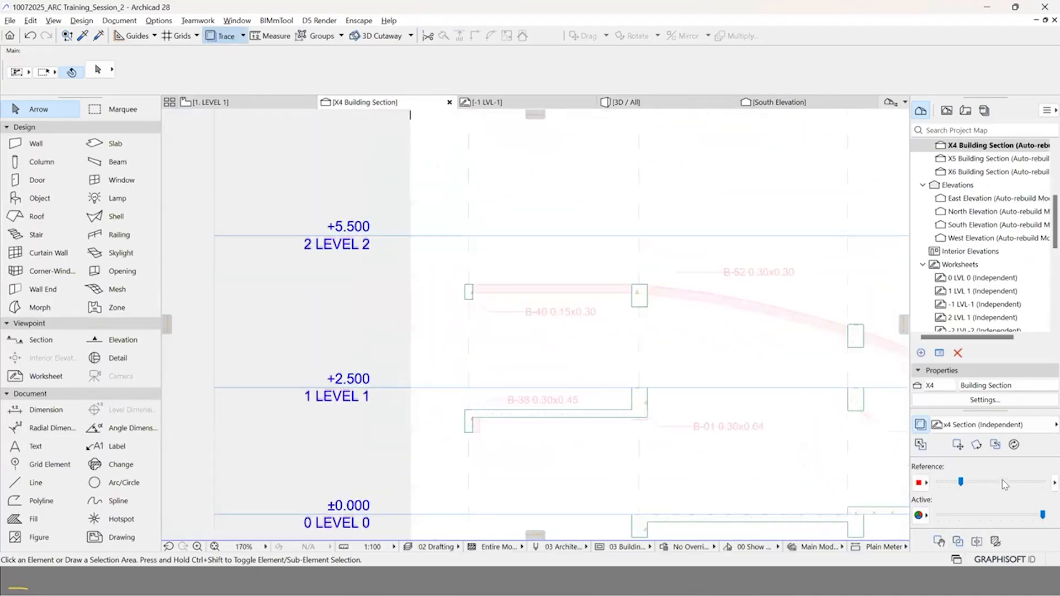
drag(961, 482, 1005, 484)
scroll(844, 481, down, 2)
middle_drag(844, 482, 590, 331)
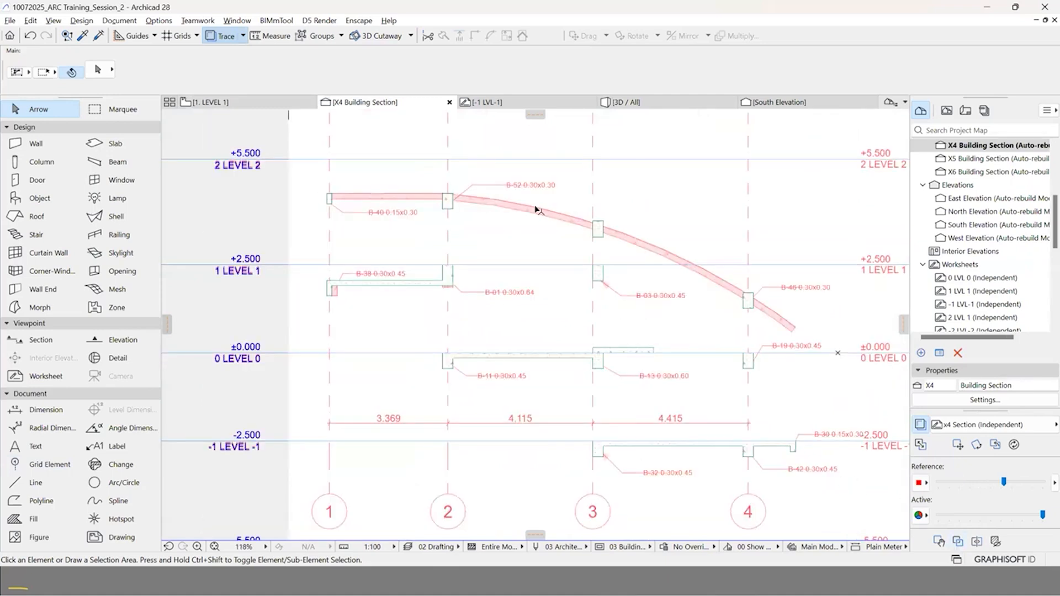
scroll(735, 327, up, 1)
middle_drag(737, 328, 812, 333)
scroll(585, 234, down, 1)
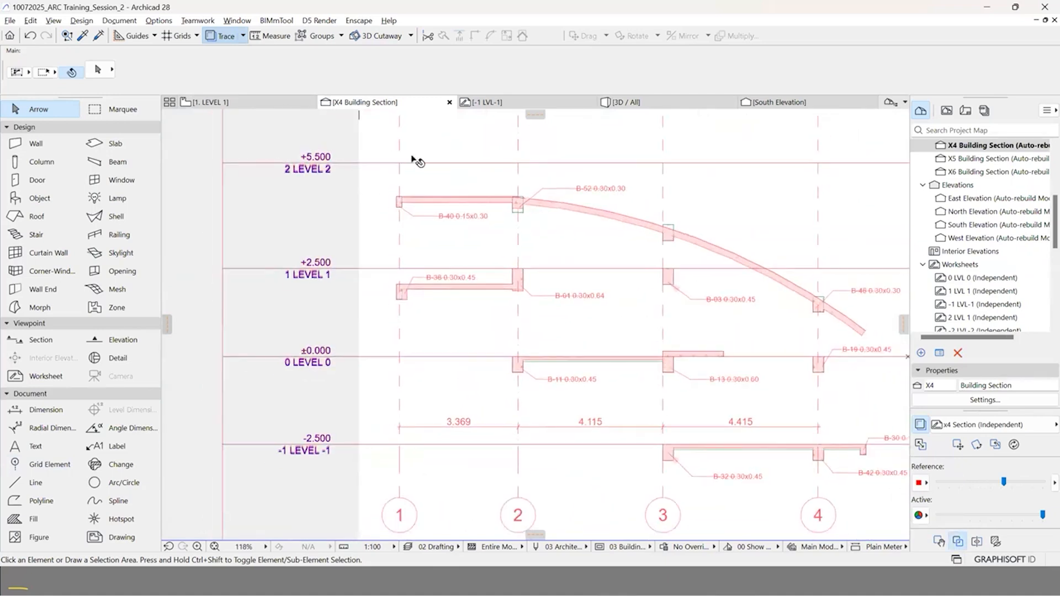
Step: Start a polygonal morph outline along the top edge of beam B-40, from its outer end to the beam at grid 2
scroll(414, 229, up, 4)
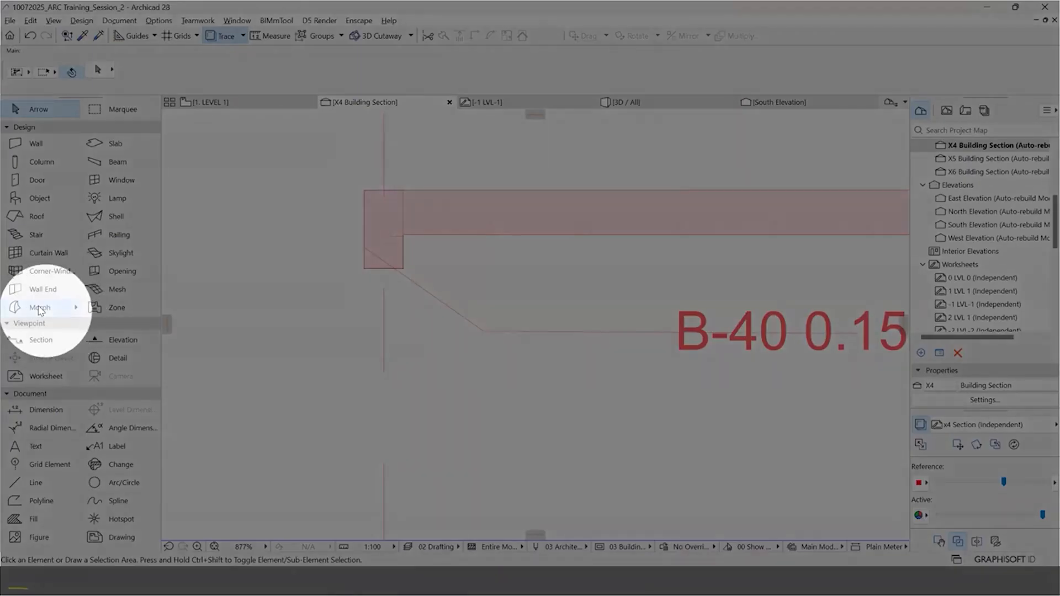
click(39, 309)
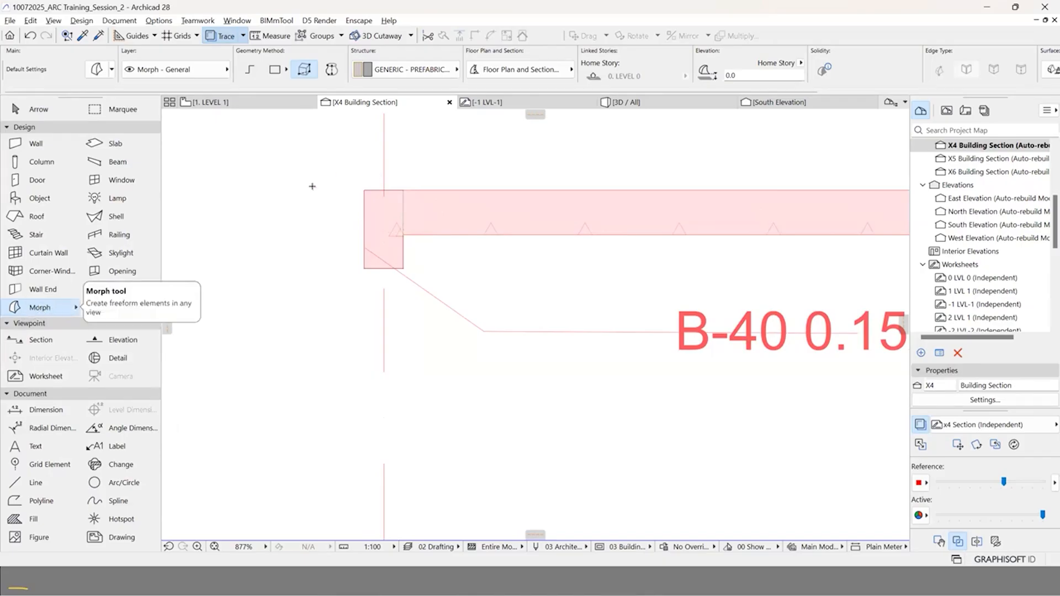
scroll(307, 199, down, 2)
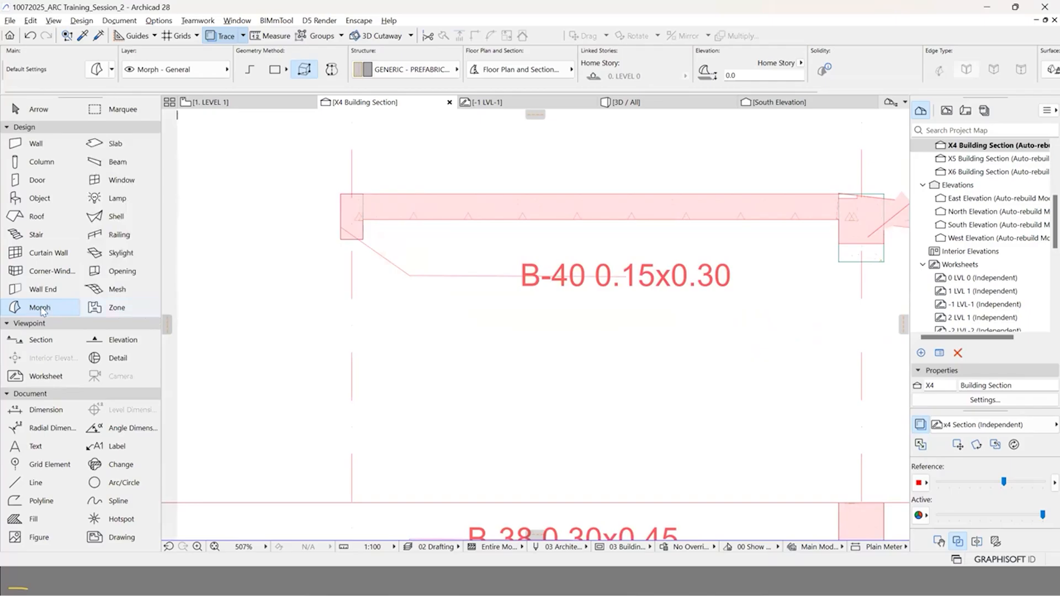
click(253, 72)
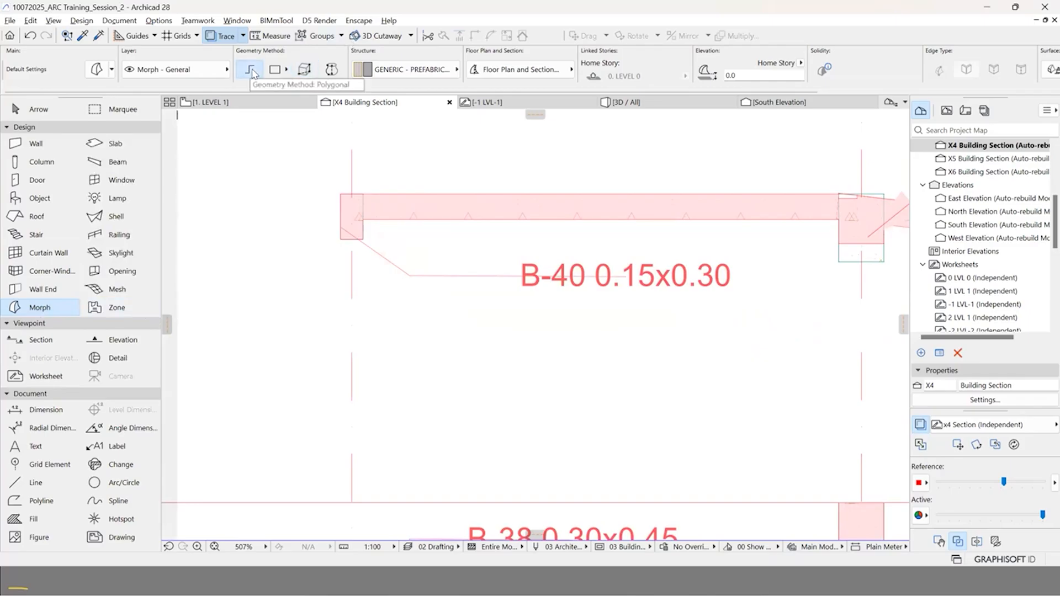
click(342, 190)
scroll(539, 134, right, 6)
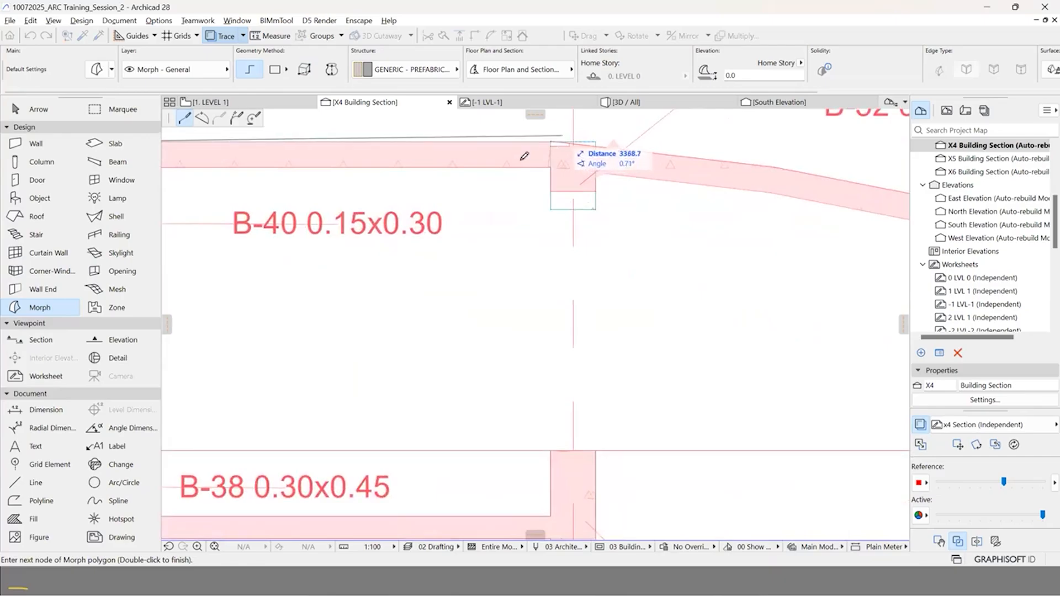
scroll(528, 160, up, 2)
scroll(529, 170, up, 5)
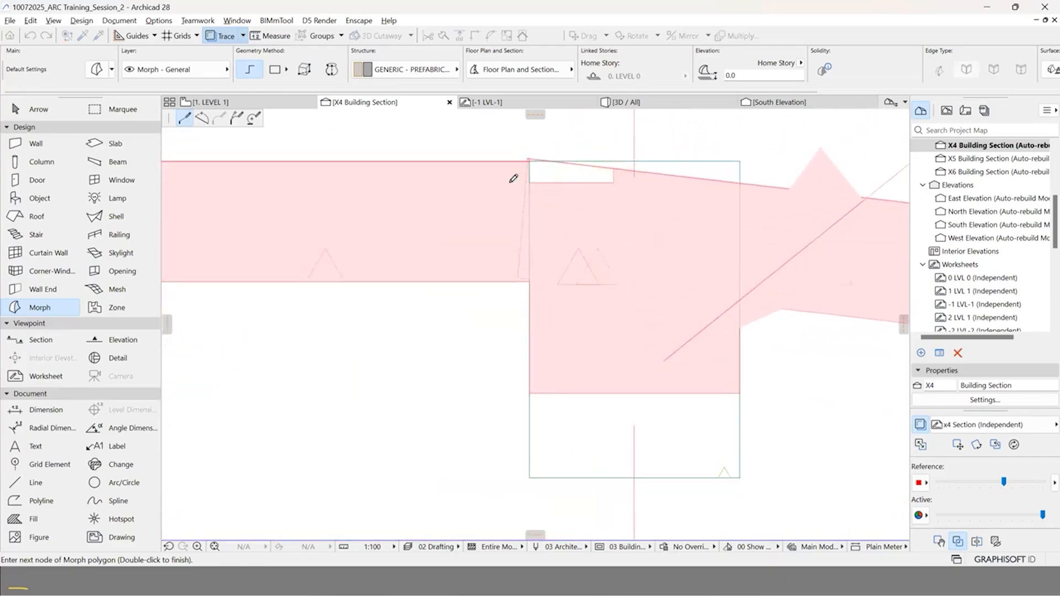
scroll(525, 181, up, 5)
click(521, 181)
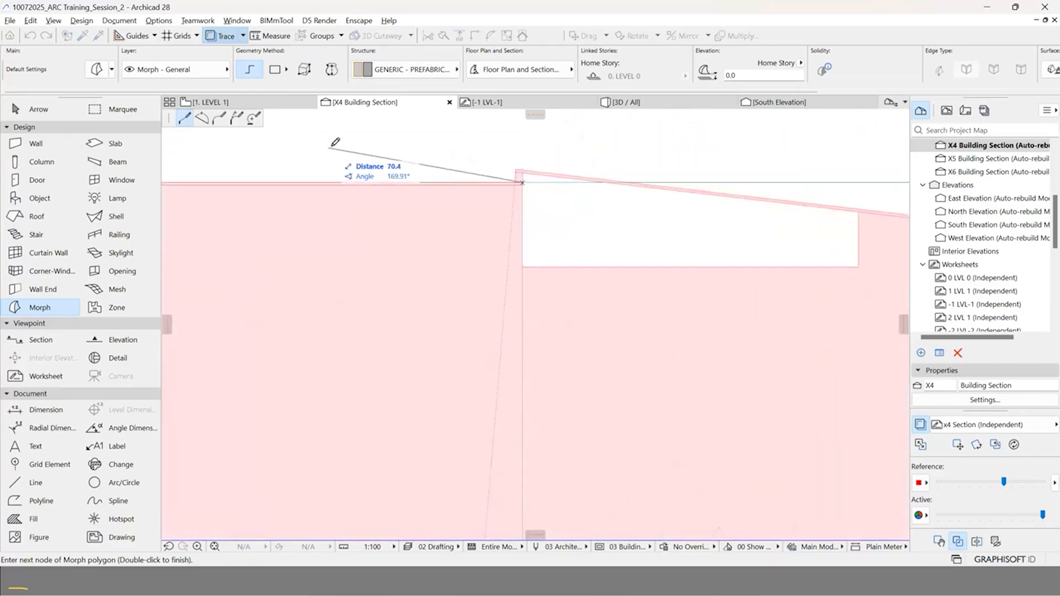
Step: Continue the morph with an arc along the top edge of curved beam B-52 to its lower end past grid 4, and finish it
scroll(332, 148, down, 5)
scroll(446, 185, down, 6)
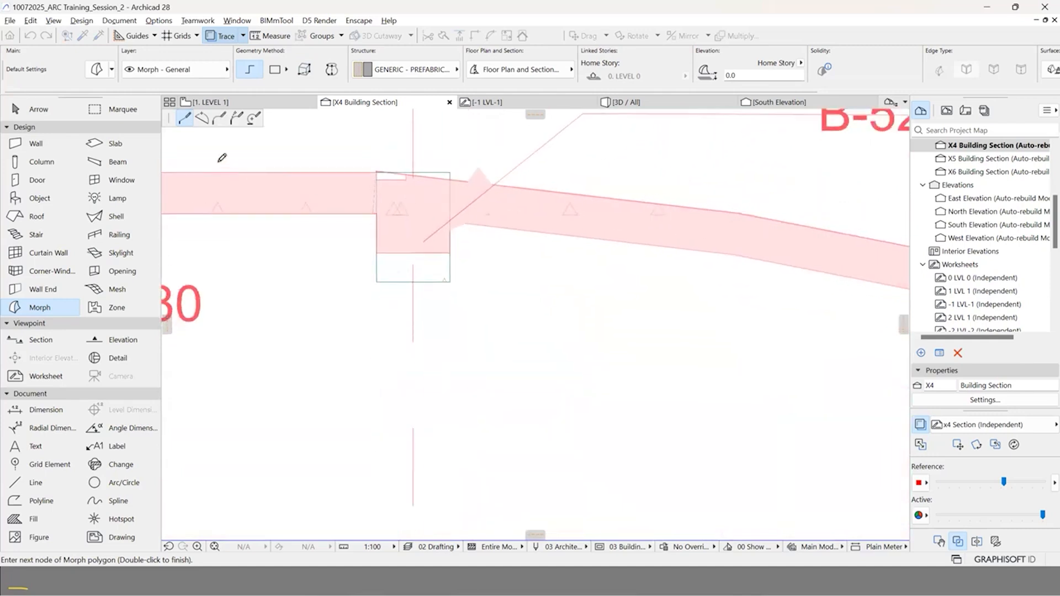
scroll(205, 124, down, 6)
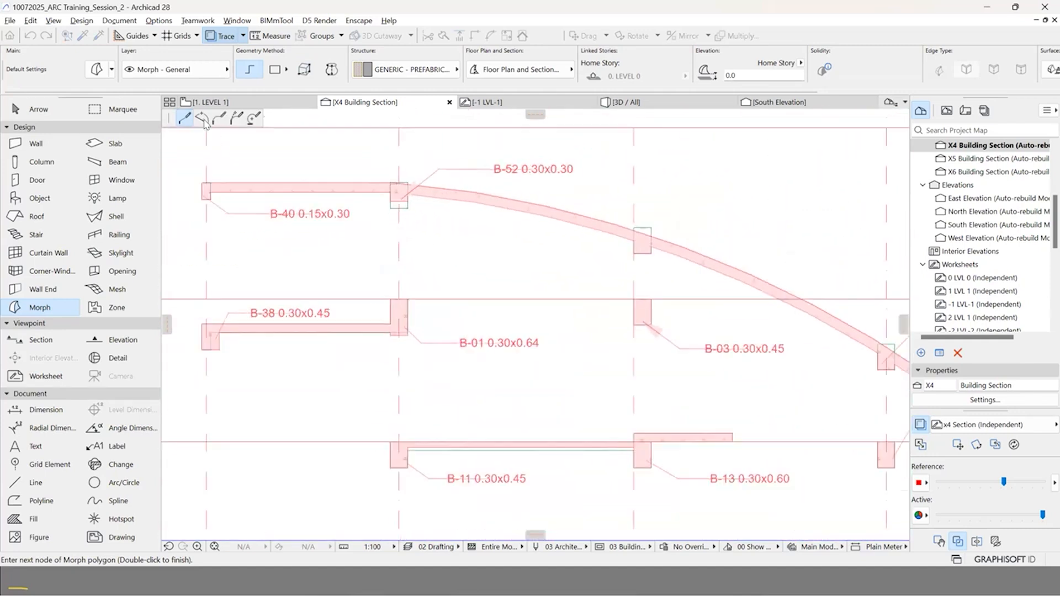
scroll(806, 335, down, 2)
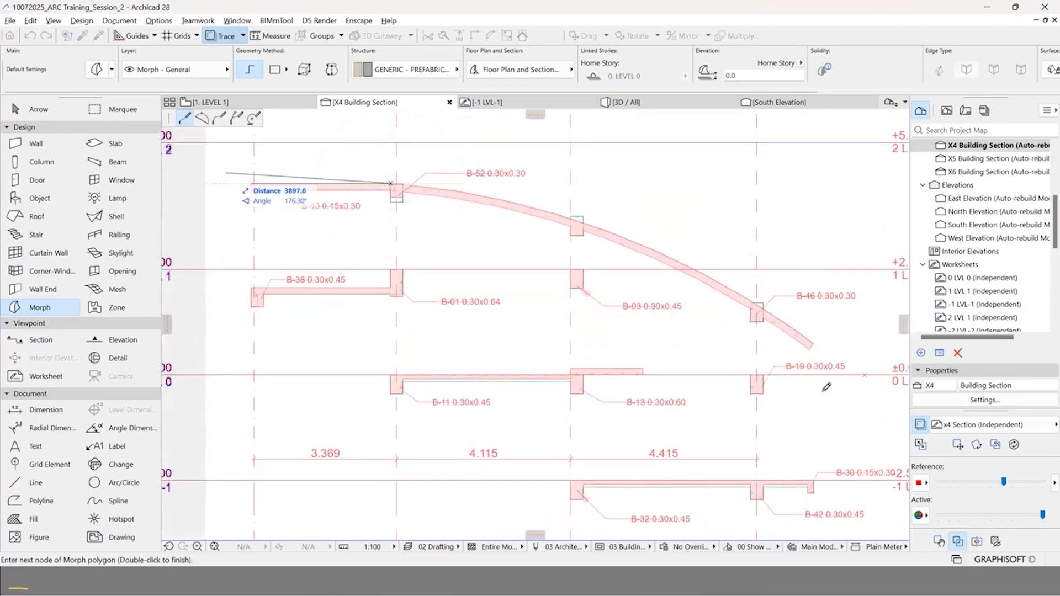
click(201, 117)
scroll(814, 347, up, 10)
click(750, 253)
scroll(818, 389, down, 7)
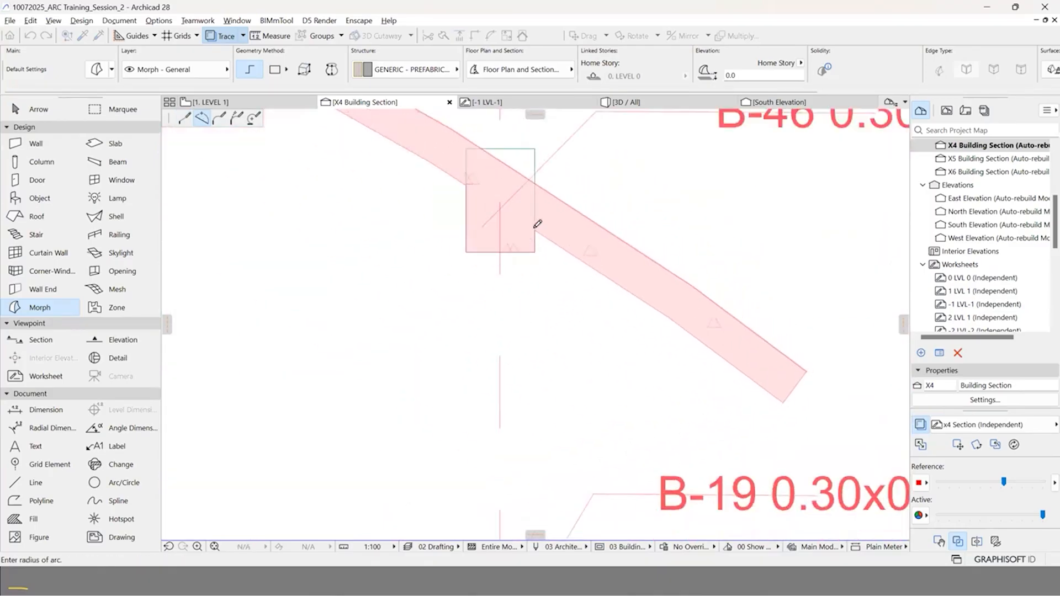
scroll(537, 224, down, 6)
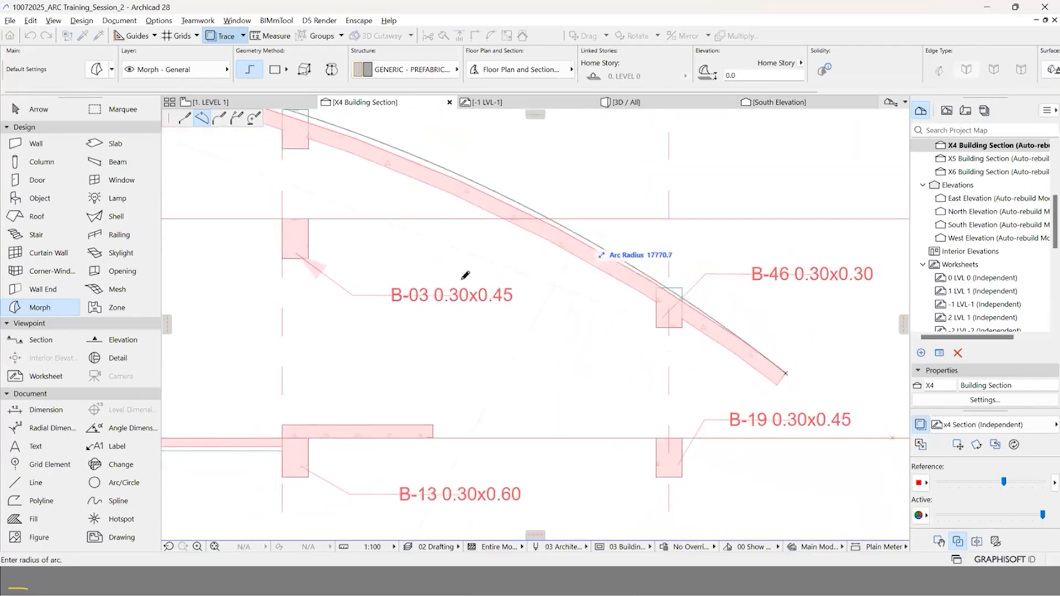
scroll(465, 250, up, 5)
click(465, 250)
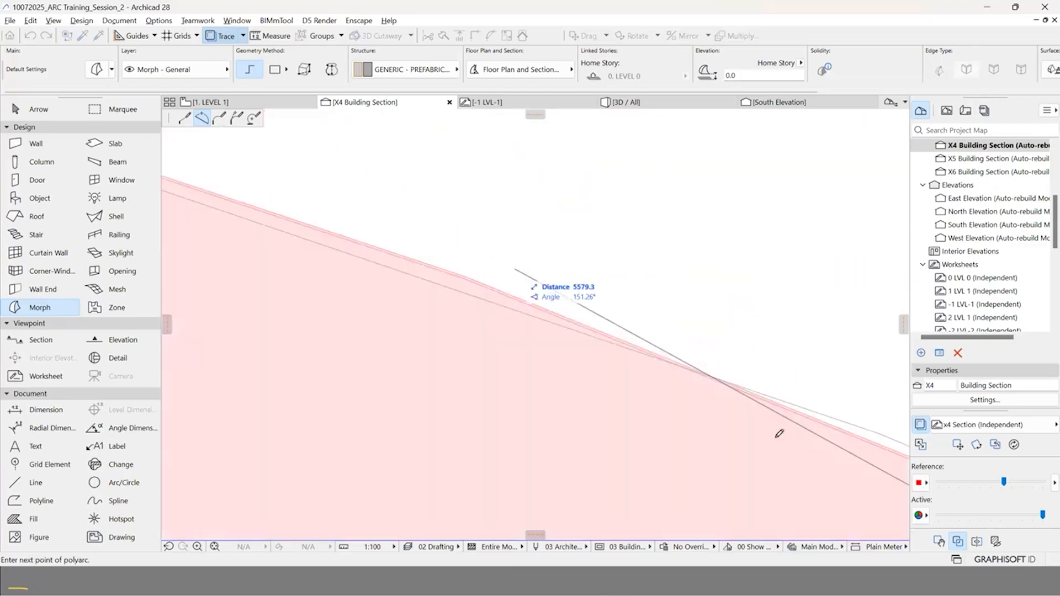
scroll(465, 251, down, 5)
scroll(695, 330, down, 5)
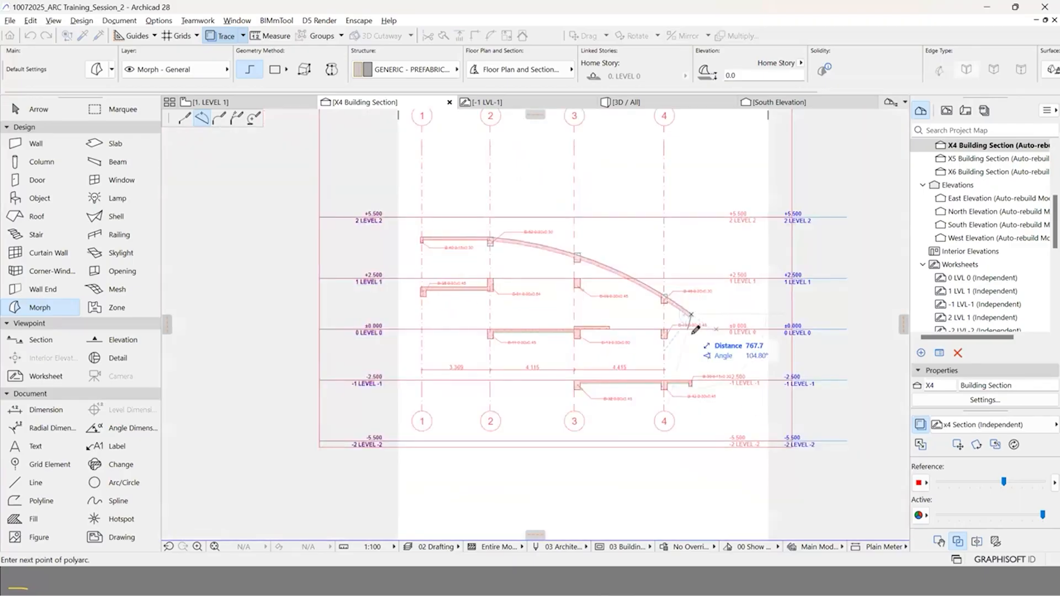
double_click(691, 315)
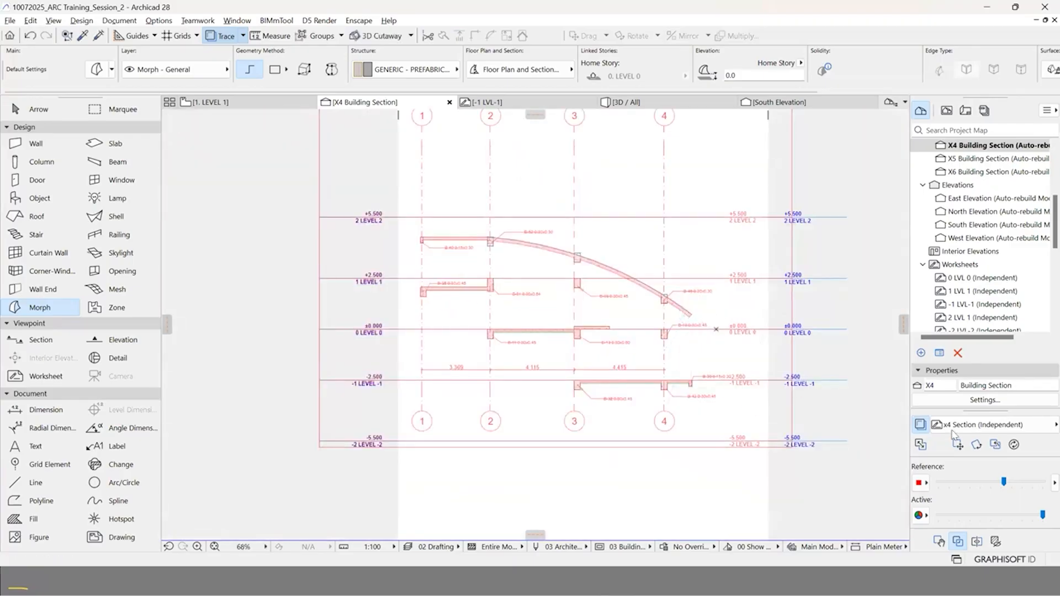
Step: Turn off the trace reference and check the roof area of the section for the drawn morph line
key(alt+F2)
key(Escape)
drag(645, 252, 622, 286)
drag(663, 256, 668, 253)
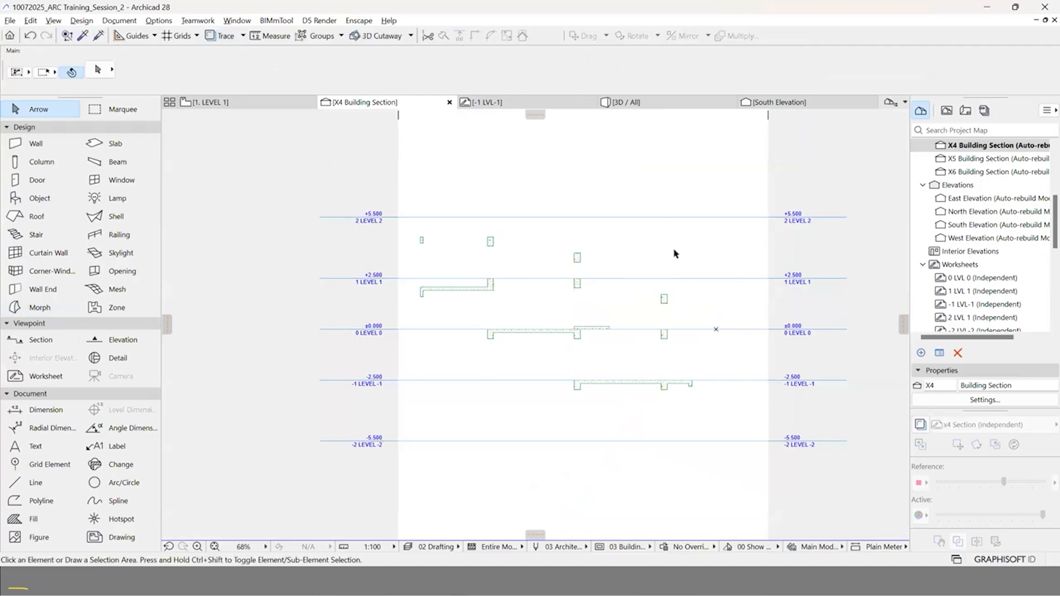
Step: Switch to the Canva presentation, view the Shell Roof slide full screen, and return to Archicad
key(F1)
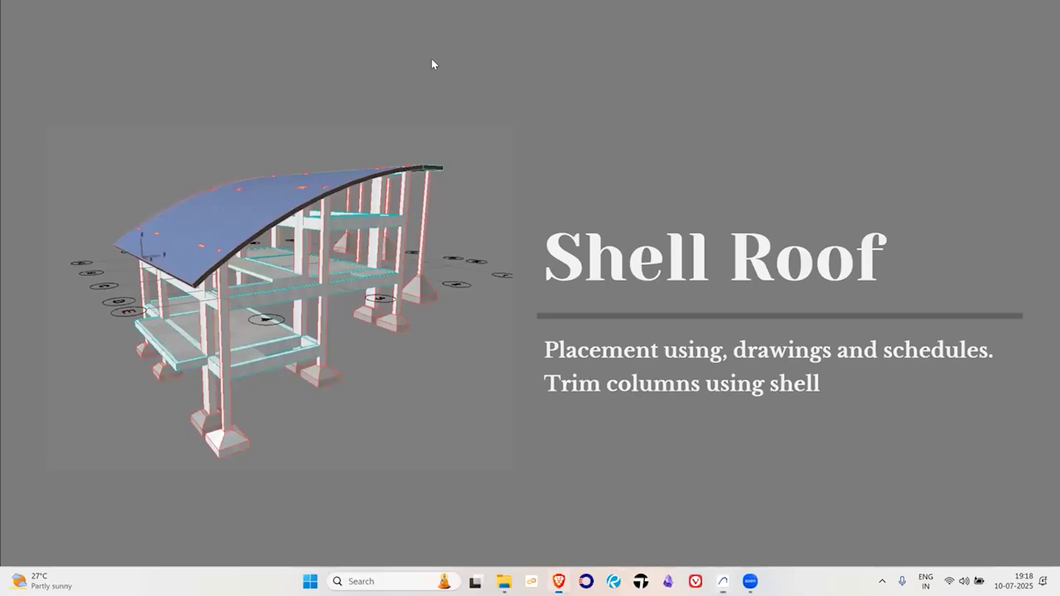
key(ctrl+w)
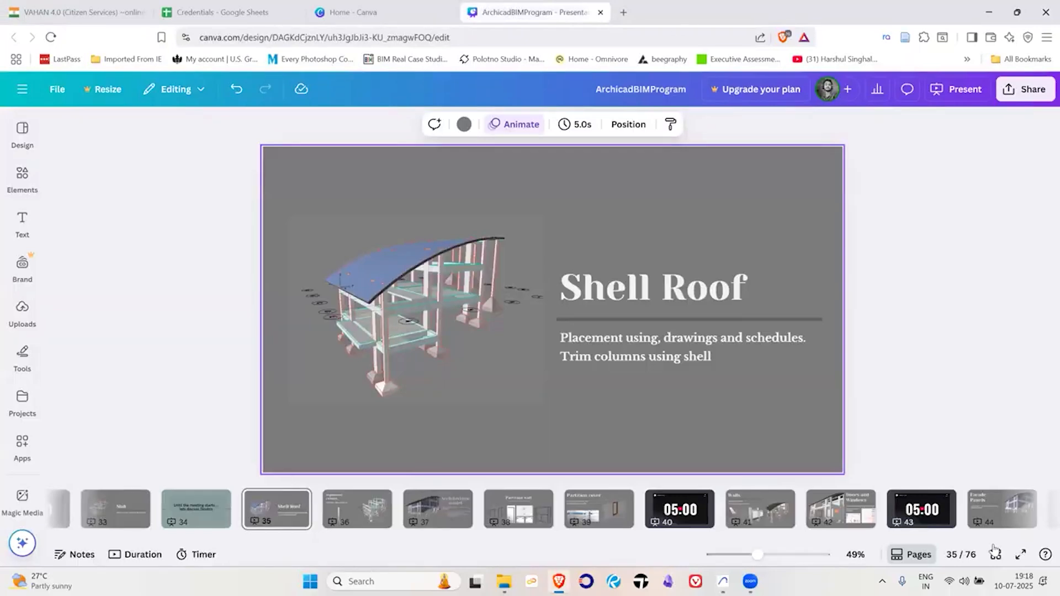
click(994, 547)
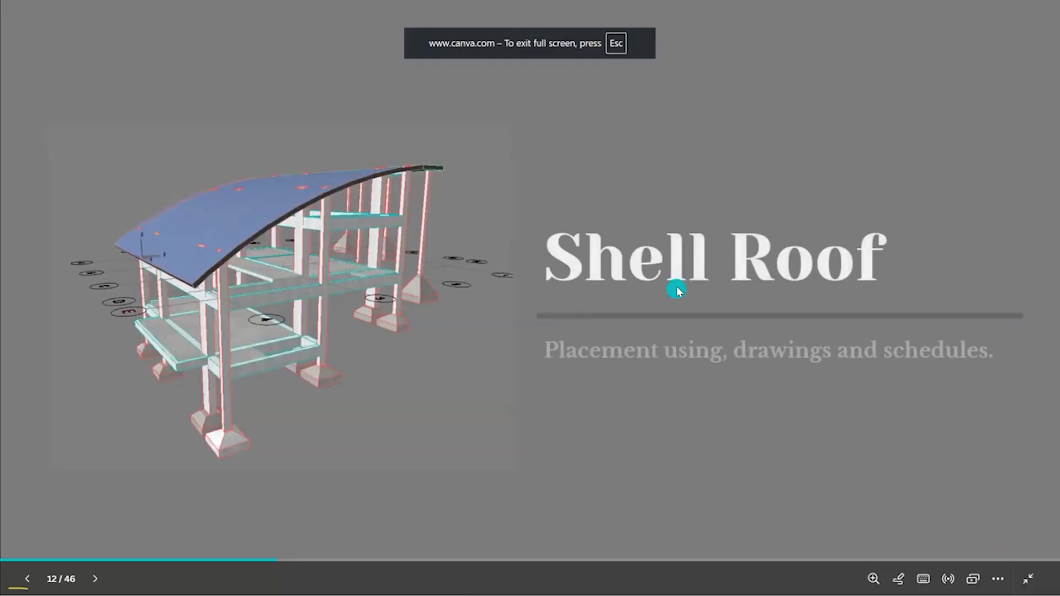
key(alt+Tab)
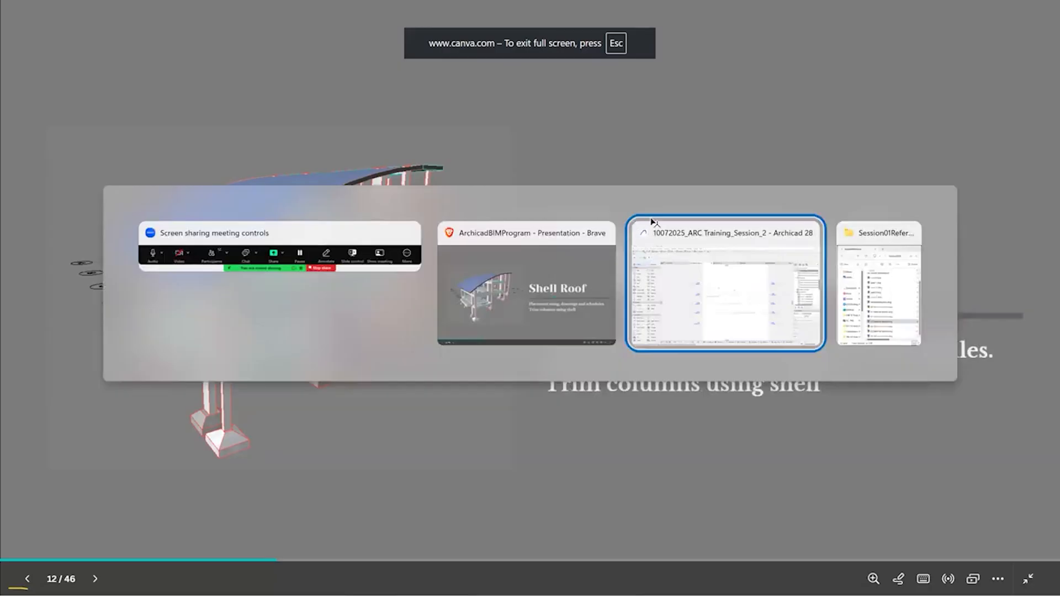
click(687, 245)
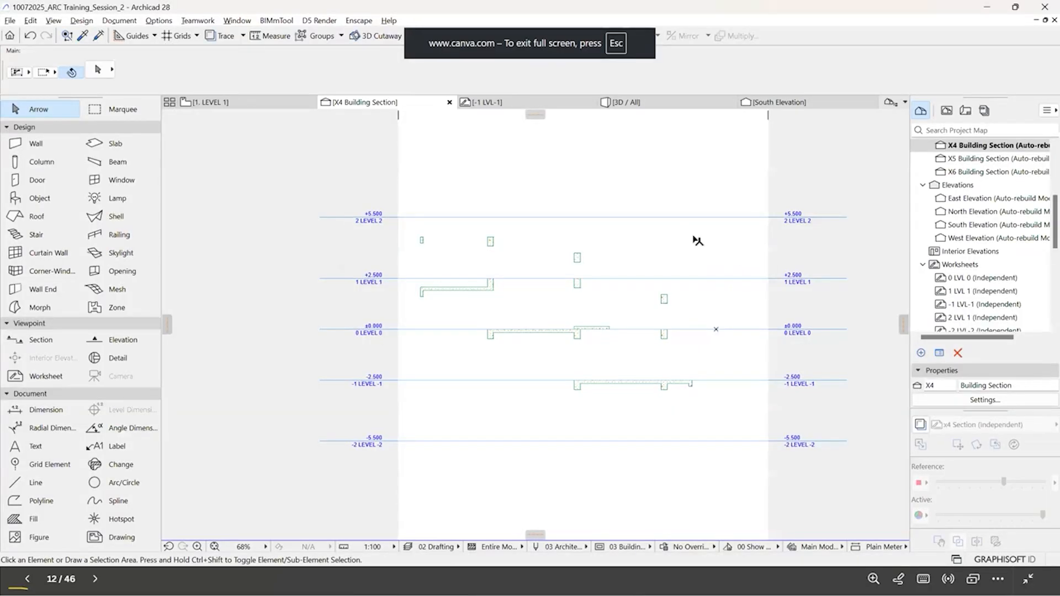
Step: Select the morph profile line in the 3D view and examine how it runs over the frame
key(F3)
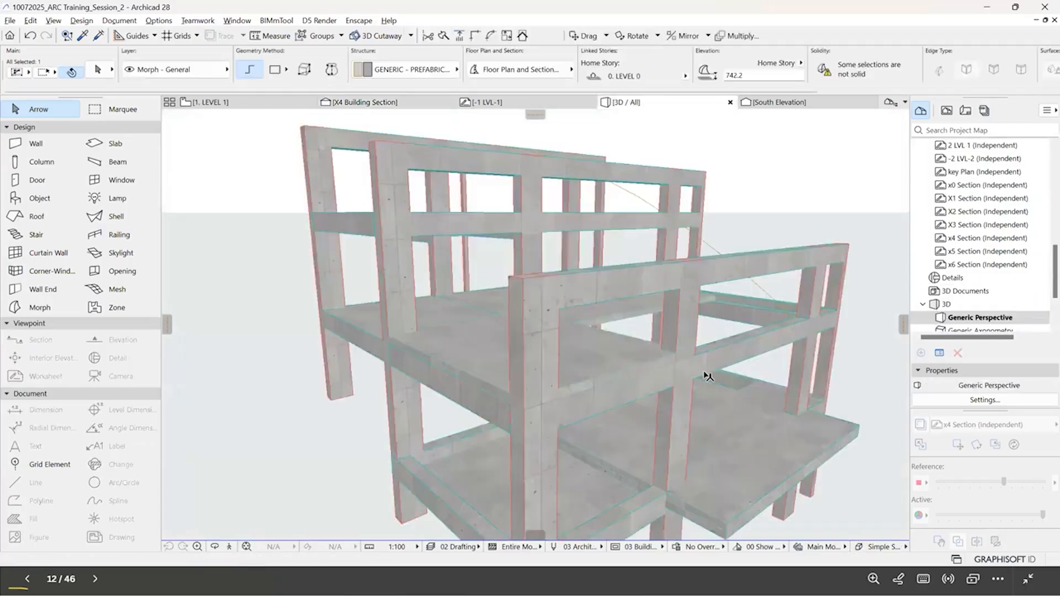
shift+middle_drag(461, 110, 439, 109)
shift+middle_drag(650, 317, 423, 214)
shift+middle_drag(726, 179, 433, 206)
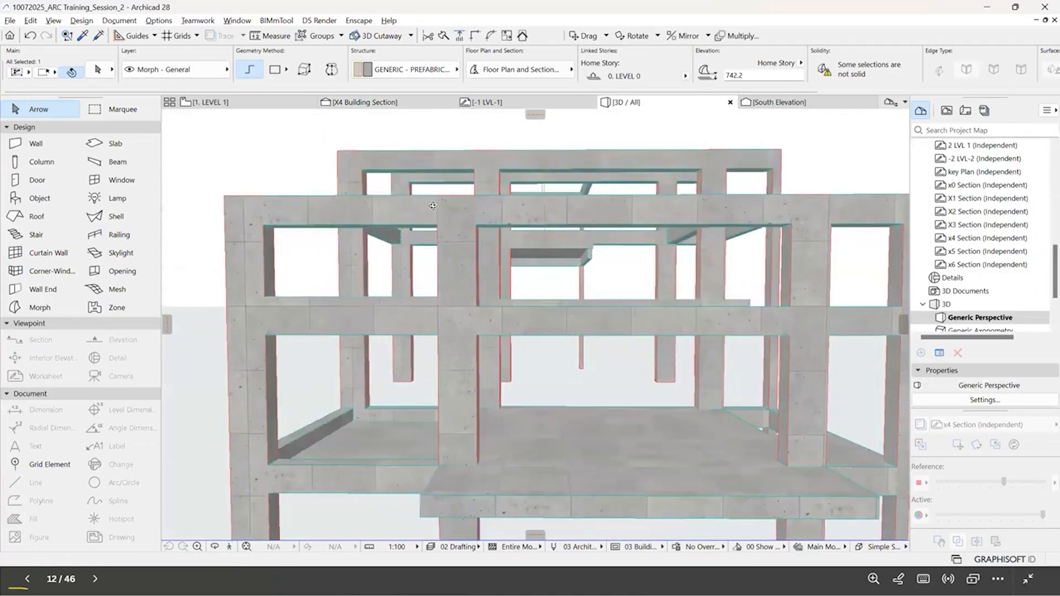
shift+middle_drag(628, 340, 567, 372)
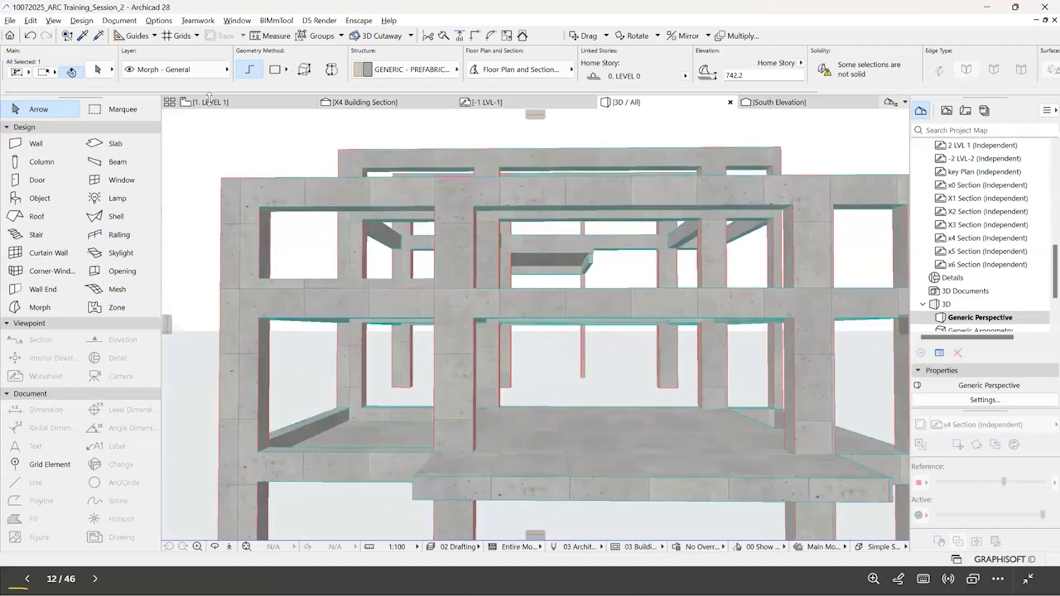
middle_click(578, 259)
middle_click(579, 259)
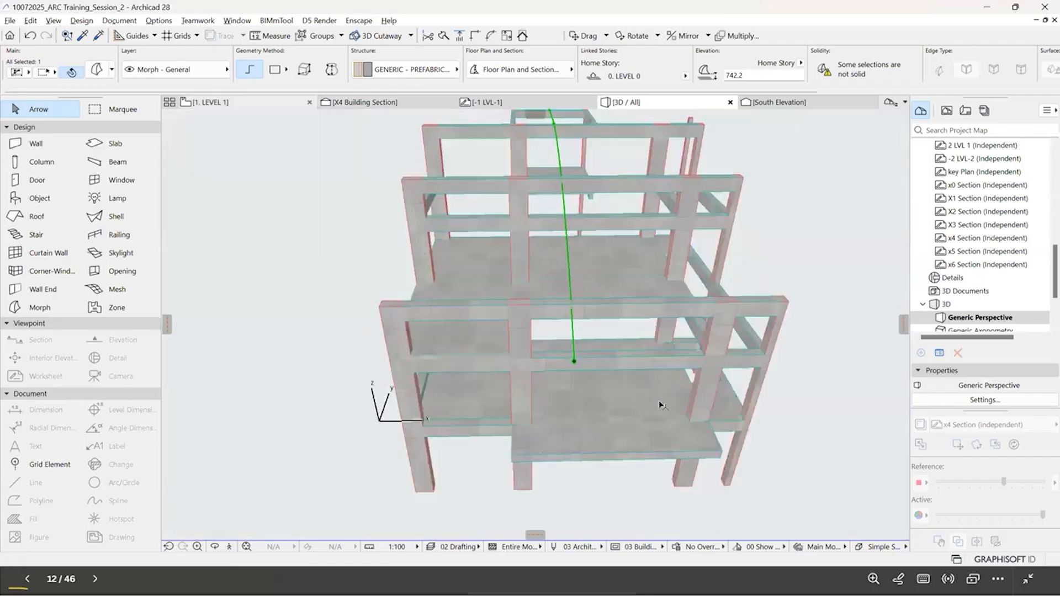
Step: Show the 1 LVL 1 worksheet as the trace reference on the Level 1 floor plan with the morph profile selected
key(F2)
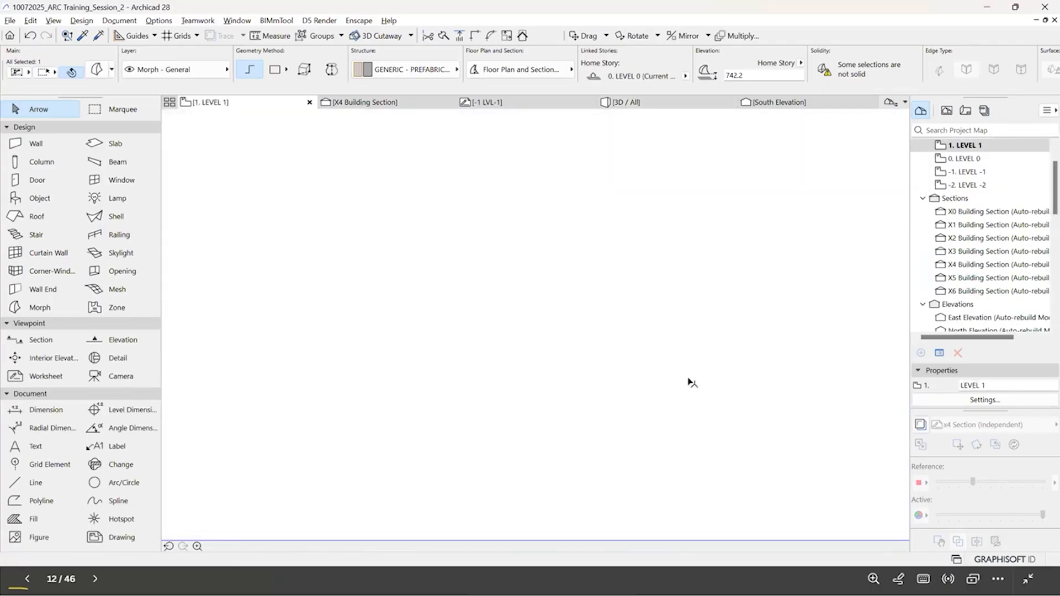
scroll(692, 361, down, 8)
click(684, 222)
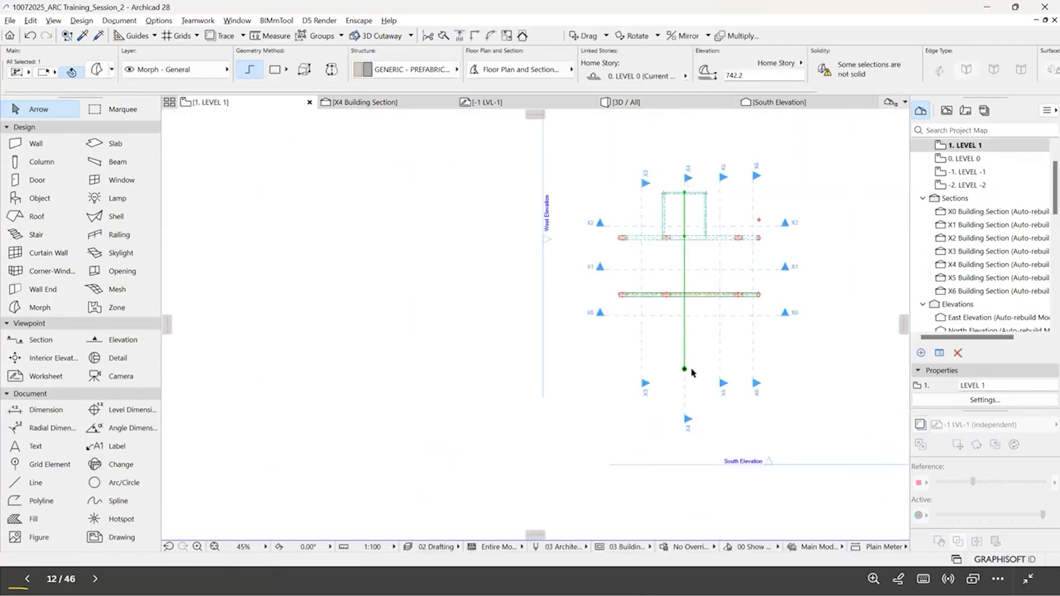
scroll(684, 381, up, 2)
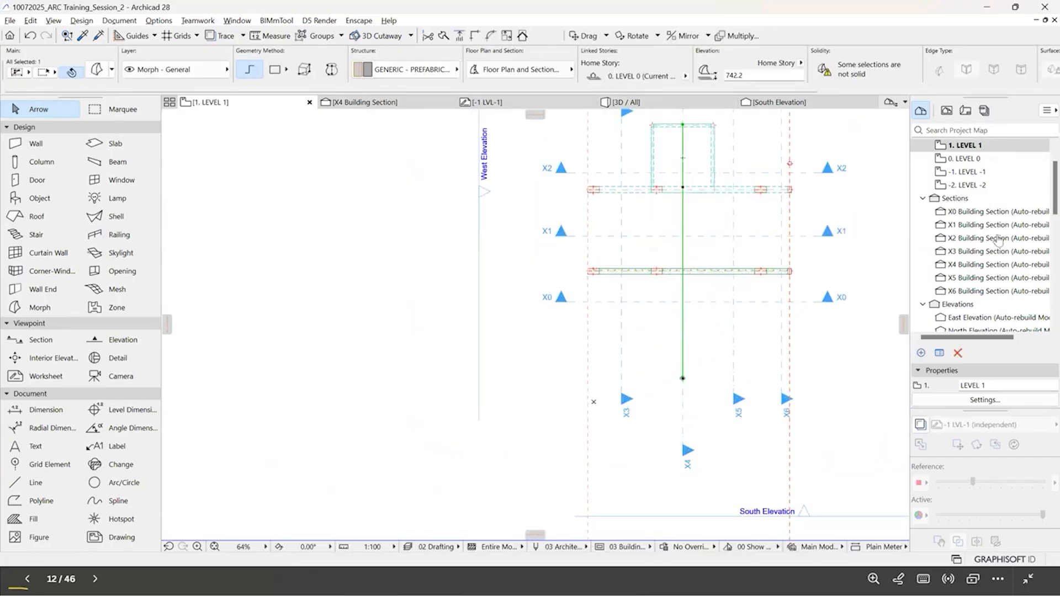
scroll(997, 238, down, 2)
scroll(993, 281, down, 2)
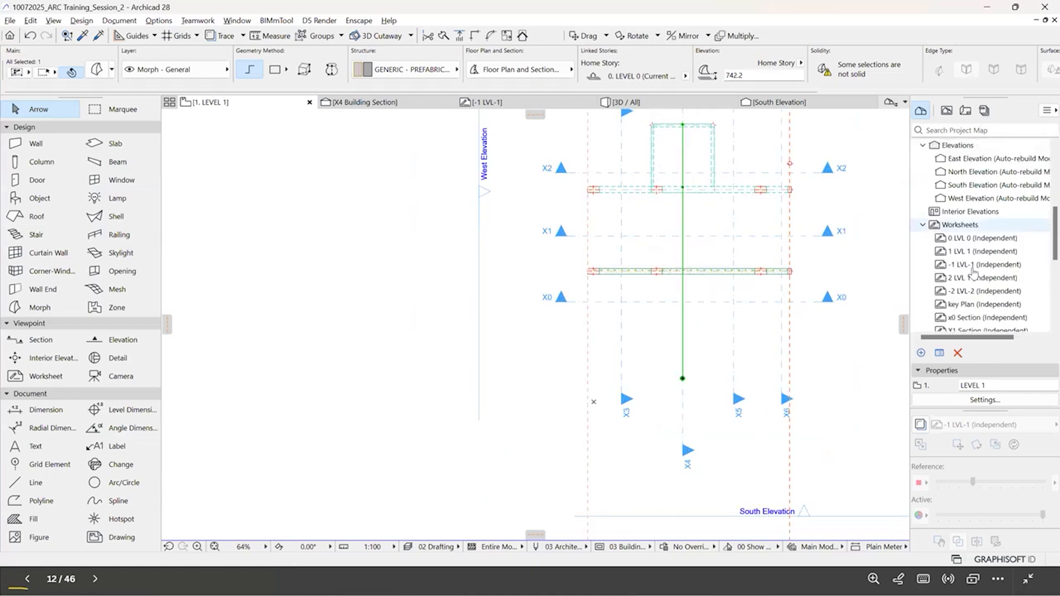
click(982, 254)
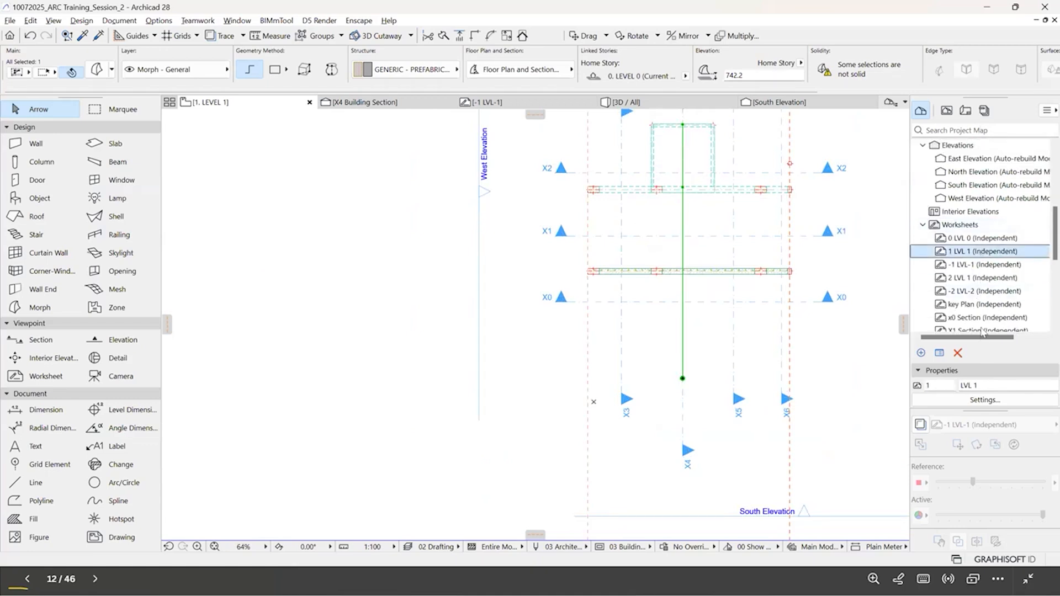
right_click(938, 253)
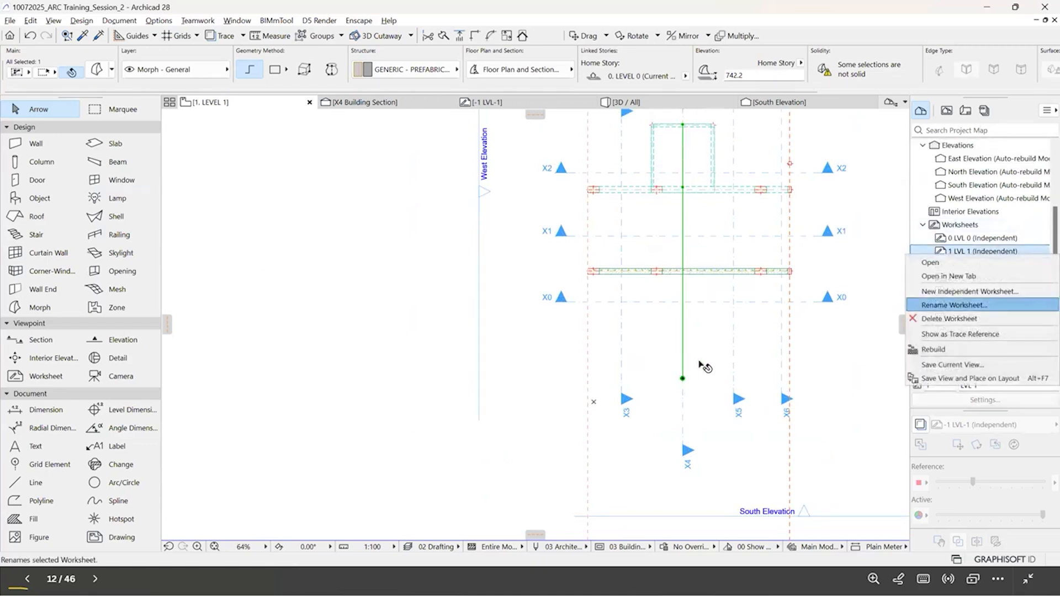
click(960, 334)
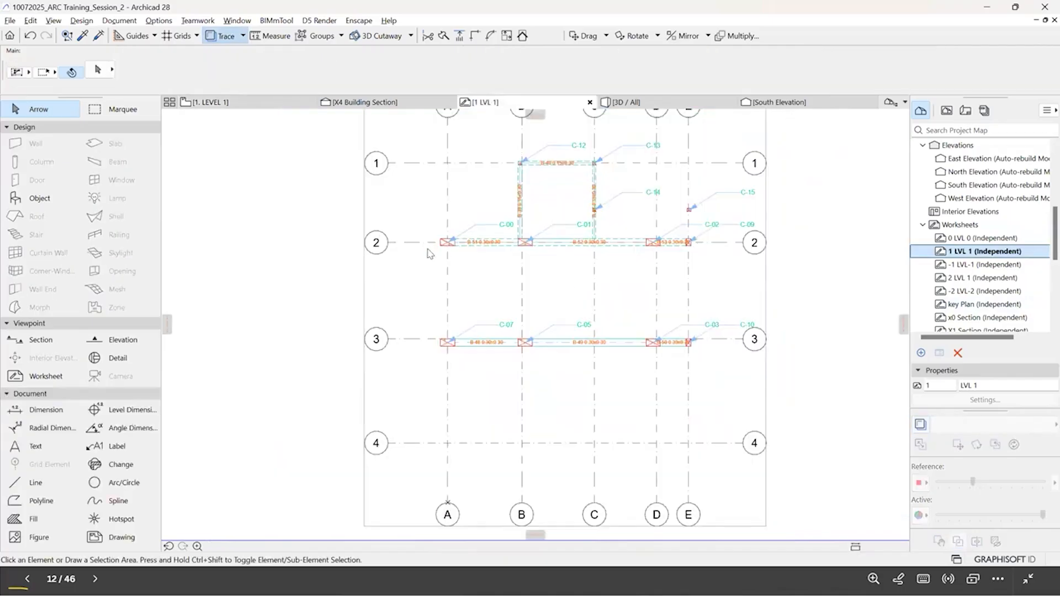
Step: Turn on the New_011 Roof embedded layer of the drawing in the 1 LVL 1 worksheet
double_click(428, 252)
click(566, 265)
click(522, 268)
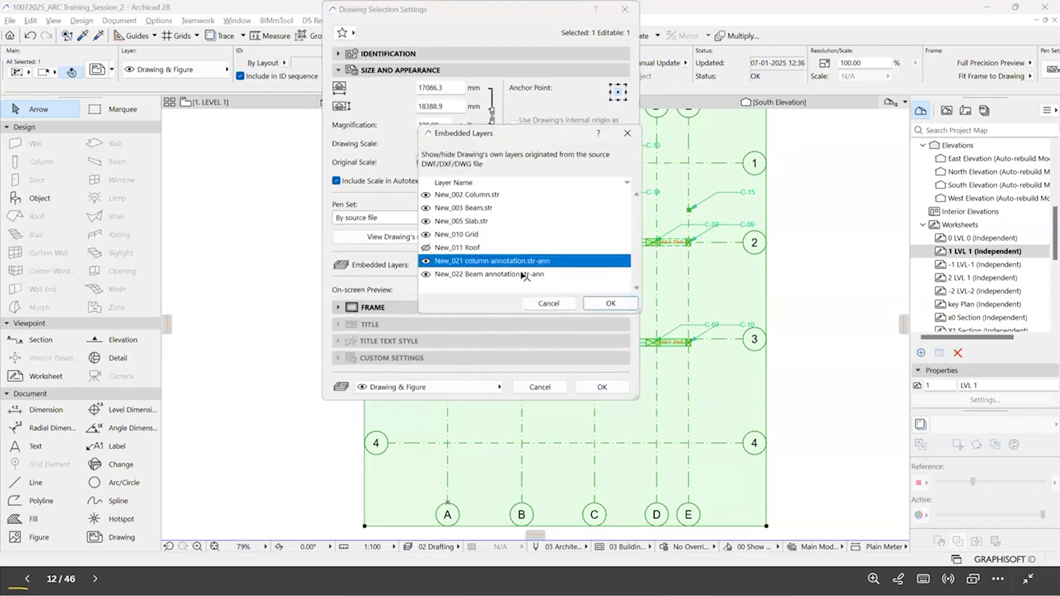
key(Escape)
key(Escape)
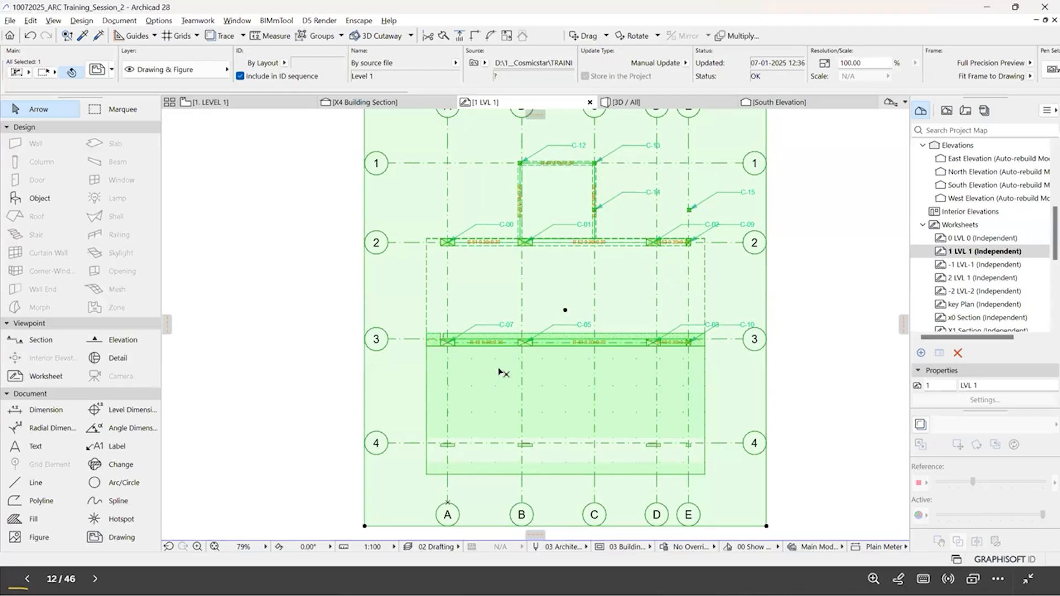
Step: On the Level 1 plan, move the morph profile to the roof edge beyond grid E and copy it to the edge beyond grid A
key(F2)
scroll(502, 386, up, 2)
scroll(679, 376, up, 2)
key(ctrl+d)
click(685, 370)
click(501, 370)
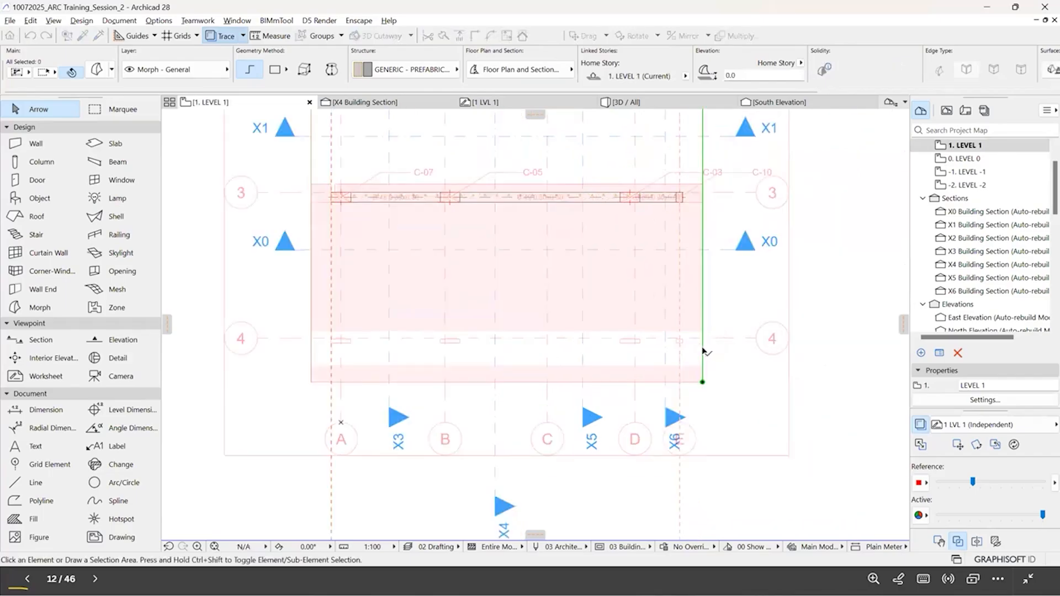
drag(706, 348, 336, 369)
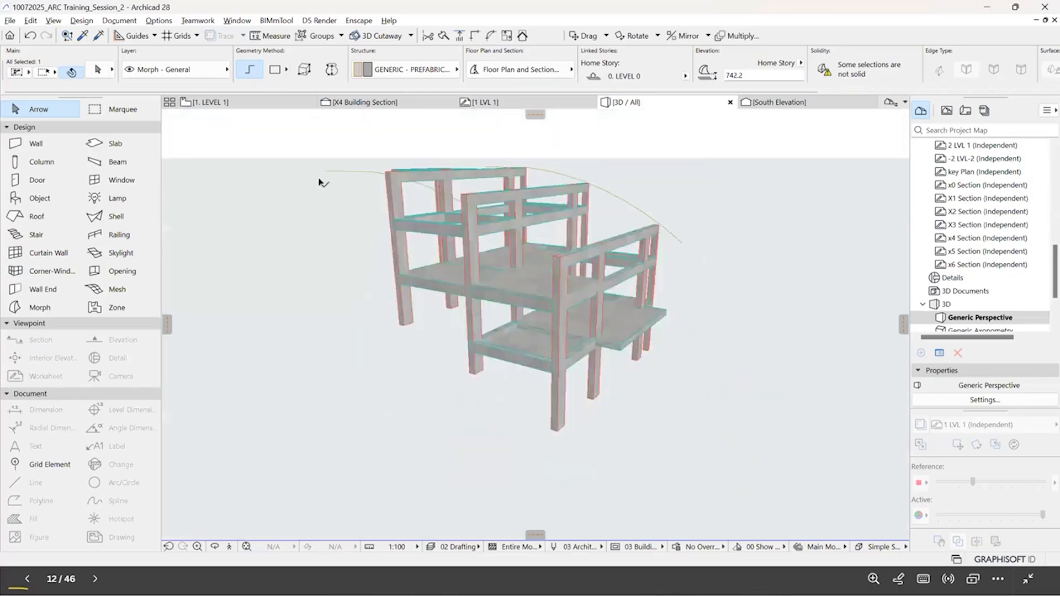
Step: Select the morph profile beyond grid A in the 3D view and examine both profile curves against the frame
click(467, 202)
scroll(439, 150, up, 2)
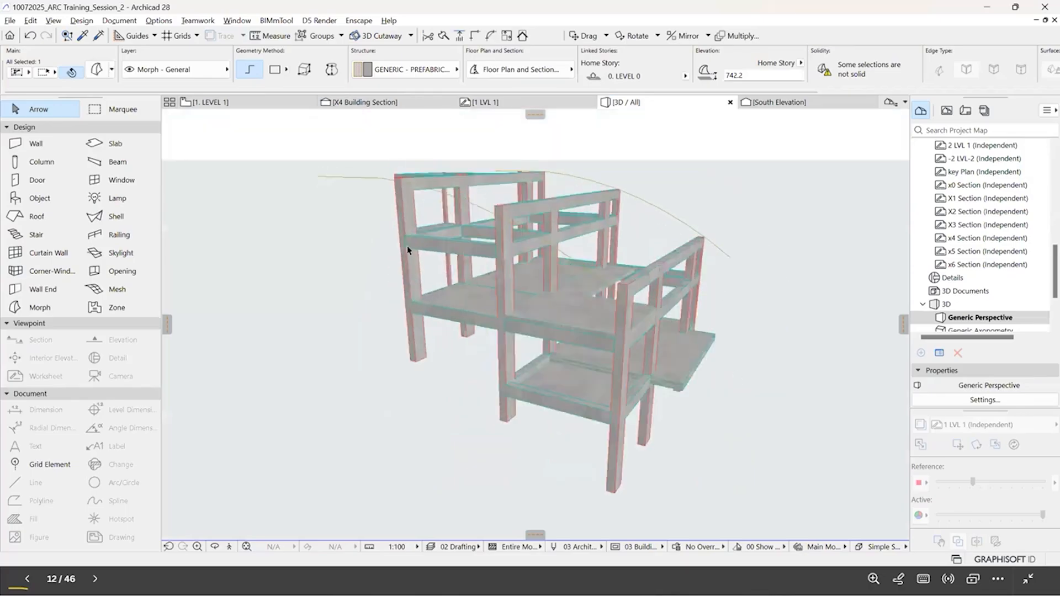
click(363, 180)
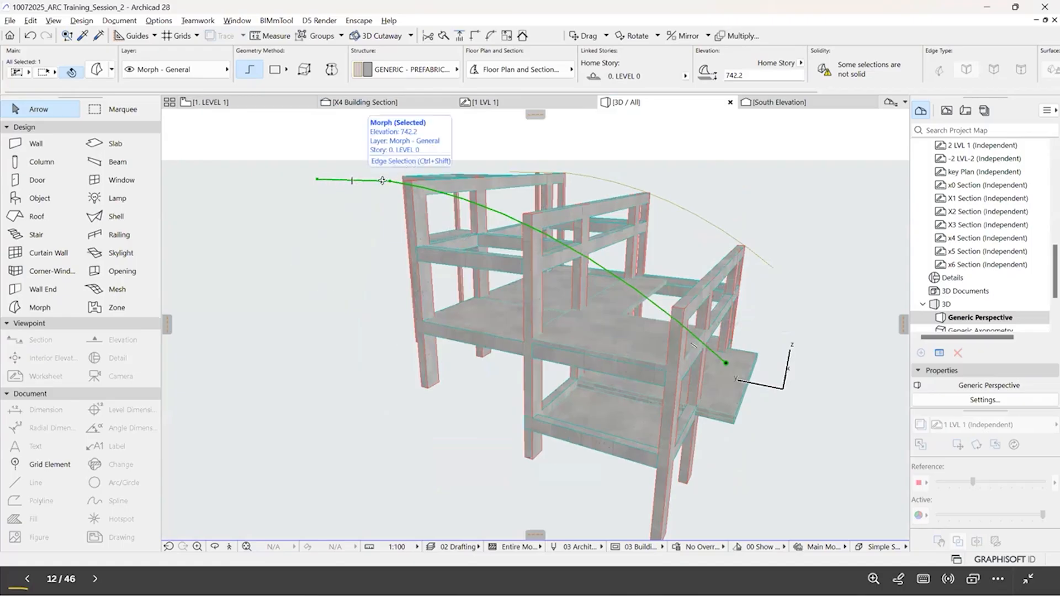
shift+middle_drag(197, 31, 88, 25)
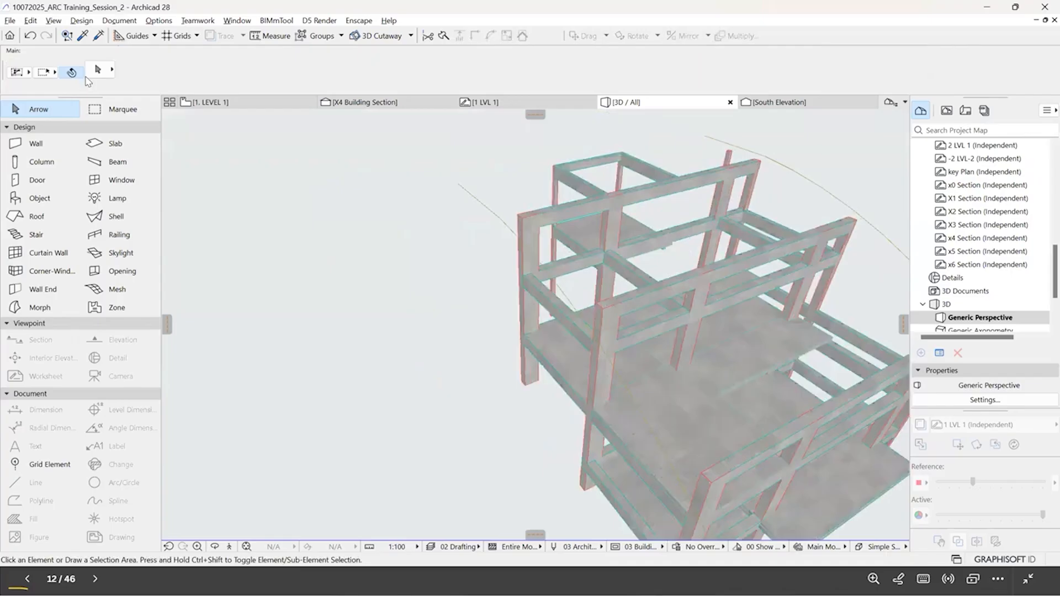
Step: Turn on the editing plane display for the 3D view and bring the plane's control into view
click(57, 22)
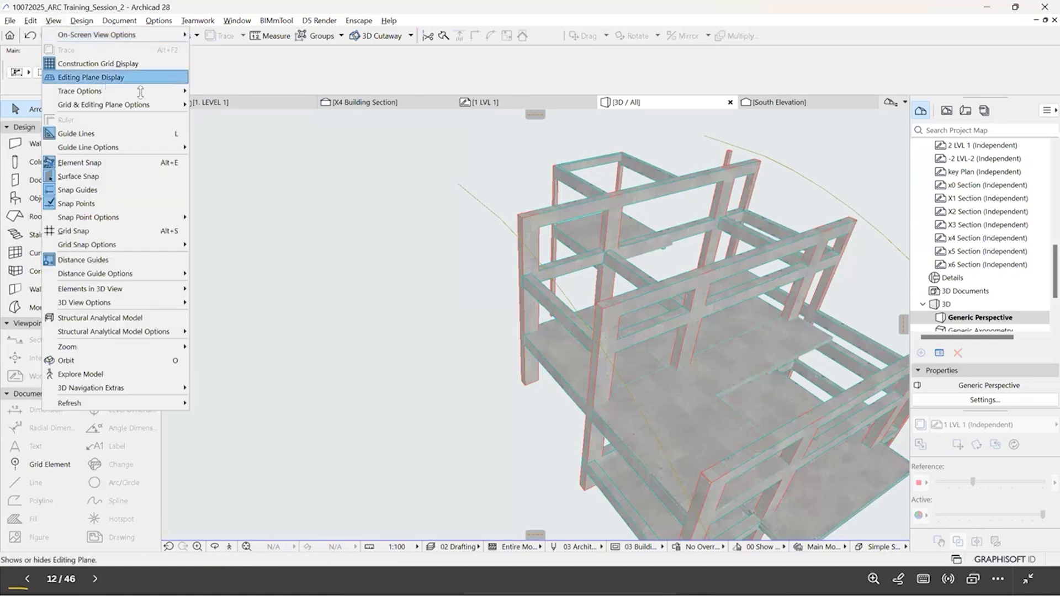
click(105, 78)
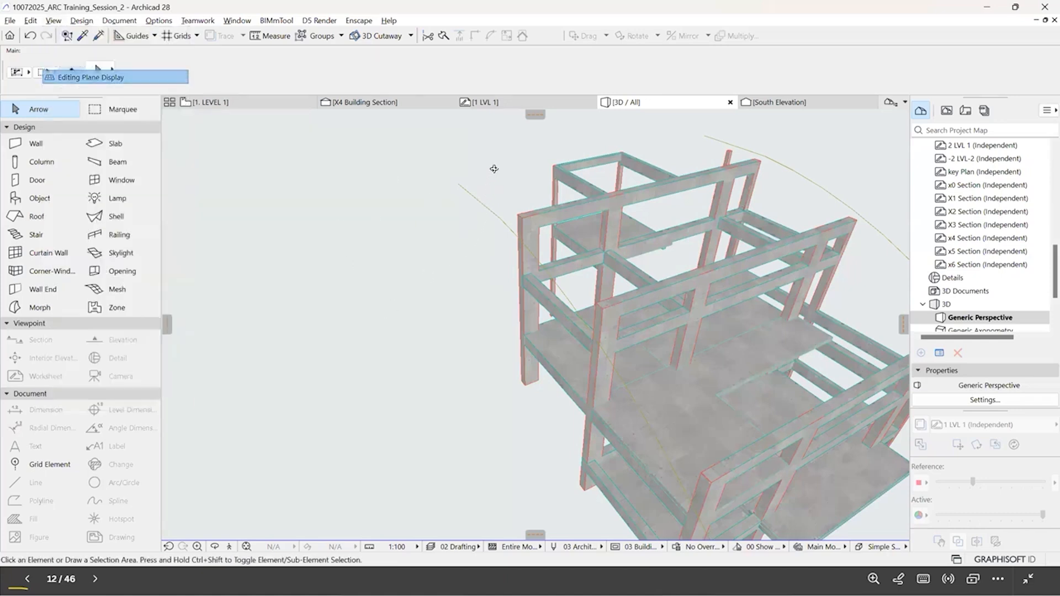
scroll(474, 220, down, 5)
shift+middle_drag(452, 285, 298, 286)
shift+middle_drag(596, 355, 400, 387)
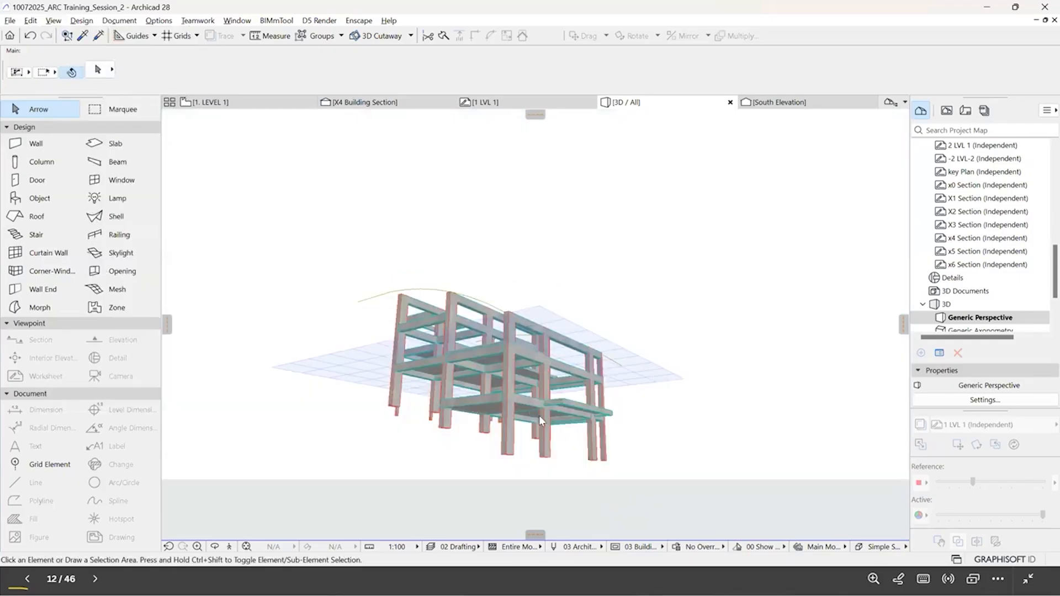
shift+middle_drag(539, 415, 505, 421)
scroll(535, 433, up, 2)
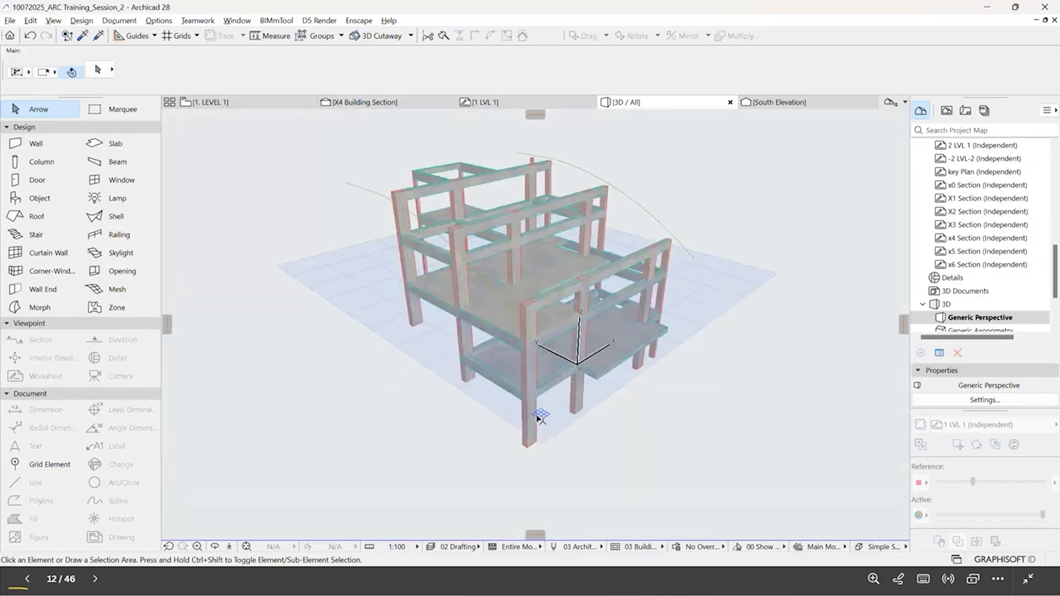
scroll(543, 434, up, 2)
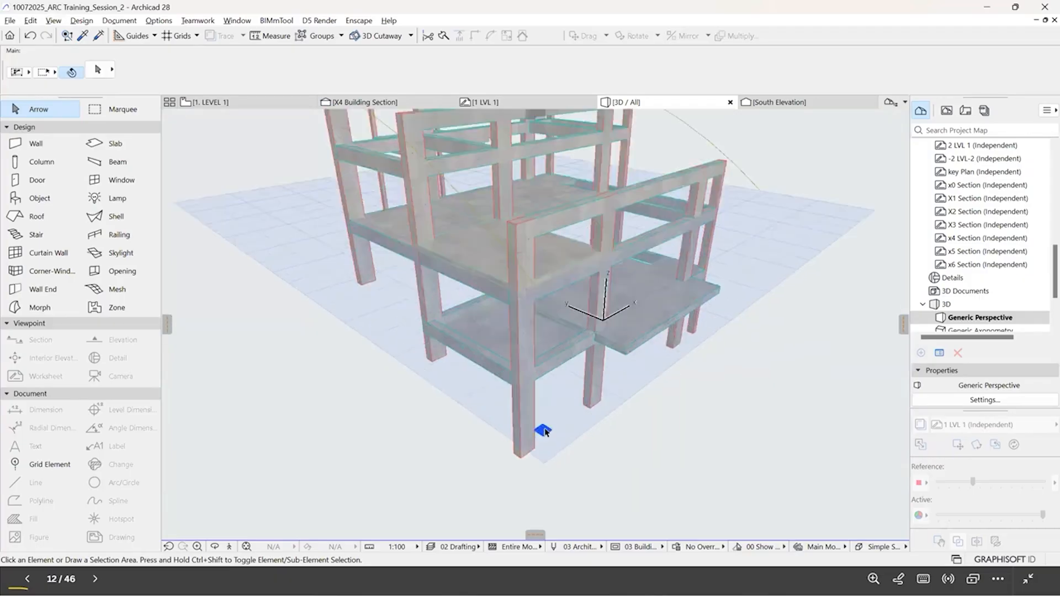
Step: Reorient the editing plane with Pick Plane to a vertical plane along the side of the frame at grid A
click(547, 433)
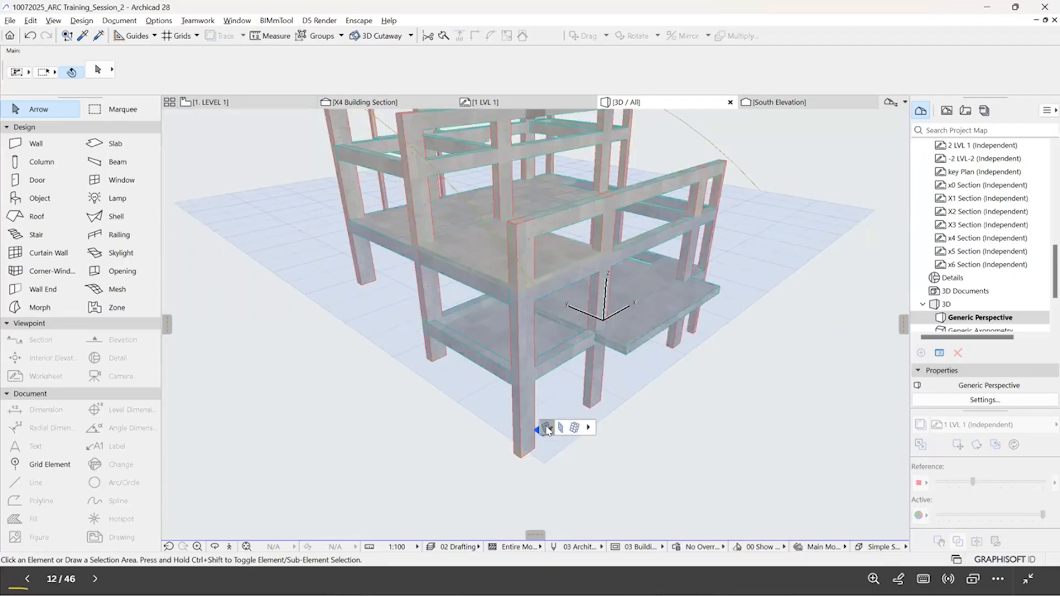
click(588, 428)
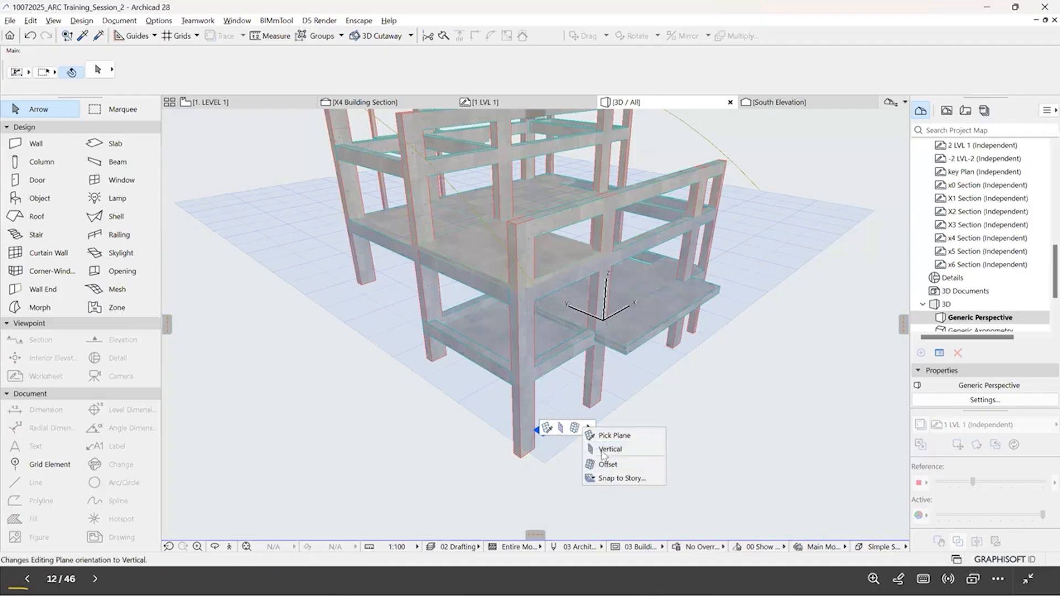
click(552, 431)
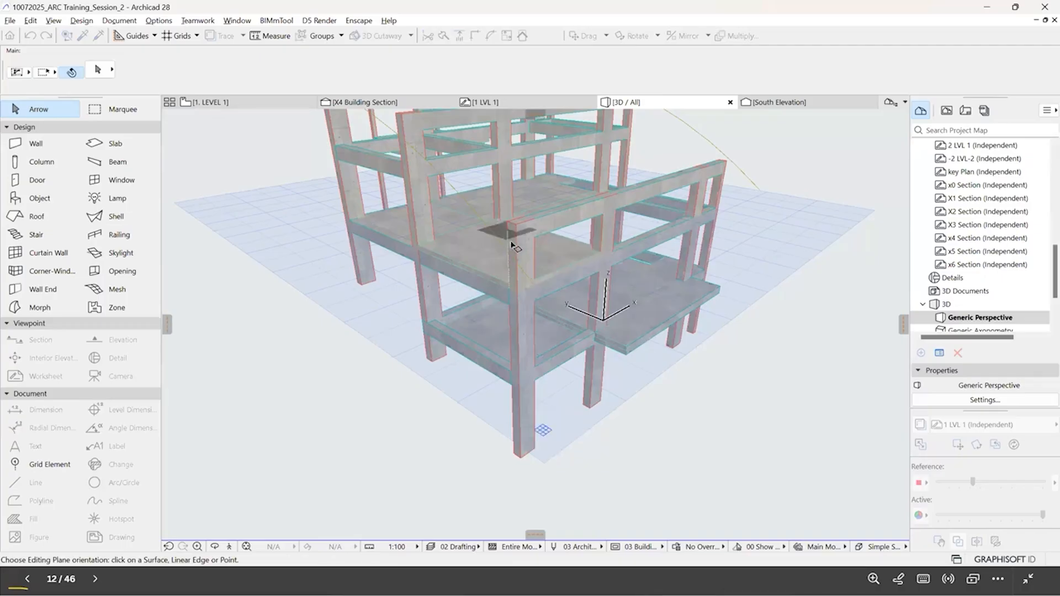
scroll(511, 244, up, 2)
scroll(484, 265, up, 3)
click(484, 265)
scroll(533, 184, down, 6)
shift+middle_drag(520, 192, 453, 198)
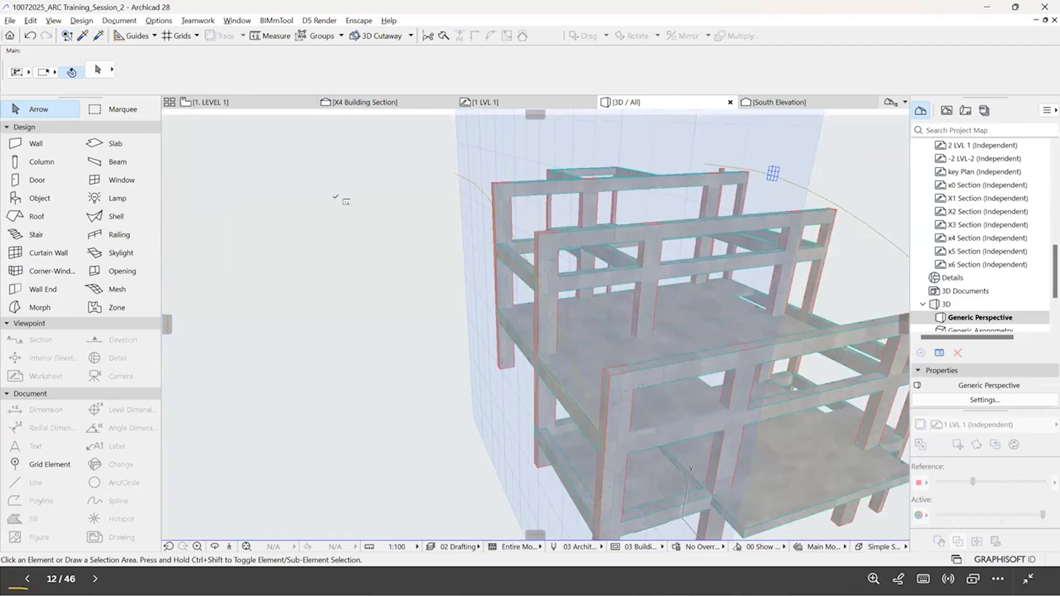
Step: Inspect the roof edge beside beam B-48 on the Level 1 plan, and compare it with the vertical editing plane in 3D
key(F2)
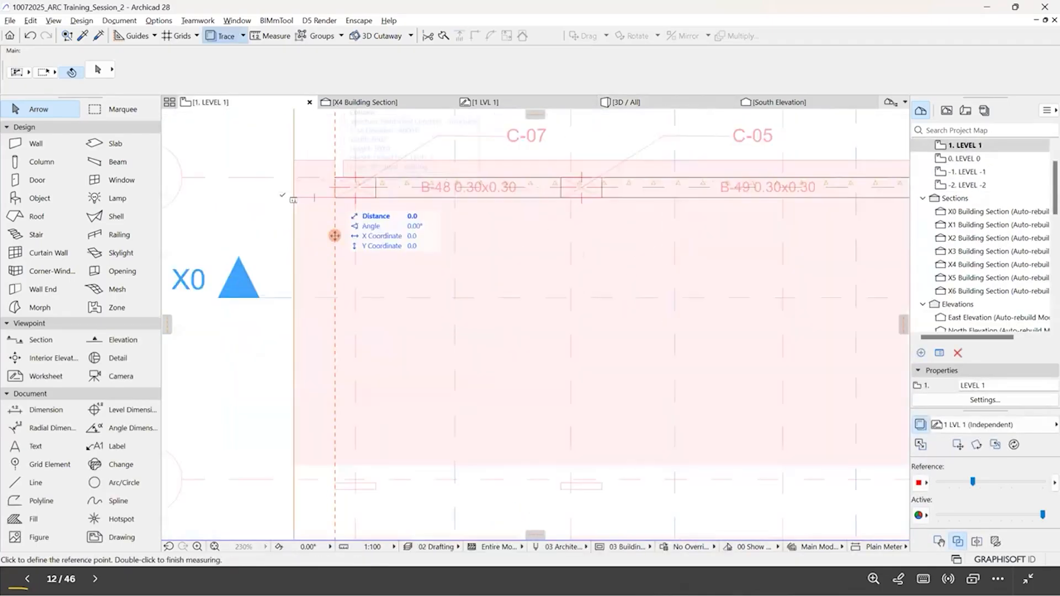
scroll(304, 198, up, 3)
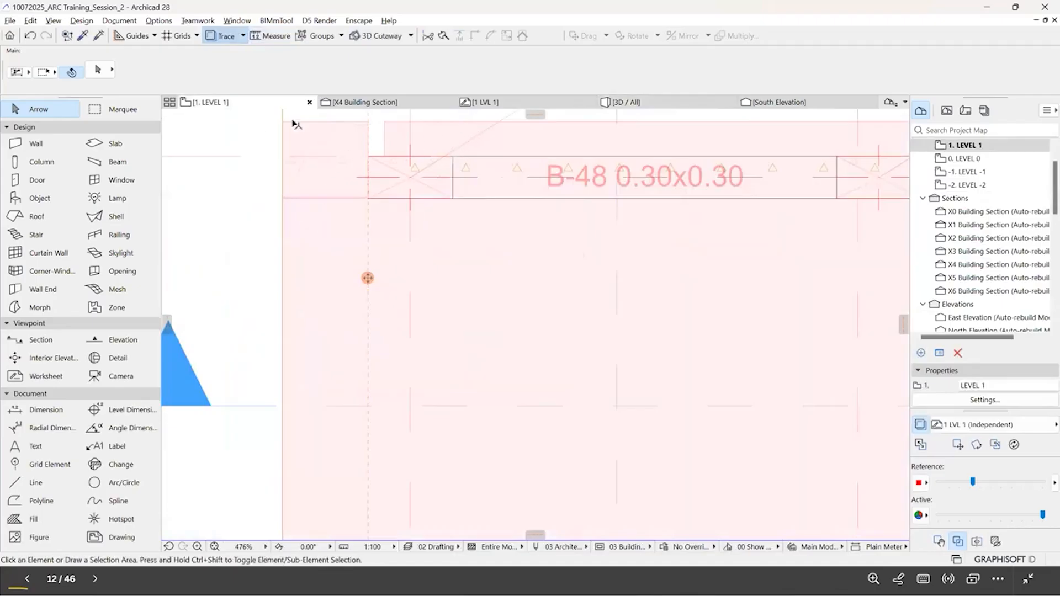
click(636, 106)
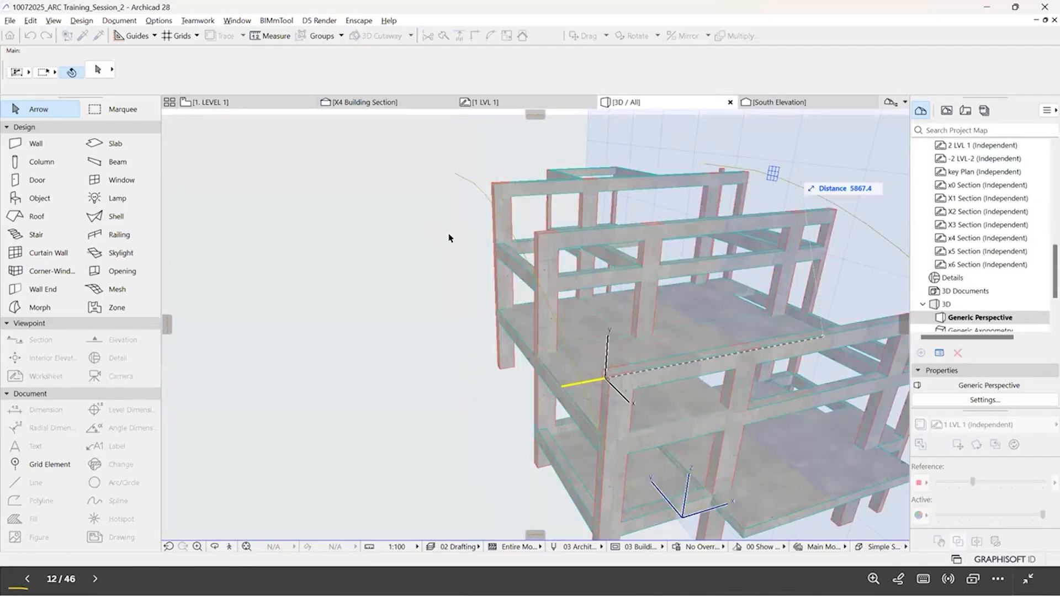
key(Escape)
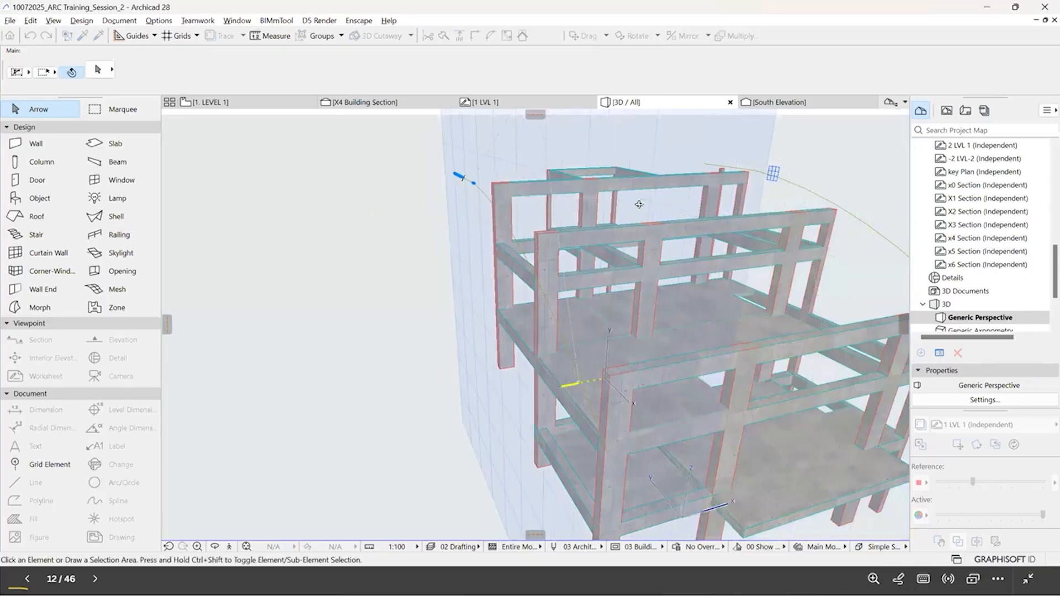
scroll(380, 253, down, 1)
scroll(379, 241, down, 1)
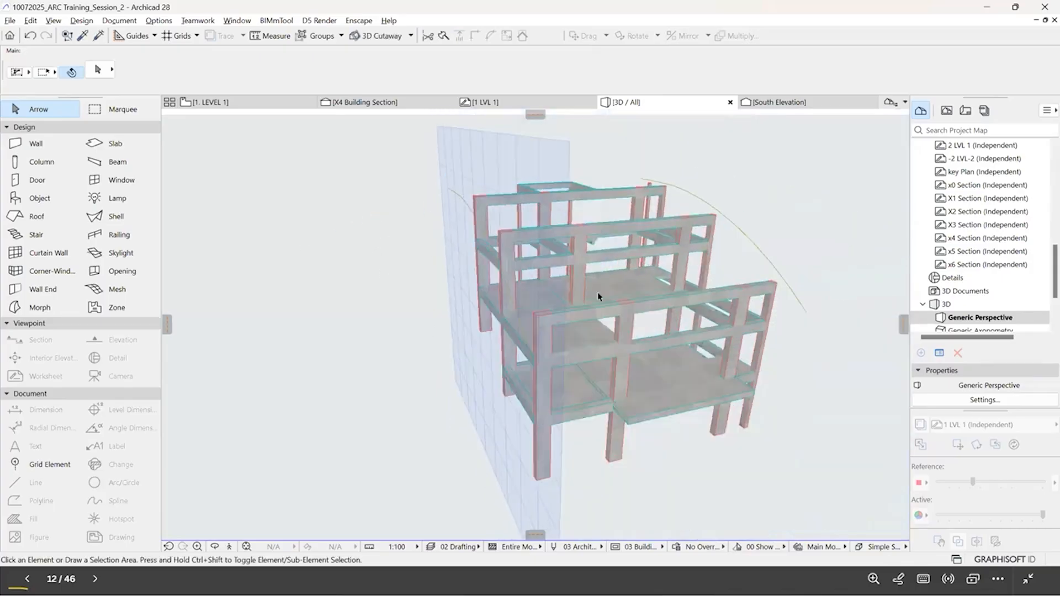
scroll(591, 270, up, 2)
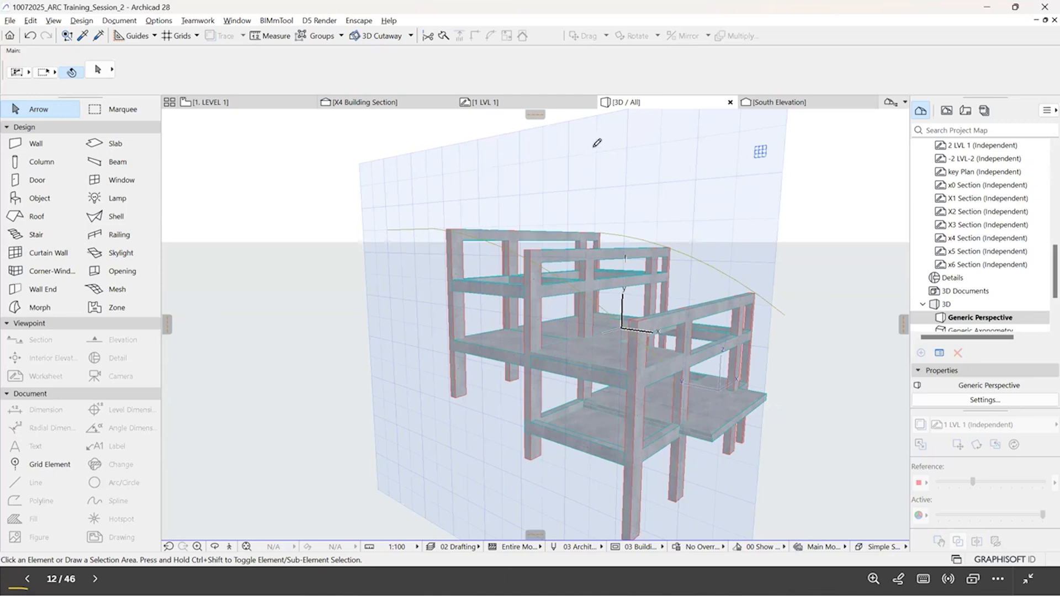
Step: Draw a triangular polygonal morph on the vertical editing plane, above the frame
click(486, 168)
click(656, 192)
click(485, 171)
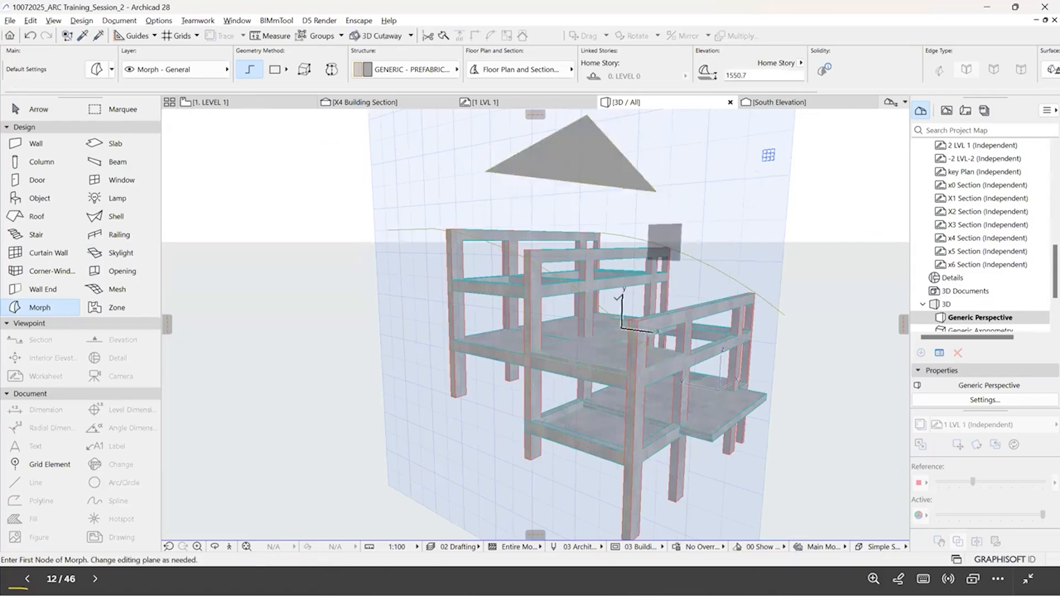
shift+middle_drag(598, 293, 596, 292)
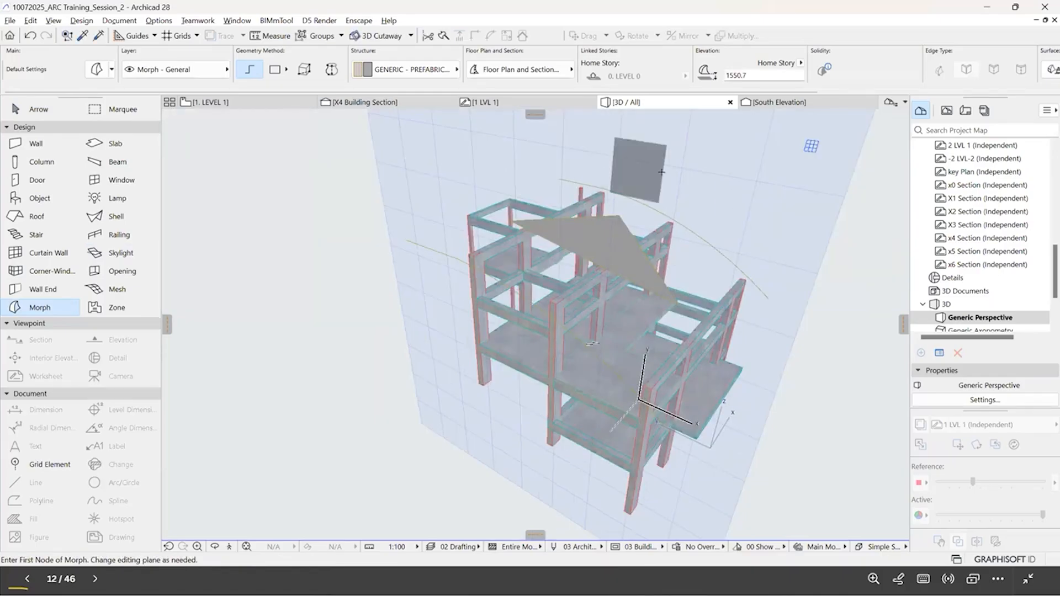
Step: Examine the triangular morph's position relative to the vertical editing plane and the frame
shift+middle_drag(661, 172, 662, 173)
shift+middle_drag(680, 135, 589, 190)
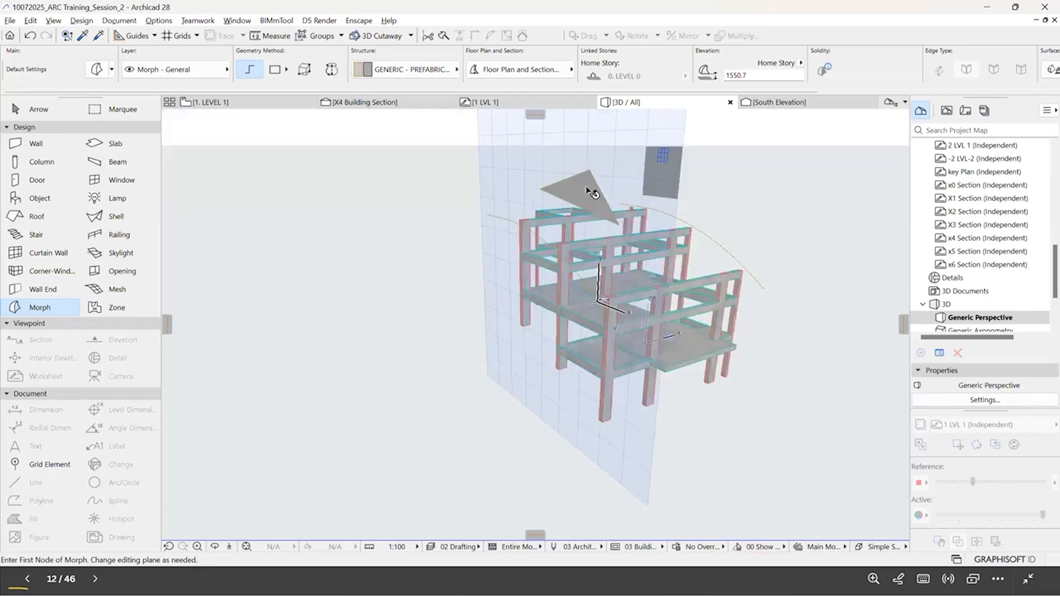
key(Escape)
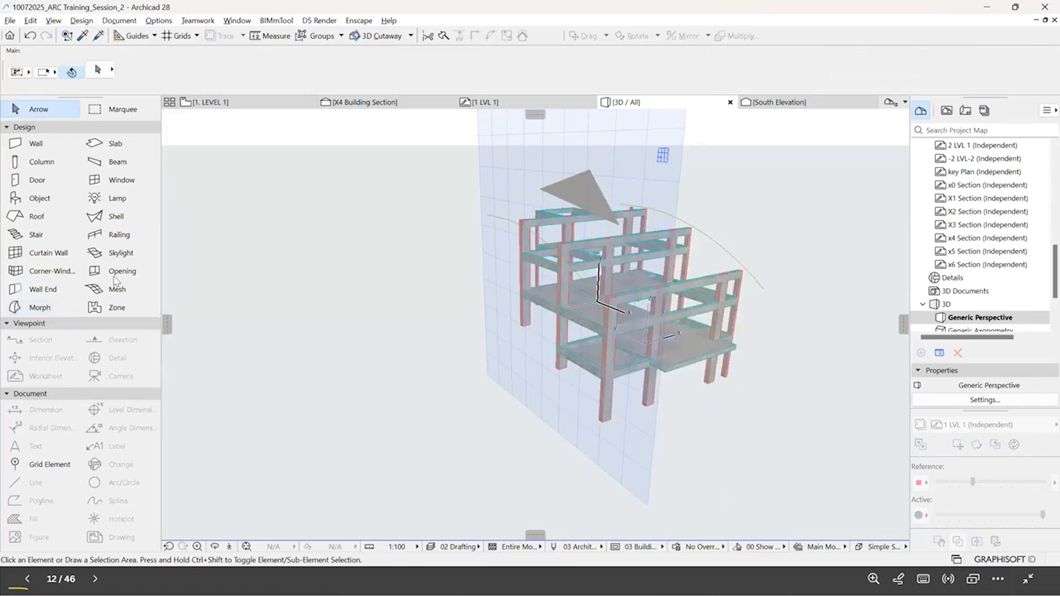
click(586, 190)
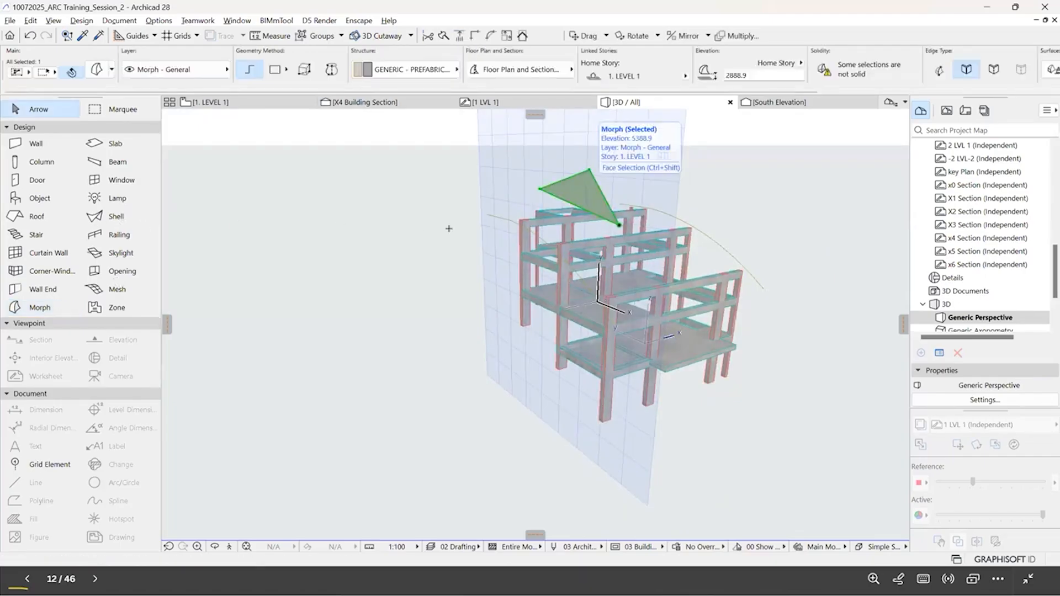
click(449, 228)
scroll(552, 304, up, 2)
key(s)
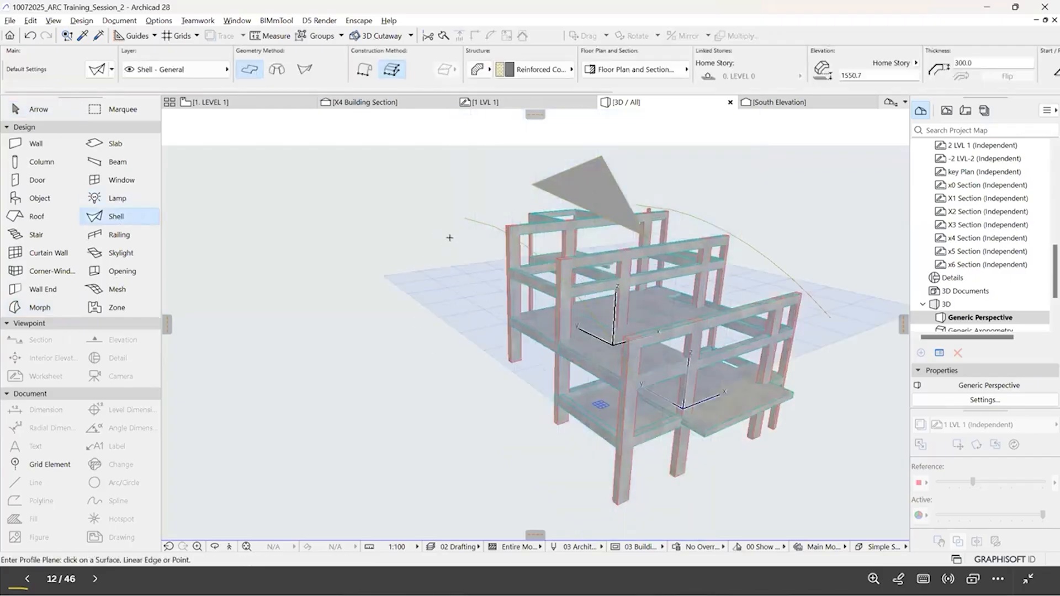
scroll(449, 238, up, 2)
scroll(285, 390, down, 1)
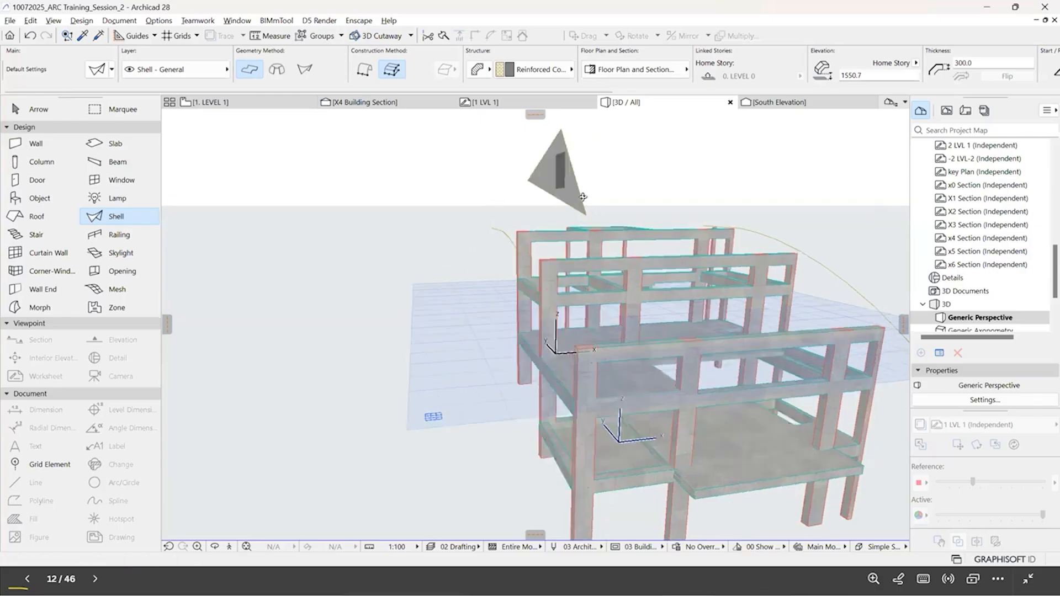
click(565, 245)
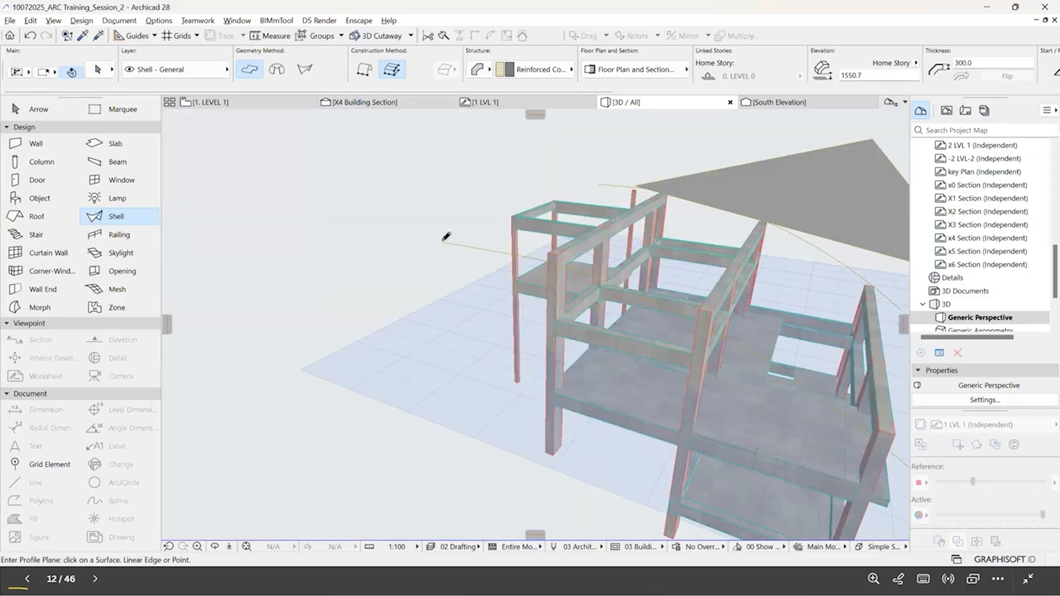
click(543, 207)
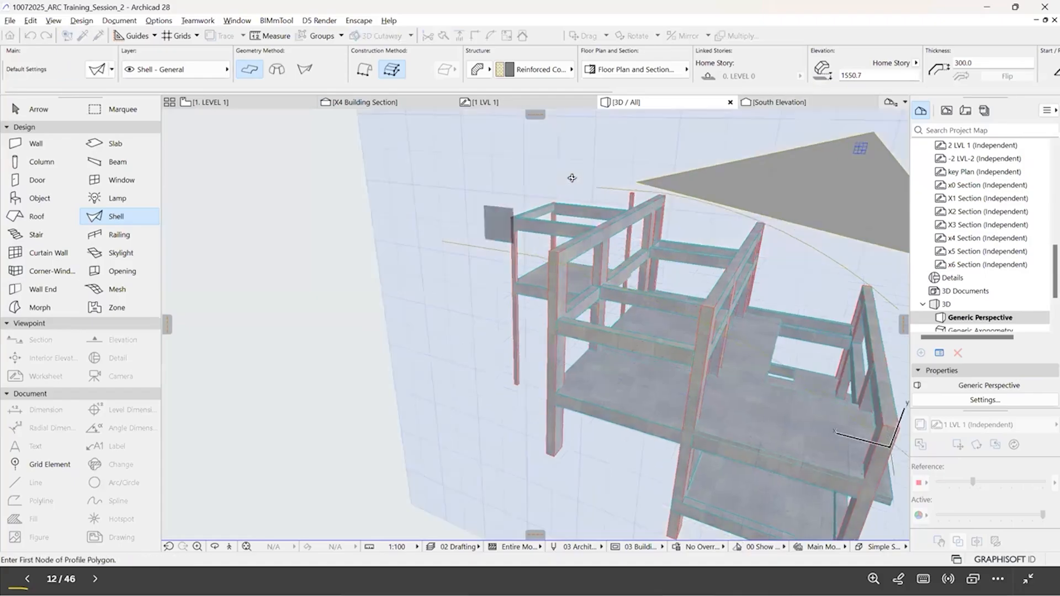
click(454, 237)
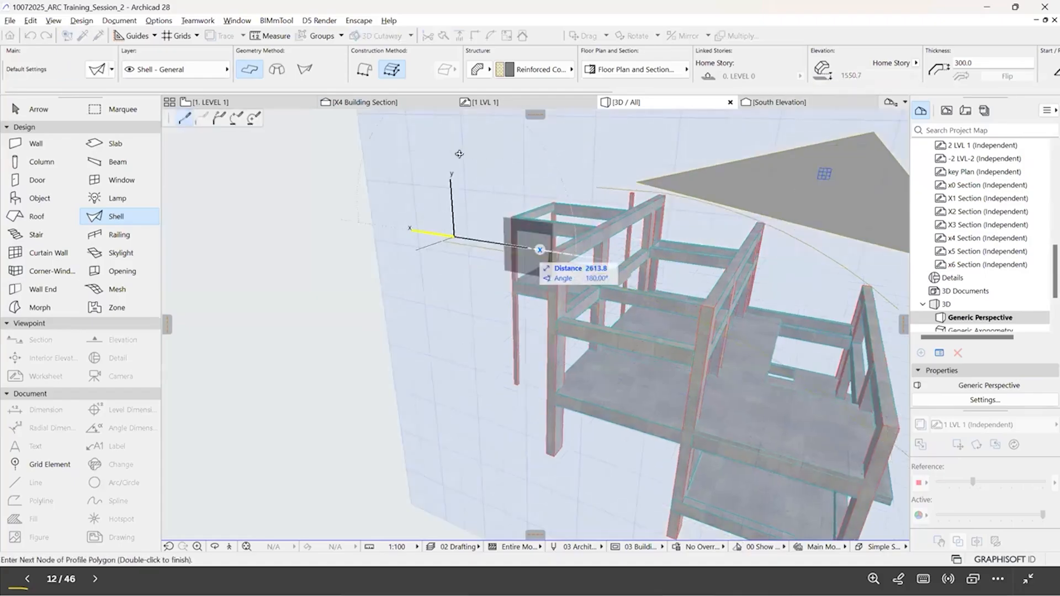
scroll(503, 213, up, 3)
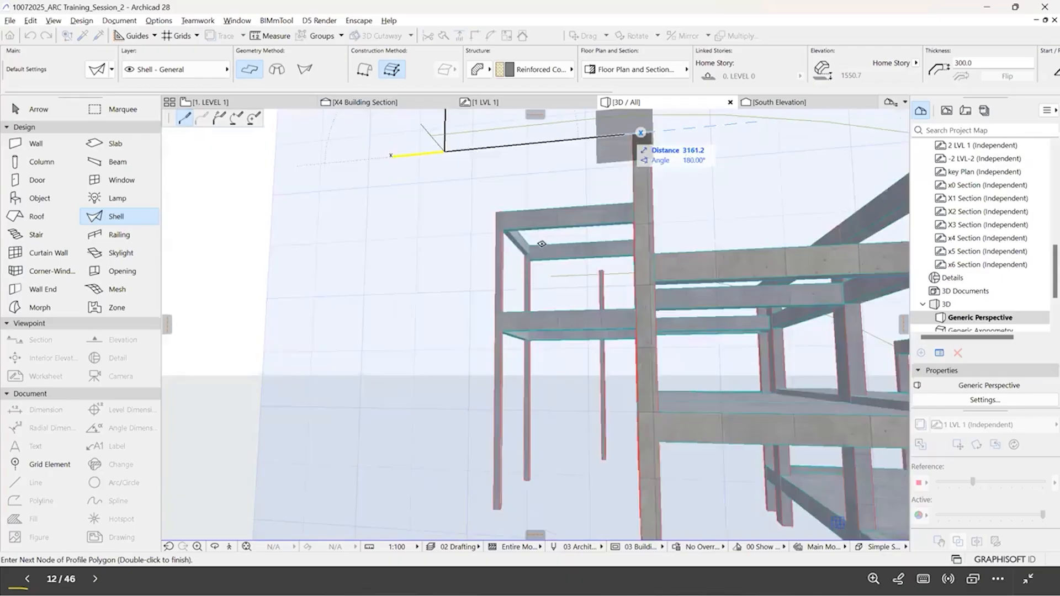
shift+middle_drag(460, 221, 469, 221)
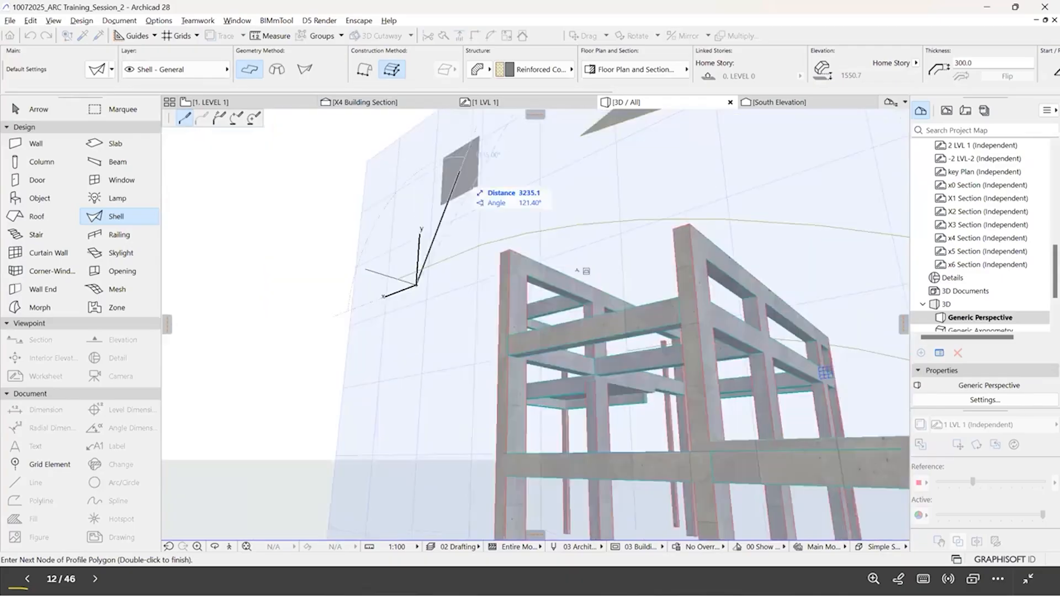
key(Escape)
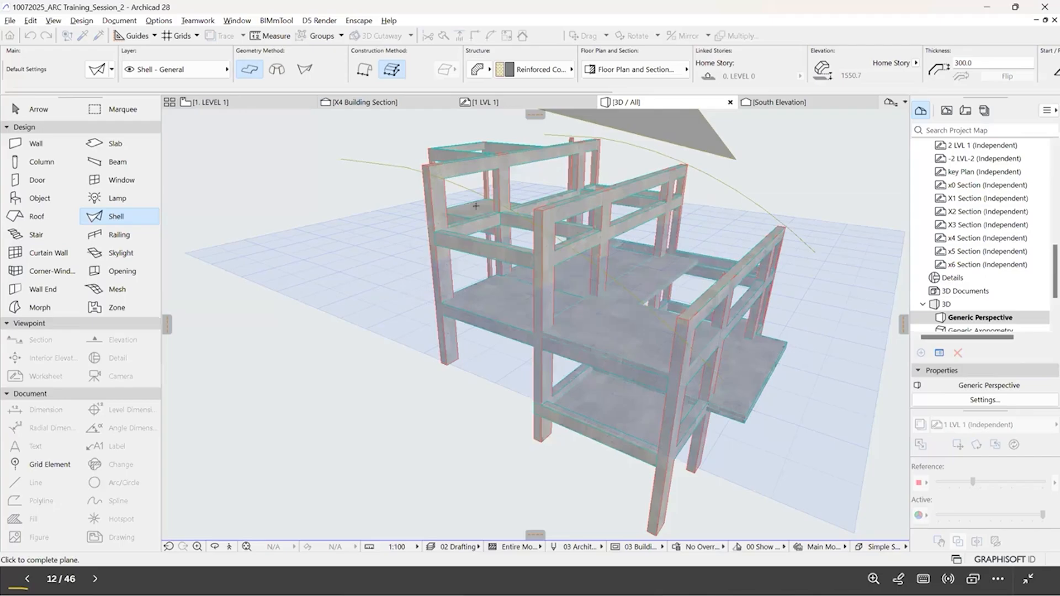
Step: Draw an extruded shell's profile on a vertical plane, tracing the curved roof-edge morph with a three-point arc
click(488, 191)
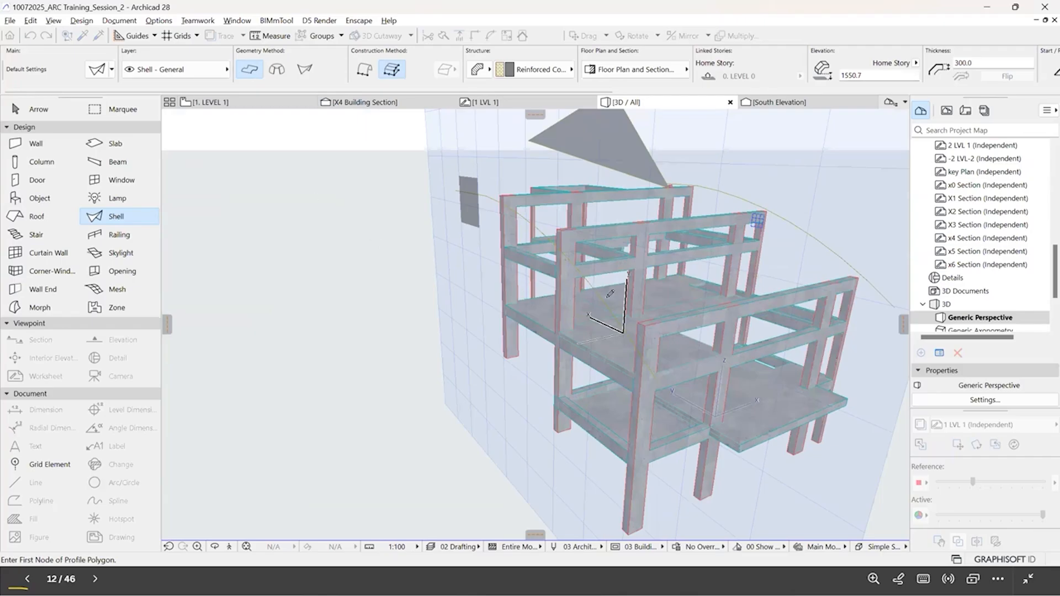
click(575, 239)
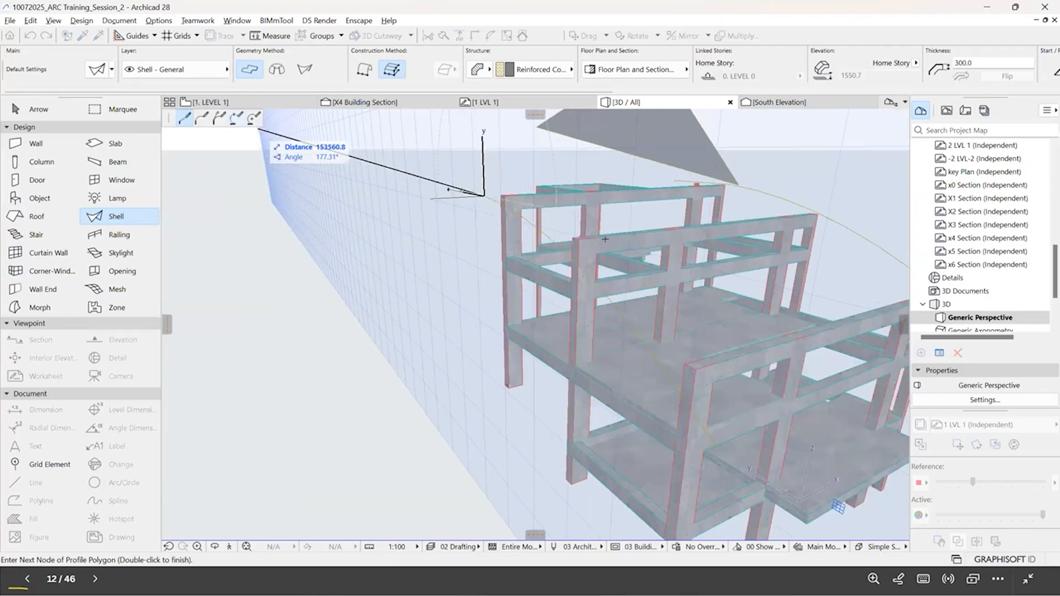
click(236, 117)
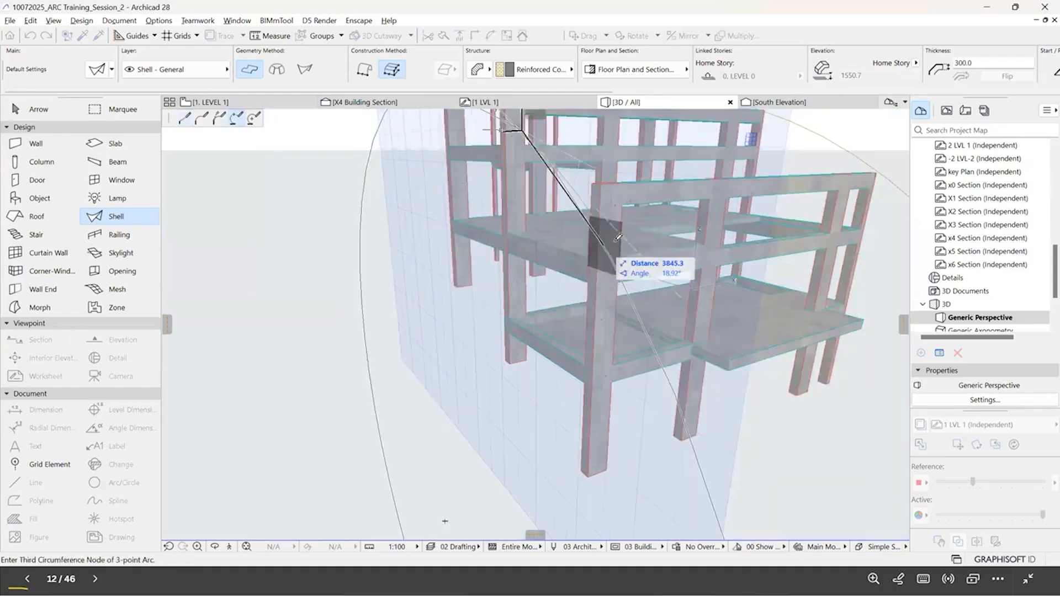
click(613, 238)
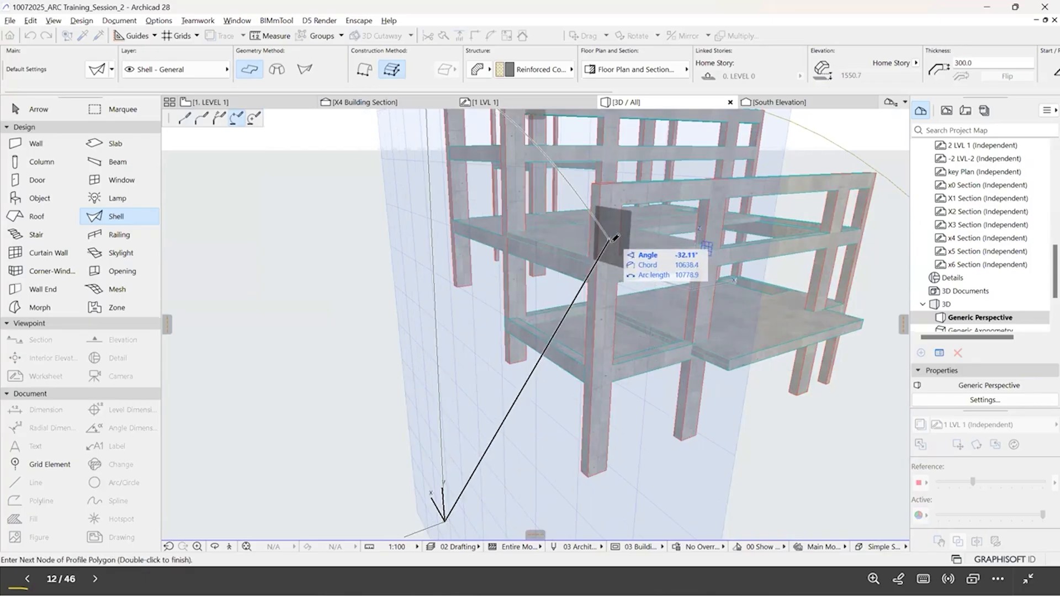
double_click(611, 241)
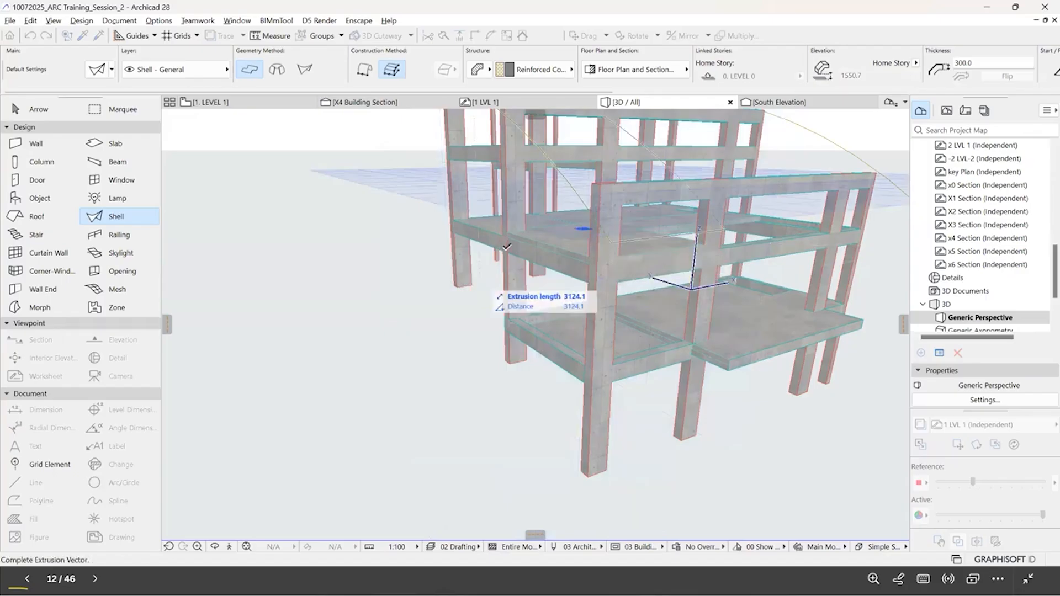
Step: Extrude the curved shell profile across the building frame and check the roof from above
scroll(465, 284, down, 3)
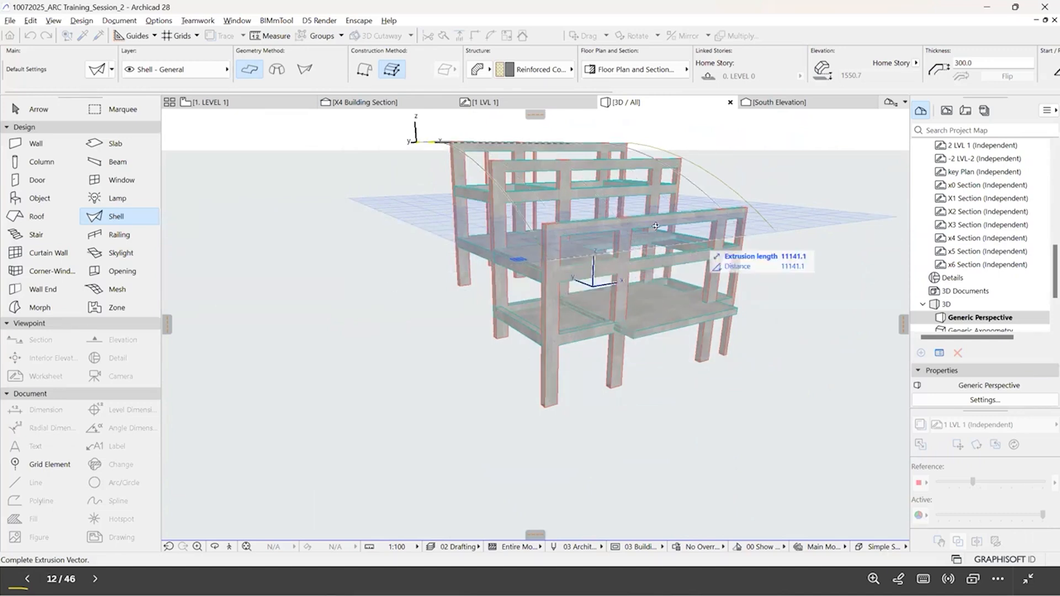
click(417, 348)
shift+middle_drag(654, 224, 616, 228)
key(Escape)
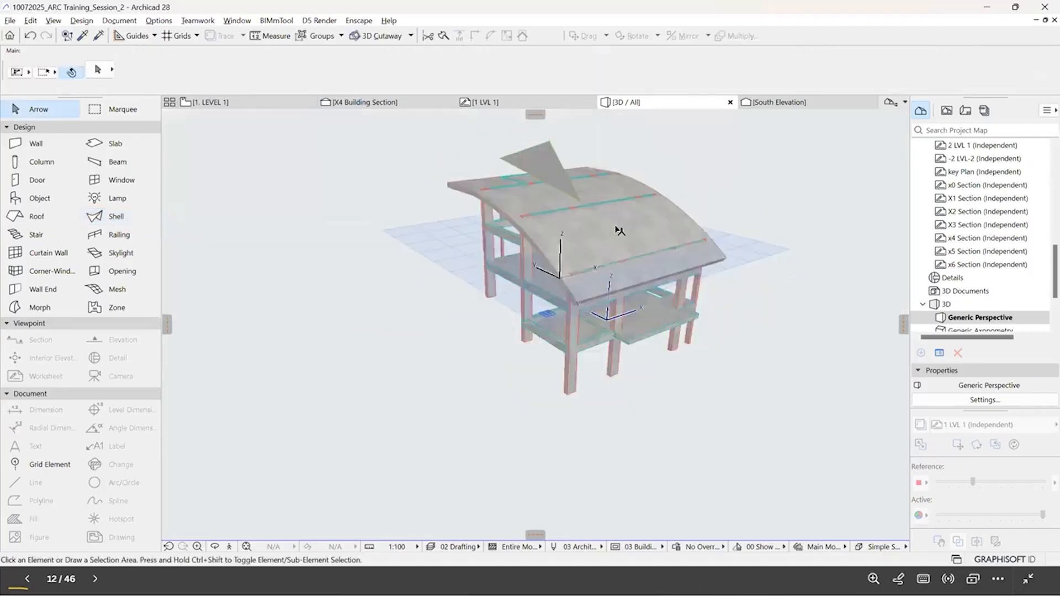
Step: Delete the trial shell roof and the triangular morph above the frame
click(626, 165)
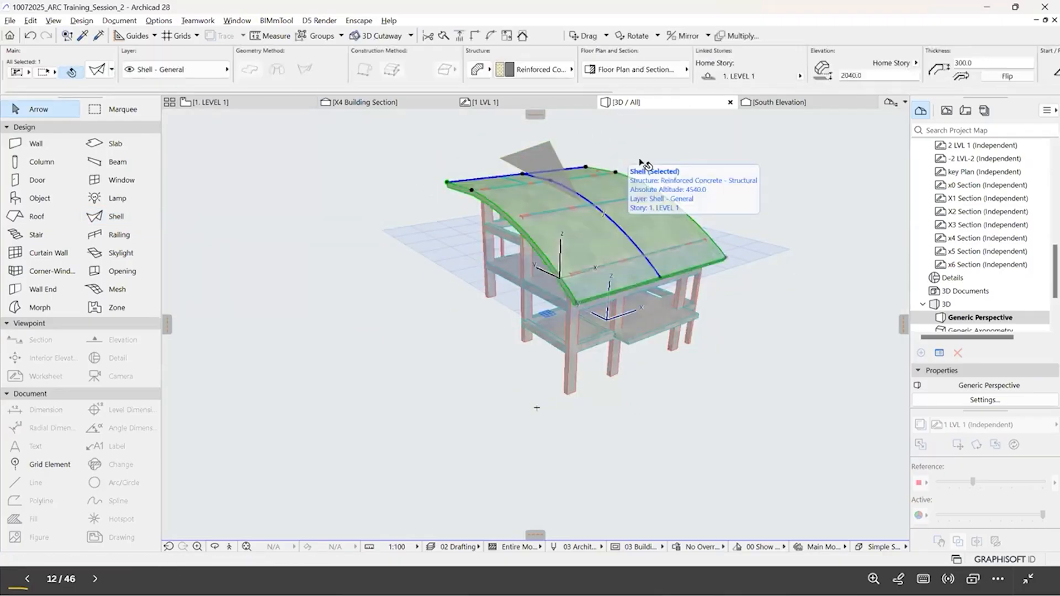
key(Delete)
scroll(430, 191, up, 3)
click(391, 178)
key(Delete)
Step: Select the two curved roof-edge morphs and display only them in the 3D view
shift+middle_drag(718, 203, 841, 242)
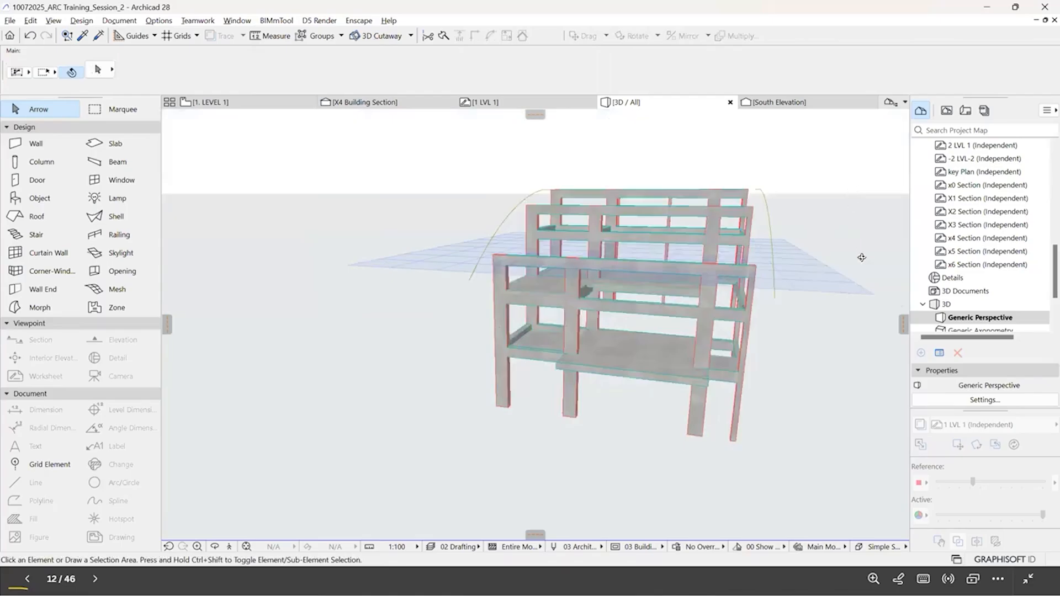
shift+middle_drag(852, 288, 818, 219)
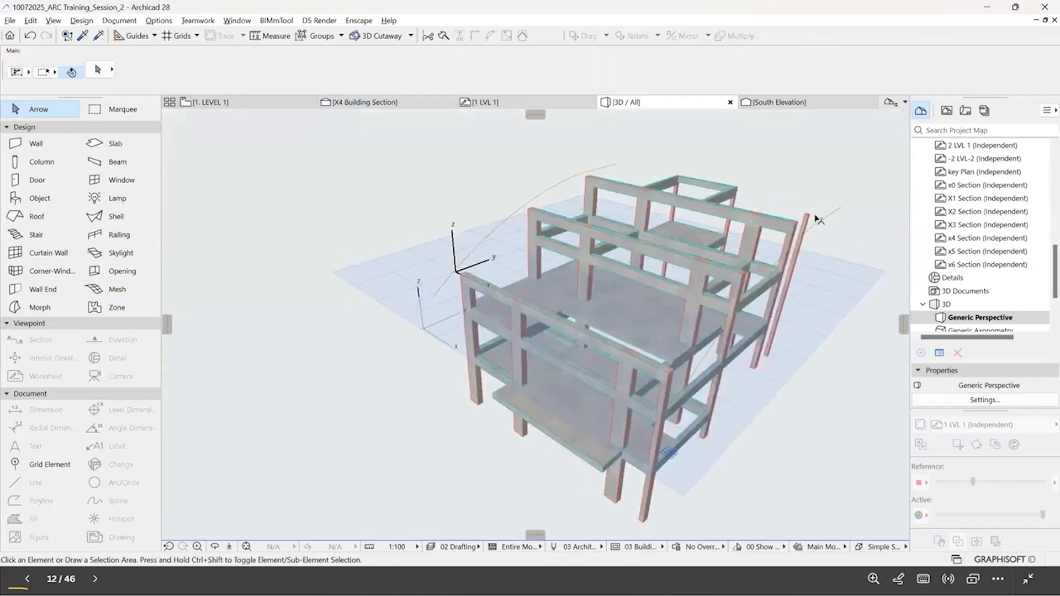
click(612, 170)
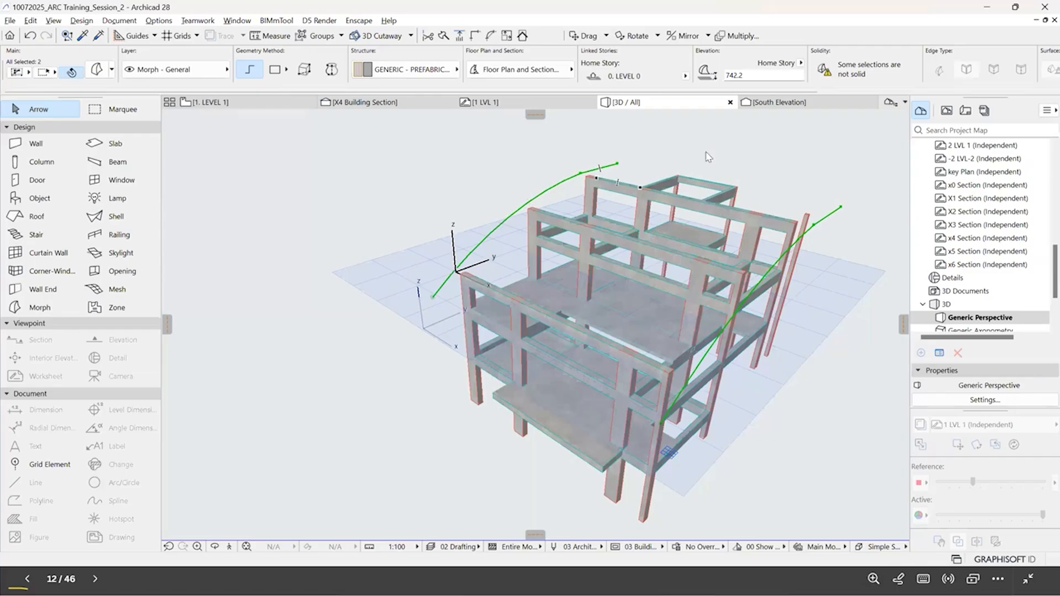
scroll(802, 351, up, 1)
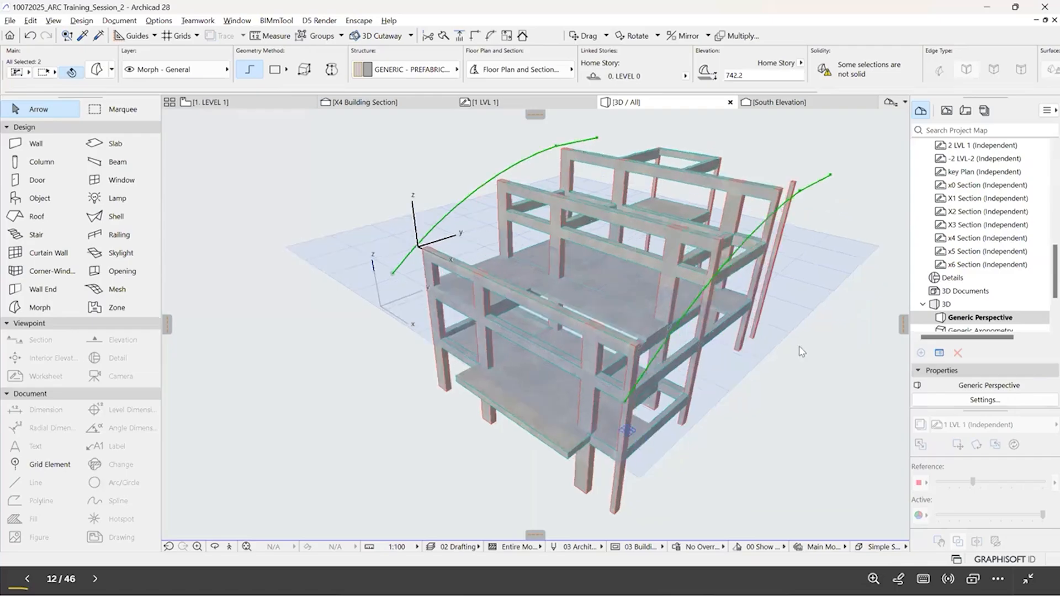
right_click(737, 342)
click(723, 334)
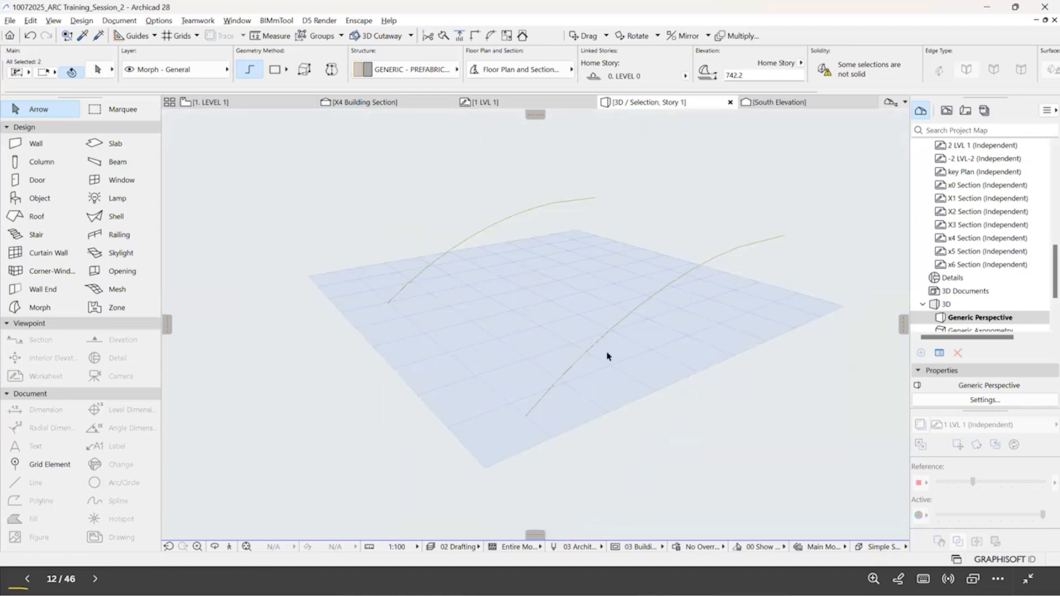
Step: Start an extruded shell and define a vertical profile plane through the nearer curved edge morph
click(37, 216)
click(116, 217)
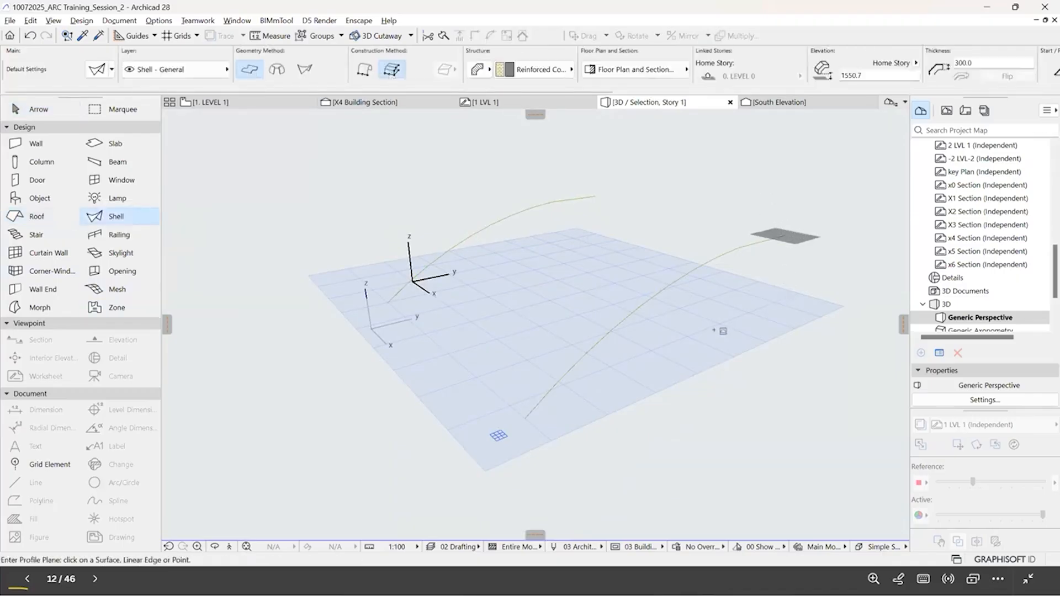
click(743, 254)
click(738, 248)
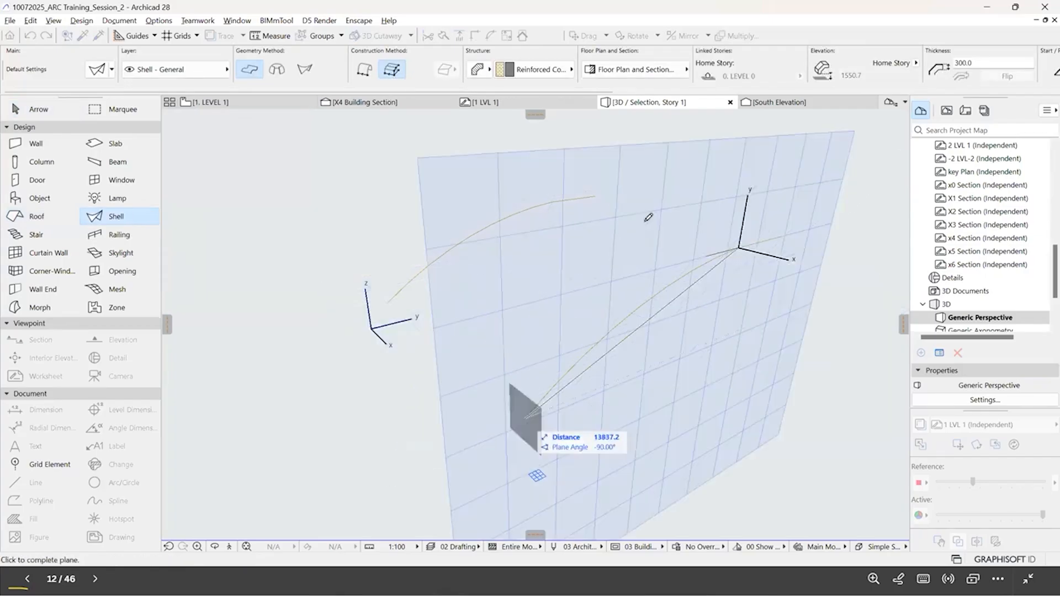
click(787, 232)
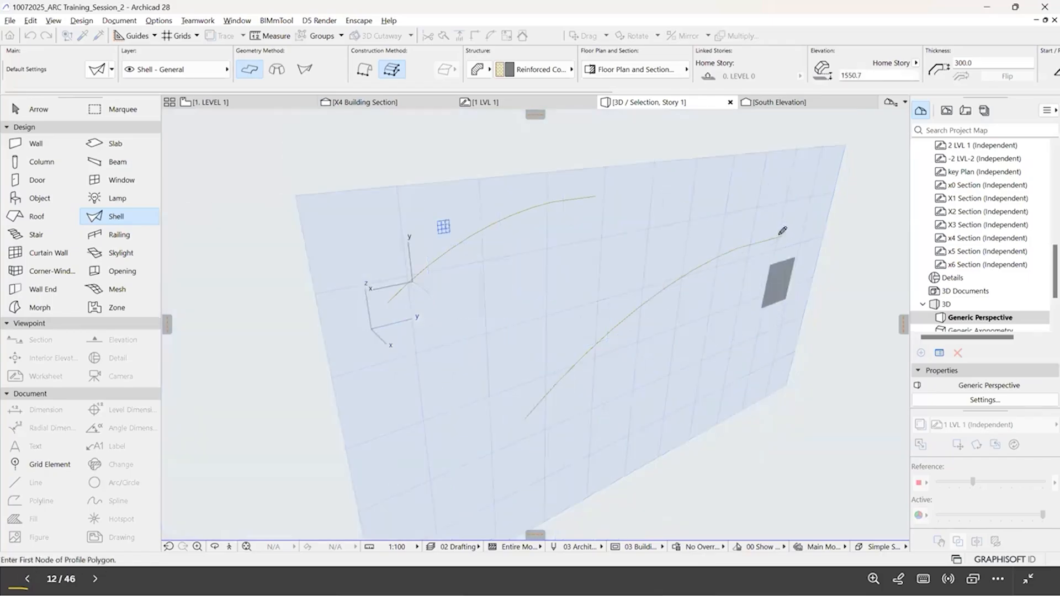
click(740, 244)
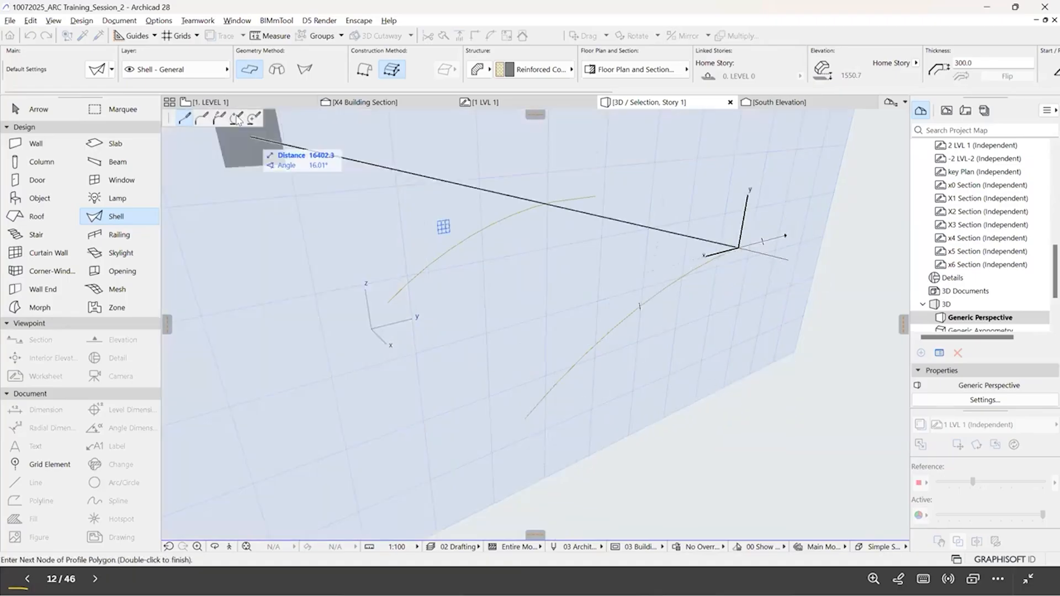
click(237, 119)
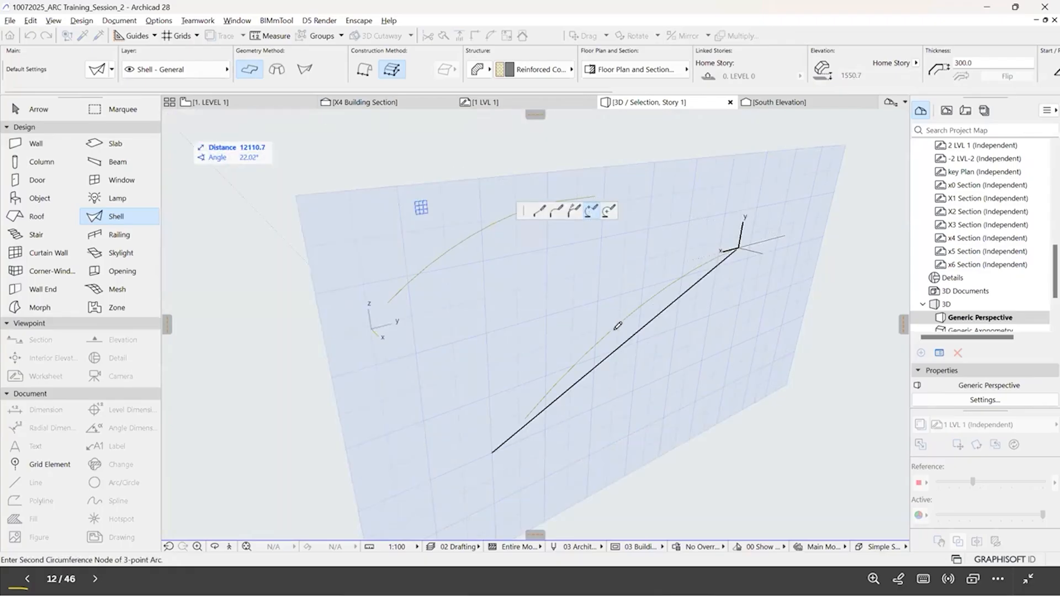
click(546, 411)
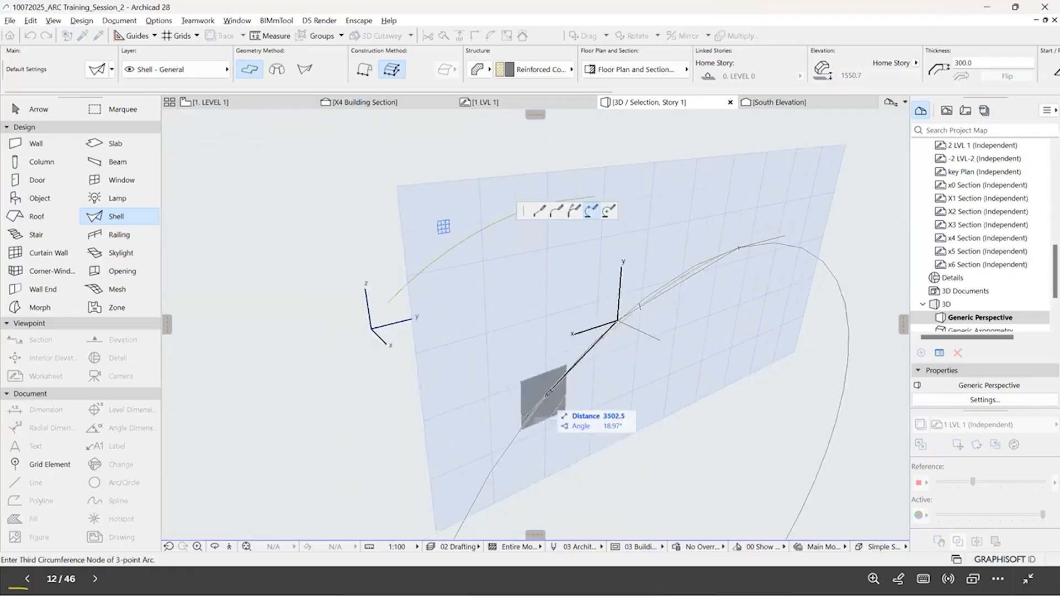
Step: Trace the shell profile over the nearer curved edge morph with a straight upper segment and a three-point arc to its lower end
click(755, 256)
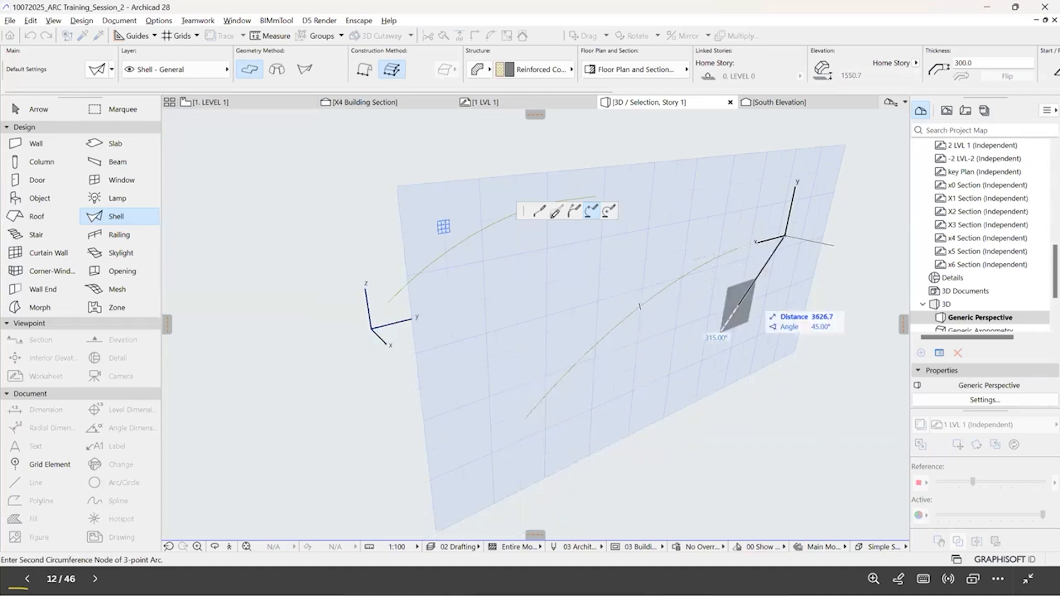
click(751, 241)
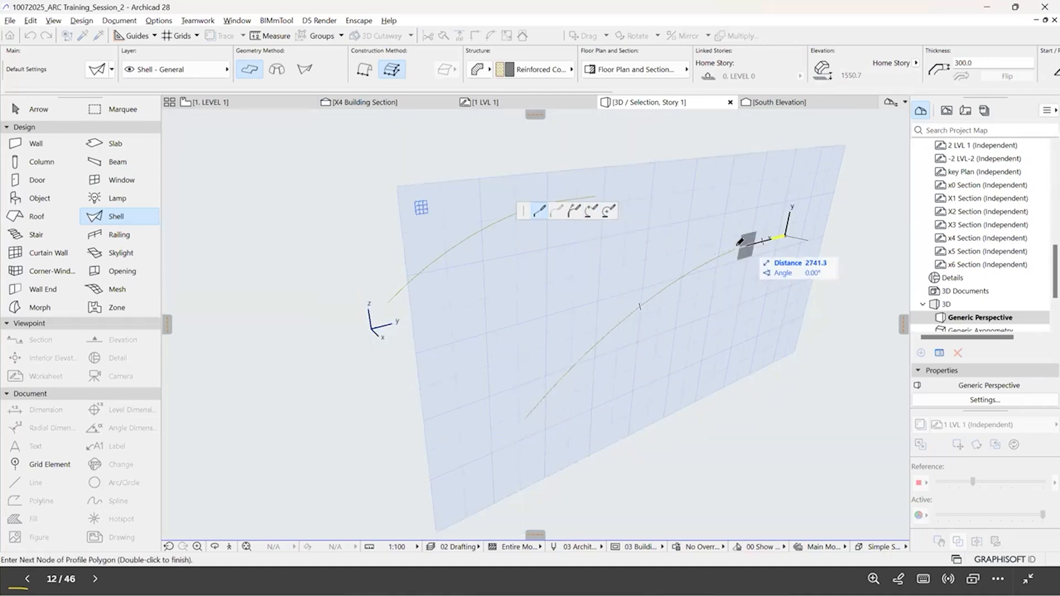
click(588, 212)
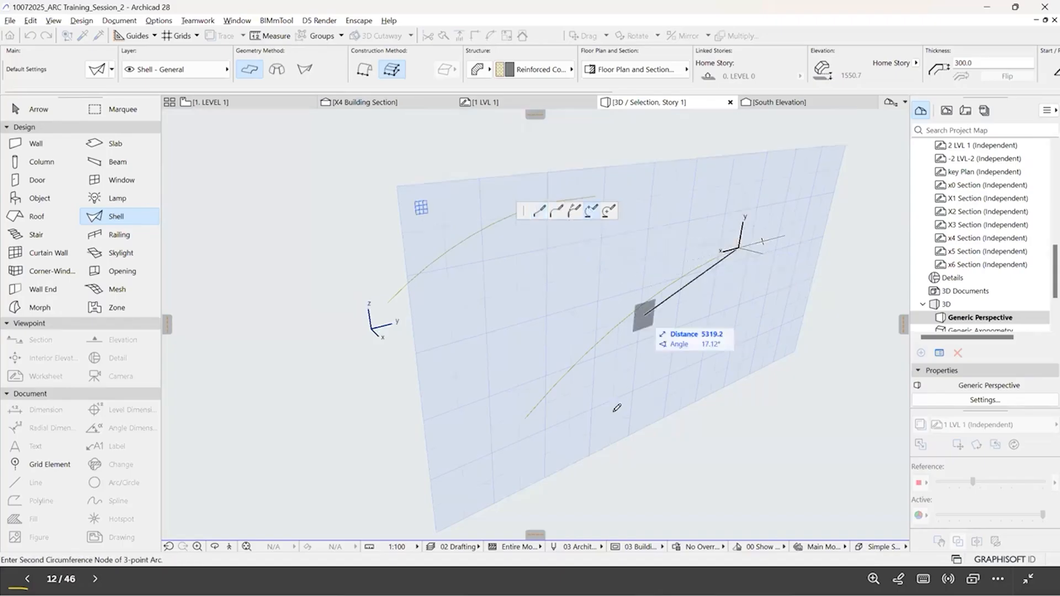
click(558, 407)
click(532, 411)
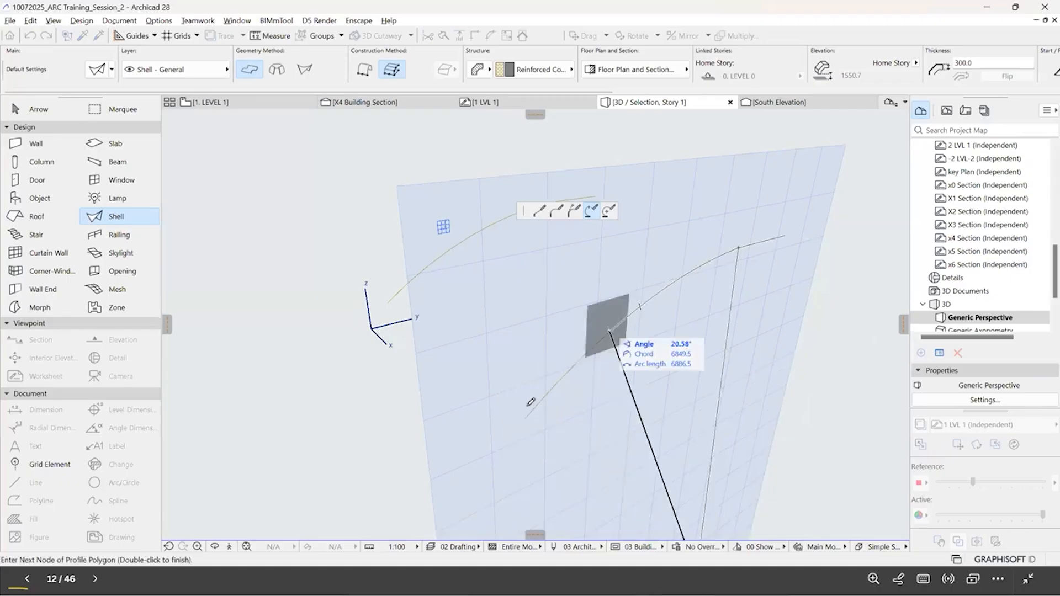
click(528, 413)
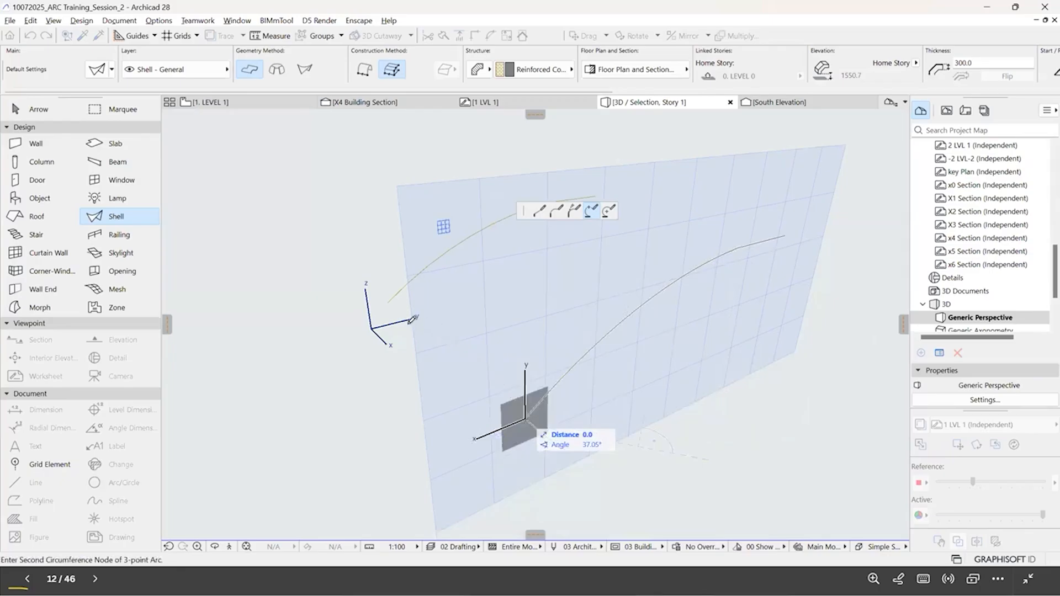
Step: Extrude the profile to the matching end of the far curved morph and inspect the shell's curved faces
click(393, 301)
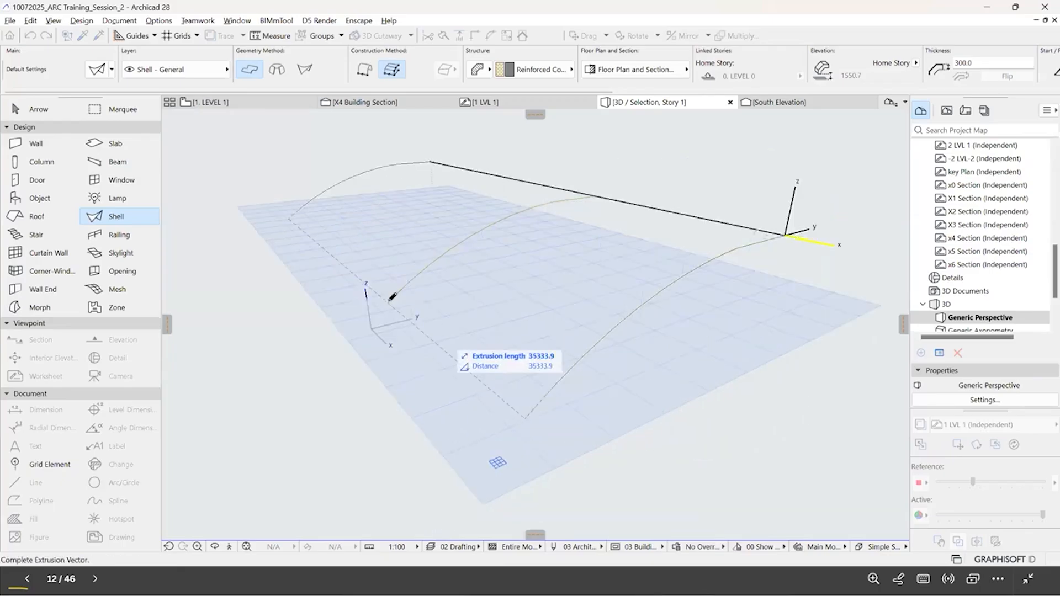
click(391, 303)
shift+middle_drag(477, 322, 308, 283)
key(Escape)
click(312, 330)
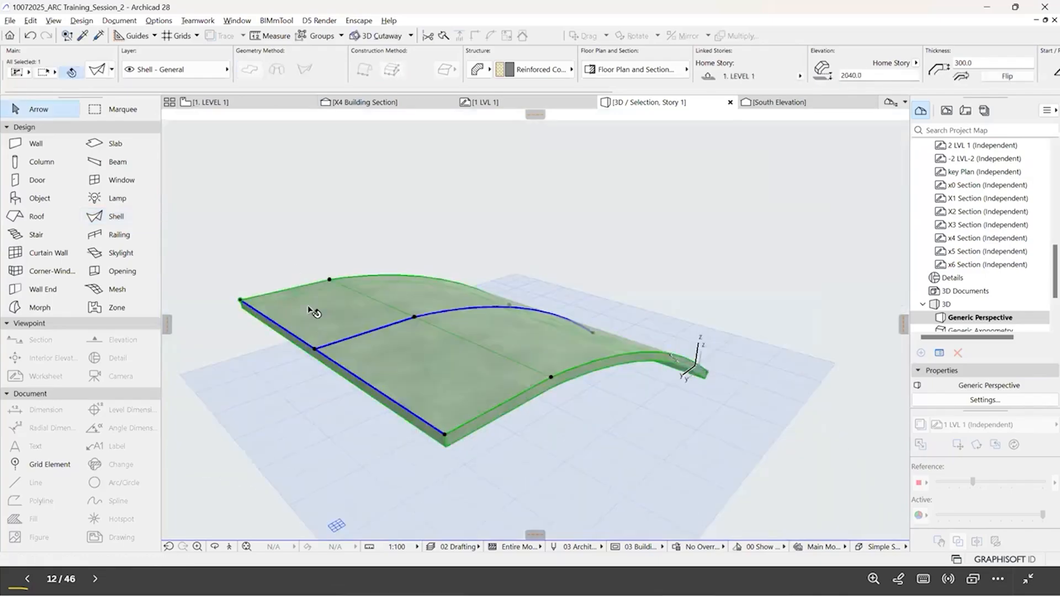
shift+middle_drag(494, 298, 484, 315)
scroll(396, 309, up, 3)
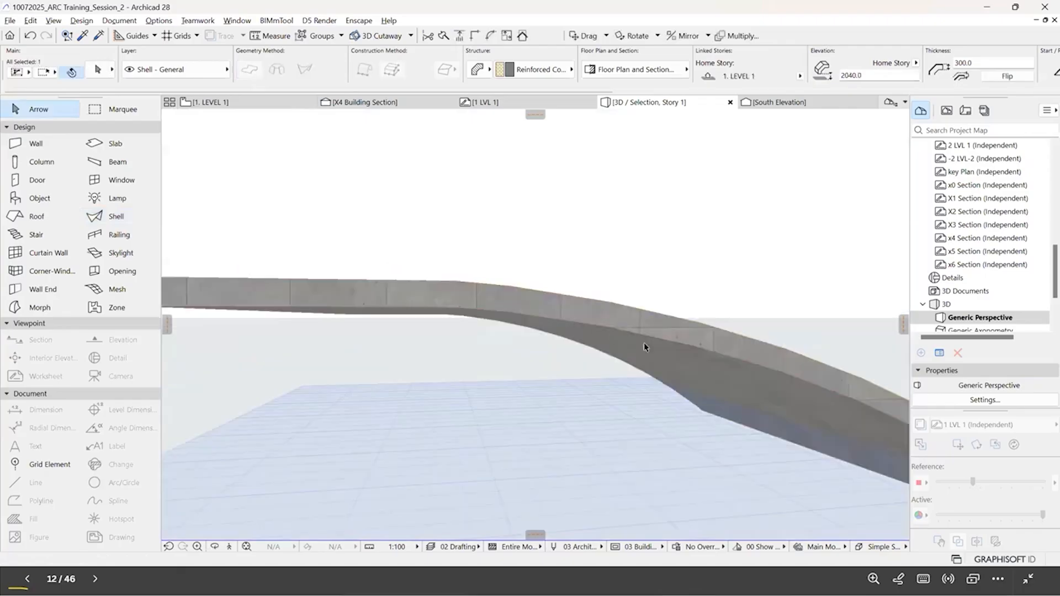
scroll(634, 301, down, 5)
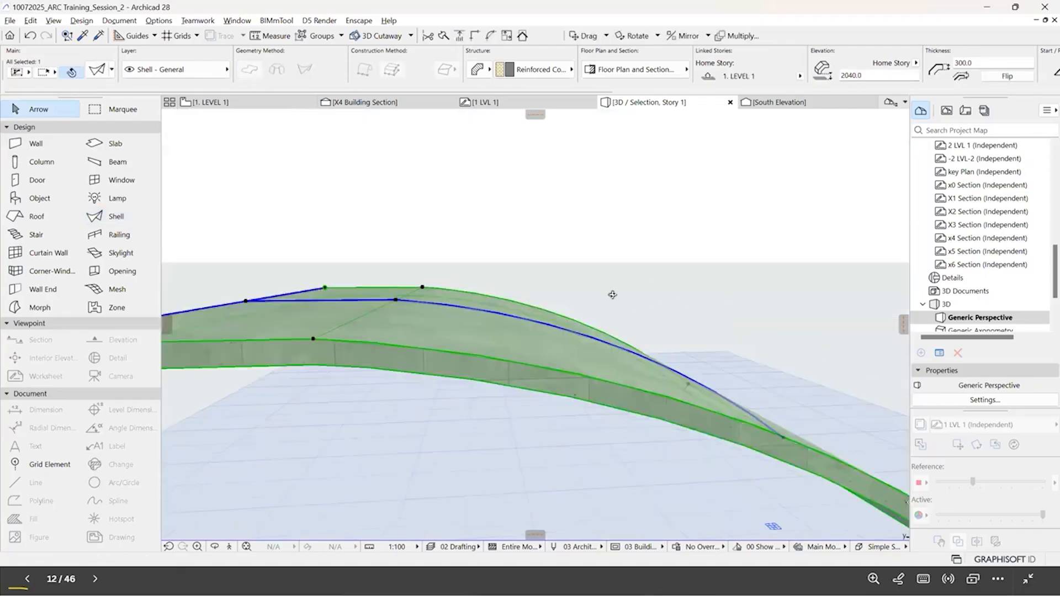
key(Escape)
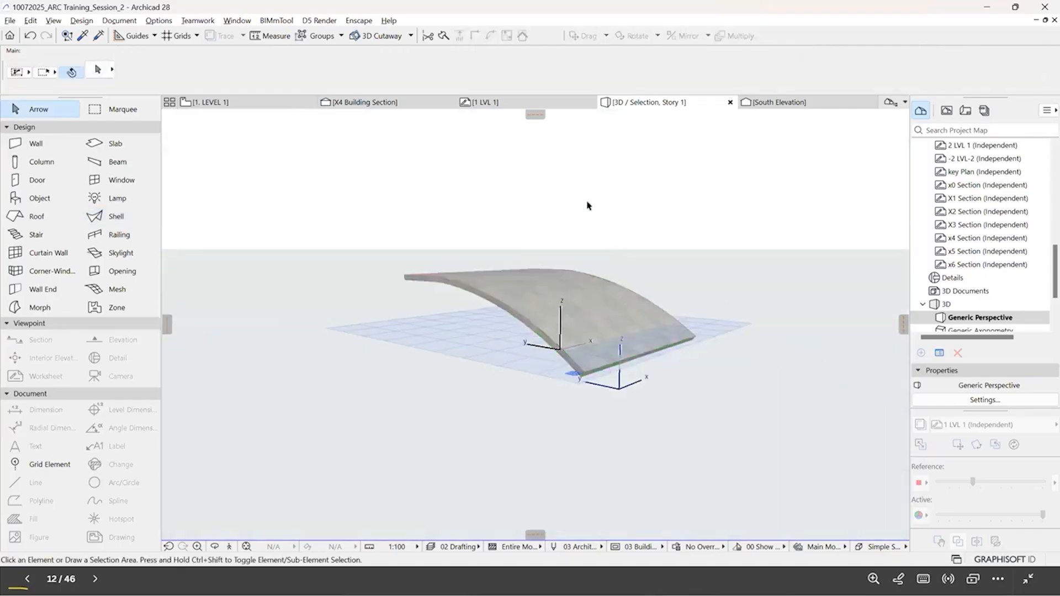
Step: Show the entire model again and examine how the curved shell roof sits over the concrete frame
right_click(628, 303)
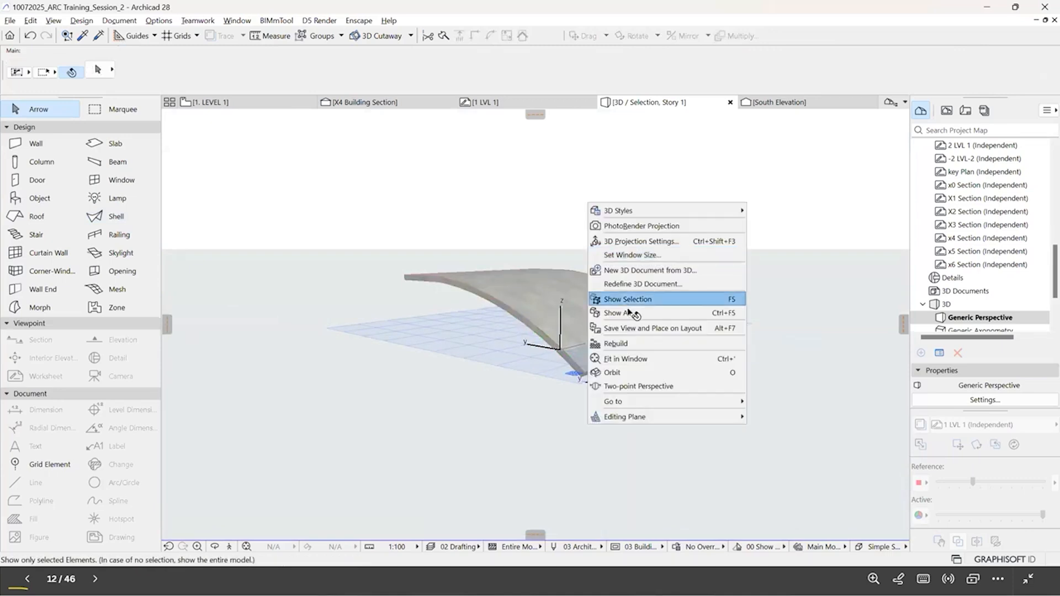
click(628, 300)
scroll(497, 313, up, 2)
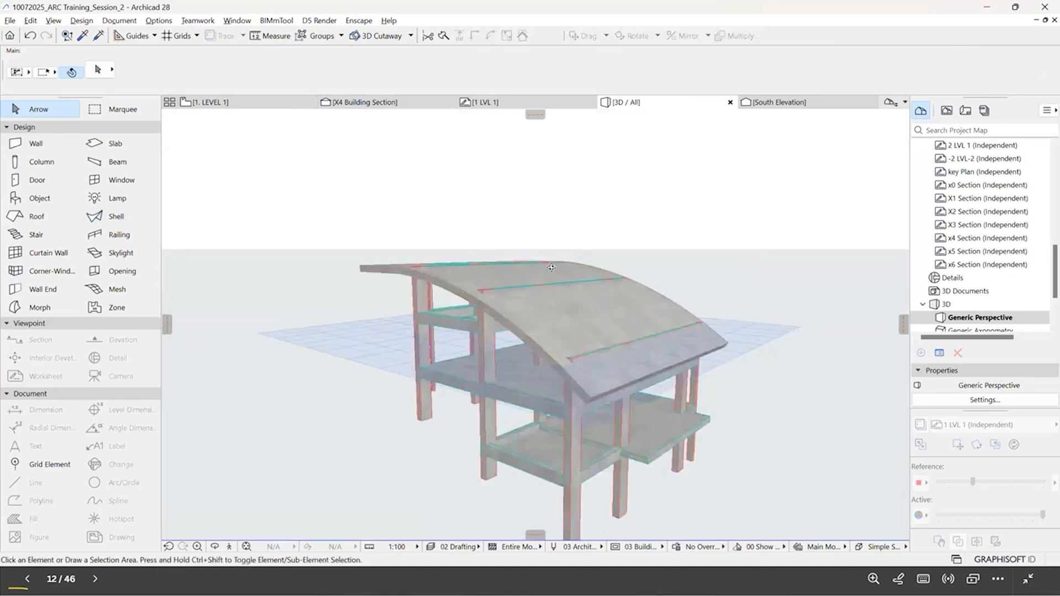
scroll(552, 320, up, 2)
scroll(640, 351, up, 3)
shift+middle_drag(771, 344, 518, 341)
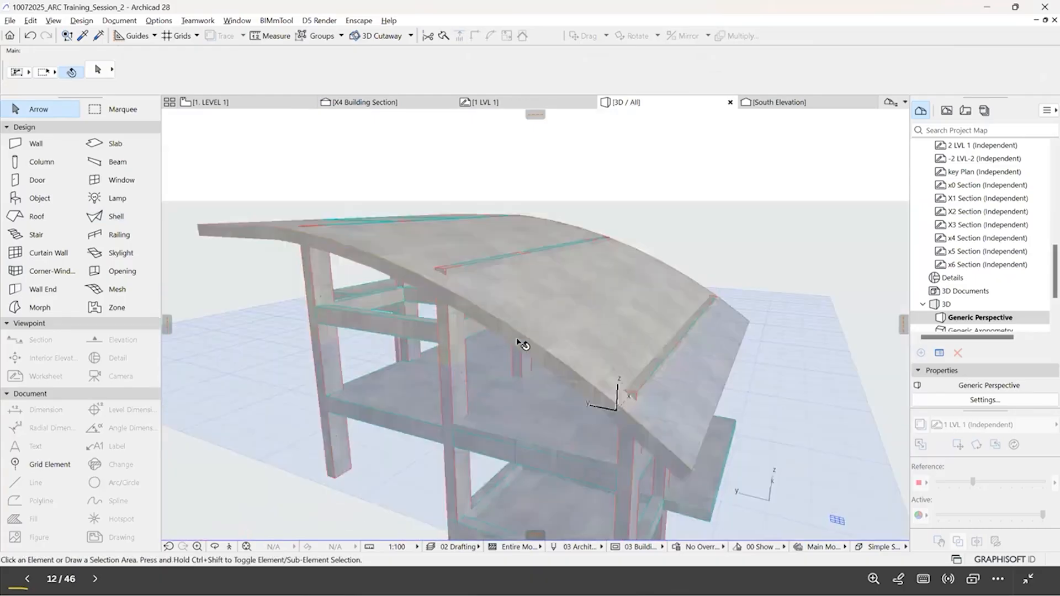
click(472, 268)
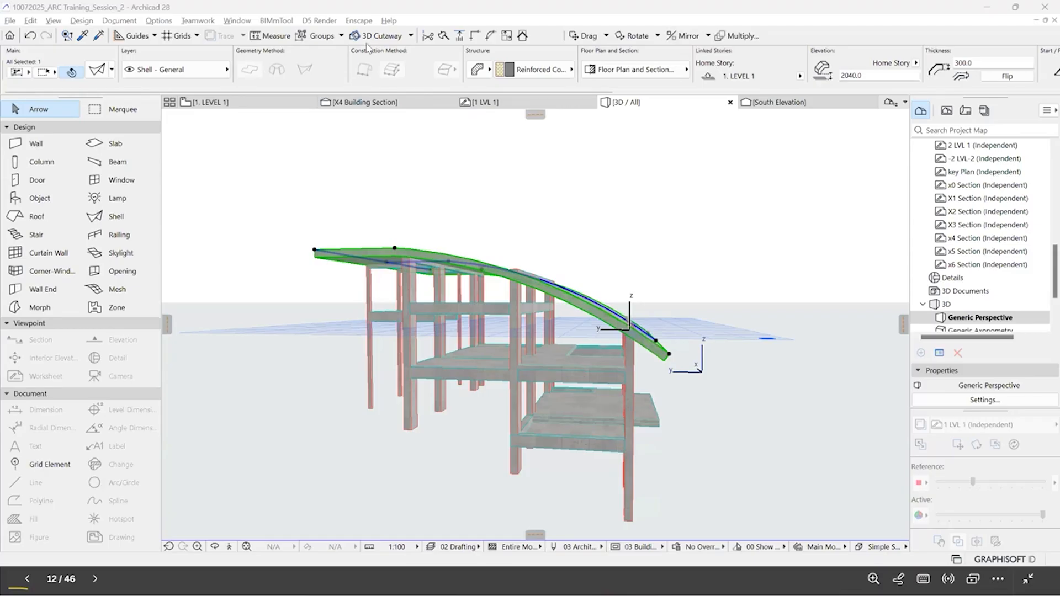
click(712, 214)
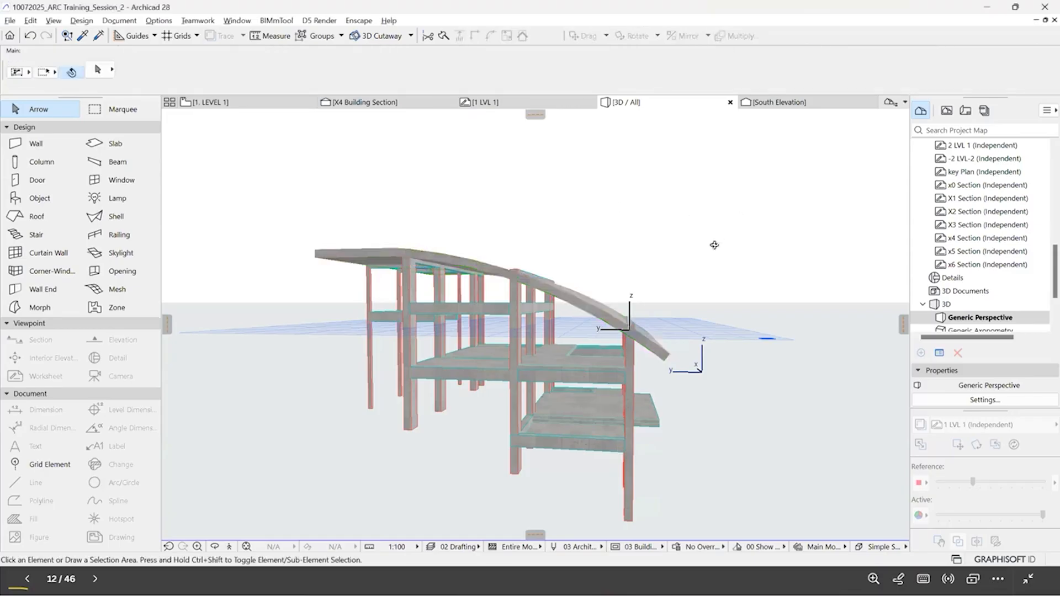
shift+middle_drag(713, 214, 655, 223)
shift+middle_drag(533, 224, 281, 67)
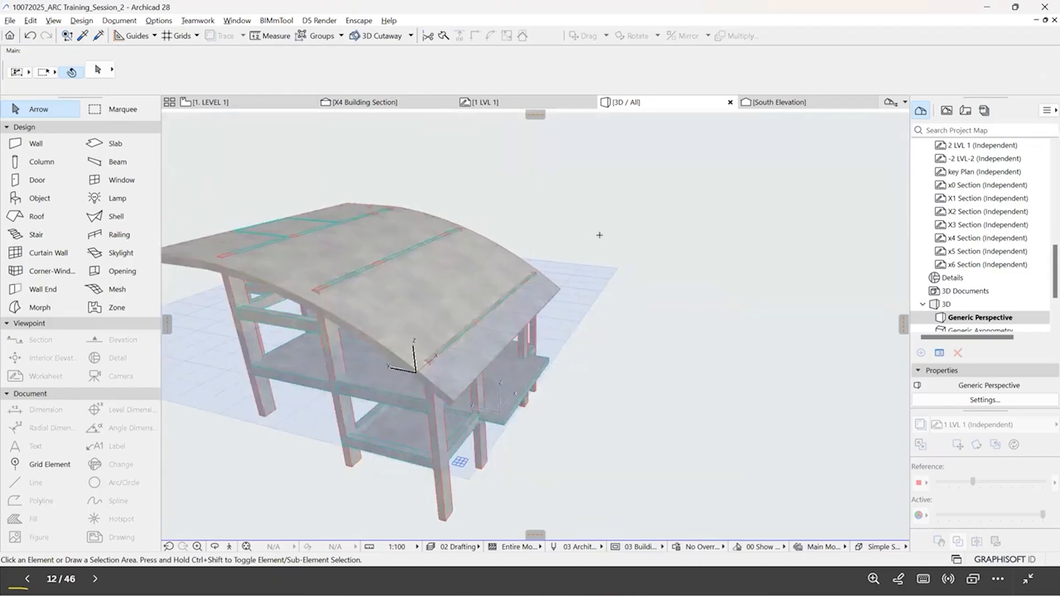
Step: Start a revolved shell and define a vertical profile plane beside the building
key(w)
click(276, 69)
scroll(334, 288, down, 3)
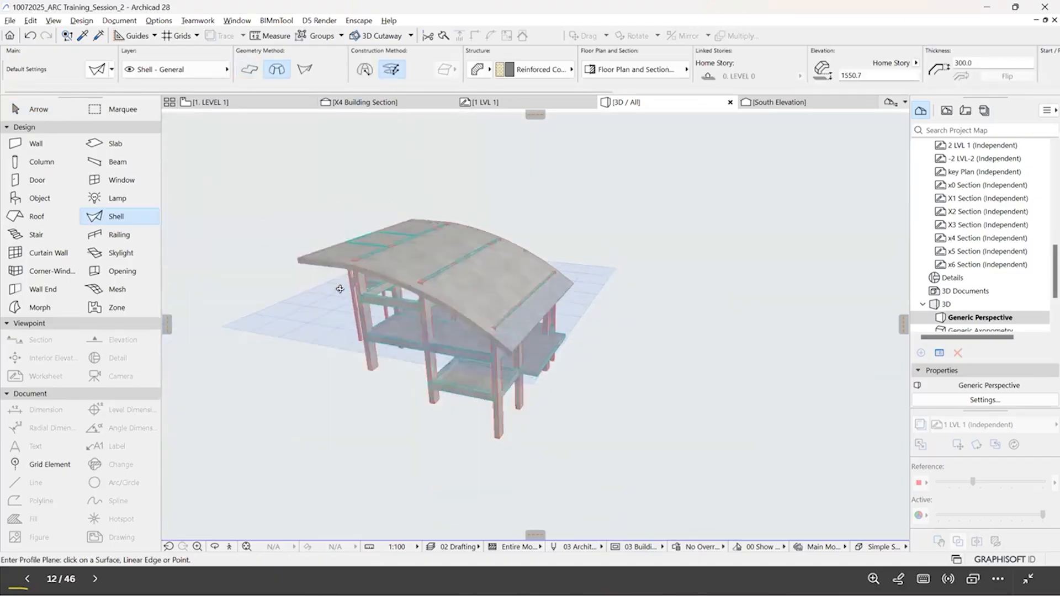
scroll(398, 273, up, 3)
scroll(408, 240, up, 1)
scroll(545, 252, up, 2)
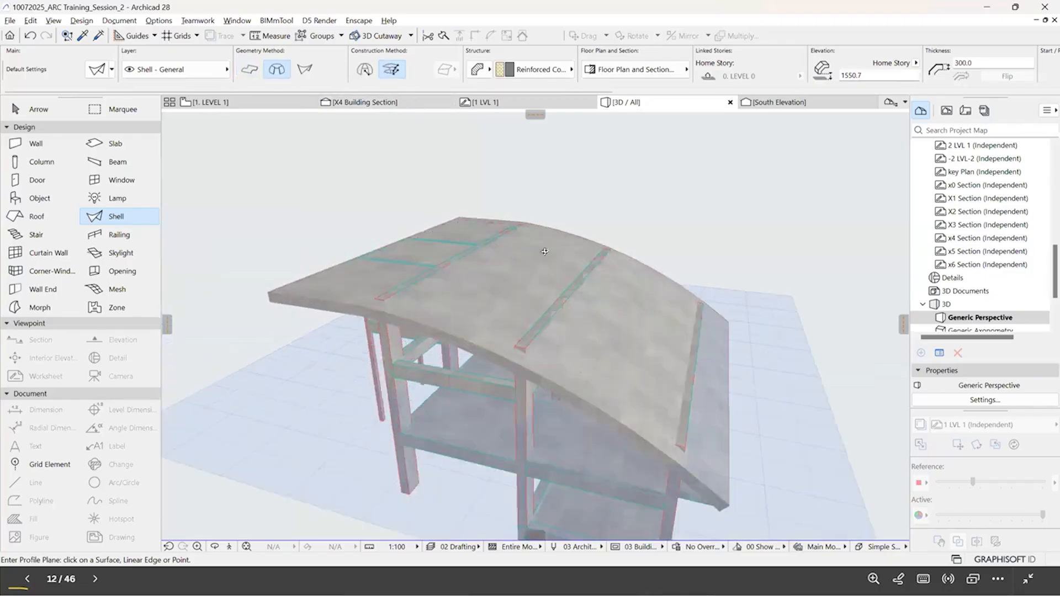
scroll(520, 263, up, 5)
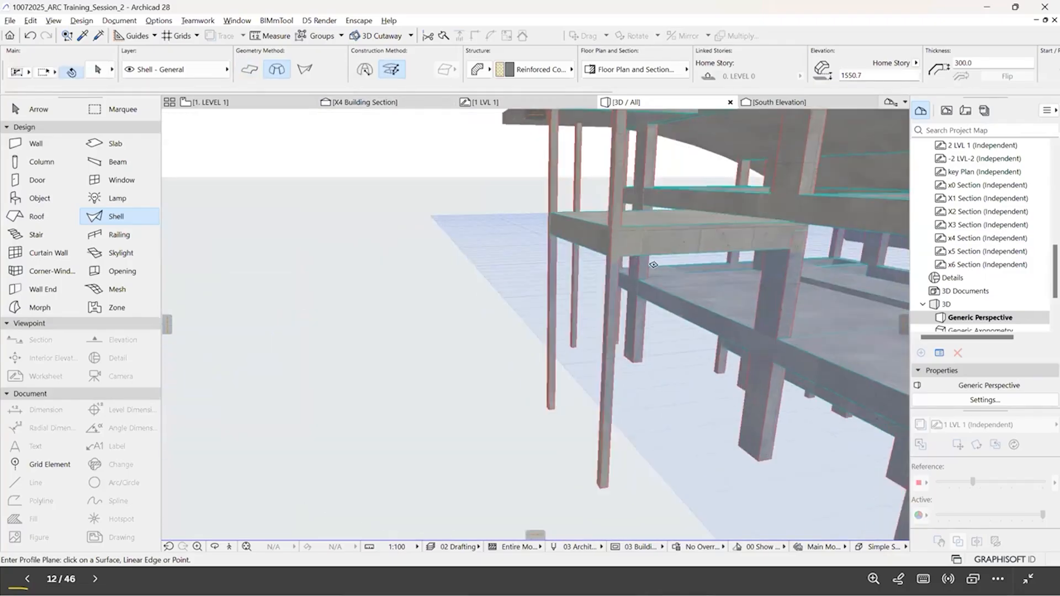
click(653, 304)
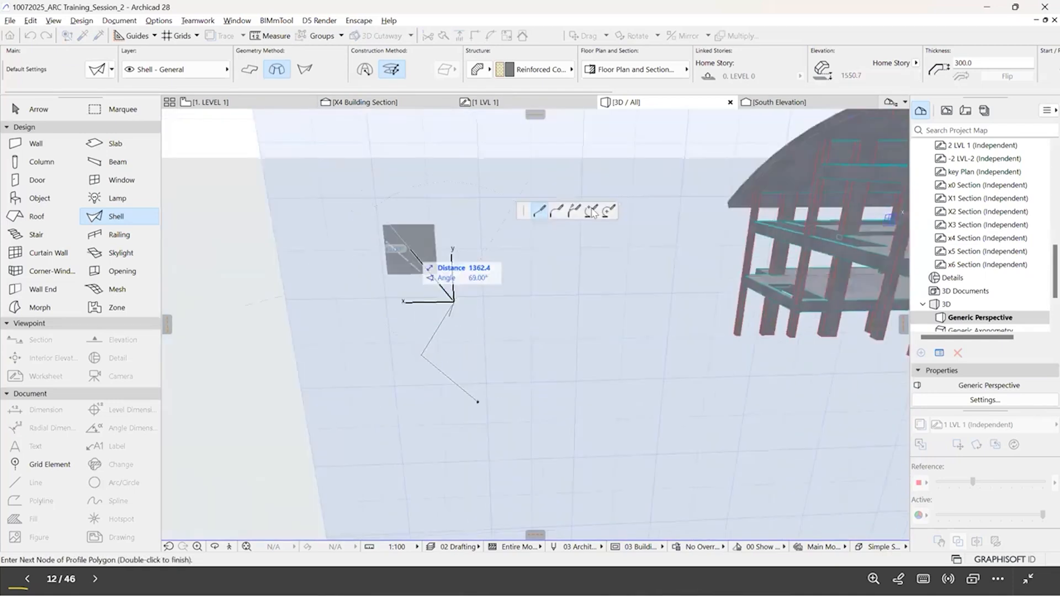
Step: Draw an open trial profile of zigzag straight segments ending in a large, nearly full circular arc
click(593, 212)
click(410, 249)
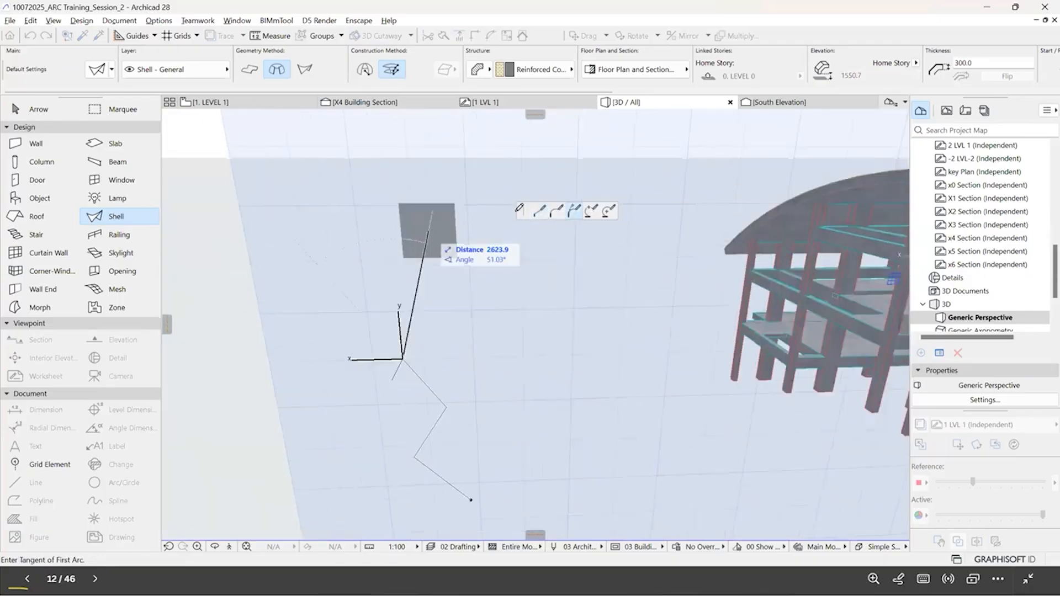
click(430, 239)
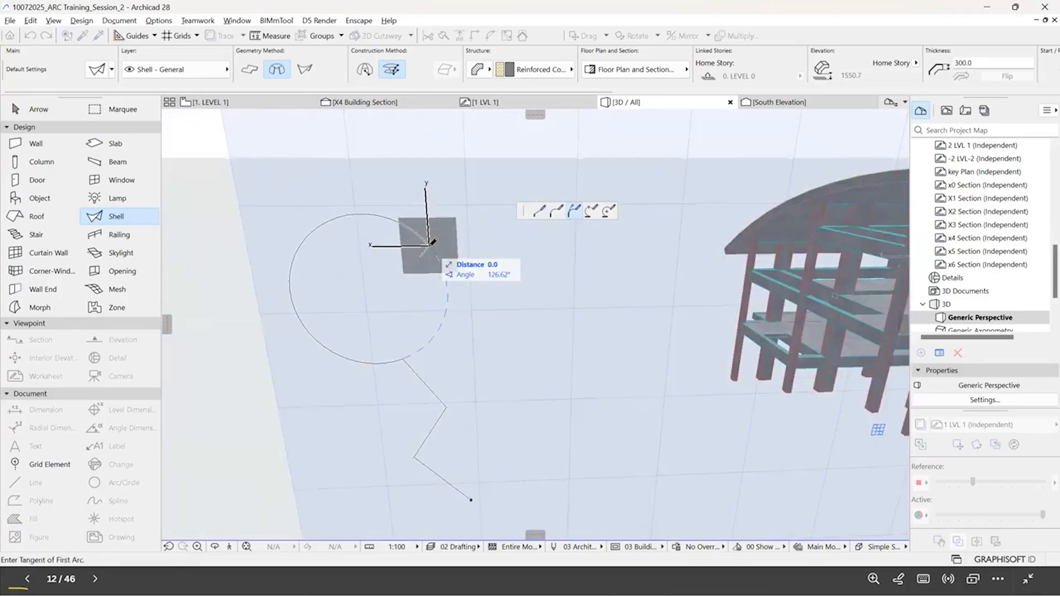
double_click(433, 243)
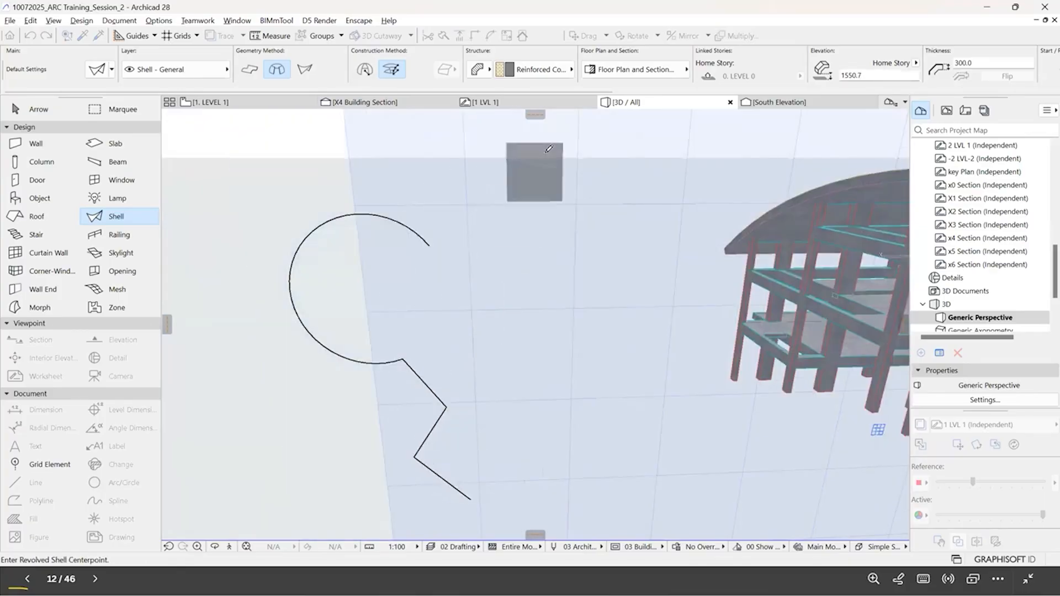
Step: Define a near-vertical revolution axis beside the profile and enter a revolution angle to create the shell
scroll(537, 141, down, 1)
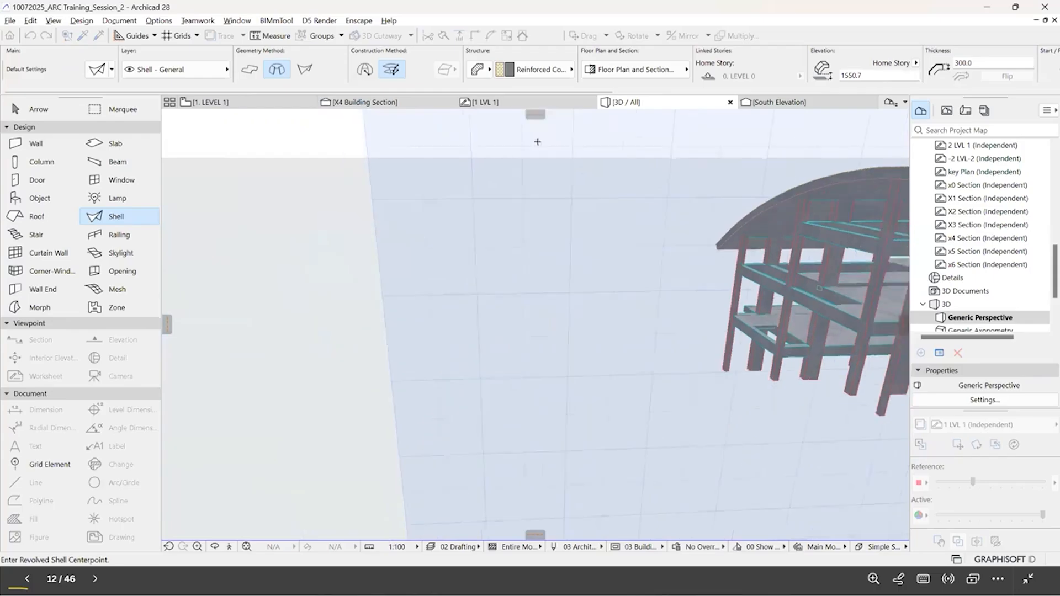
click(539, 470)
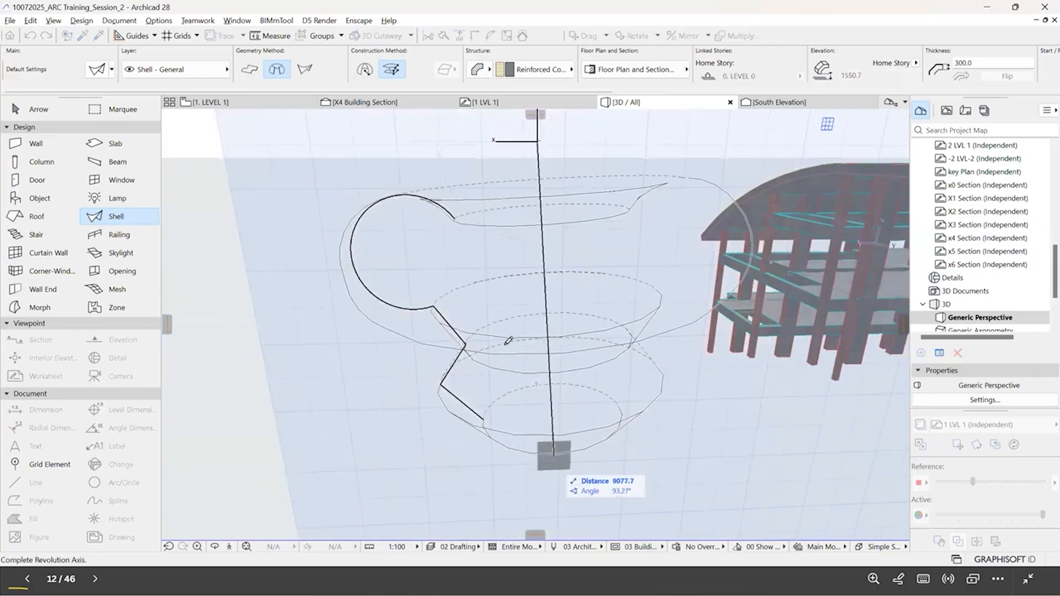
click(497, 352)
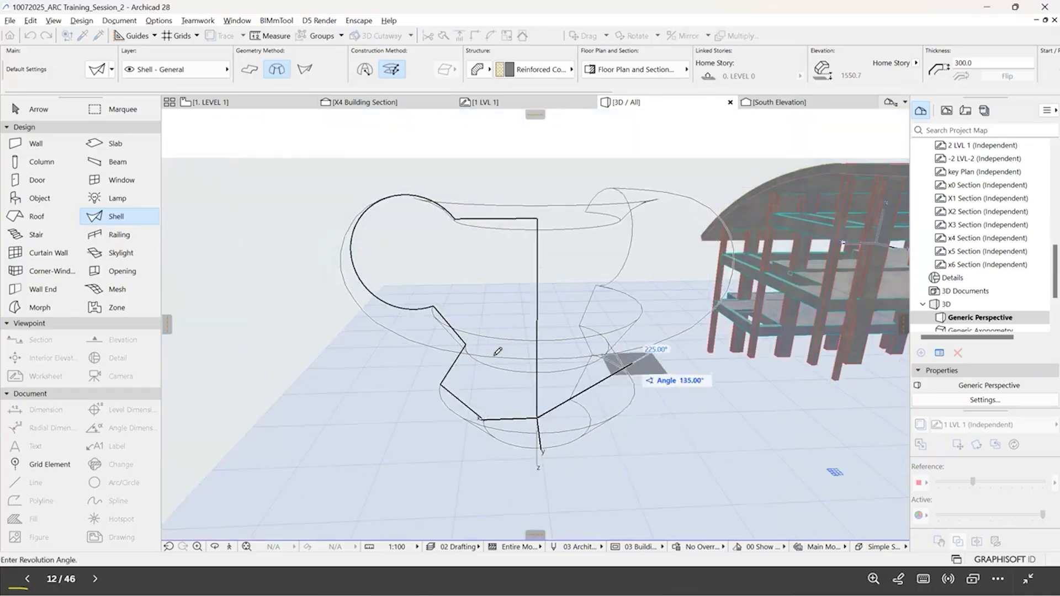
text(1)
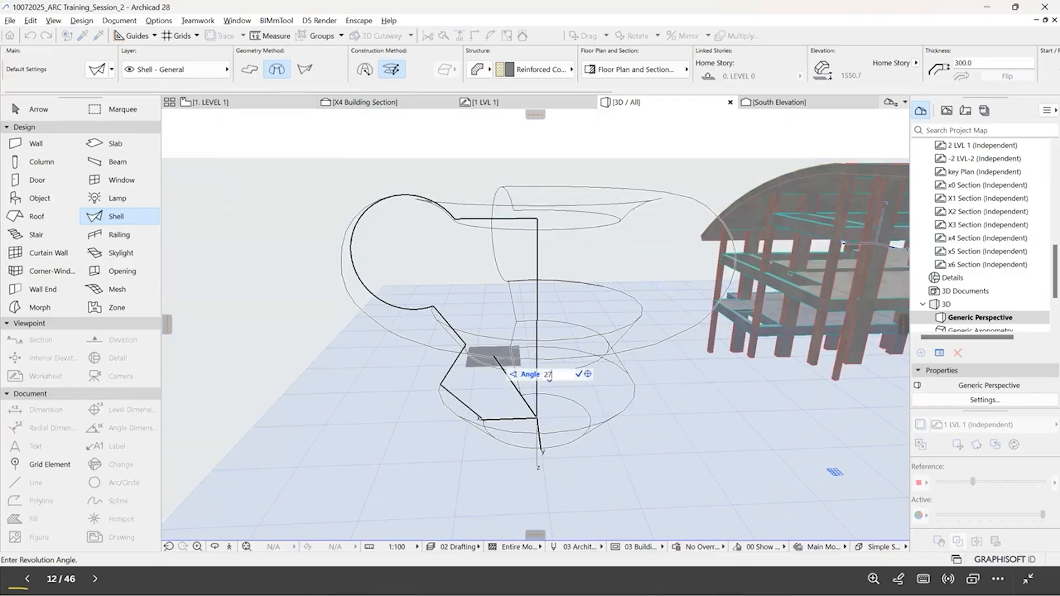
key(Return)
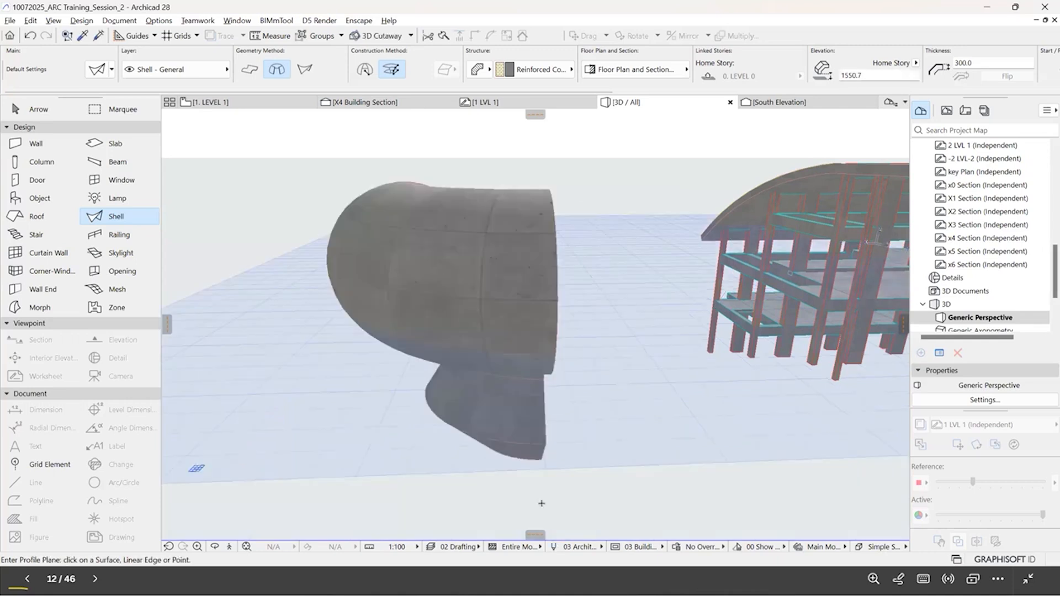
Step: Enlarge the revolved shell's revolution angle graphically and delete this trial shell
shift+middle_drag(496, 349, 508, 370)
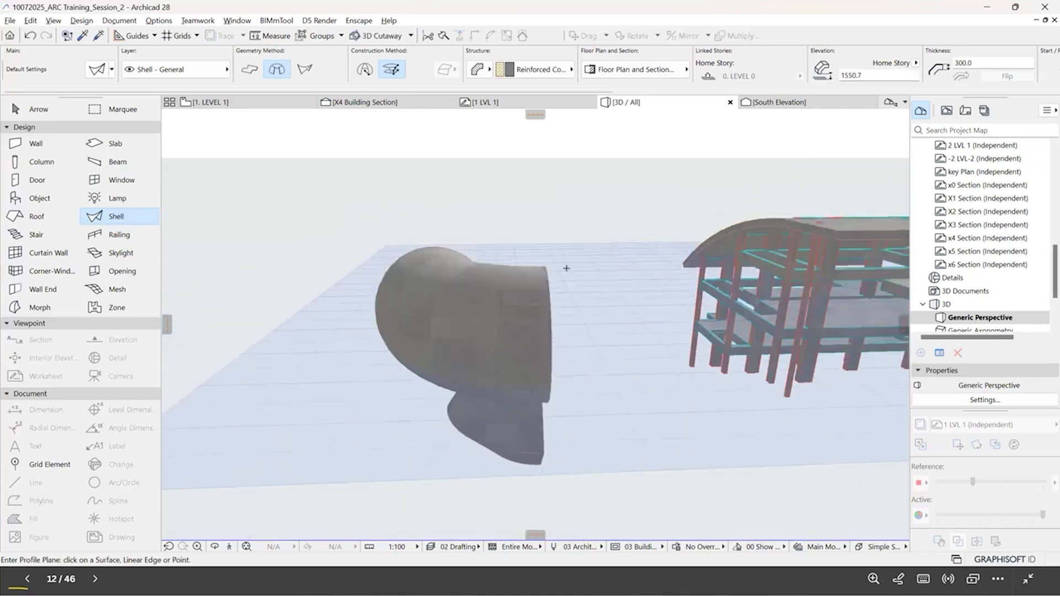
shift+middle_drag(622, 336, 558, 311)
shift+middle_drag(223, 320, 509, 271)
shift+middle_drag(496, 345, 429, 263)
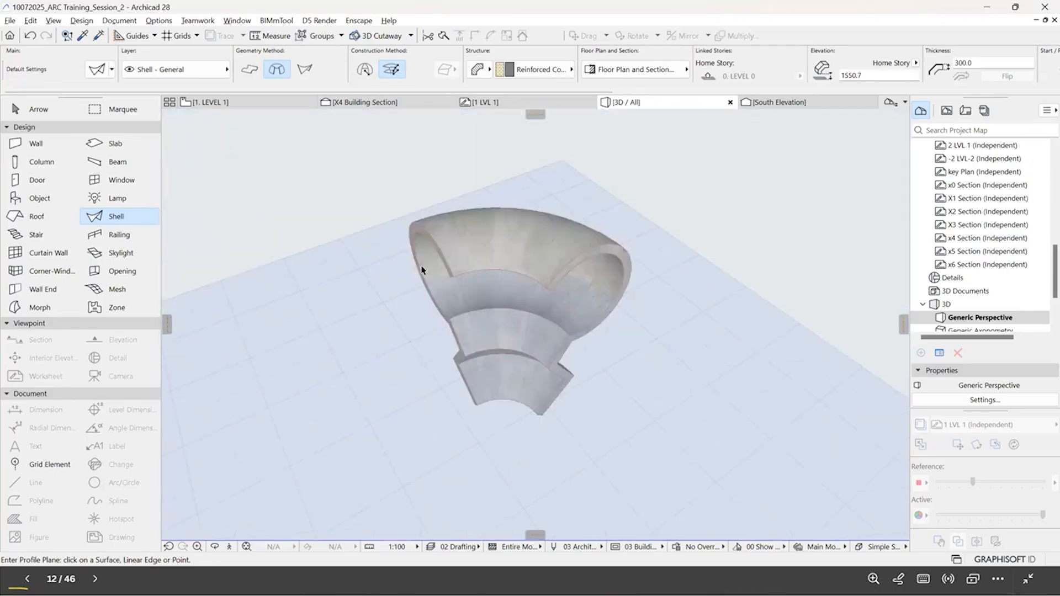
click(439, 253)
click(669, 211)
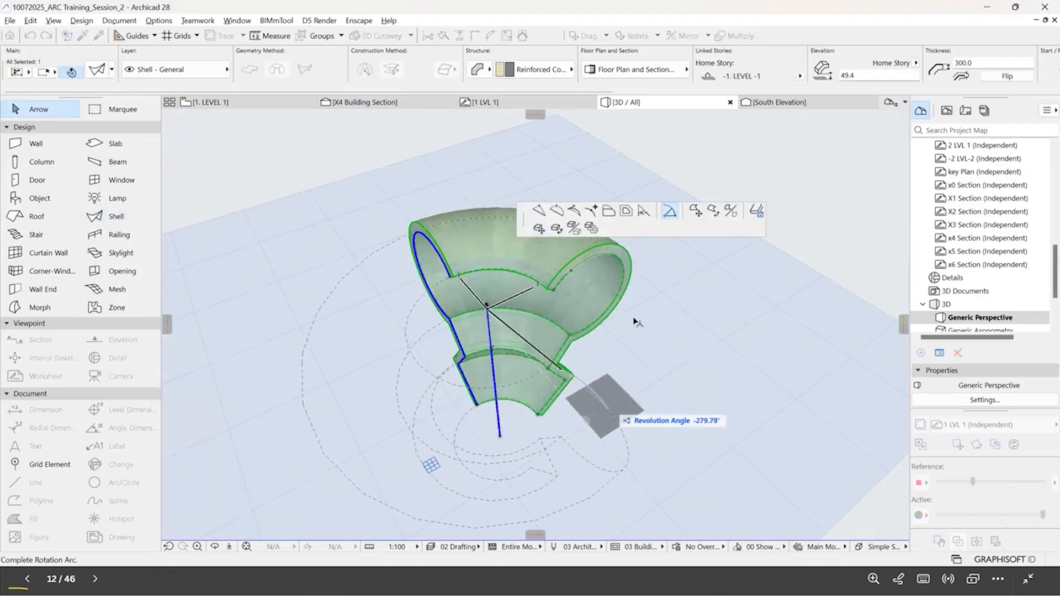
click(558, 303)
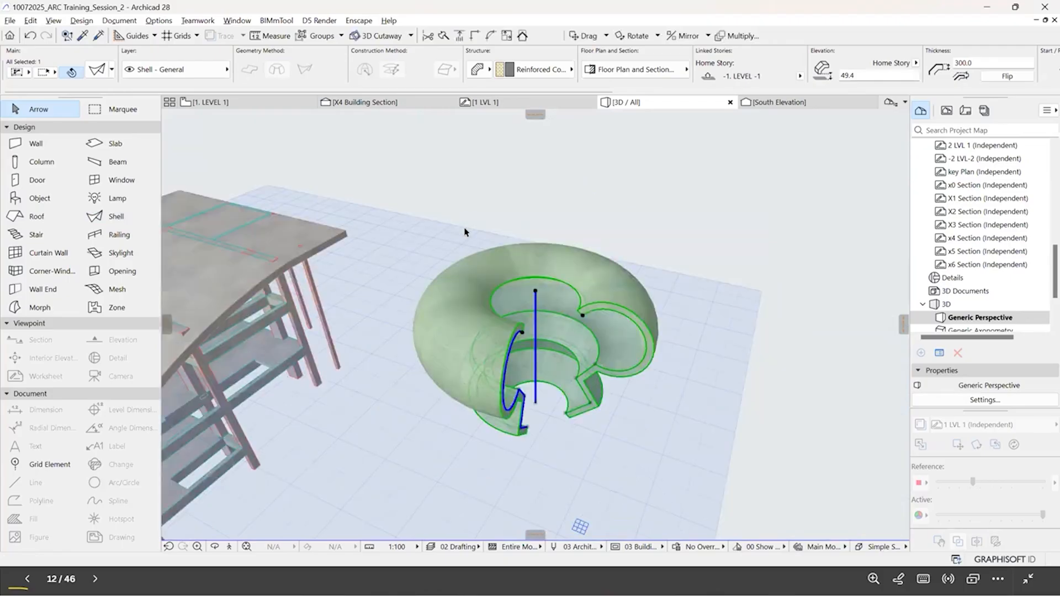
key(Delete)
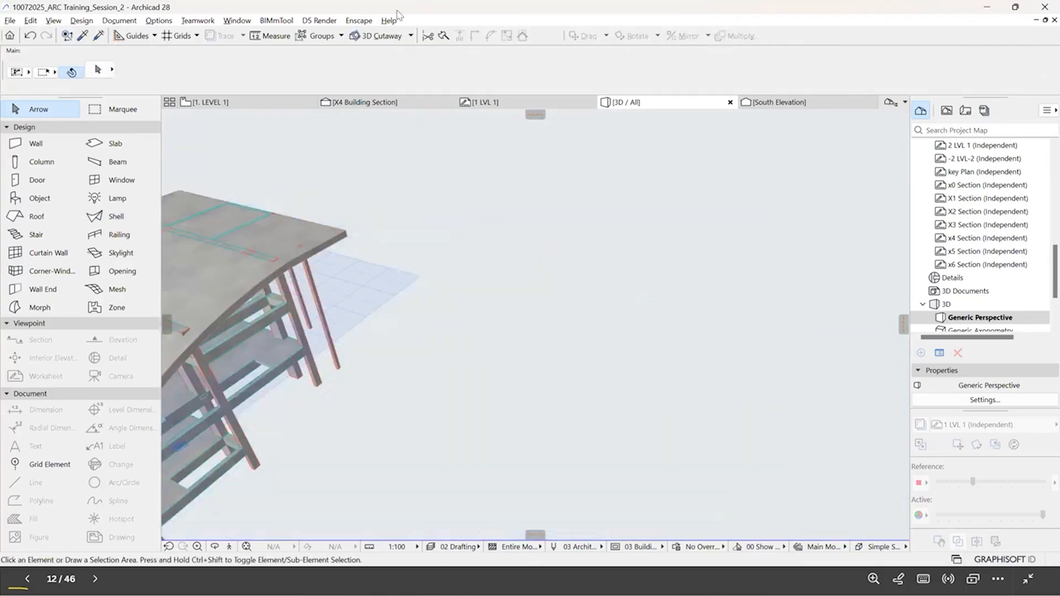
key(alt+Tab)
click(442, 259)
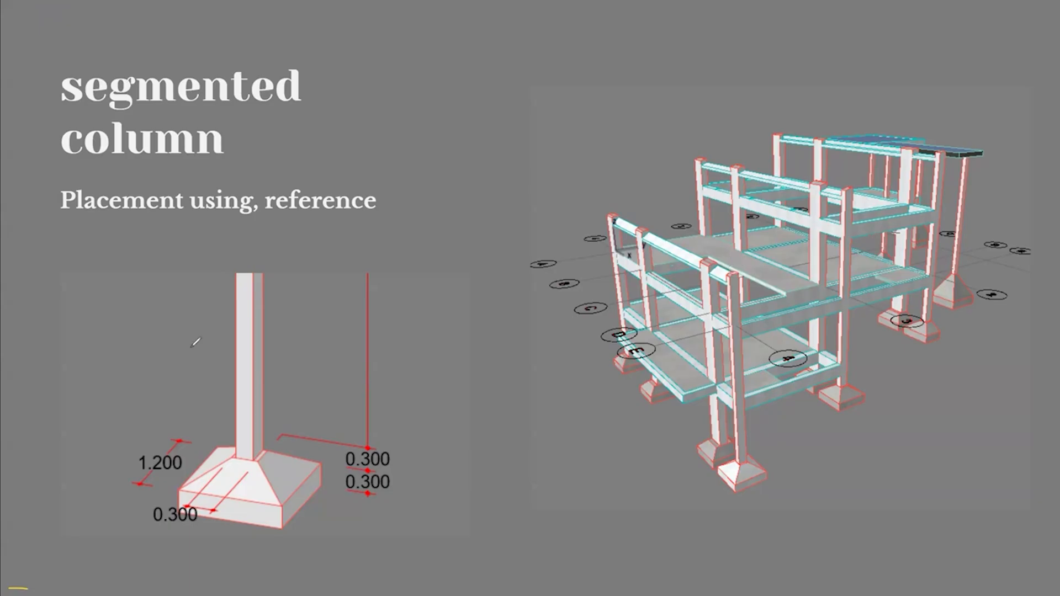
mouse_move(248, 258)
mouse_down()
mouse_move(270, 584)
mouse_move(375, 459)
mouse_move(234, 287)
mouse_up()
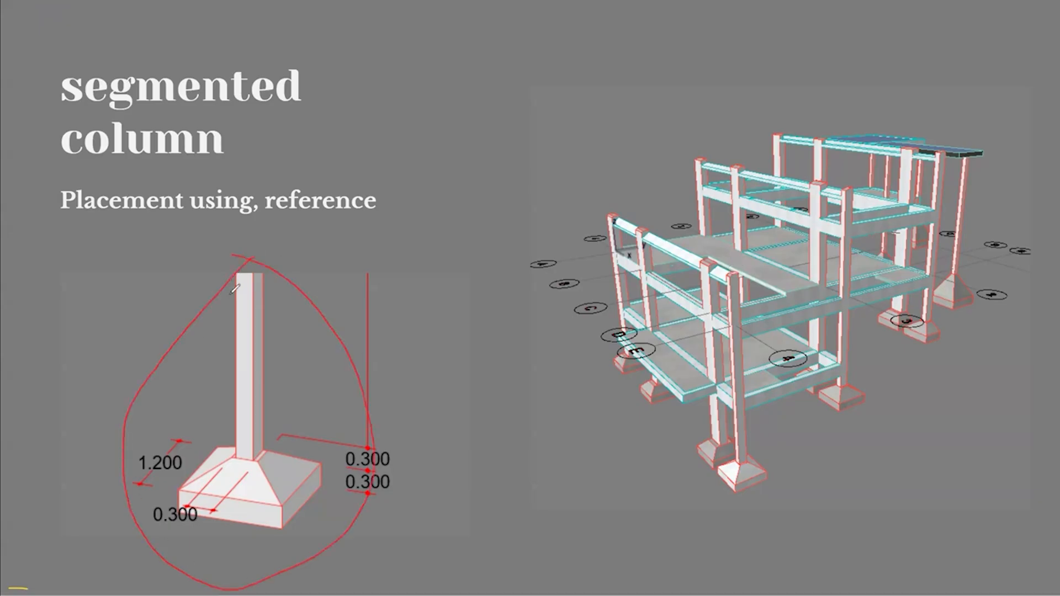
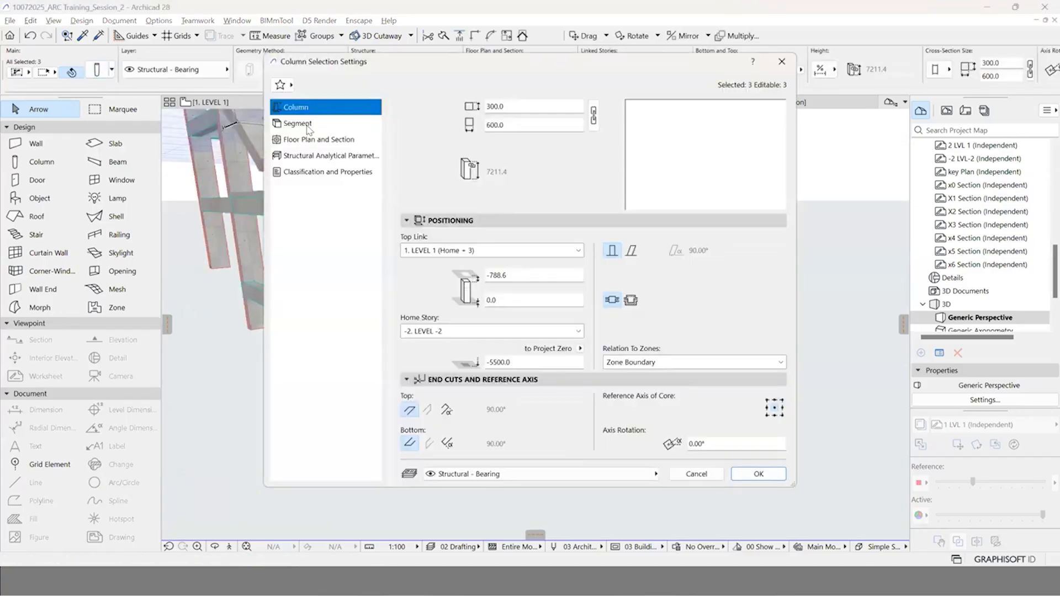
Step: Convert the three selected columns to multi-segmented columns and divide each into three segments
click(301, 123)
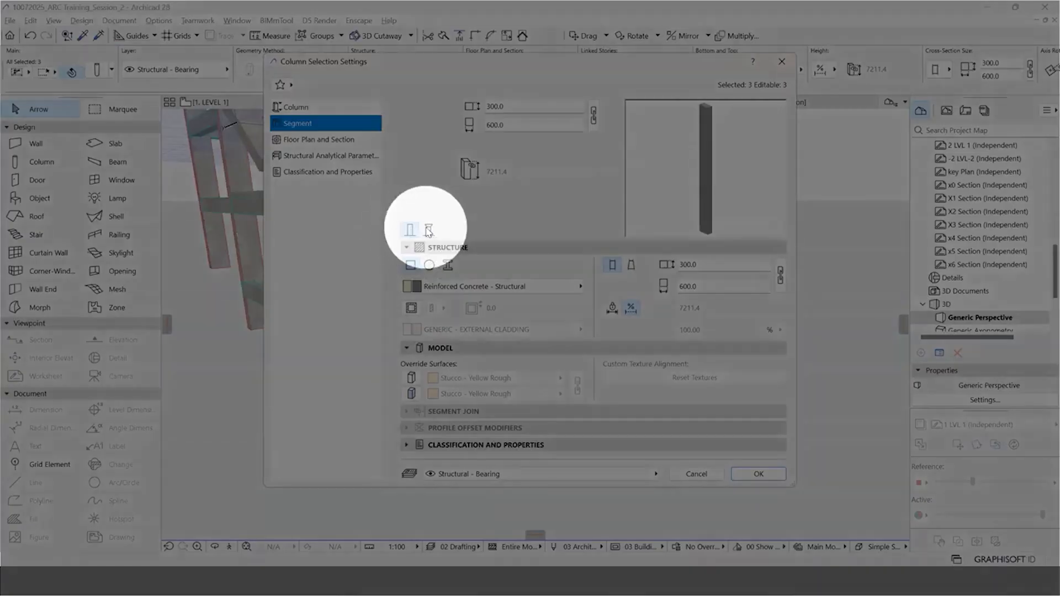
click(429, 231)
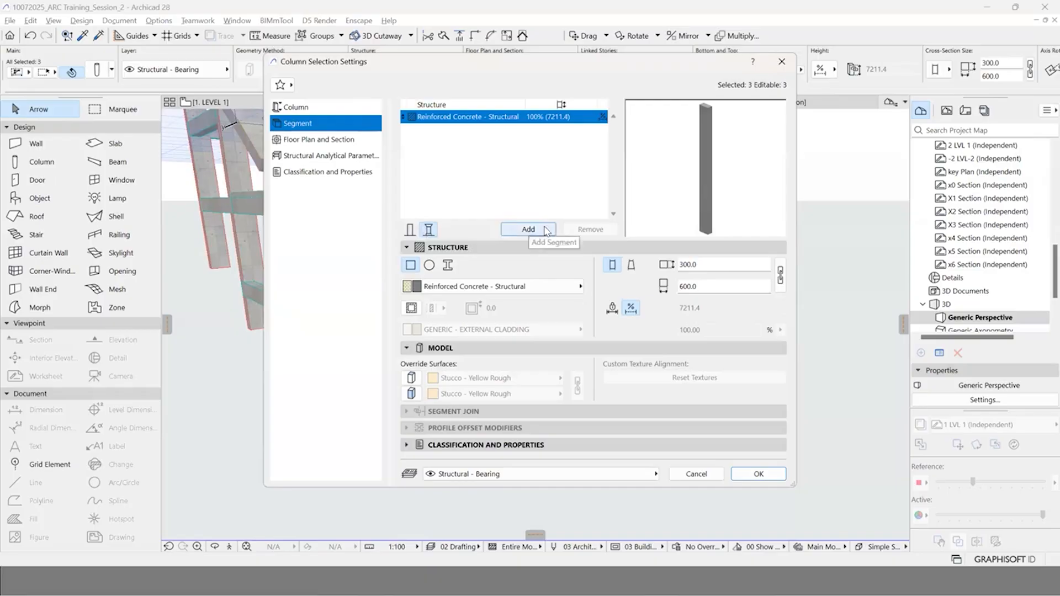
click(525, 231)
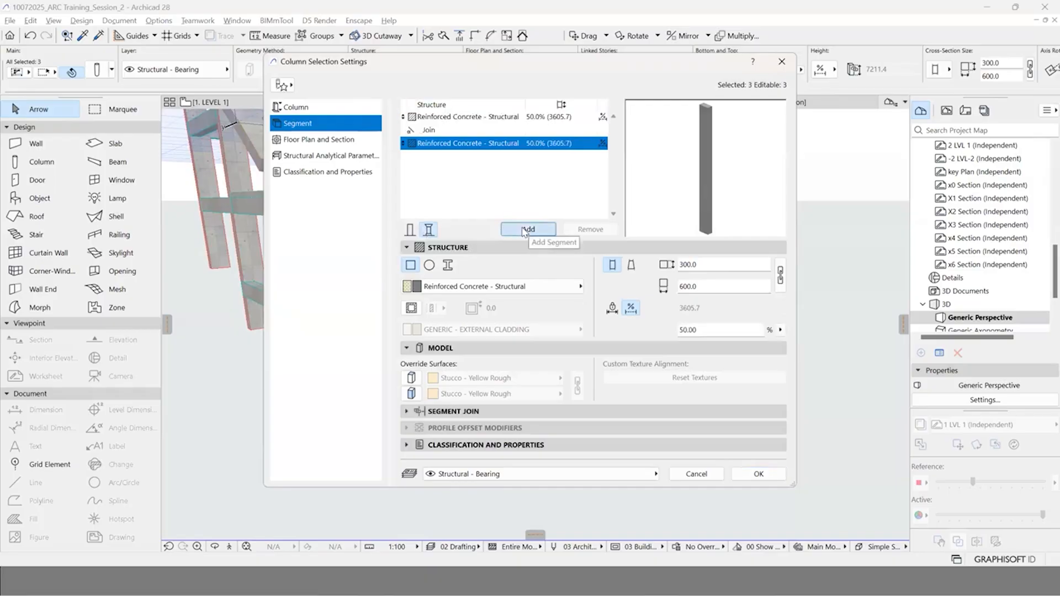
click(525, 231)
click(470, 144)
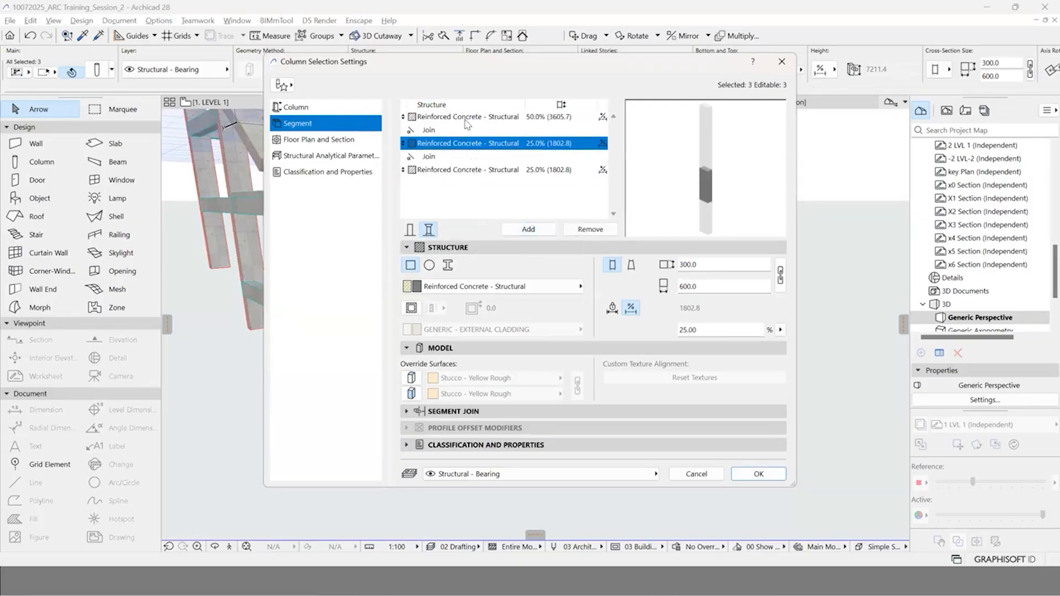
click(469, 118)
ctrl+click(469, 143)
ctrl+click(471, 170)
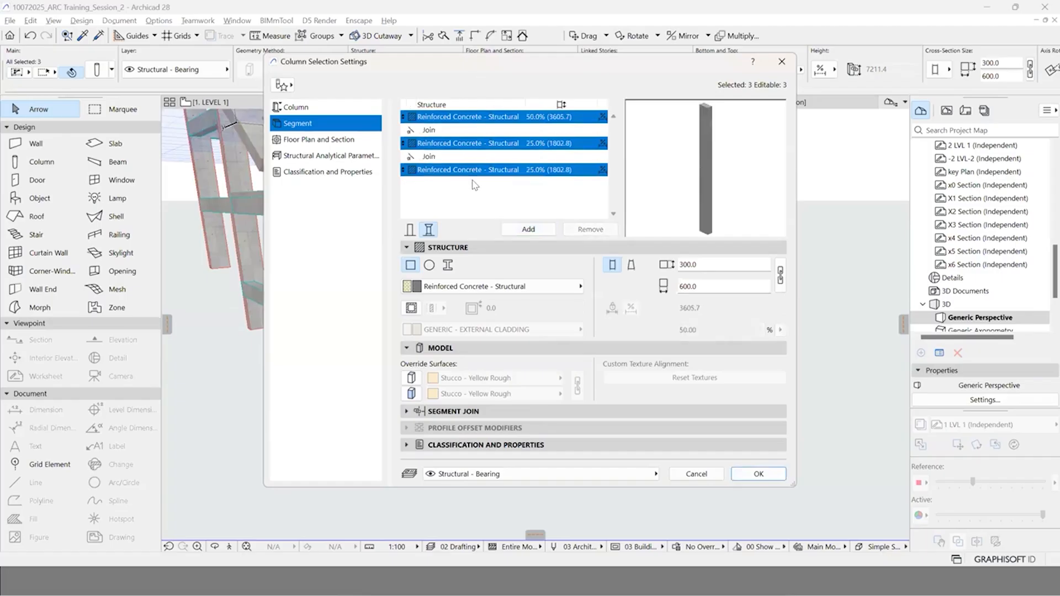
Step: Set the bottom segment to a linked 1200 × 1200 mm section with a fixed length of 300 mm
click(479, 171)
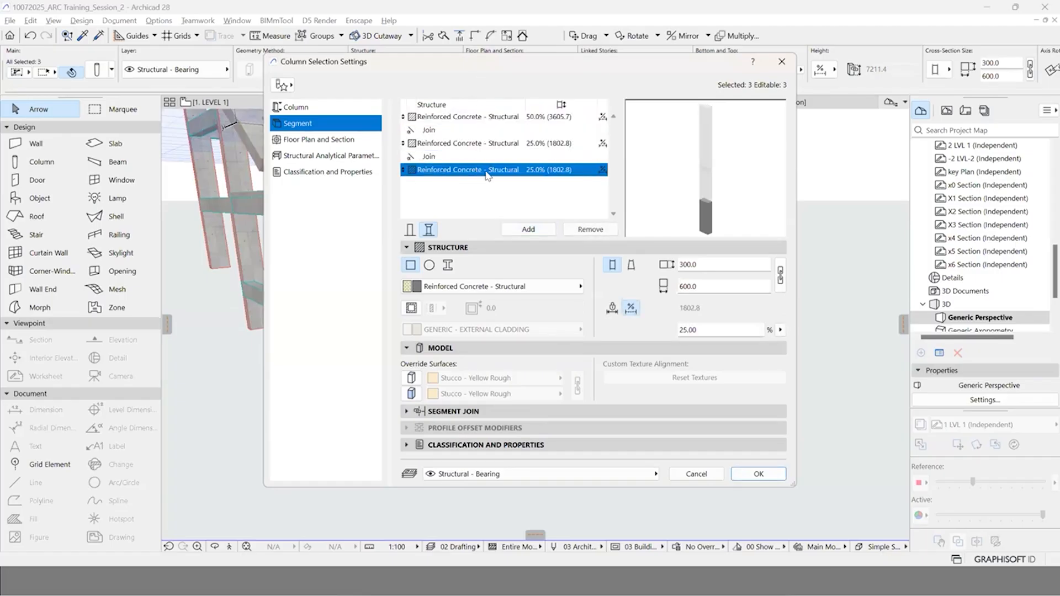
double_click(708, 264)
text(1200)
double_click(717, 286)
text(12)
click(780, 274)
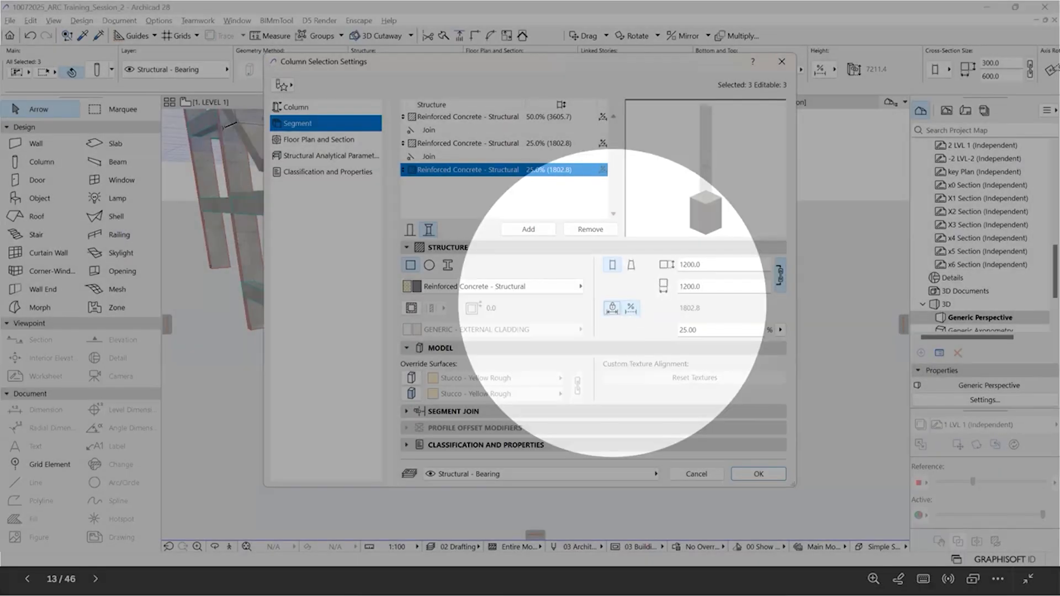
click(613, 308)
drag(702, 308, 656, 332)
text(300)
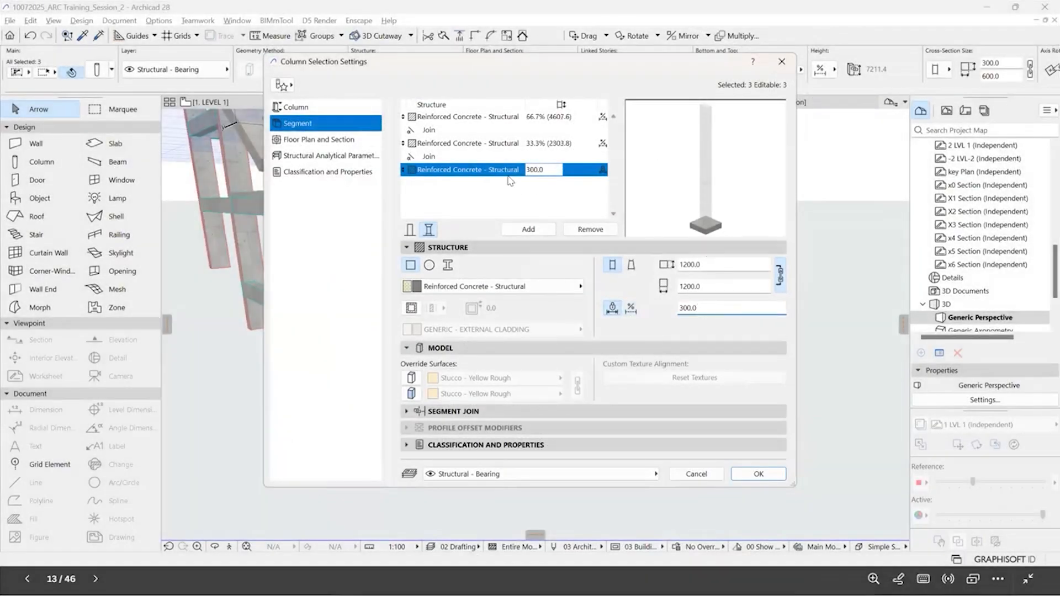
Step: Make the middle segment tapered with a 1200 × 1200 mm bottom section and a fixed length of 300 mm
click(495, 145)
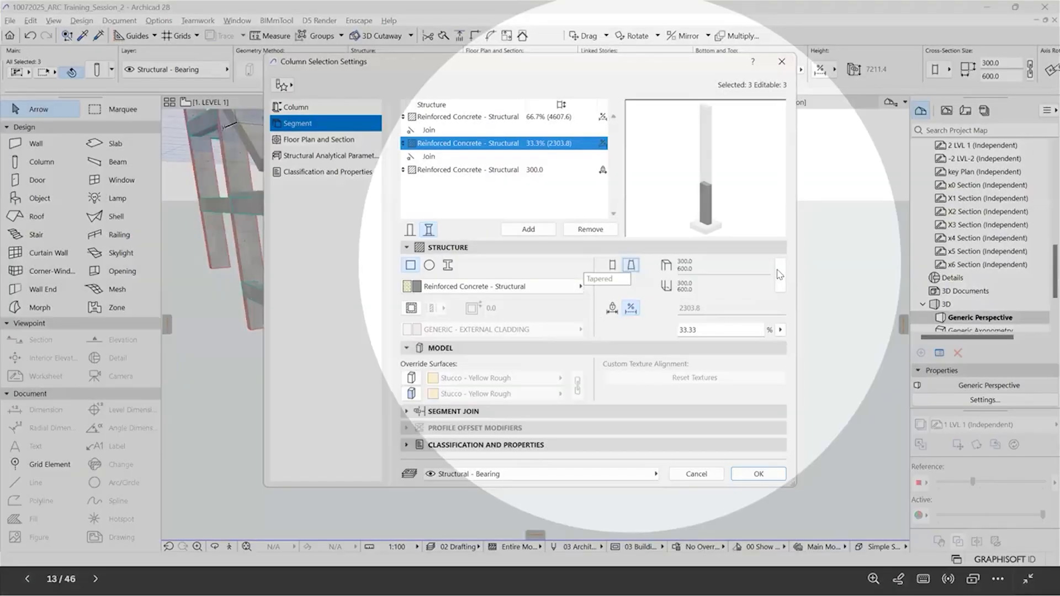
click(779, 274)
drag(854, 334, 807, 336)
text(1200)
click(880, 342)
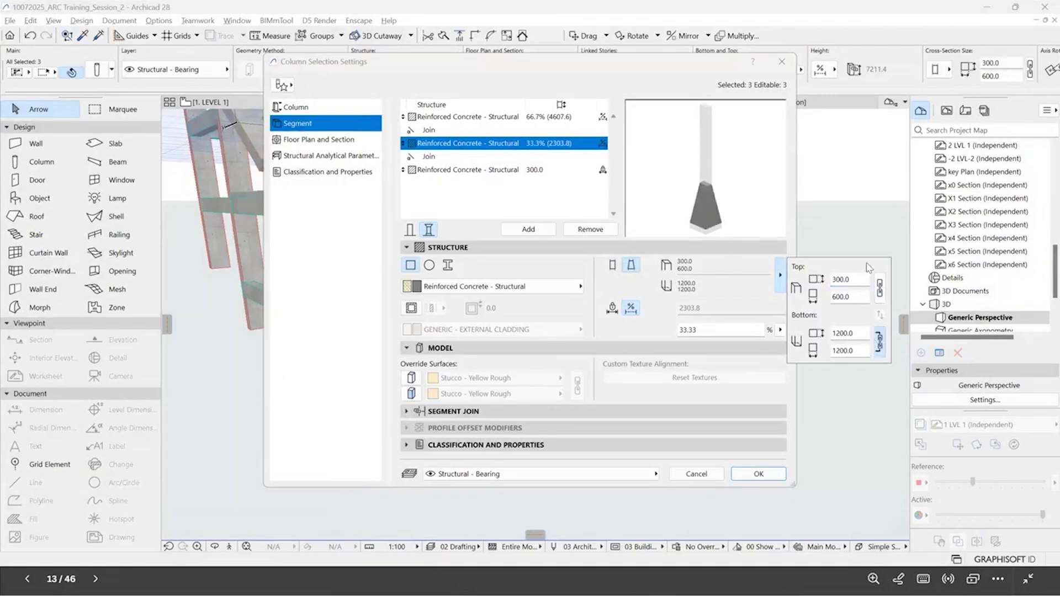
click(741, 271)
click(612, 310)
text(300)
key(Return)
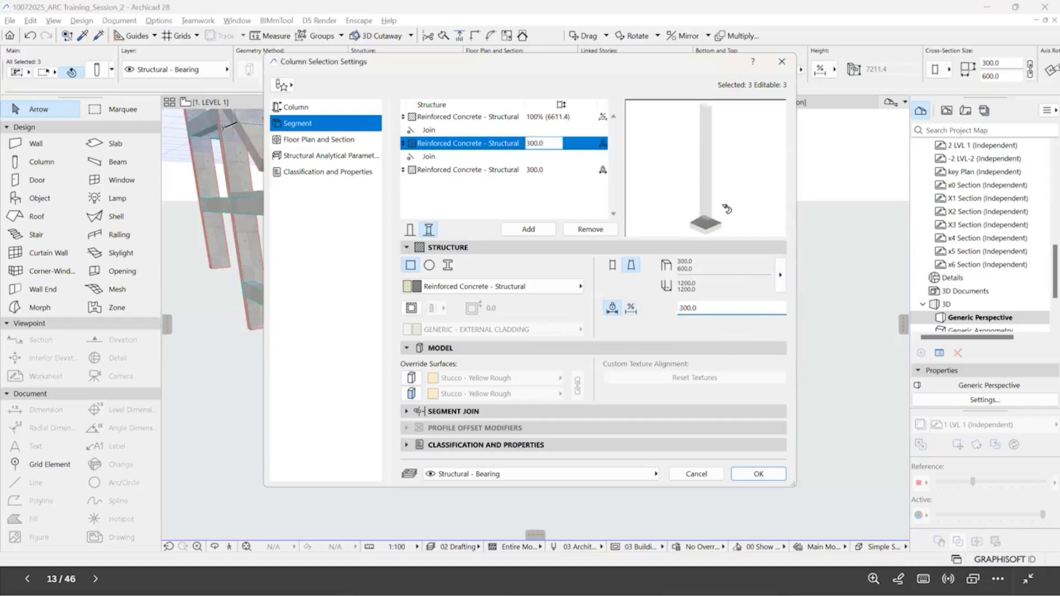
Step: Check each of the three segments in the preview and apply the segmented settings to the selected columns
click(434, 117)
click(450, 144)
click(455, 171)
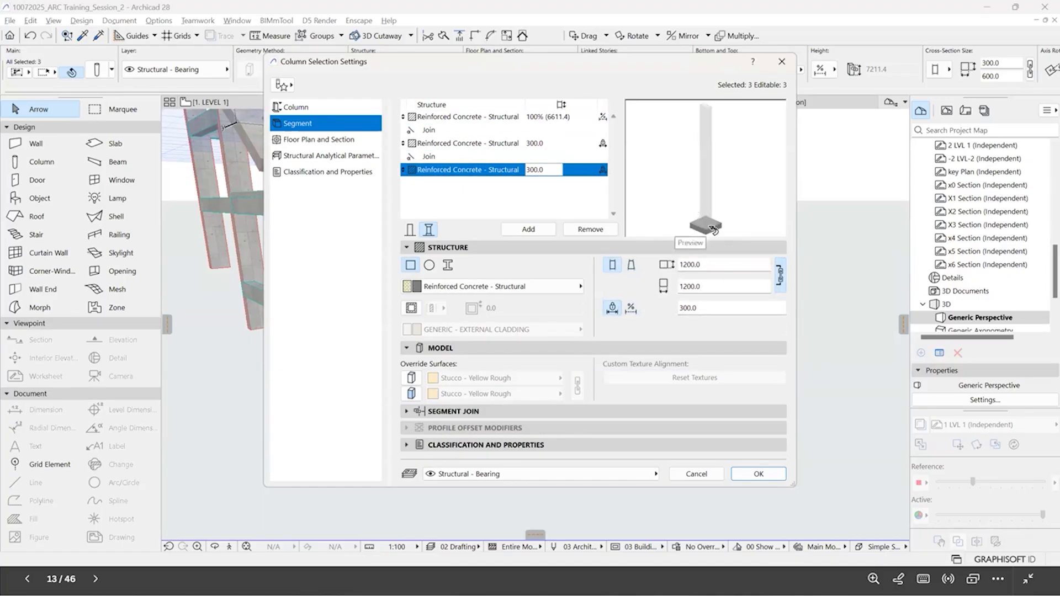
click(506, 145)
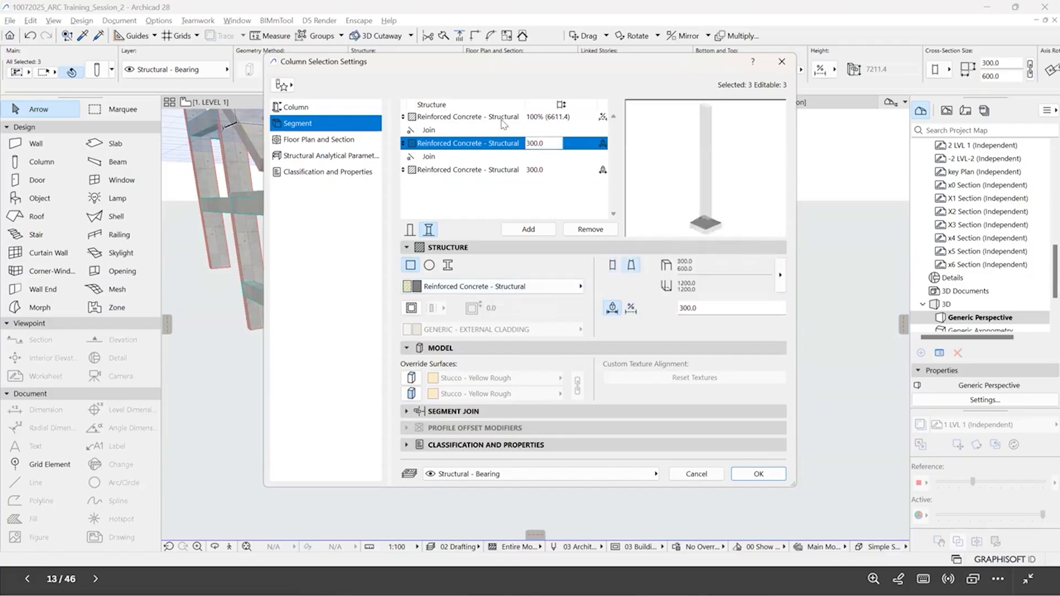
click(502, 118)
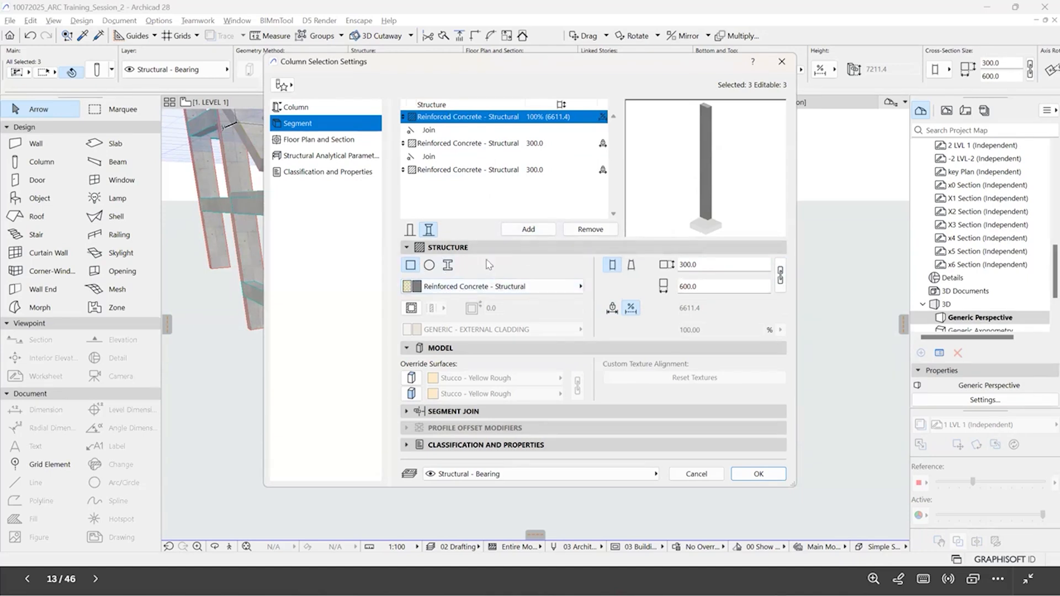
click(757, 474)
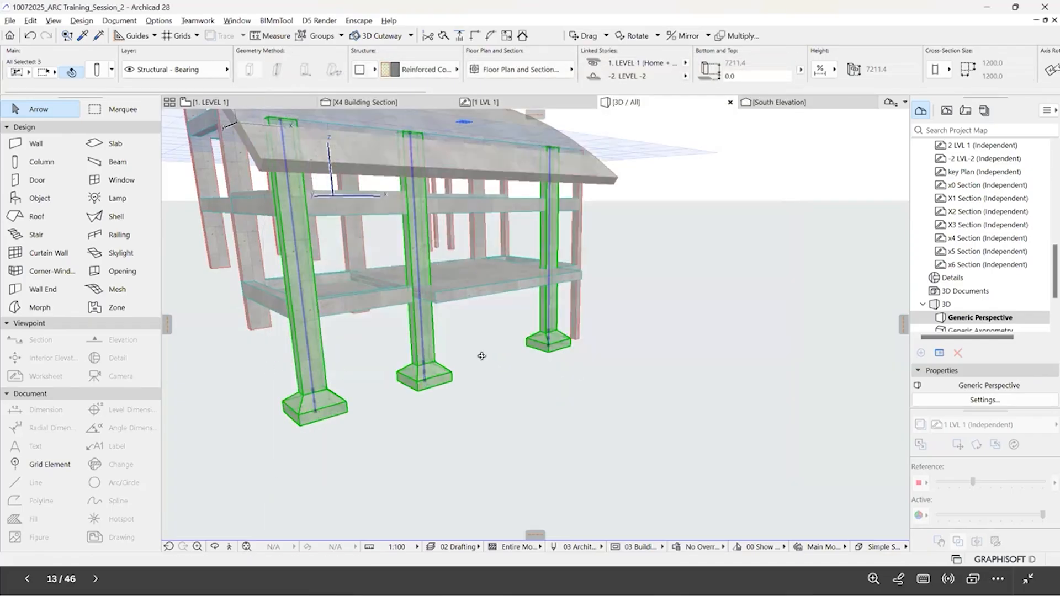
Step: Make the single 300 × 200 mm corner column multi-segmented and divide it into three segments
scroll(484, 354, up, 2)
shift+middle_drag(550, 383, 459, 394)
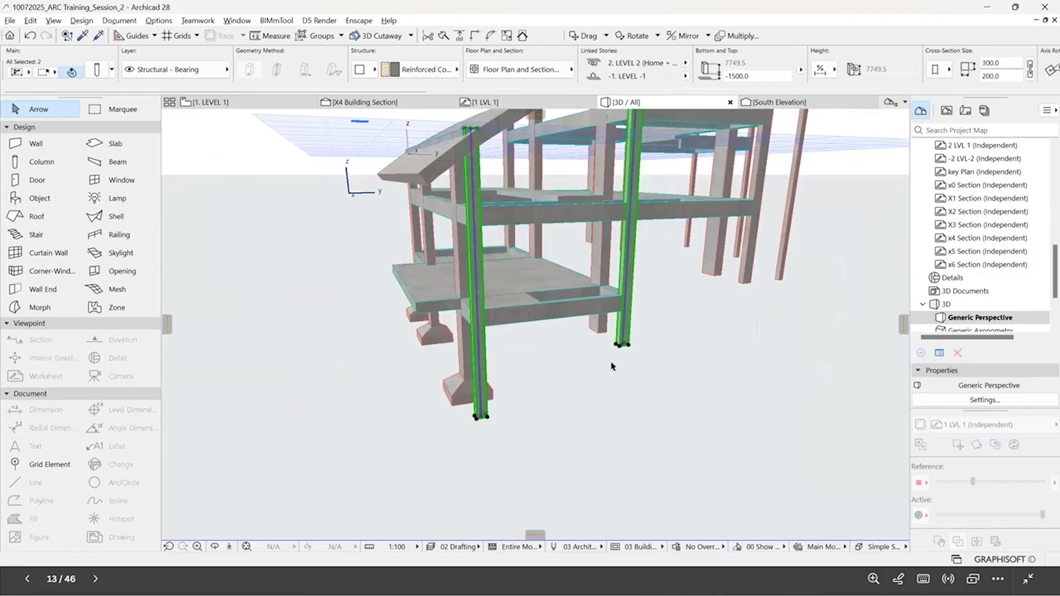
click(499, 406)
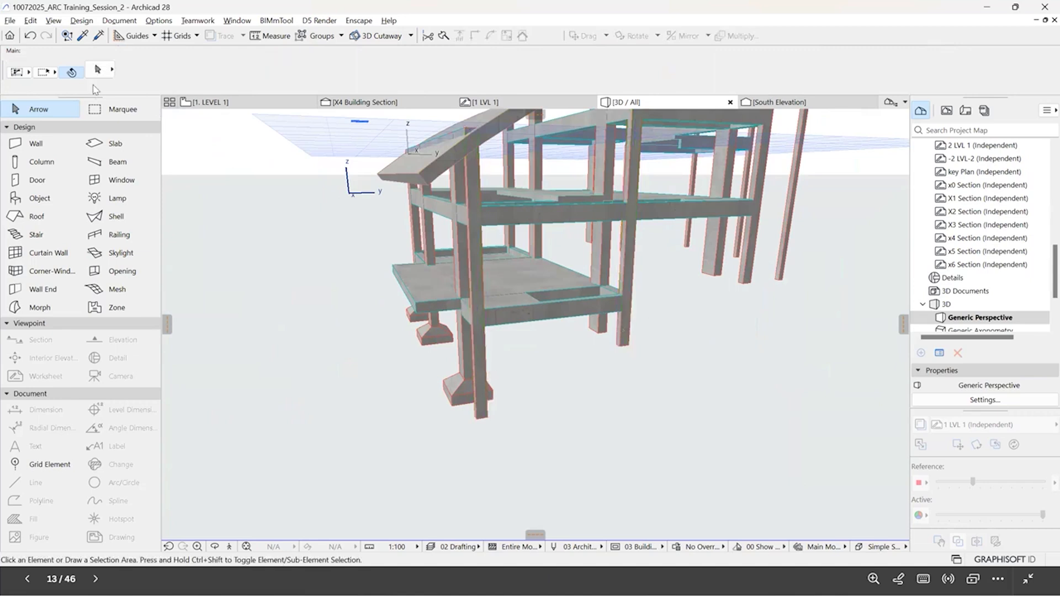
click(485, 228)
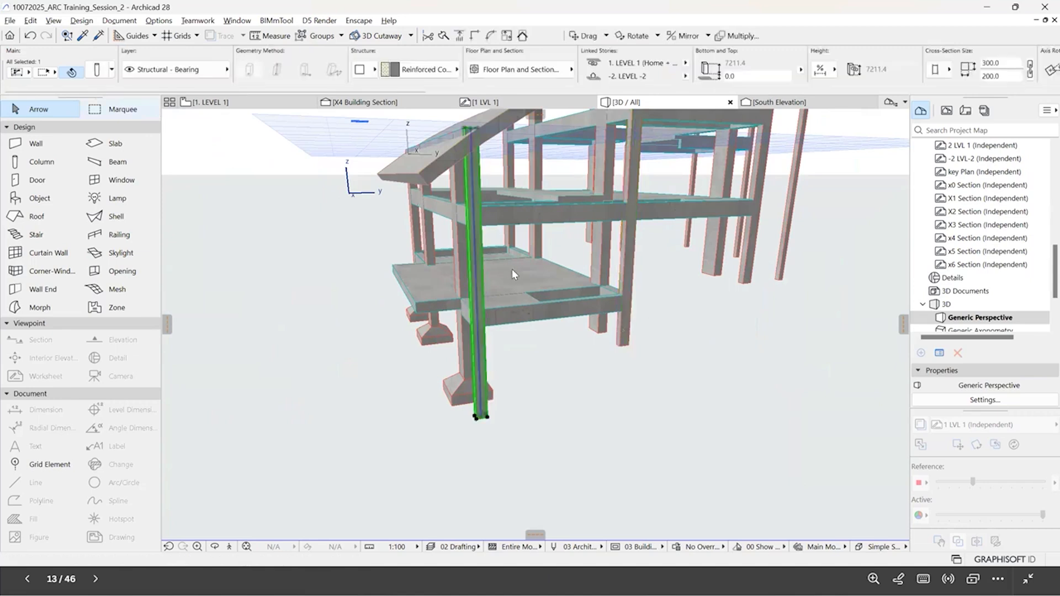
key(ctrl+t)
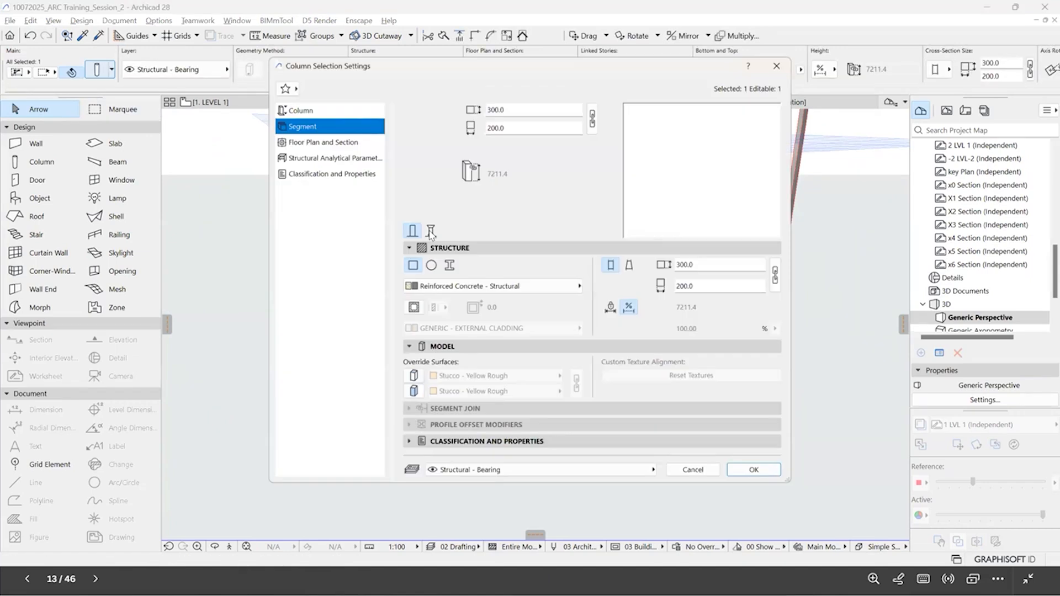
click(544, 229)
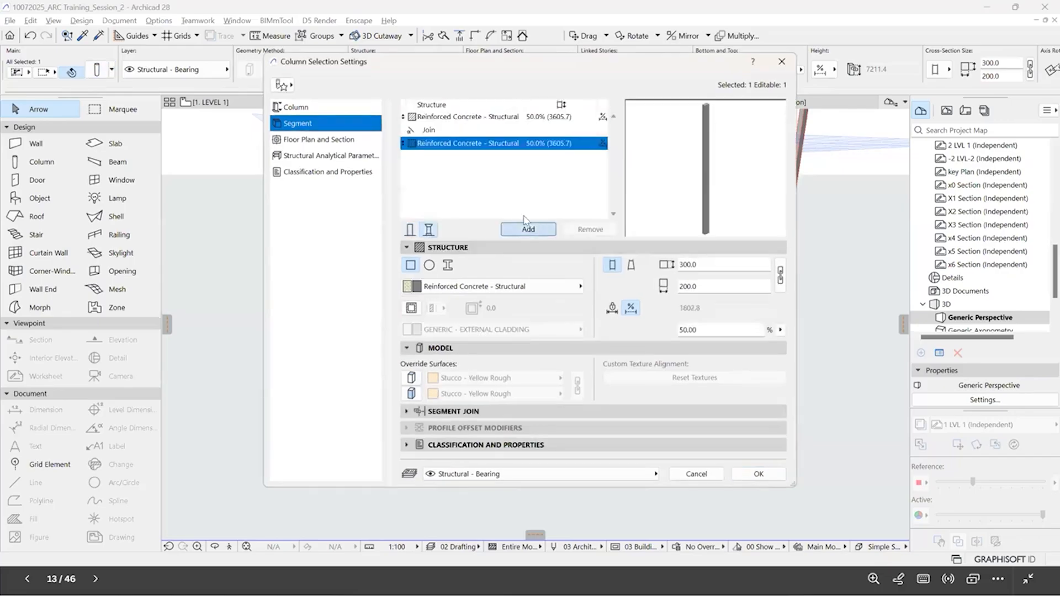
click(544, 230)
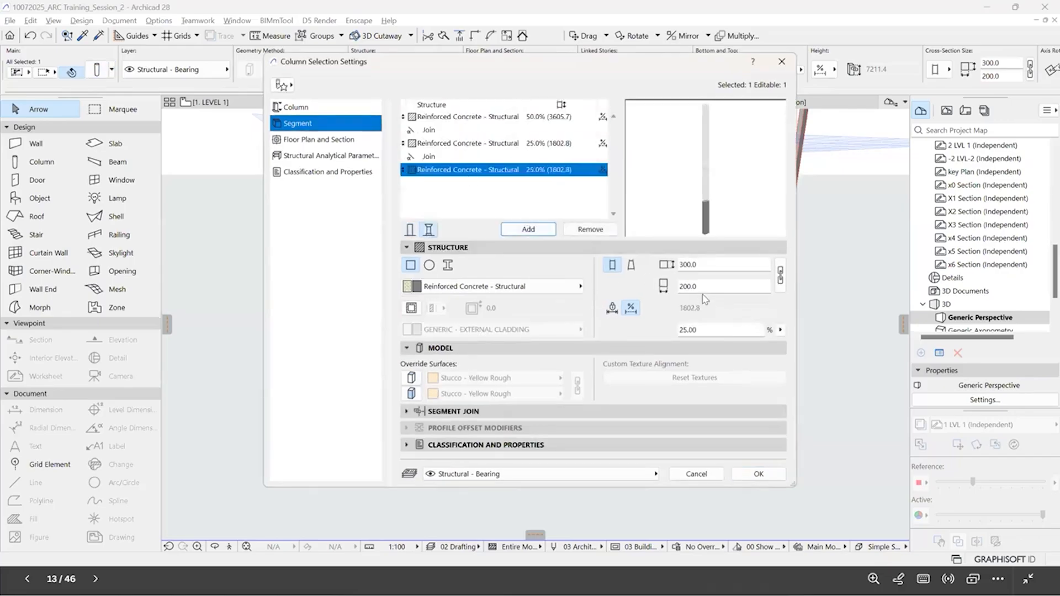
Step: Give the corner column's bottom segment a fixed length of 300 mm
click(612, 307)
double_click(729, 308)
text(300.0)
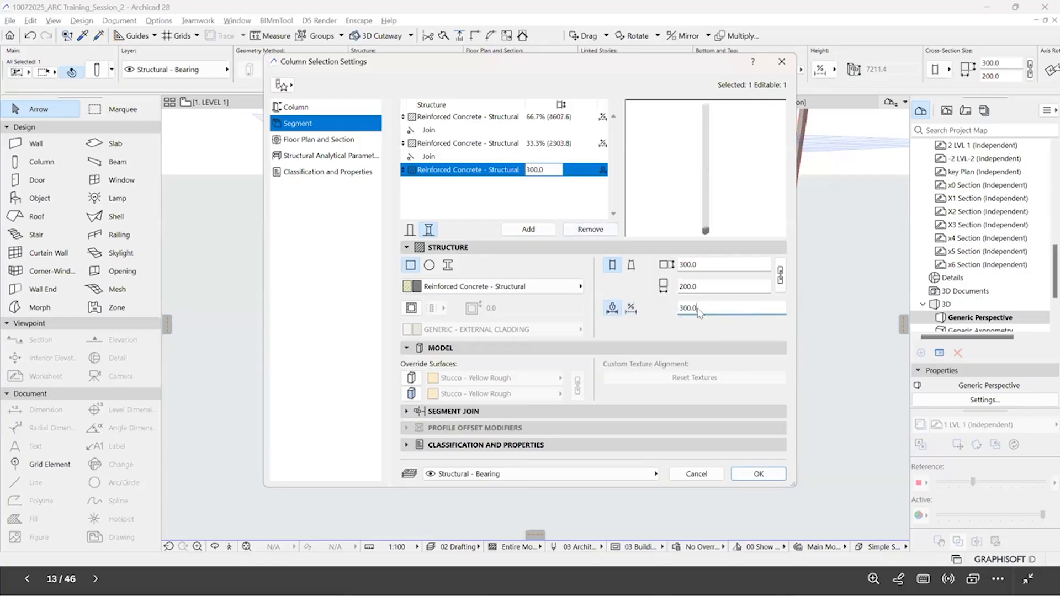
Step: Make the corner column's middle segment tapered, with a fixed length of 300 mm and a bottom width of 1200 mm
click(544, 144)
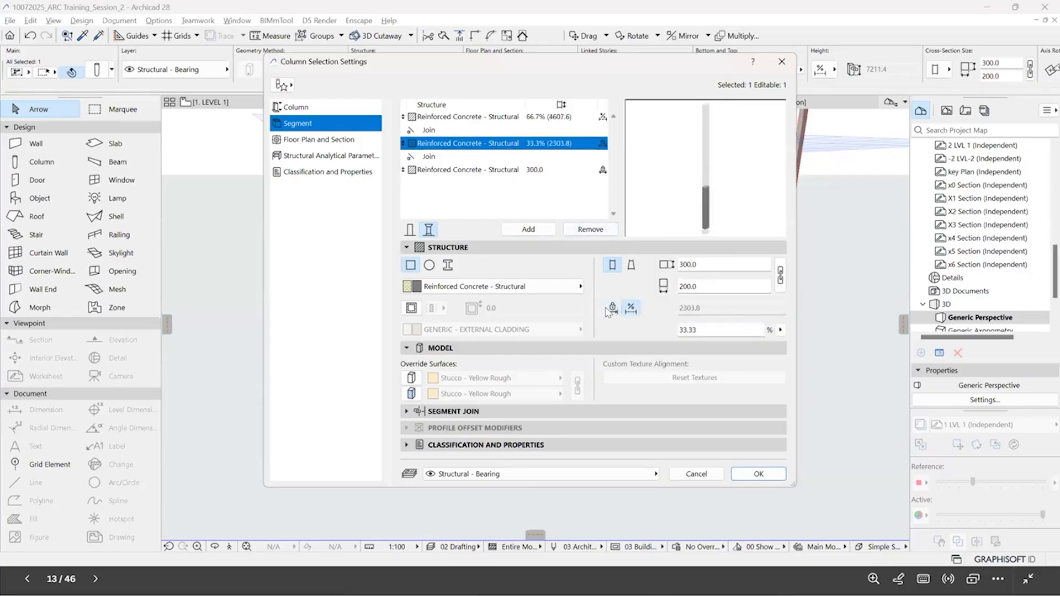
click(609, 309)
text(300)
click(631, 266)
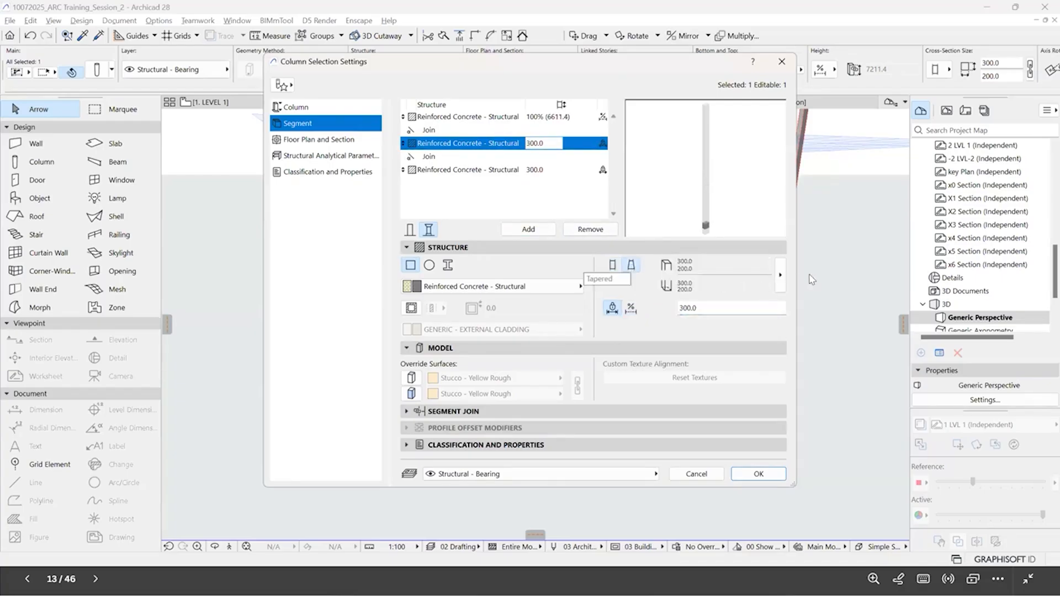
click(780, 274)
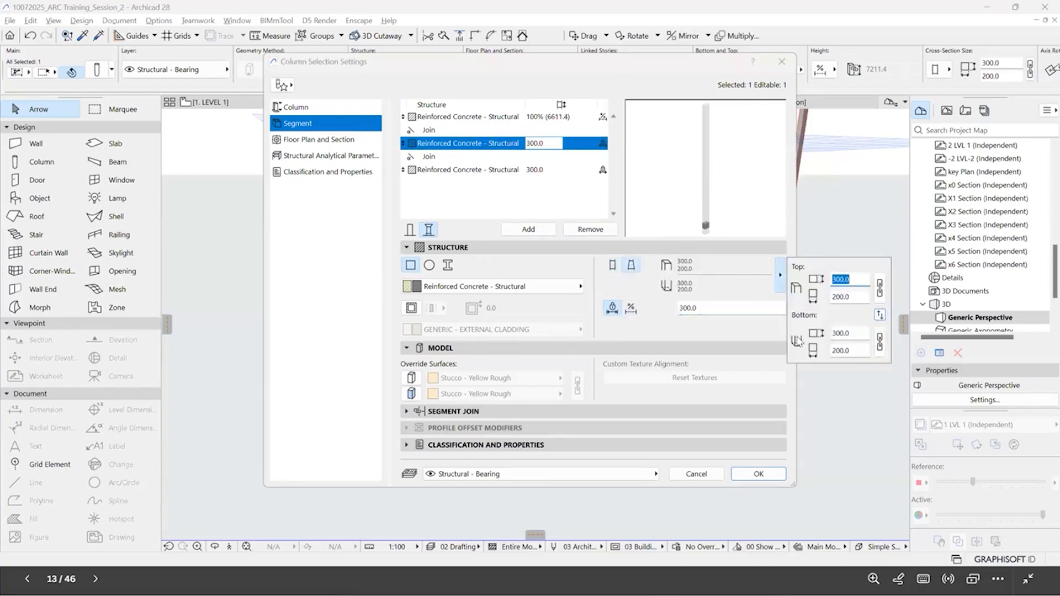
drag(861, 334, 810, 354)
text(1200)
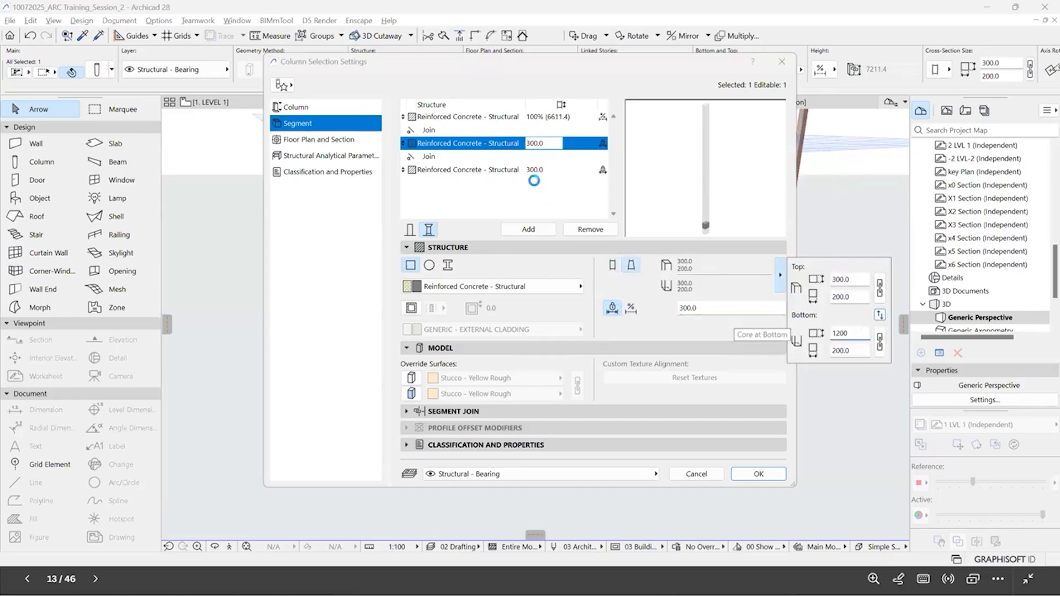
Step: Set the corner column's bottom segment to a 1200 × 1200 mm section and apply the column settings
click(514, 173)
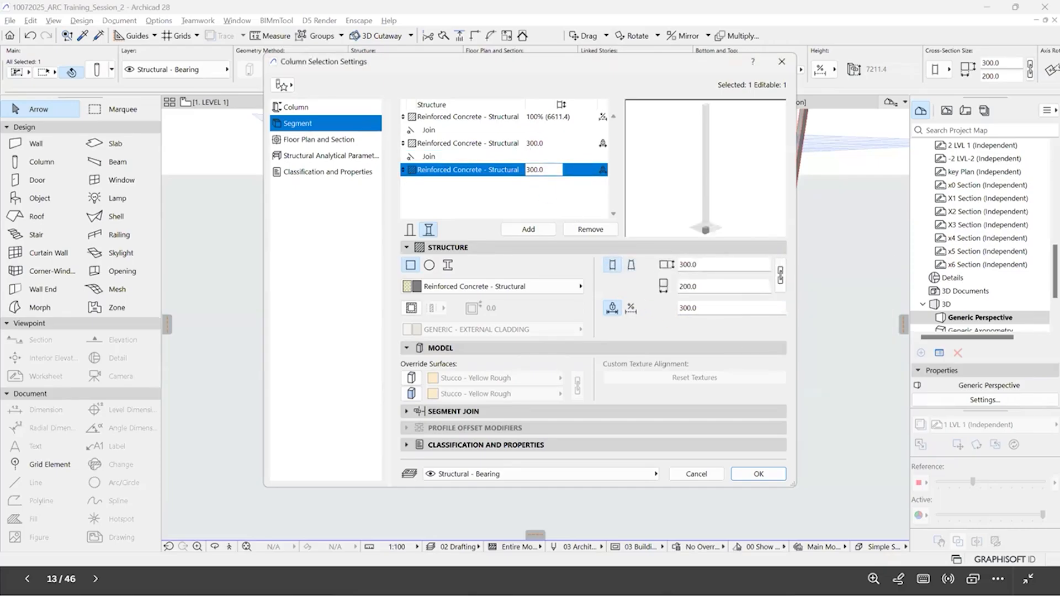
key(Tab)
text(1200)
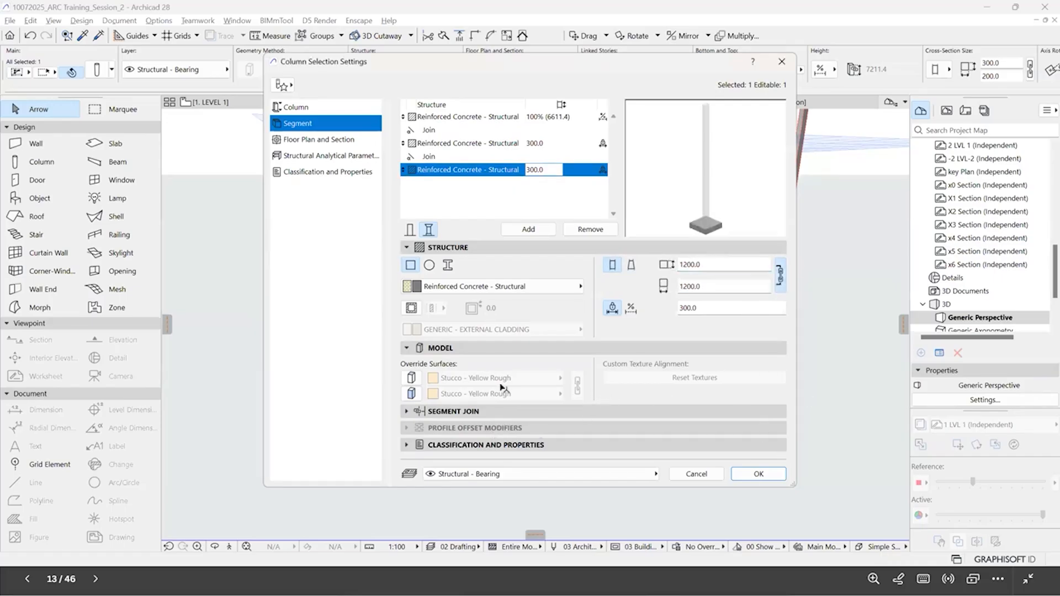
key(Return)
Step: Examine the columns and their new stepped footings from several sides of the building
shift+middle_drag(702, 357, 495, 352)
shift+middle_drag(617, 388, 540, 278)
key(Escape)
shift+middle_drag(740, 320, 587, 357)
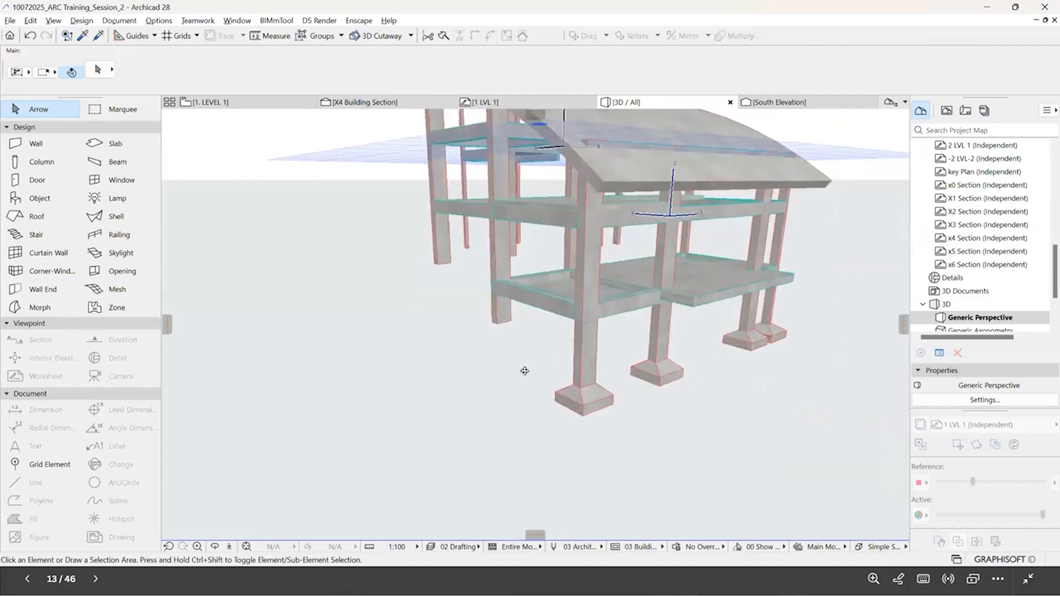
shift+middle_drag(524, 371, 446, 377)
shift+middle_drag(608, 362, 289, 363)
shift+middle_drag(581, 352, 438, 351)
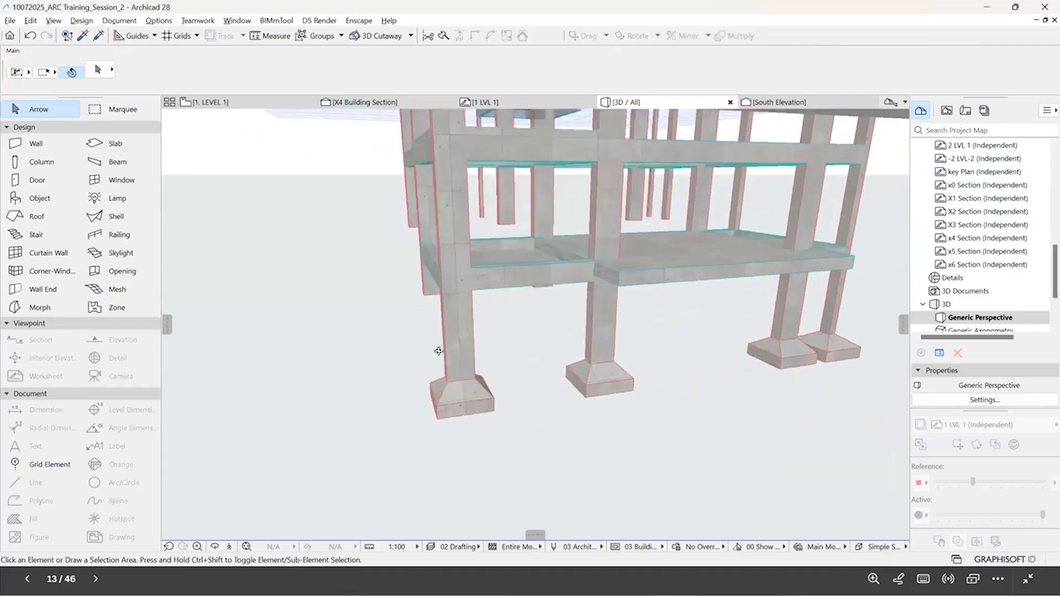
shift+middle_drag(793, 317, 894, 310)
shift+middle_drag(668, 376, 509, 356)
shift+middle_drag(633, 354, 760, 361)
shift+middle_drag(487, 378, 719, 330)
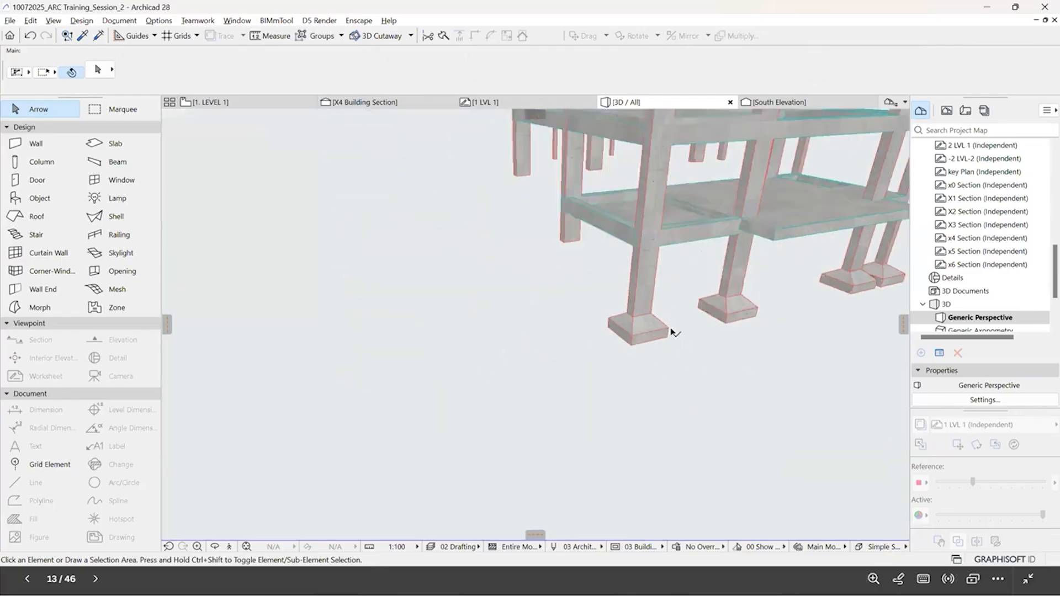
Step: Place a copy of the front corner column with its footing in the open area beside the building
click(650, 330)
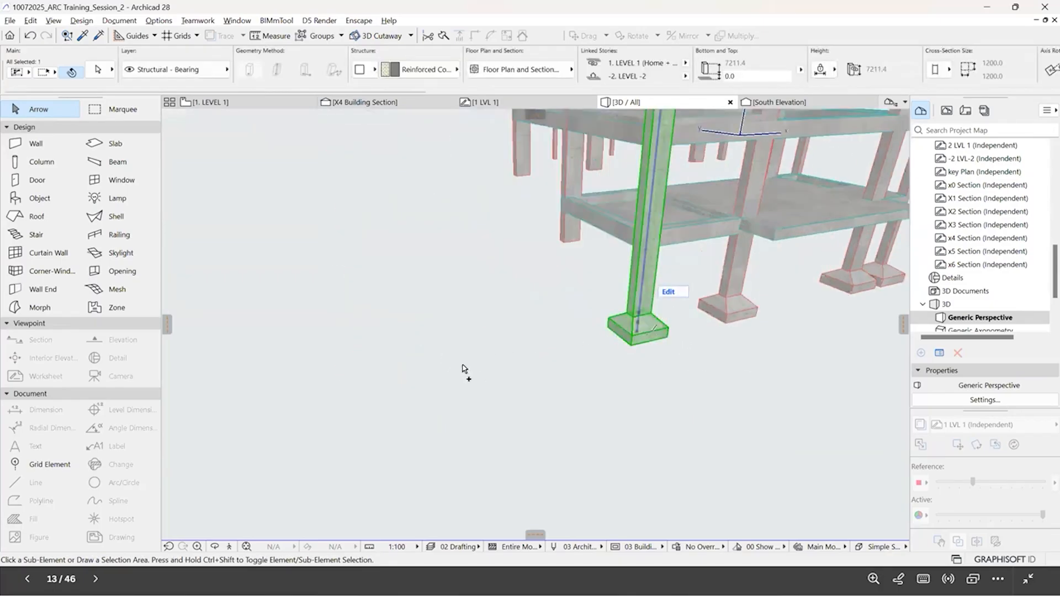
drag(561, 378, 513, 359)
click(491, 279)
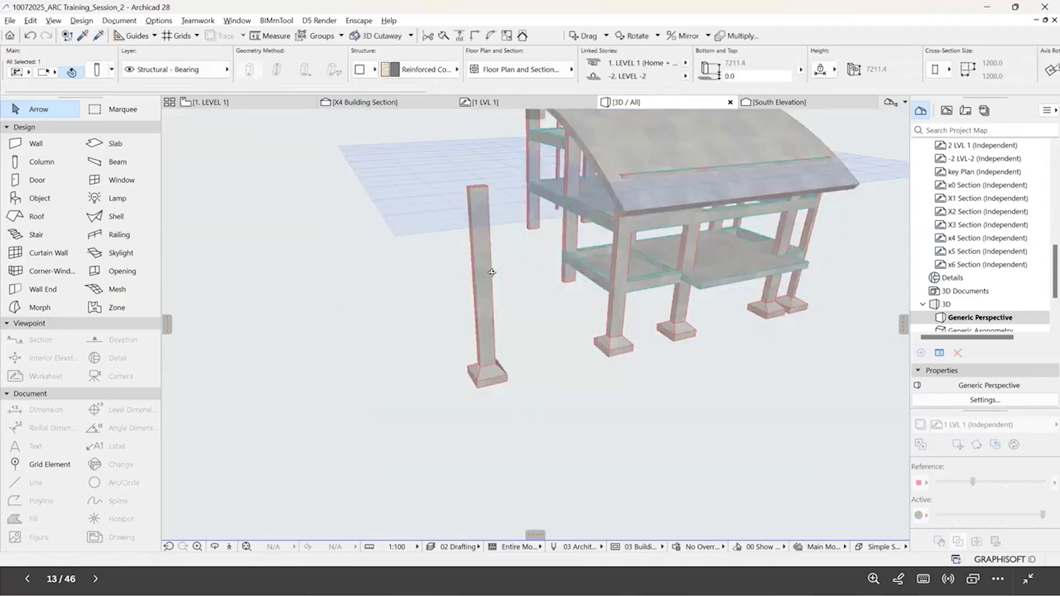
shift+middle_drag(367, 146, 511, 386)
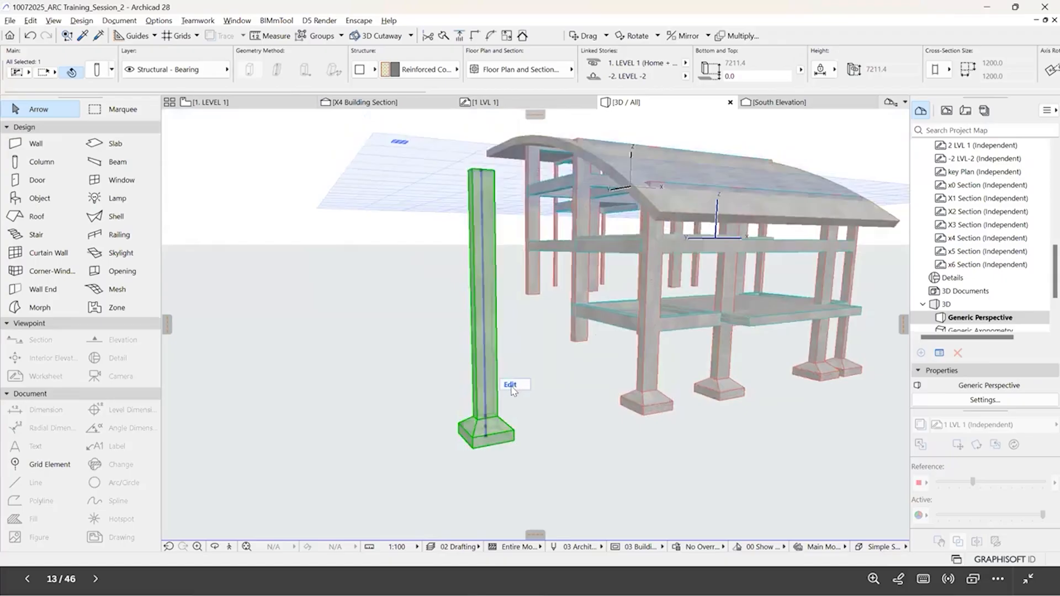
Step: Examine the individual segments of the copied freestanding column in its editing mode
click(511, 386)
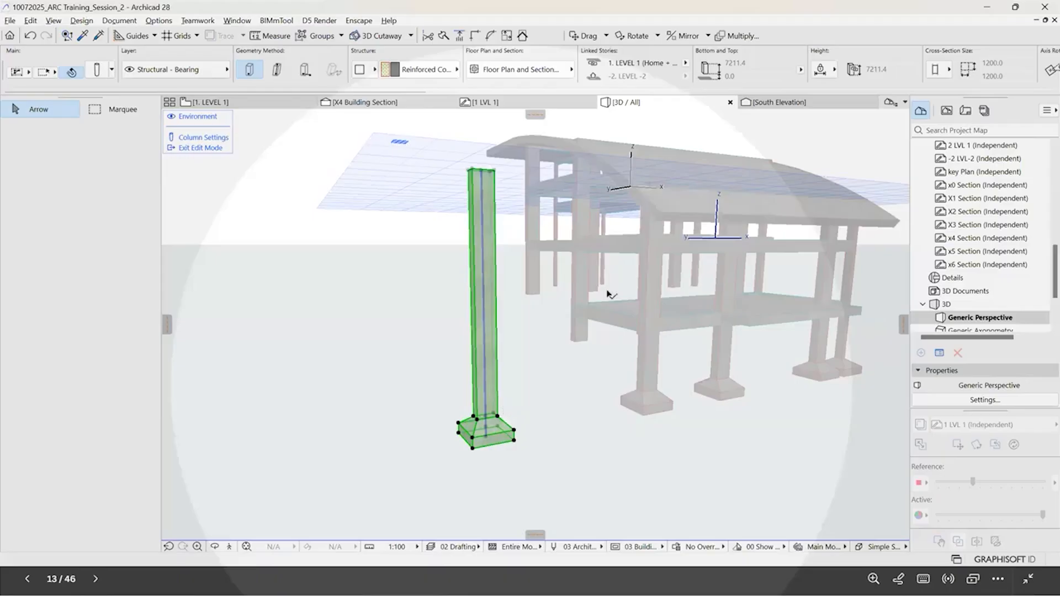
click(486, 393)
click(490, 433)
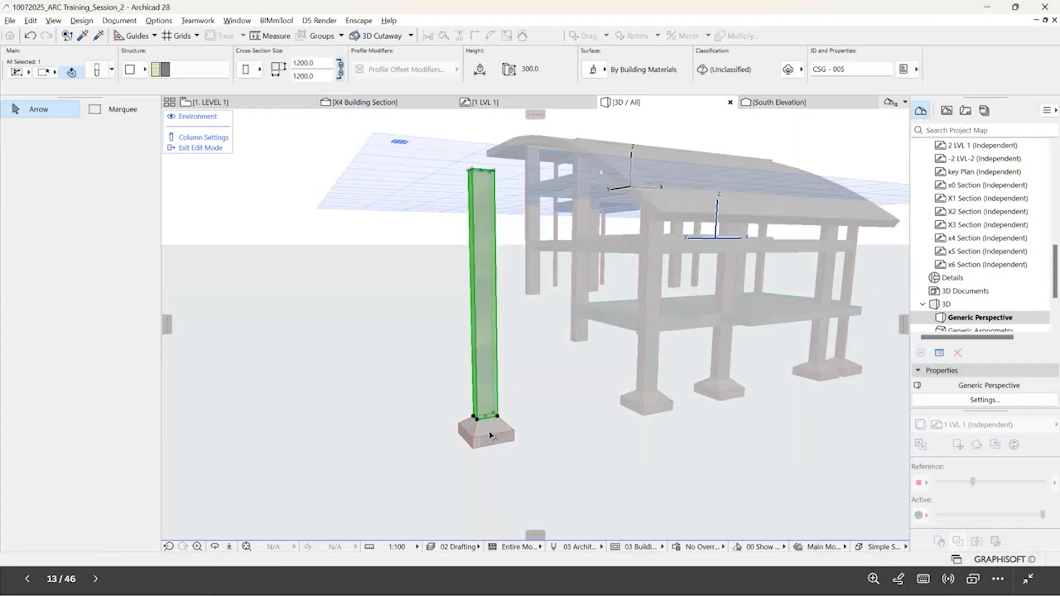
click(478, 395)
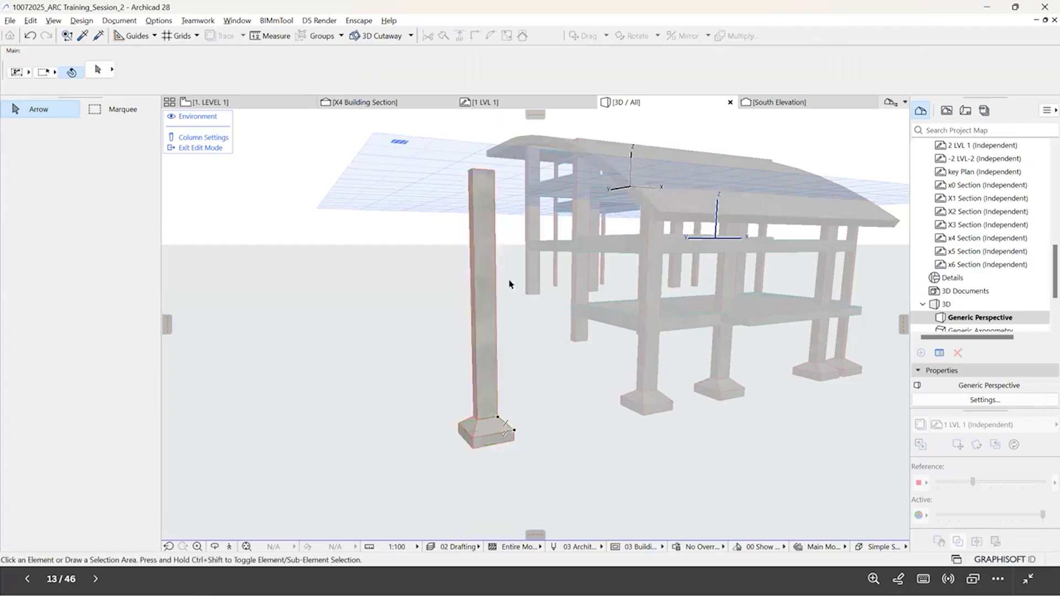
click(474, 196)
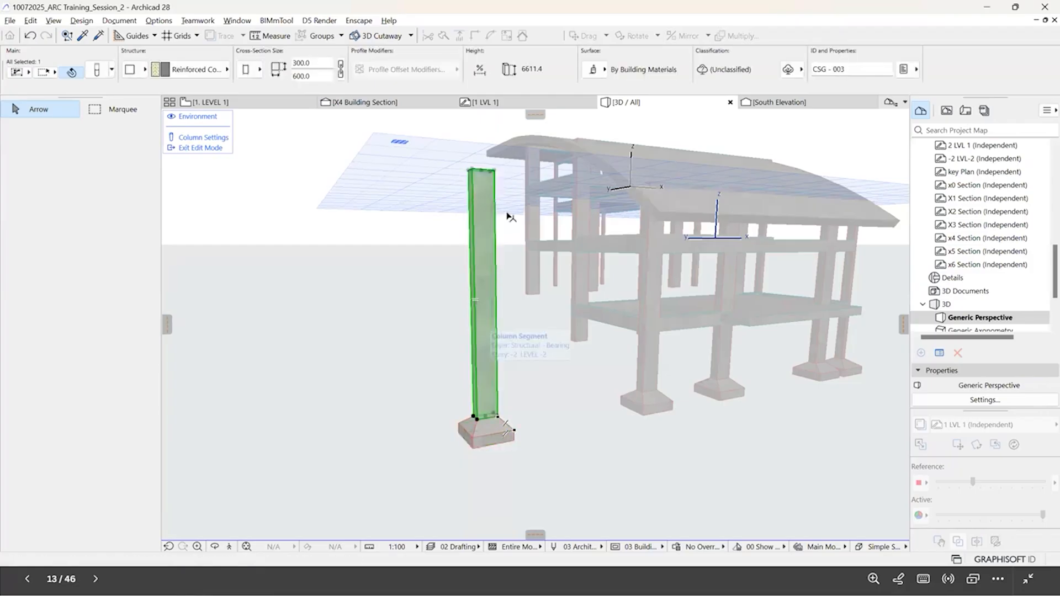
scroll(497, 298, up, 3)
scroll(489, 338, down, 1)
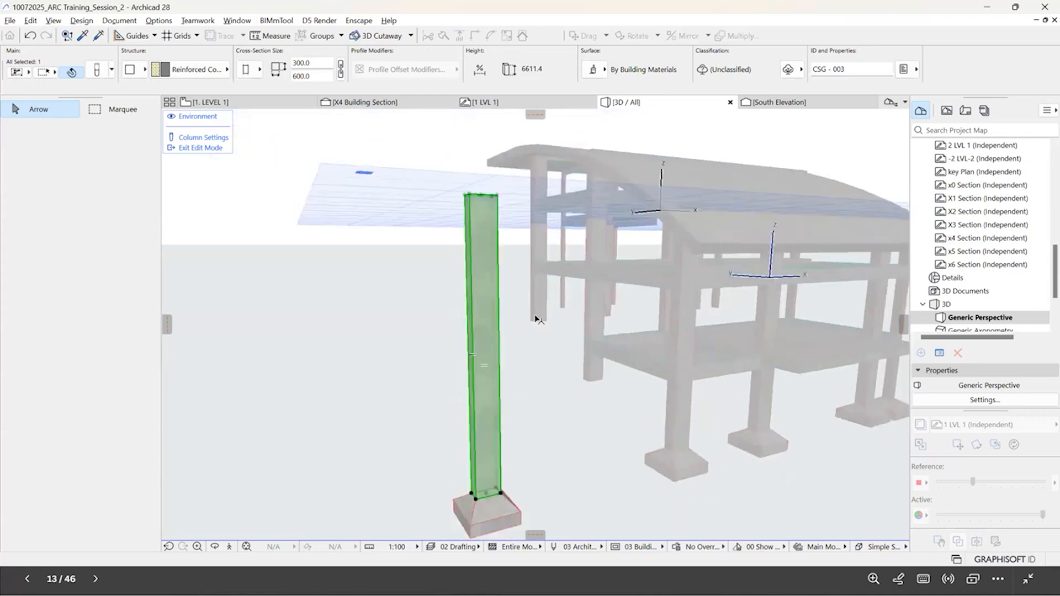
key(Escape)
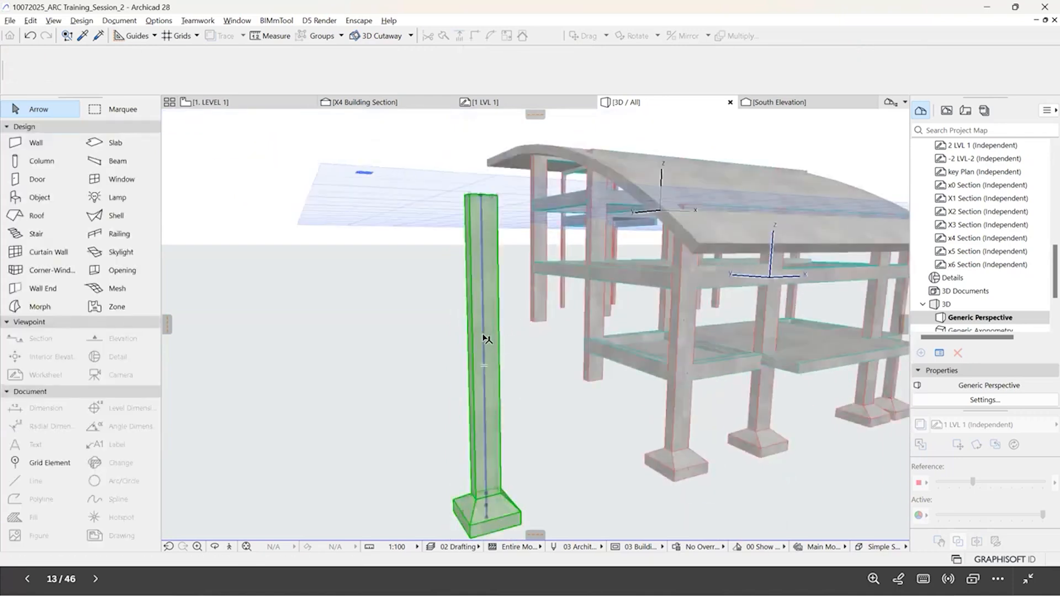
Step: Split the copied column's shaft into two segments near mid-height and slant the cut at the upper segment's lower end
click(485, 335)
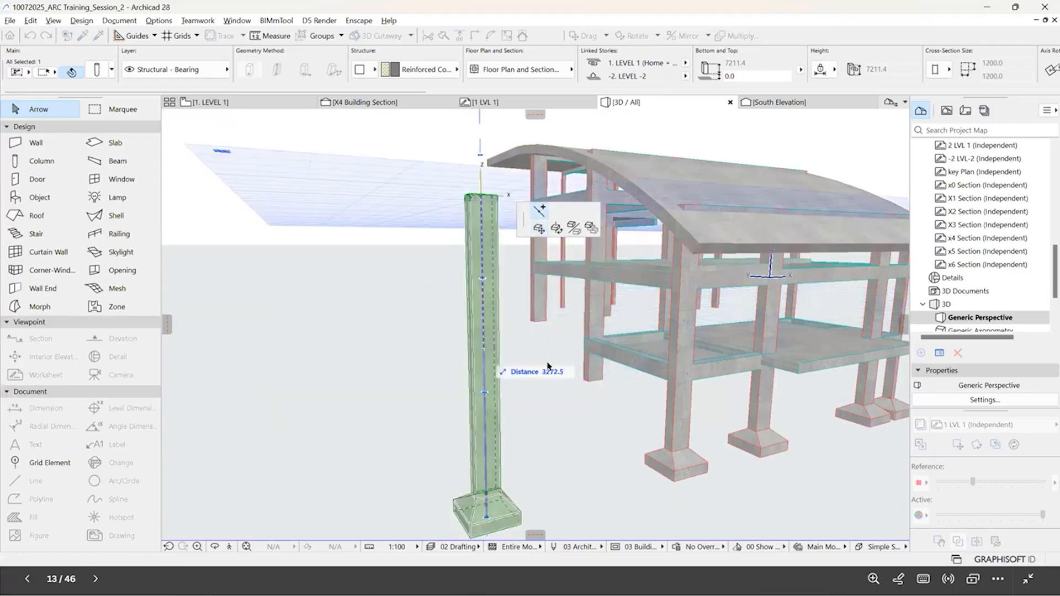
click(544, 408)
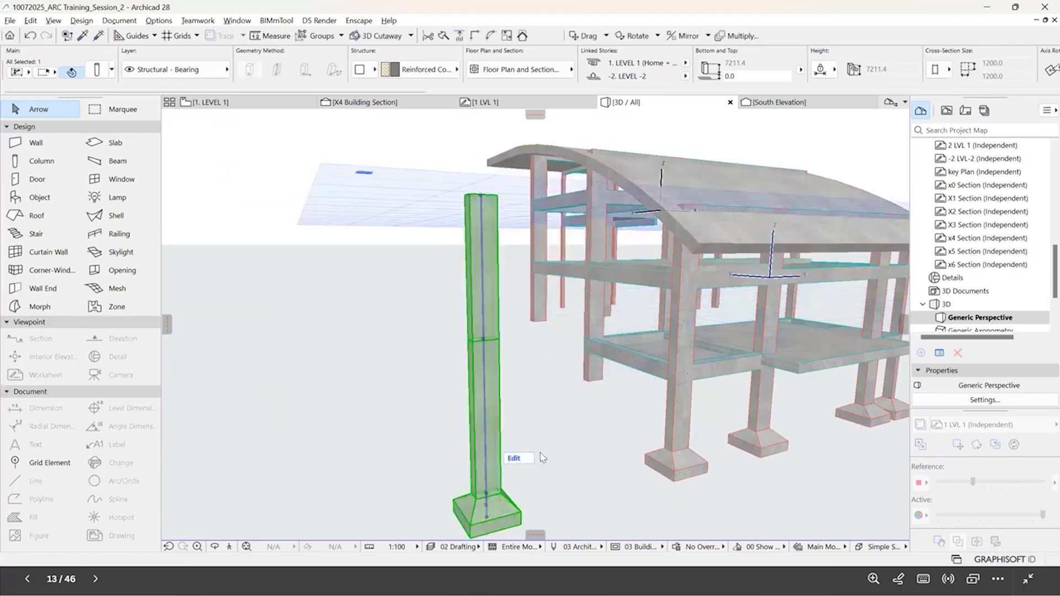
double_click(491, 288)
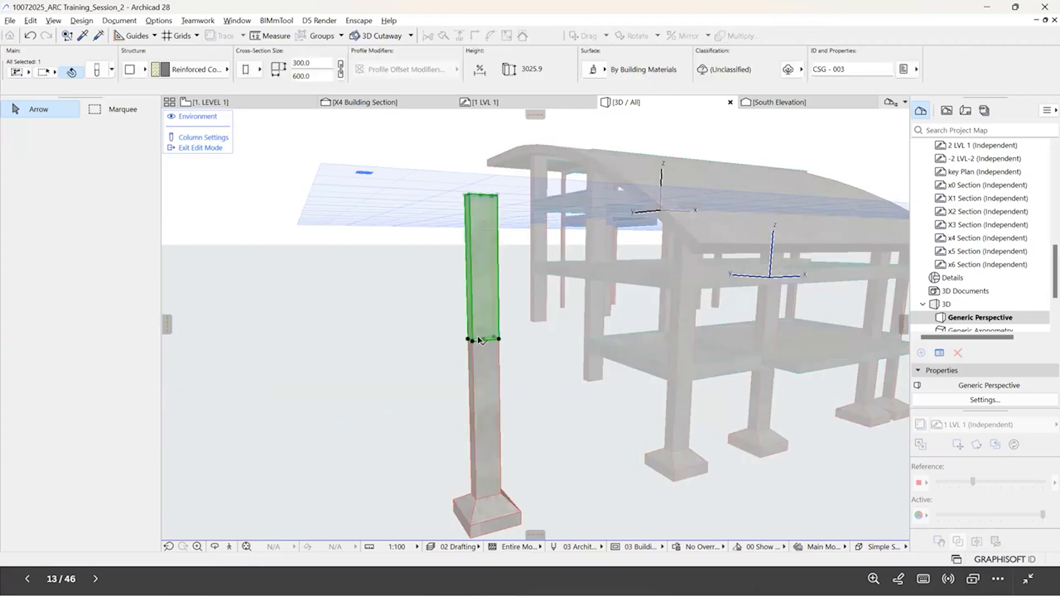
shift+middle_drag(464, 342, 542, 320)
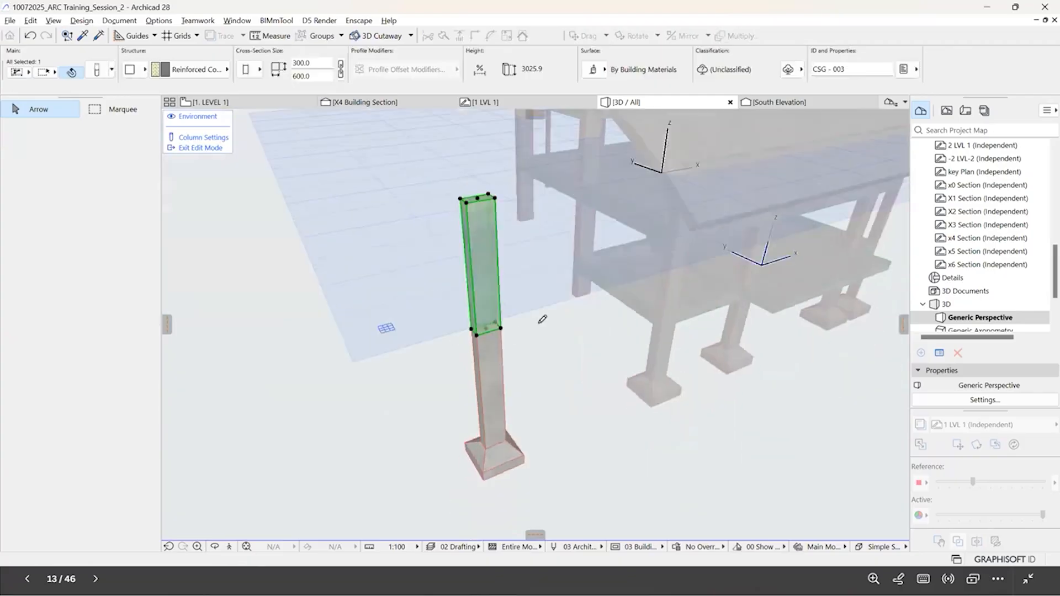
click(502, 329)
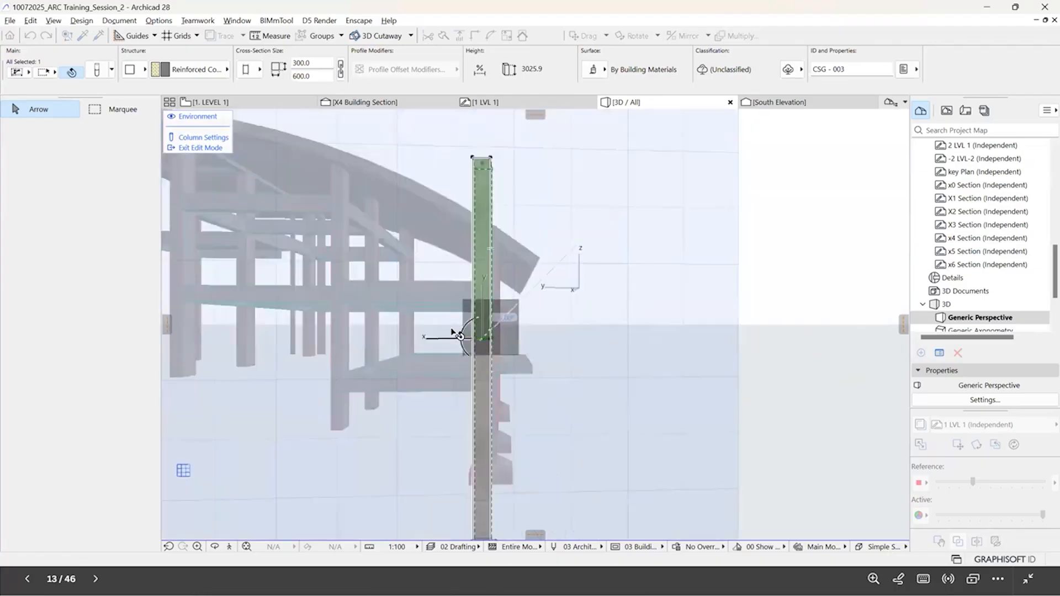
click(459, 321)
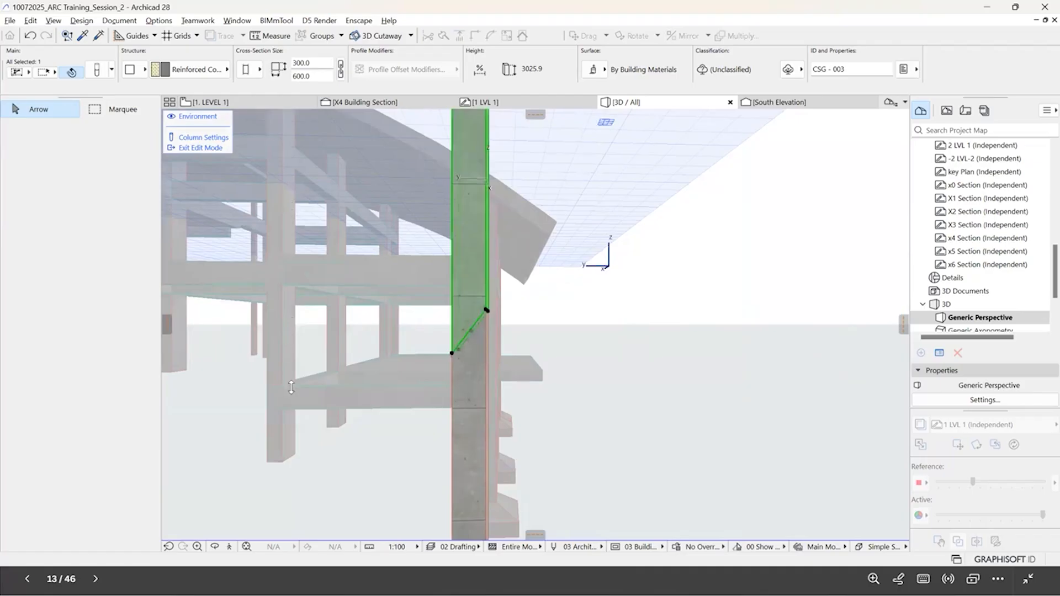
Step: Change the building material of the copied column's upper segment to Brick
click(191, 69)
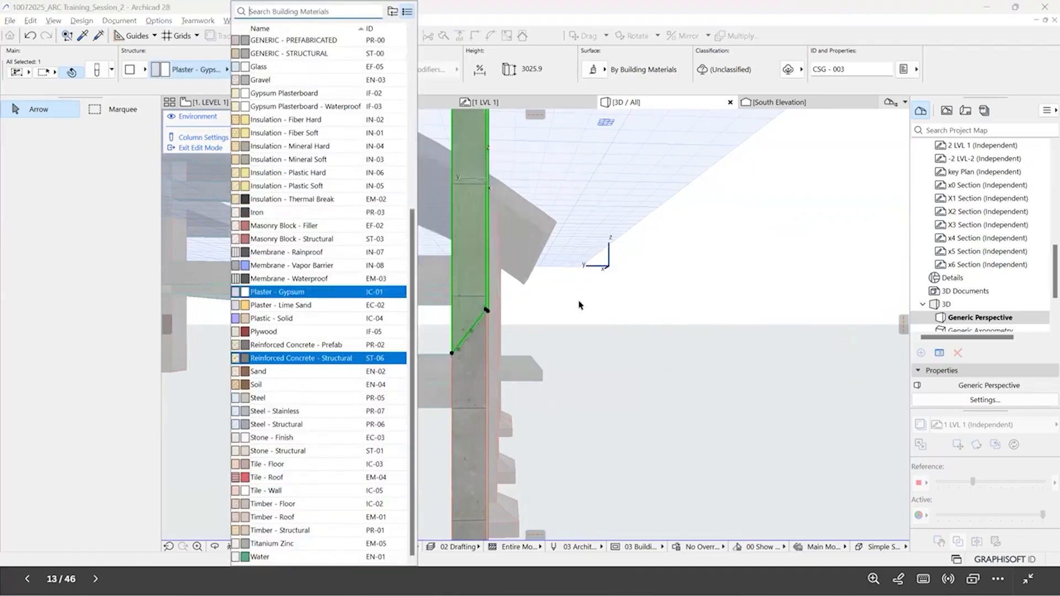
text(br)
key(Return)
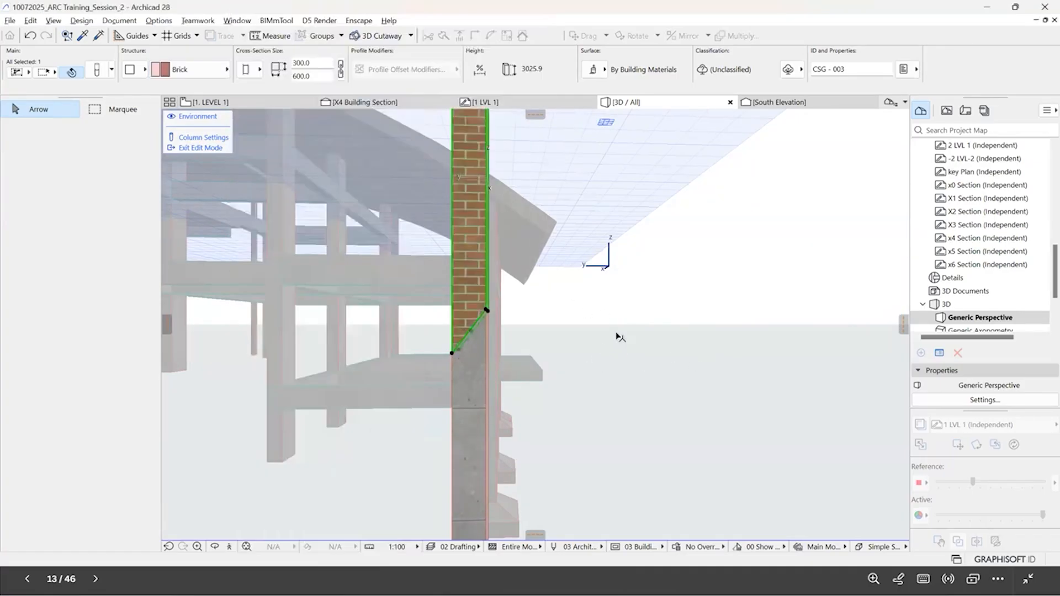
click(617, 335)
Step: Try to rotate the end cut of the copied column's tapered footing segment, and undo the last change
scroll(551, 300, down, 5)
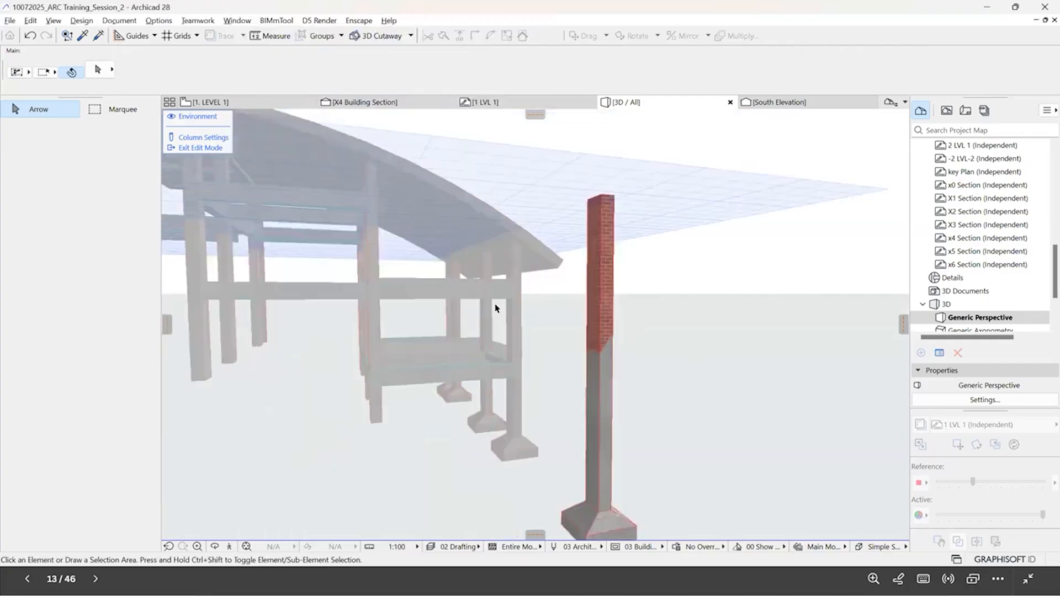
shift+middle_drag(539, 367, 559, 425)
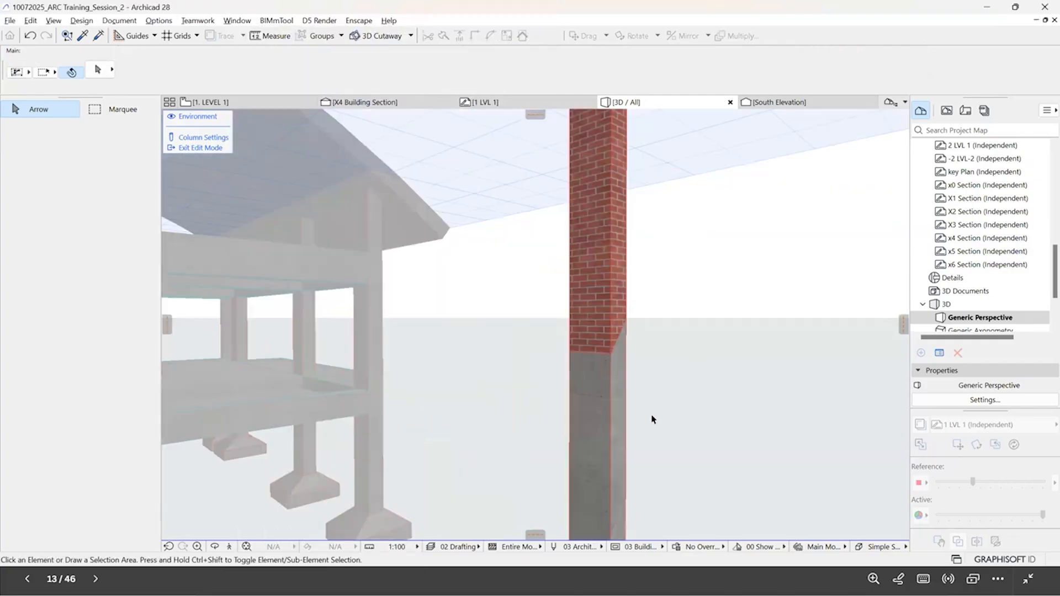
scroll(614, 374, down, 5)
shift+middle_drag(556, 361, 305, 345)
scroll(583, 399, up, 2)
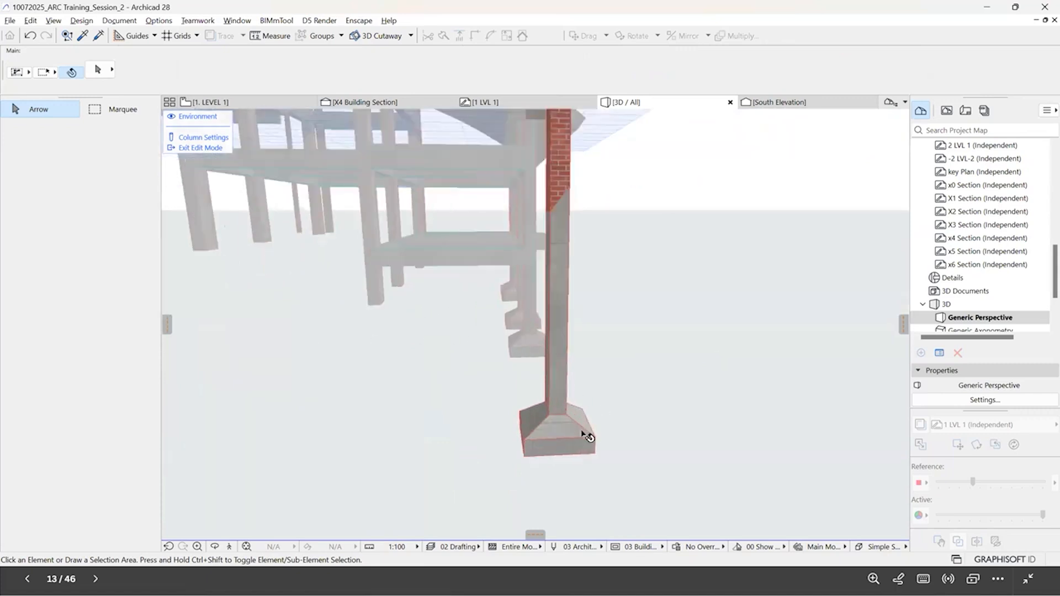
click(578, 425)
scroll(572, 410, down, 2)
shift+middle_drag(573, 409, 577, 409)
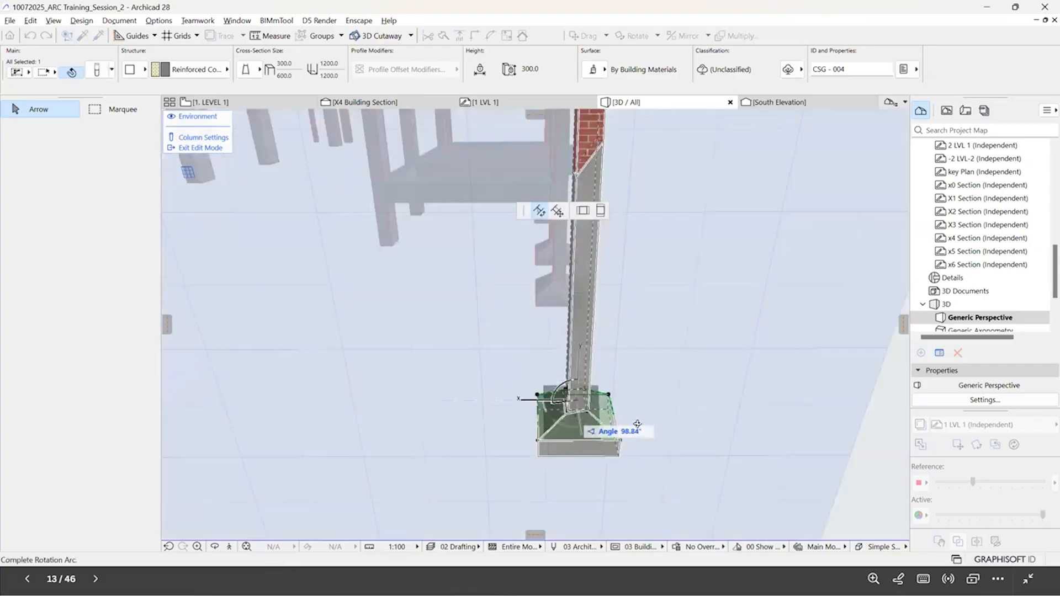
click(638, 421)
shift+middle_drag(638, 407, 545, 383)
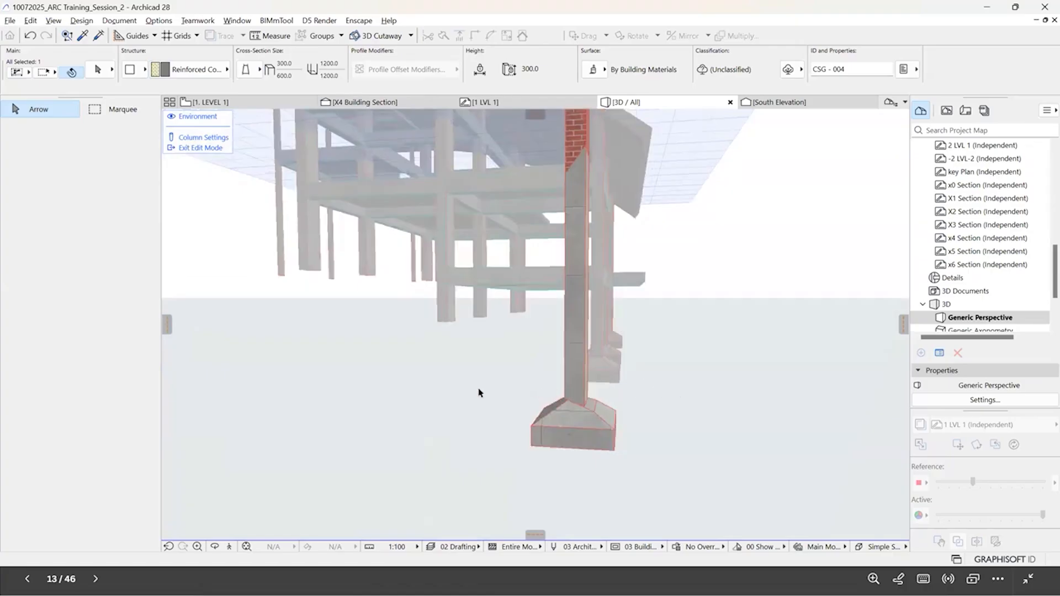
key(ctrl+z)
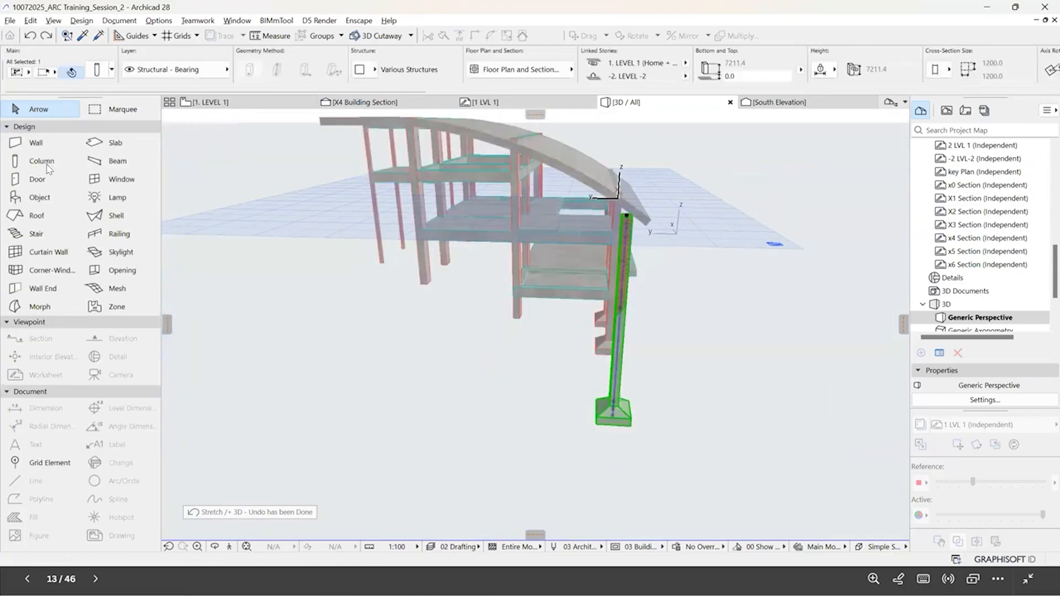
Step: Apply the precast column with drop panel favorite to the selected freestanding column
click(78, 162)
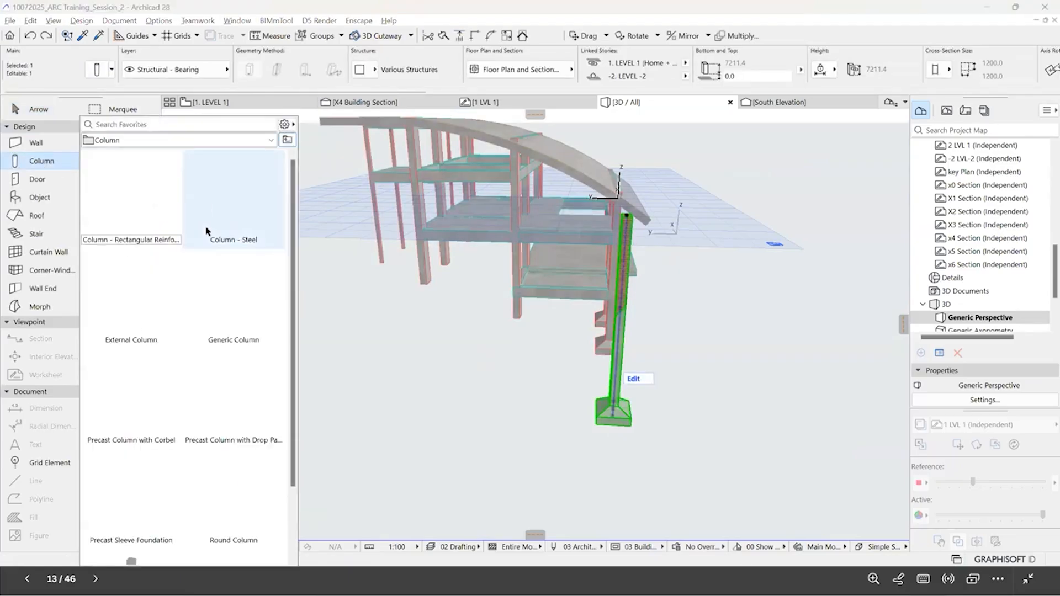
click(206, 231)
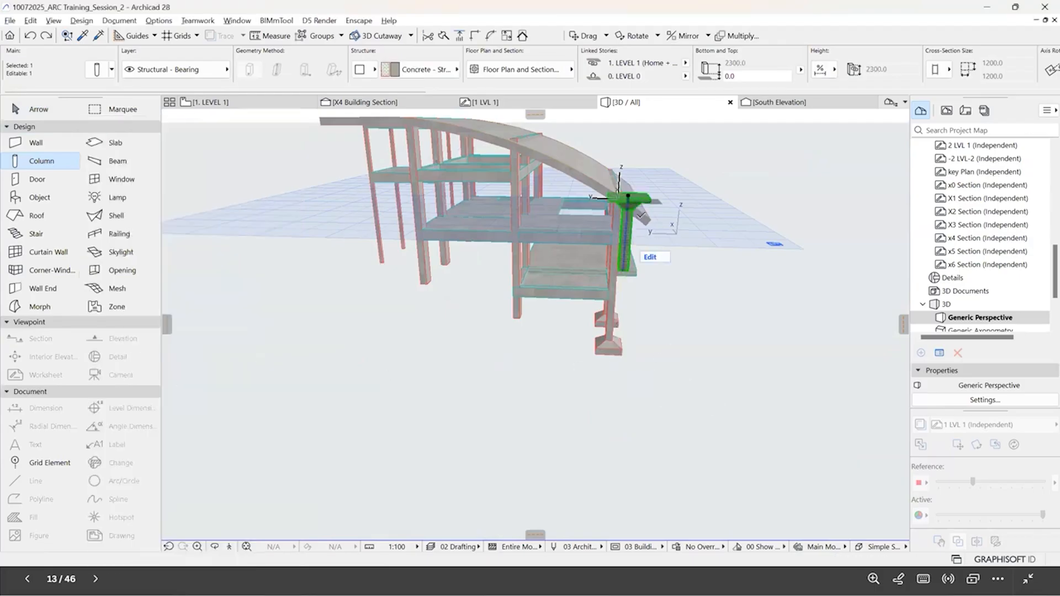
scroll(640, 221, up, 3)
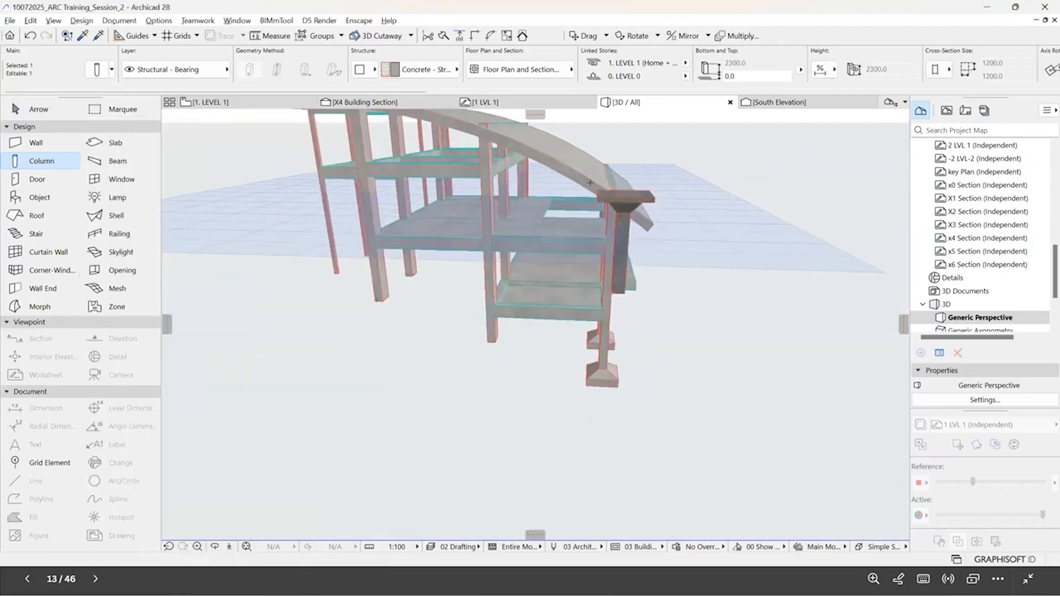
shift+middle_drag(590, 182, 600, 223)
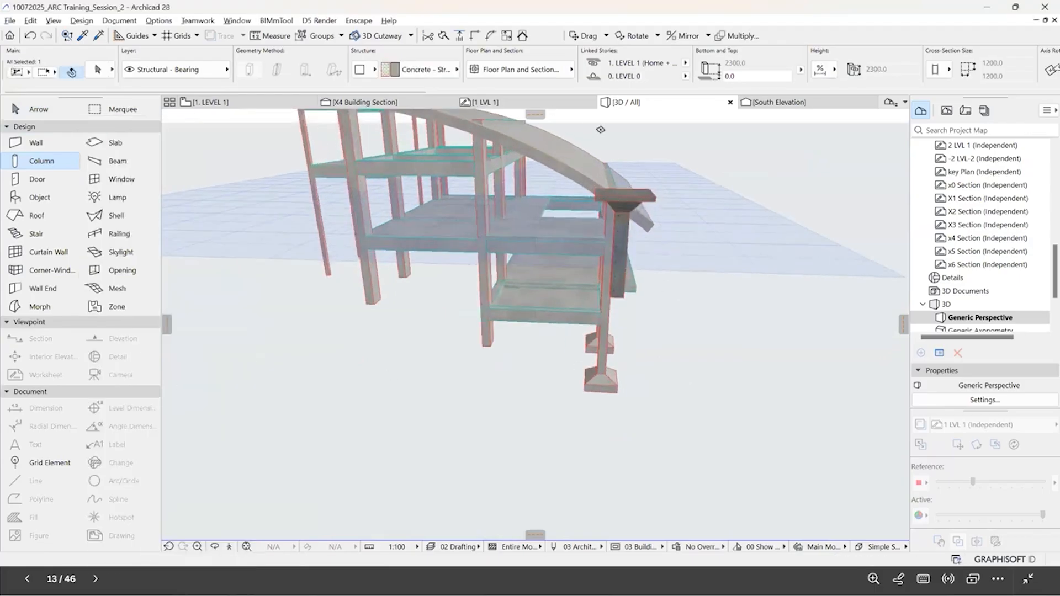
shift+middle_drag(601, 130, 599, 149)
scroll(591, 237, up, 3)
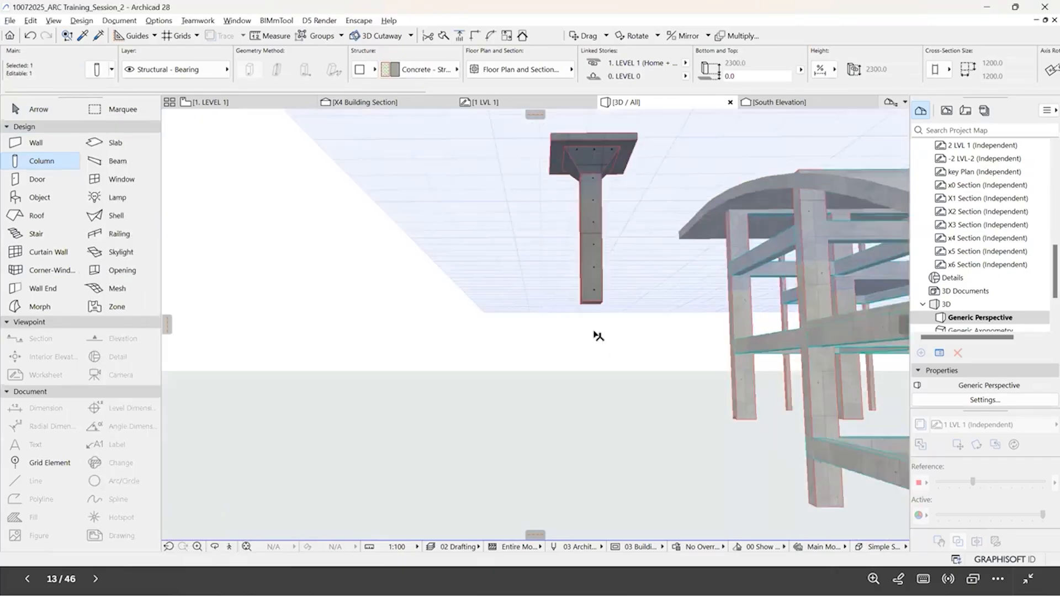
Step: Stretch the freestanding drop-panel column downward so that its base offset is -765.5
scroll(597, 335, up, 2)
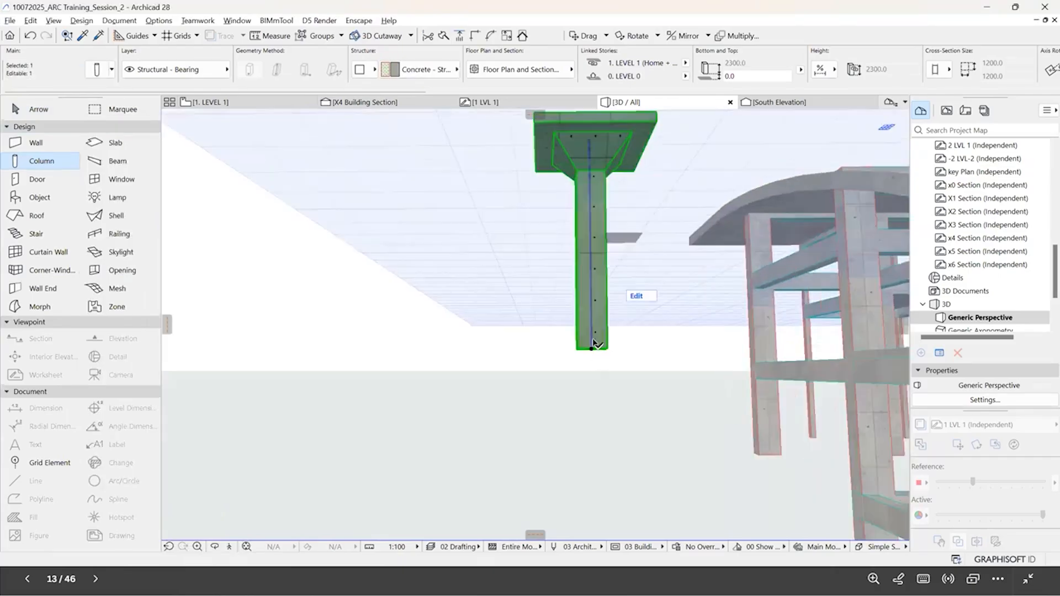
scroll(606, 414, down, 1)
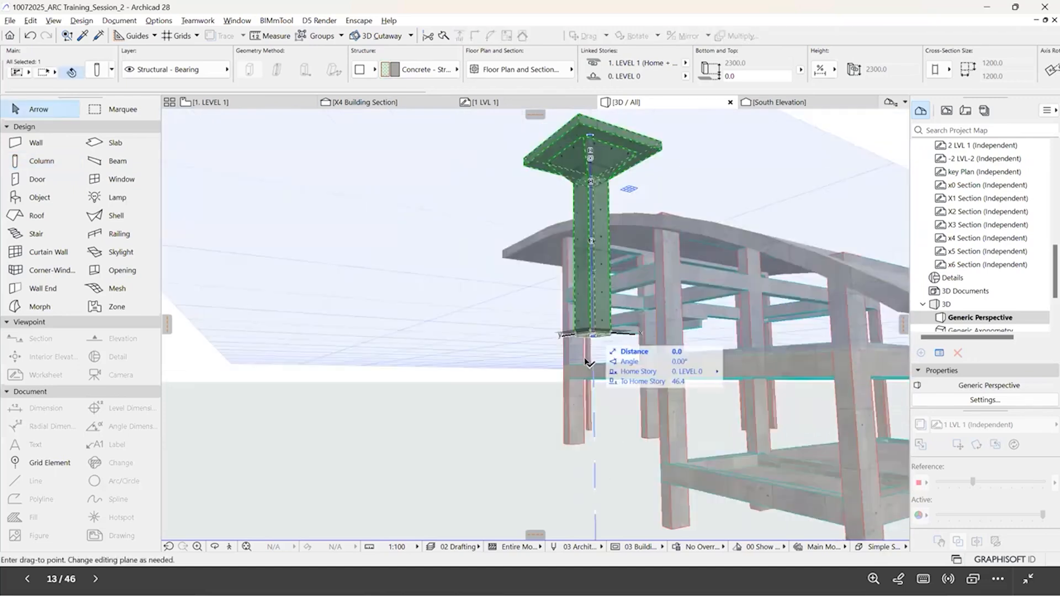
click(586, 374)
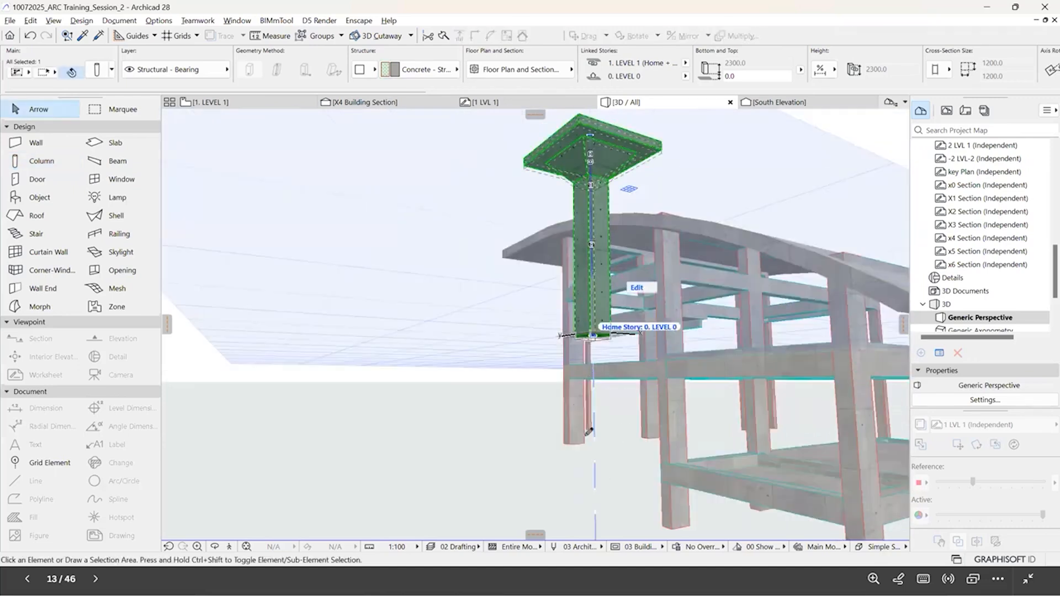
click(589, 433)
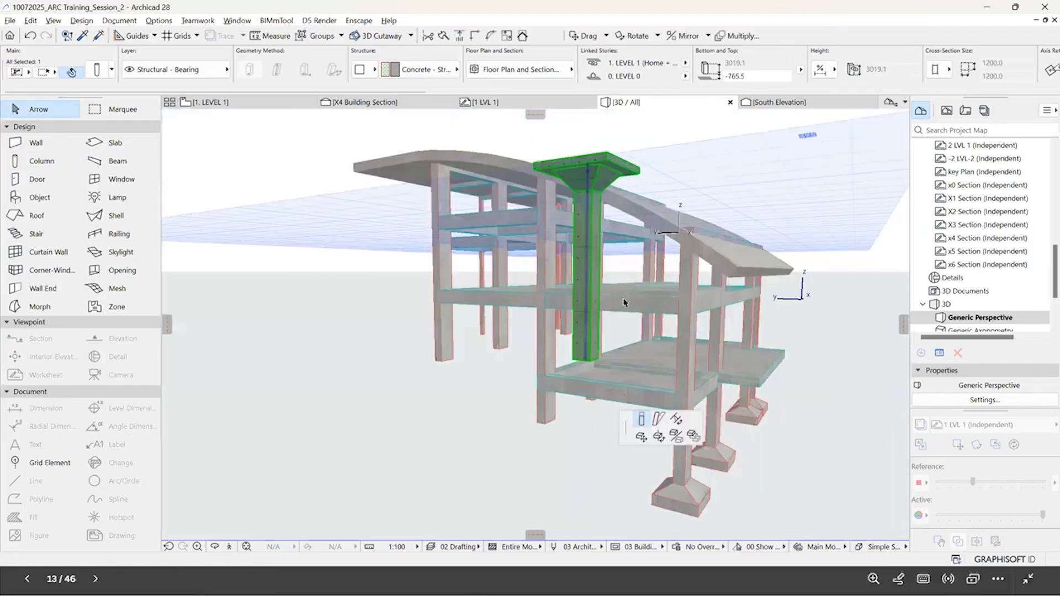
click(587, 166)
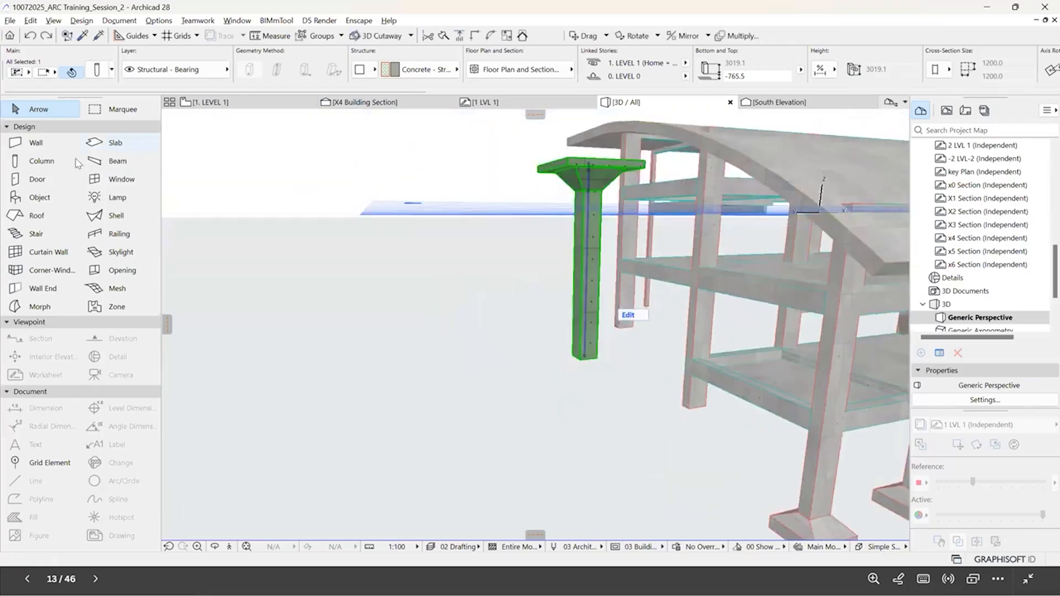
Step: Remove the freestanding drop-panel column and load the Precast Concrete Beam favorite for the Beam tool
key(b)
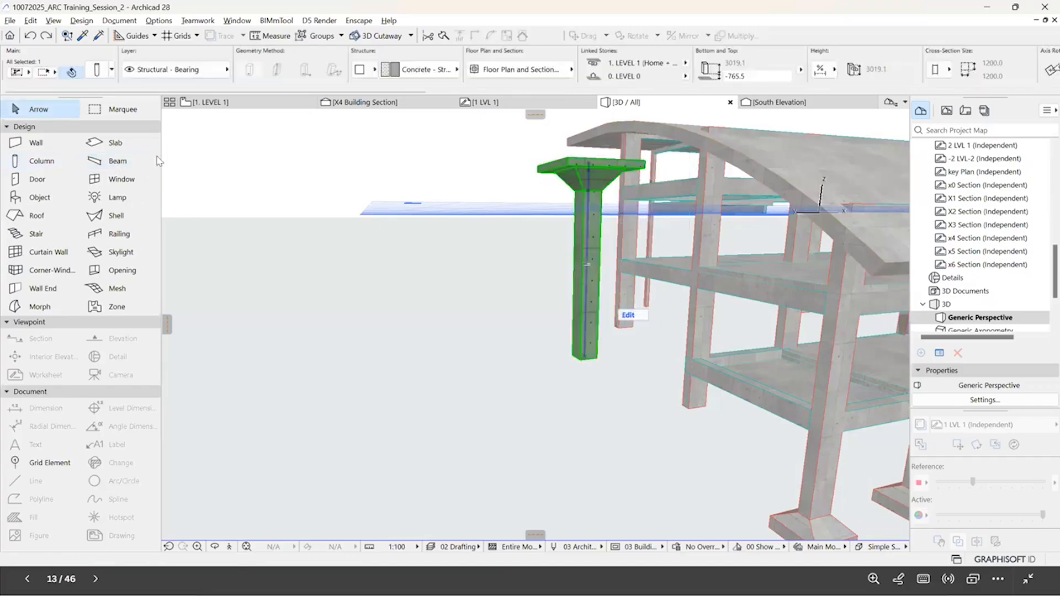
click(157, 163)
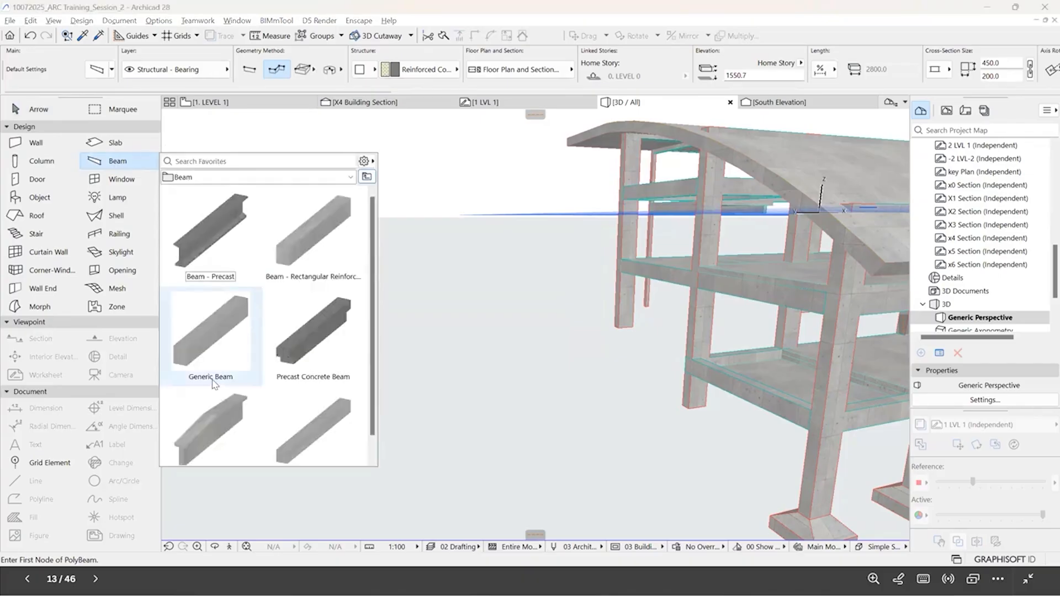
scroll(214, 382, down, 1)
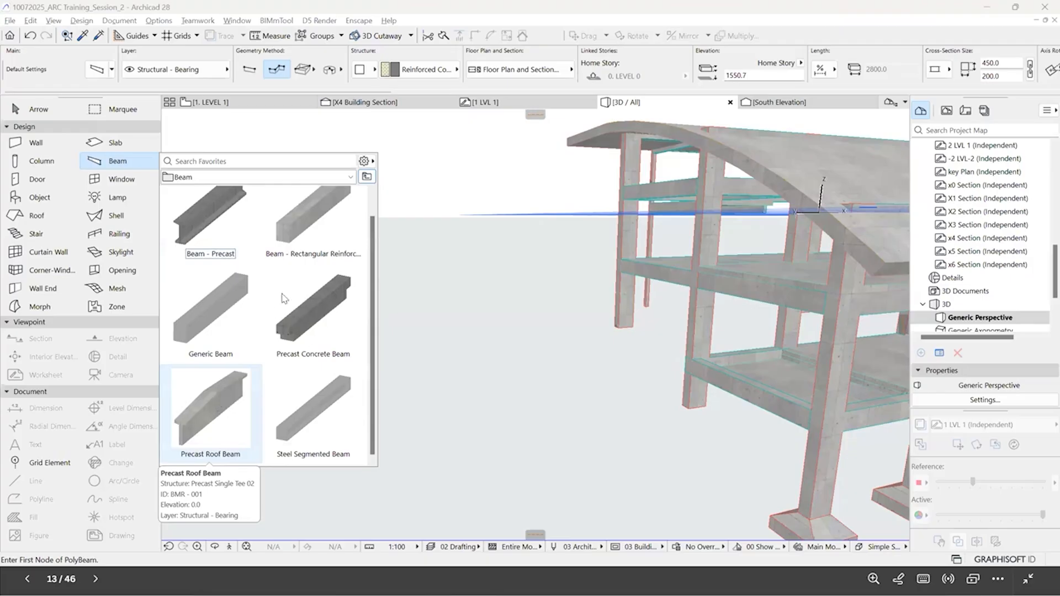
click(297, 307)
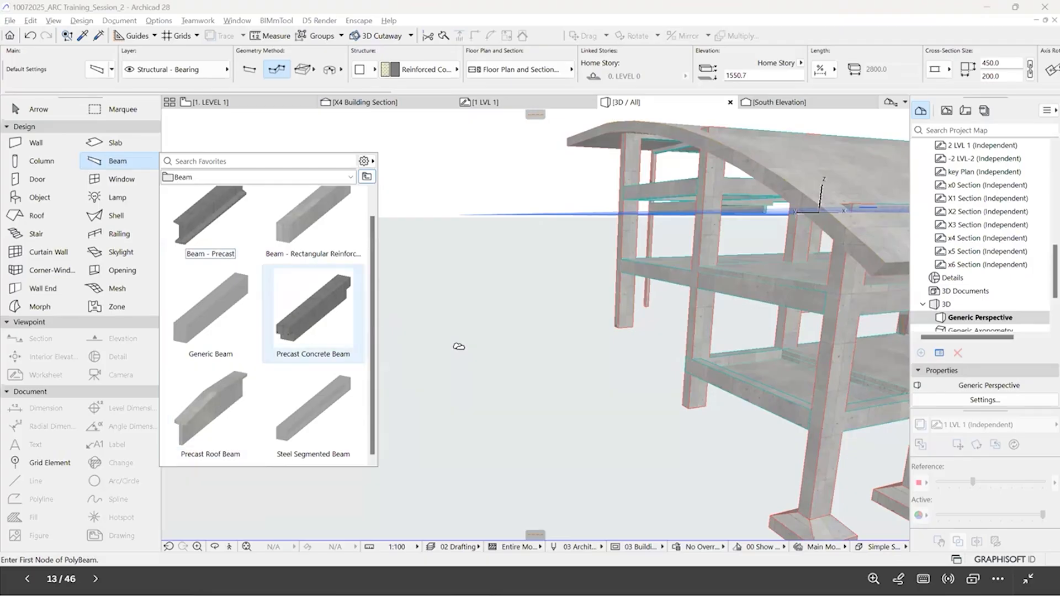
shift+middle_drag(234, 380, 397, 356)
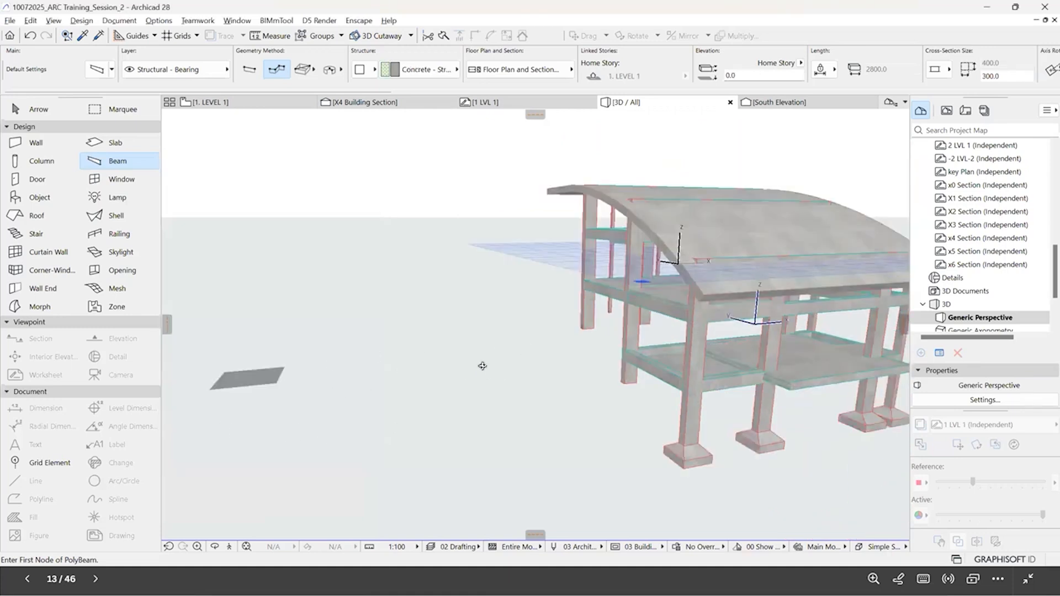
Step: Draw a precast concrete beam in the open space beside the frame building
click(233, 380)
double_click(523, 352)
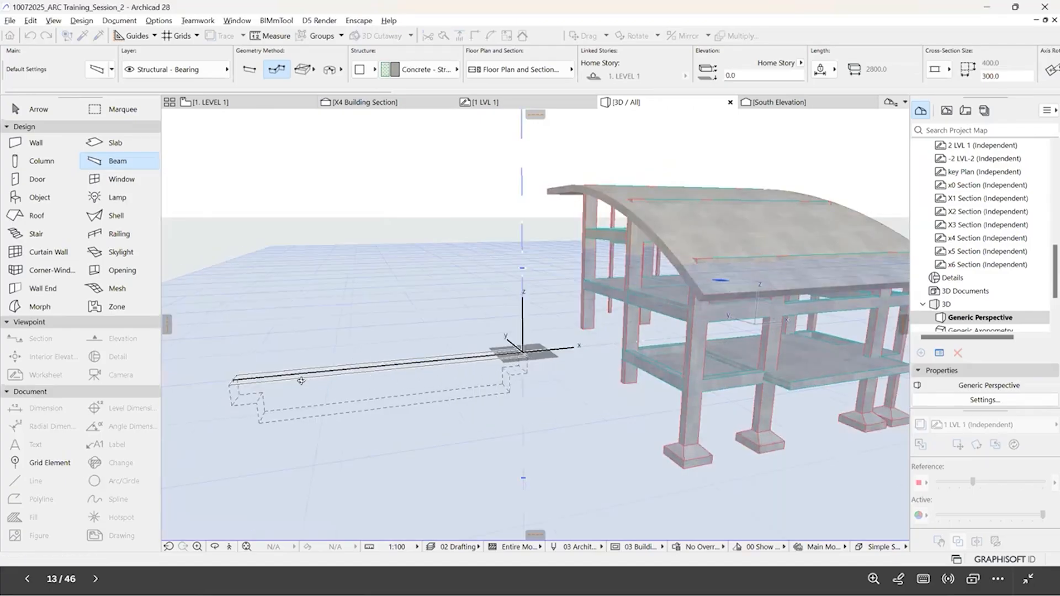
scroll(562, 389, up, 4)
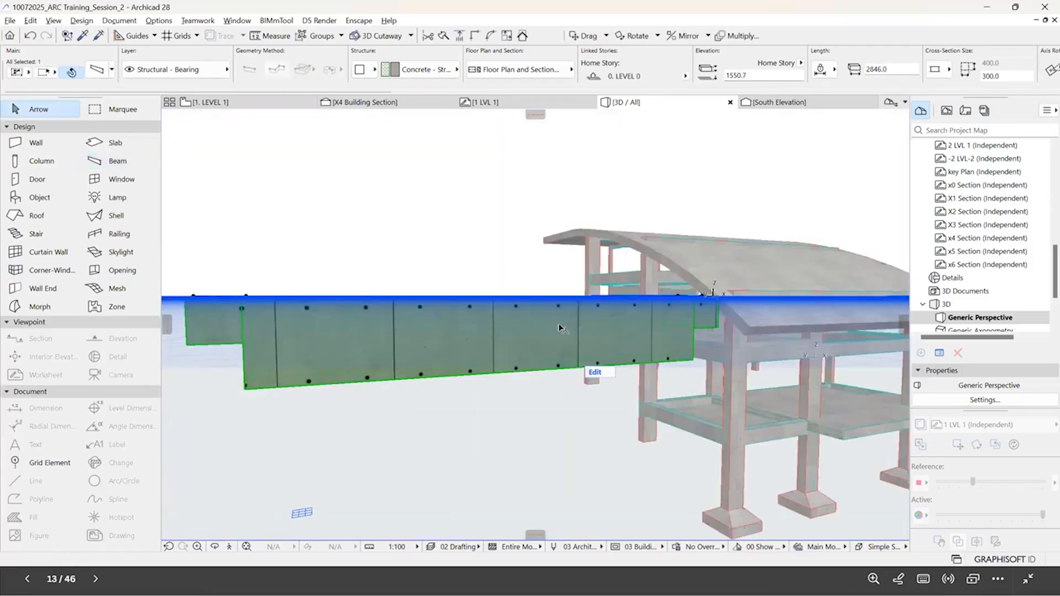
Step: Examine the precast beam's segments and notched ends in edit mode, and leave the mode
click(595, 372)
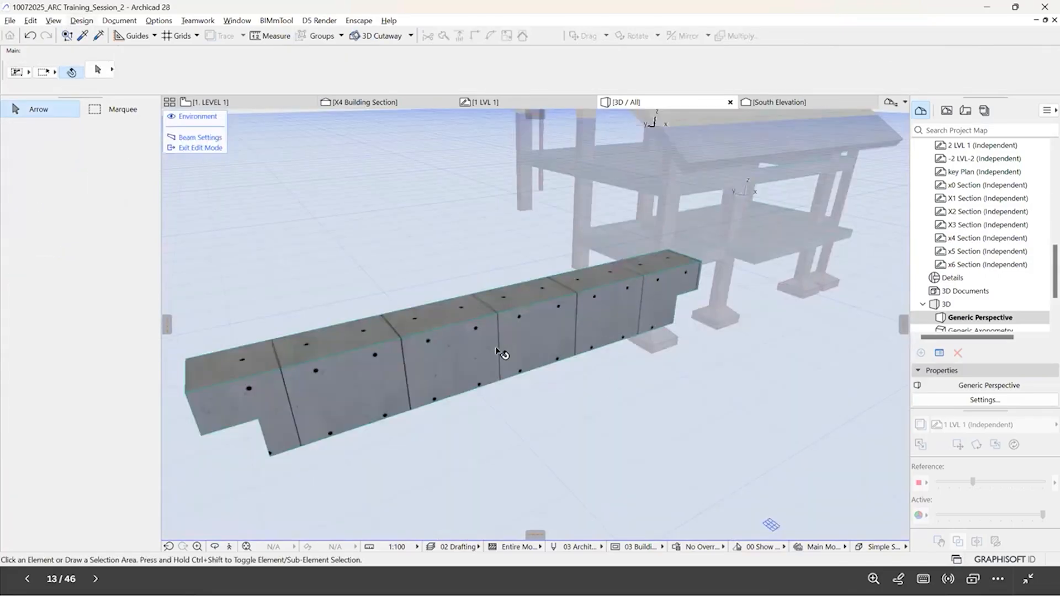
click(339, 299)
scroll(406, 328, down, 2)
shift+middle_drag(330, 370, 276, 383)
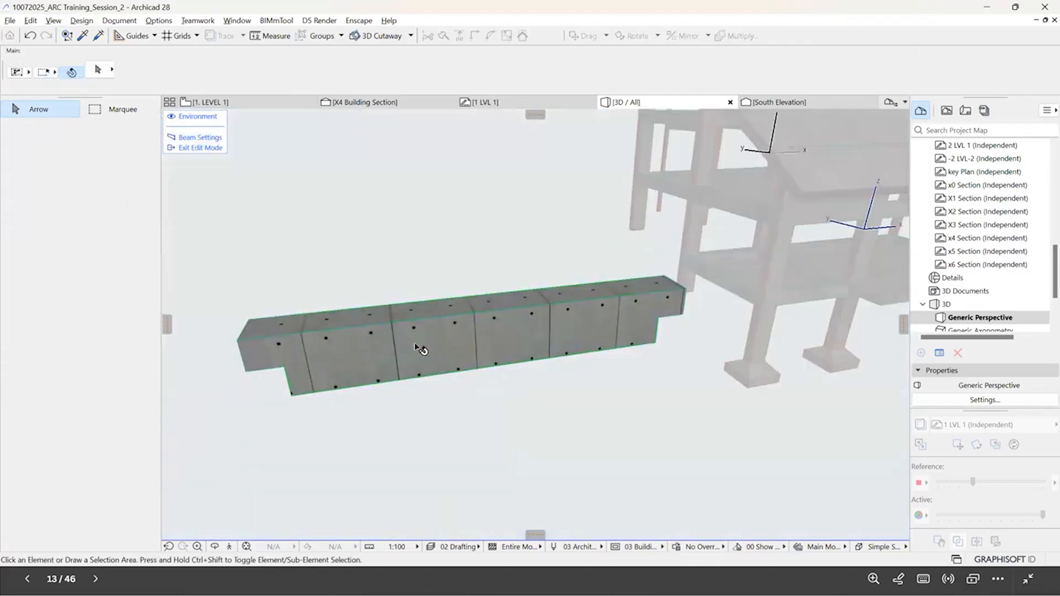
click(200, 148)
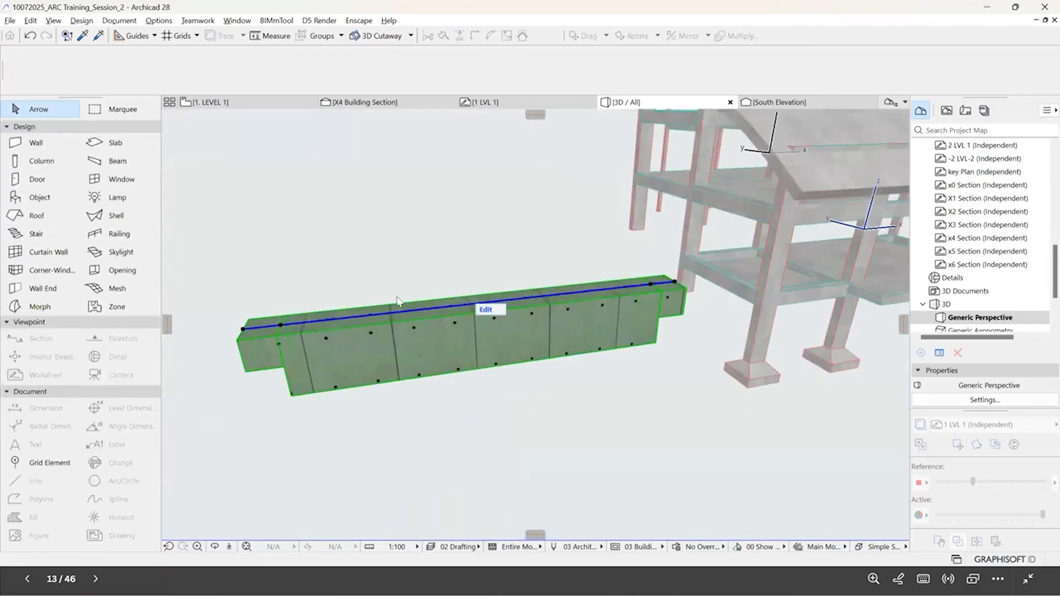
Step: Review the precast beam's segment settings, including its middle segment, and close them
double_click(513, 329)
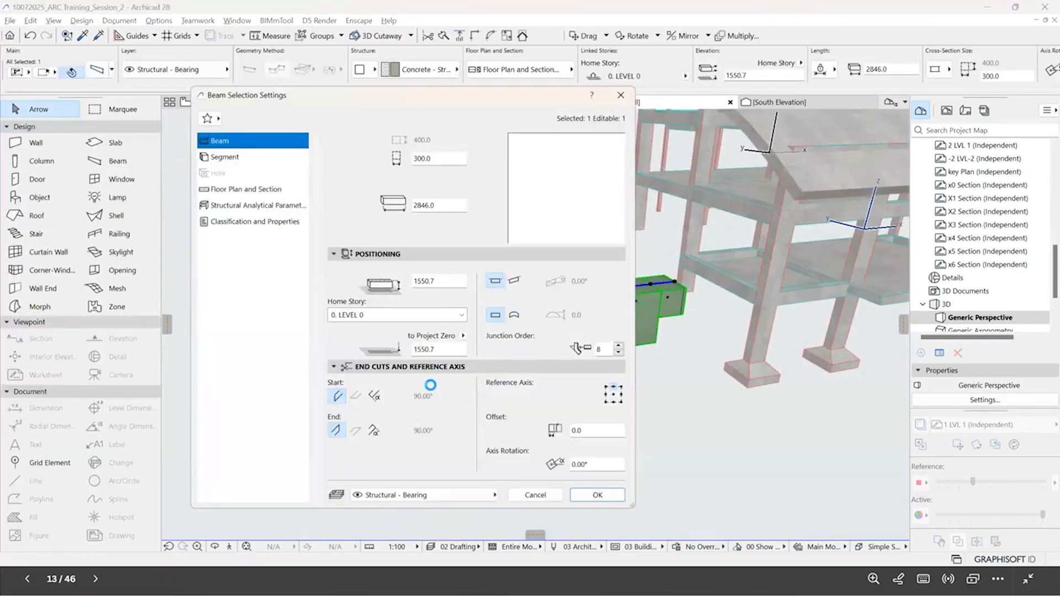
click(221, 158)
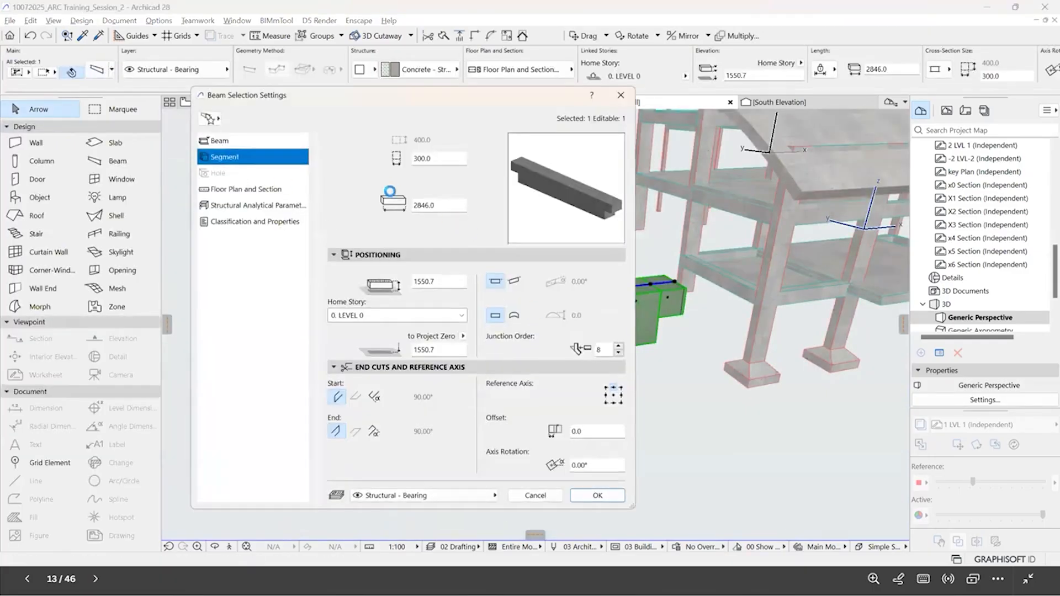
click(434, 193)
click(379, 165)
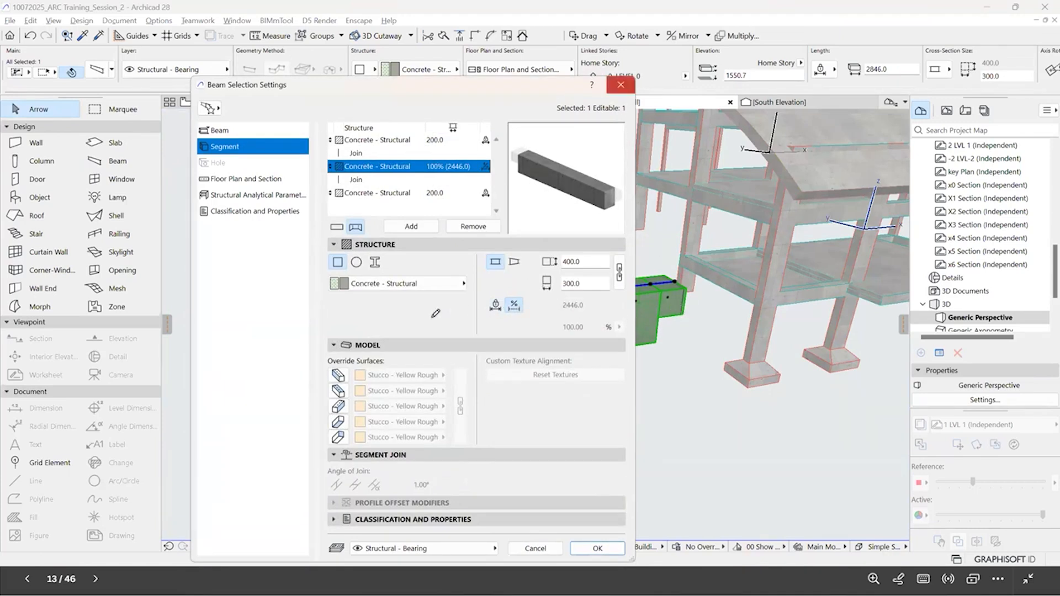
key(Return)
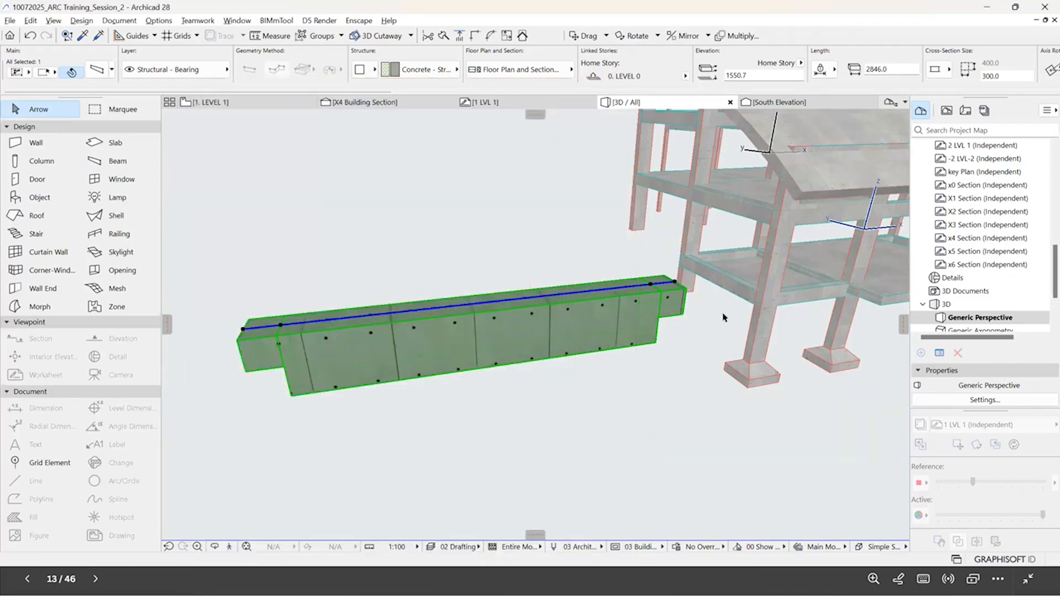
Step: Stretch the precast beam to a length of 6630.5 and replace it with a tapered precast single T-section beam
scroll(724, 318, down, 5)
key(ctrl+z)
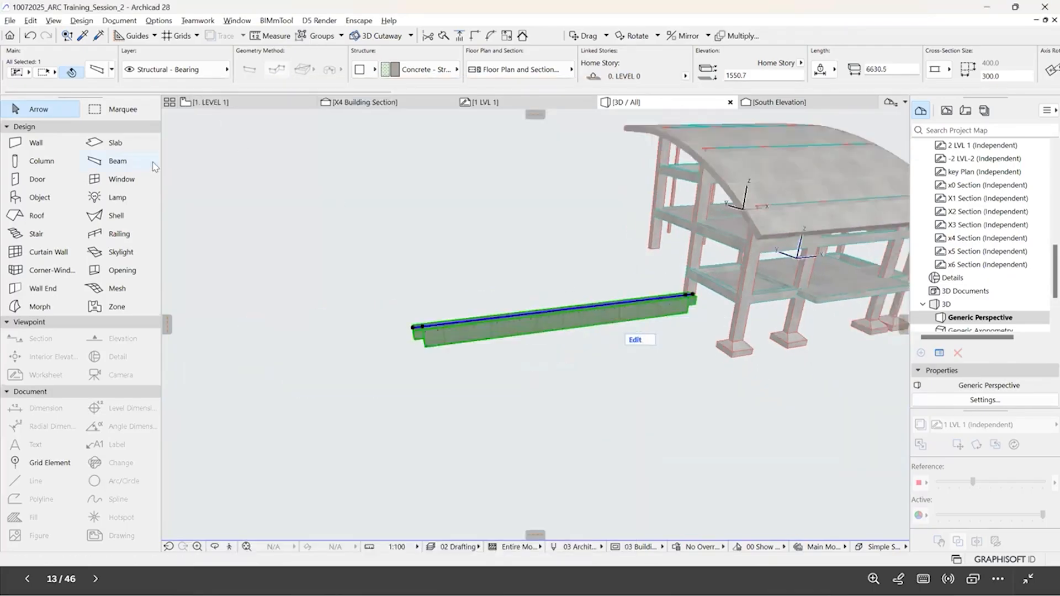
click(154, 165)
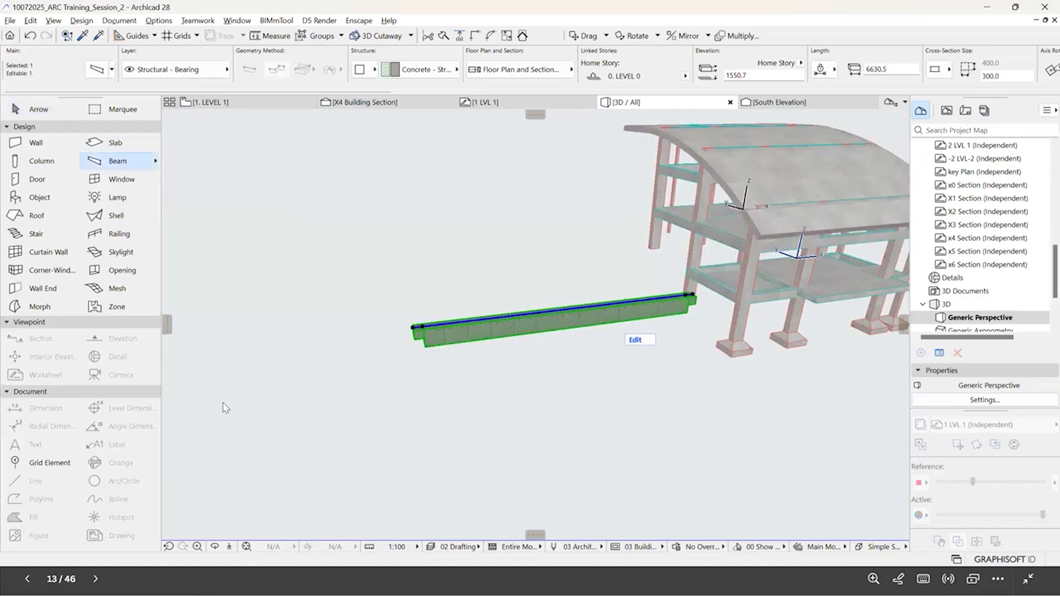
scroll(442, 262, up, 3)
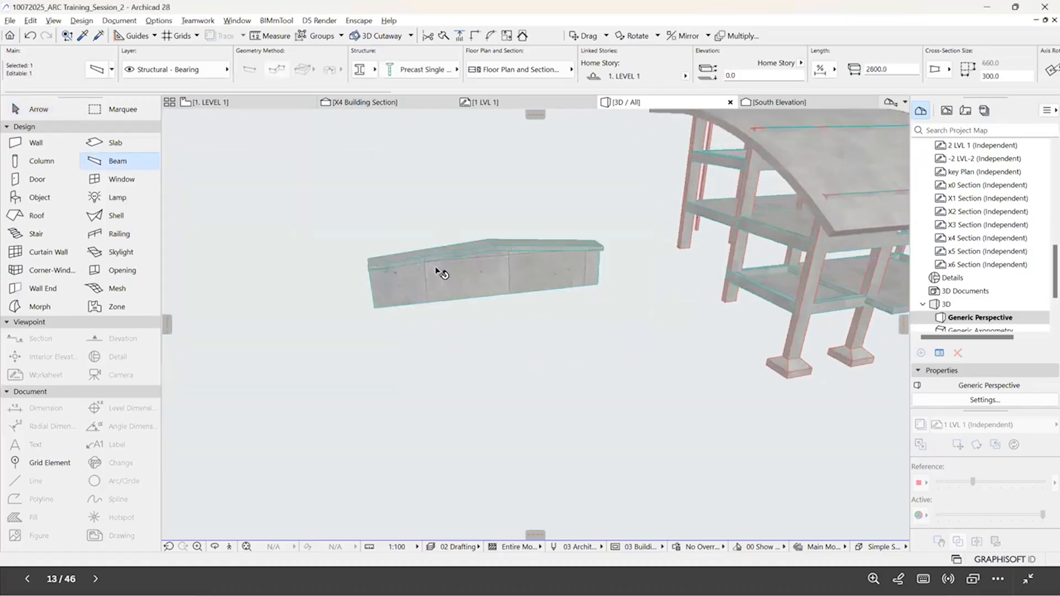
Step: Examine the tapered T-section beam's end profile and segments from several sides and in edit mode
scroll(386, 285, up, 3)
shift+middle_drag(383, 286, 615, 305)
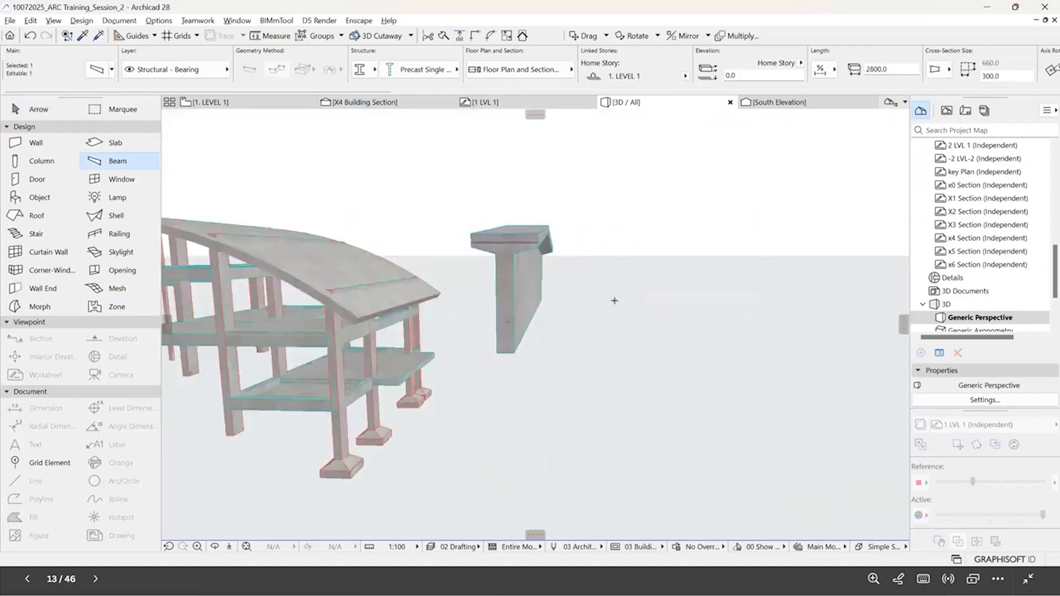
key(Escape)
shift+middle_drag(484, 289, 312, 312)
key(Escape)
double_click(279, 338)
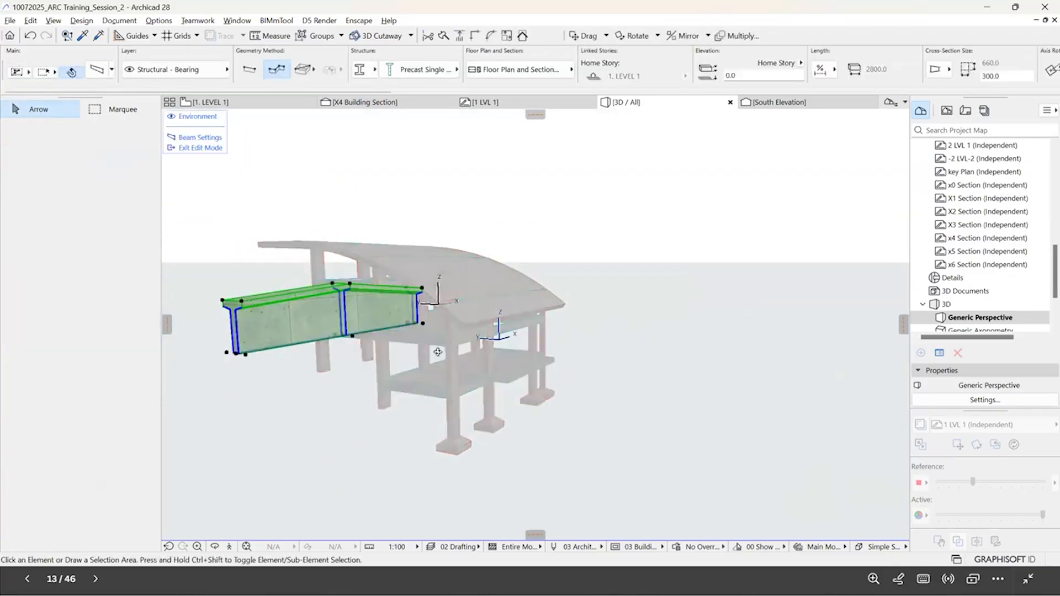
click(401, 312)
shift+middle_drag(403, 308, 433, 312)
Step: Leave edit mode and delete the tapered T-section beam beside the frame building
click(734, 287)
key(Escape)
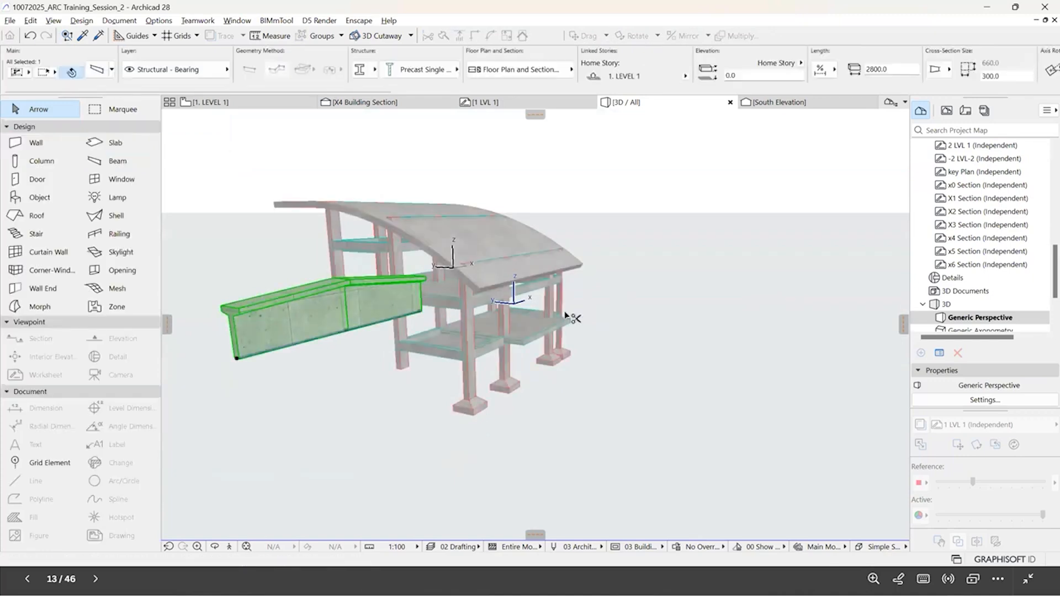
key(Delete)
shift+middle_drag(491, 493, 505, 473)
scroll(505, 476, up, 3)
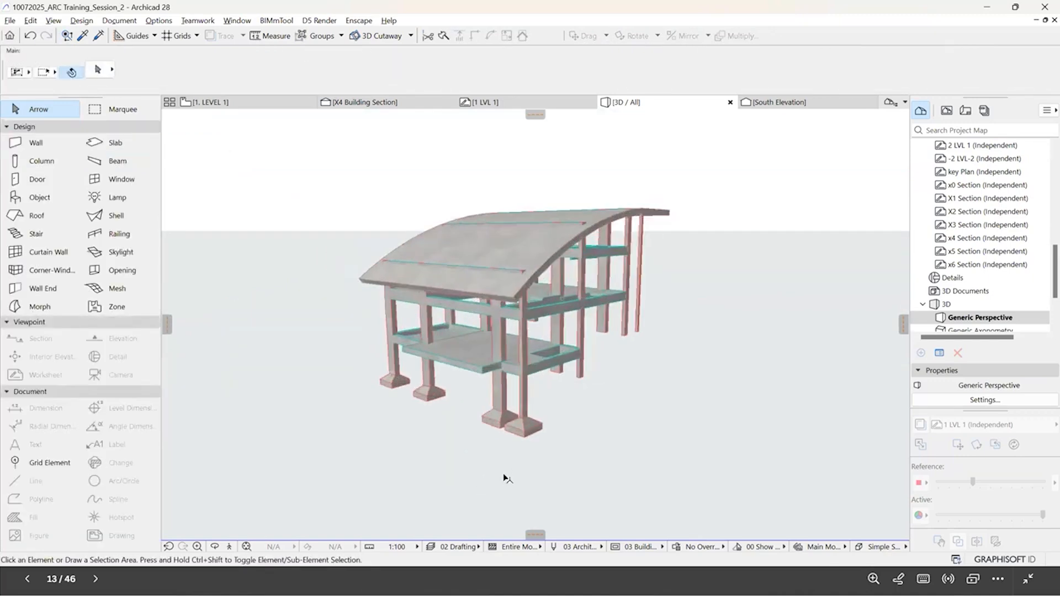
Step: Examine the concrete frame from several angles, checking where the columns meet the curved shell roof
scroll(505, 478, up, 3)
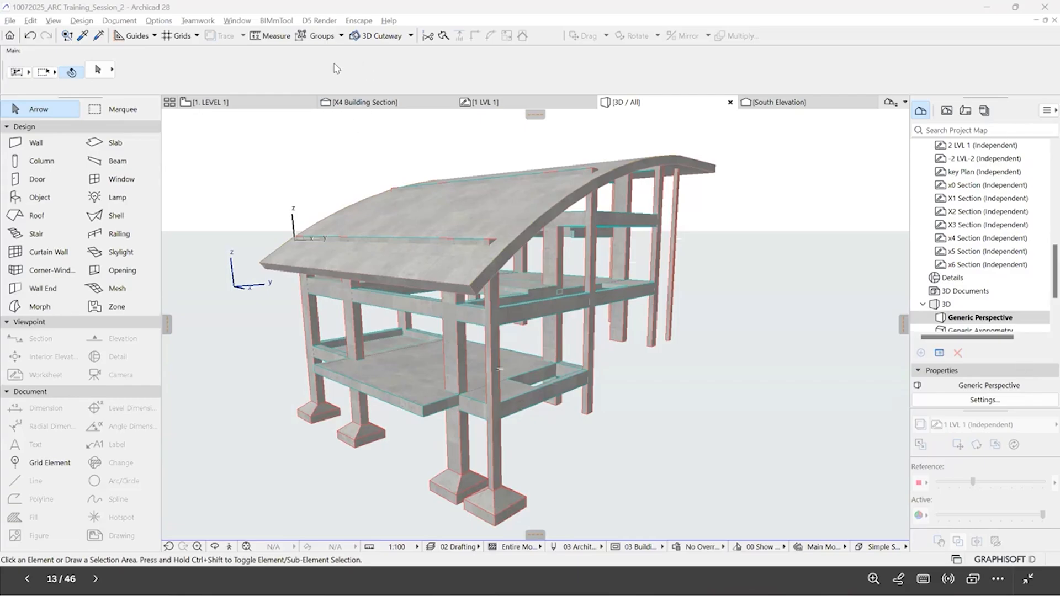
scroll(624, 197, down, 2)
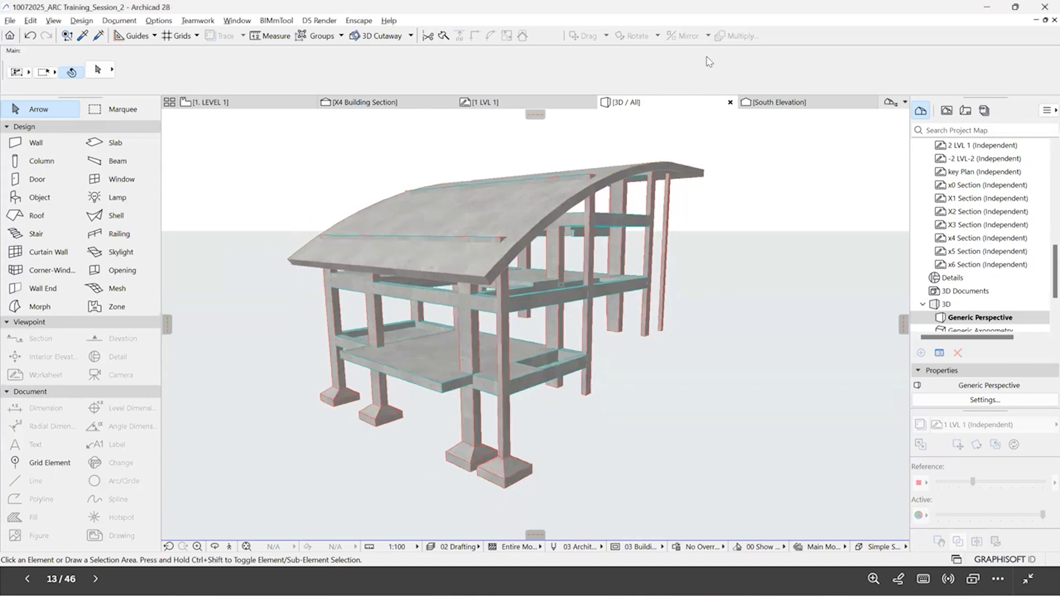
scroll(725, 102, up, 2)
scroll(366, 332, down, 1)
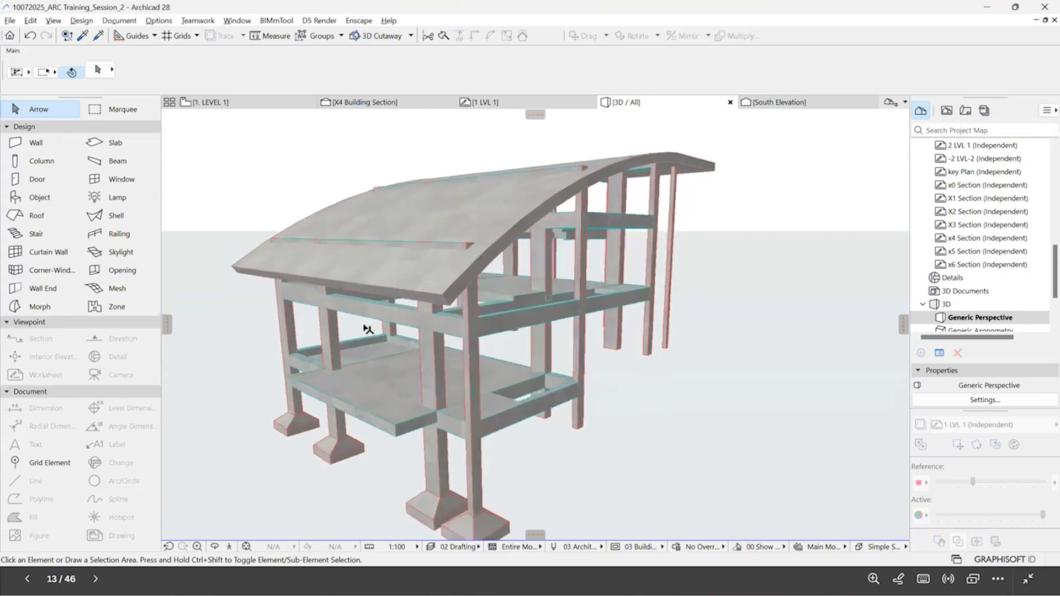
scroll(428, 310, up, 3)
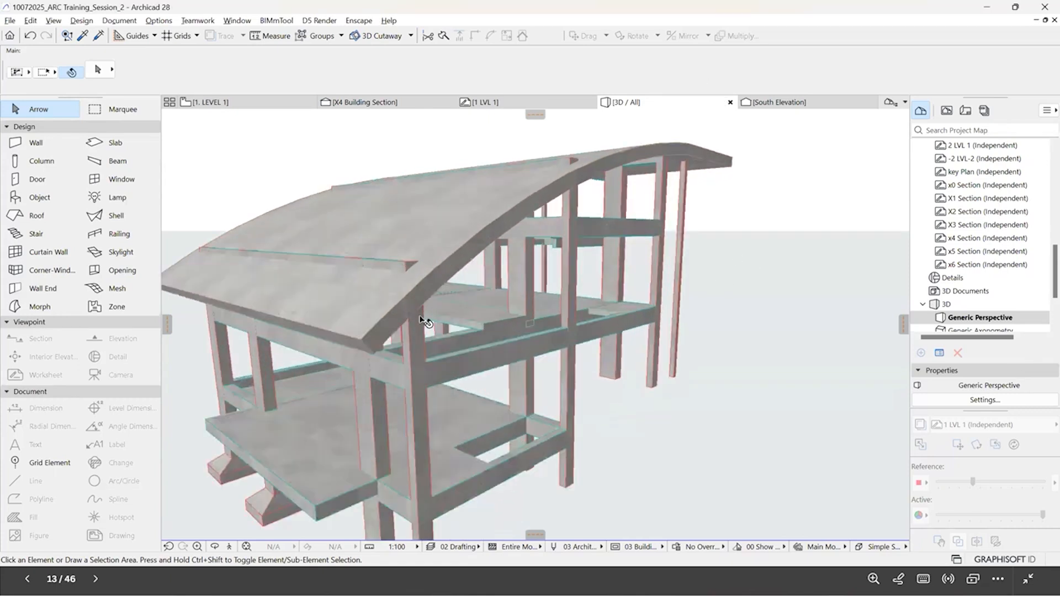
drag(398, 301, 630, 313)
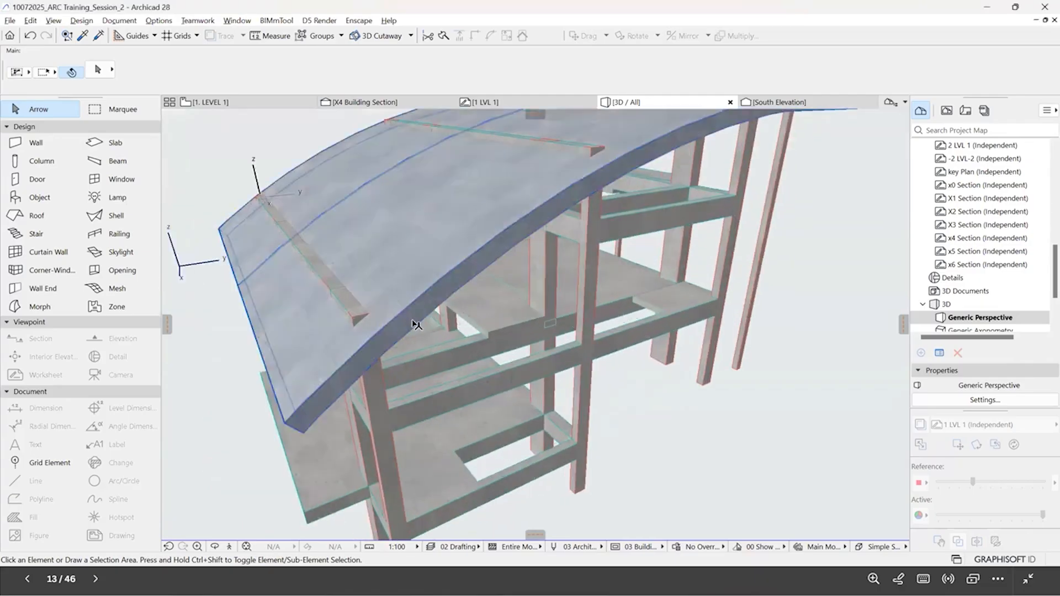
shift+middle_drag(474, 317, 331, 318)
scroll(321, 317, down, 3)
click(324, 323)
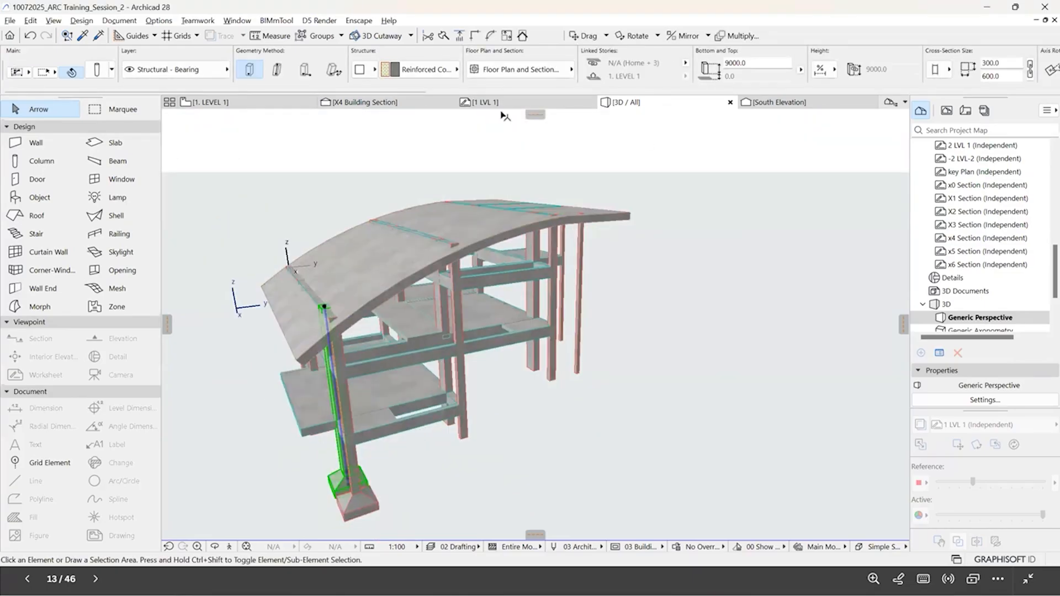
key(Escape)
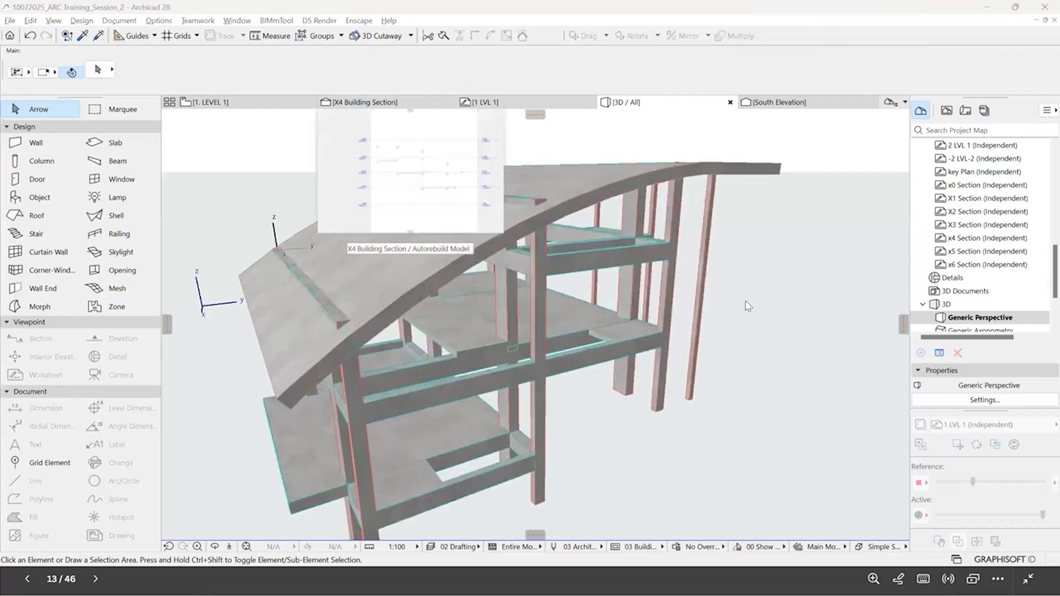
Step: Switch to the ArchicadBIMProgram presentation in Brave and advance to the Architecture model slide
key(alt+Tab)
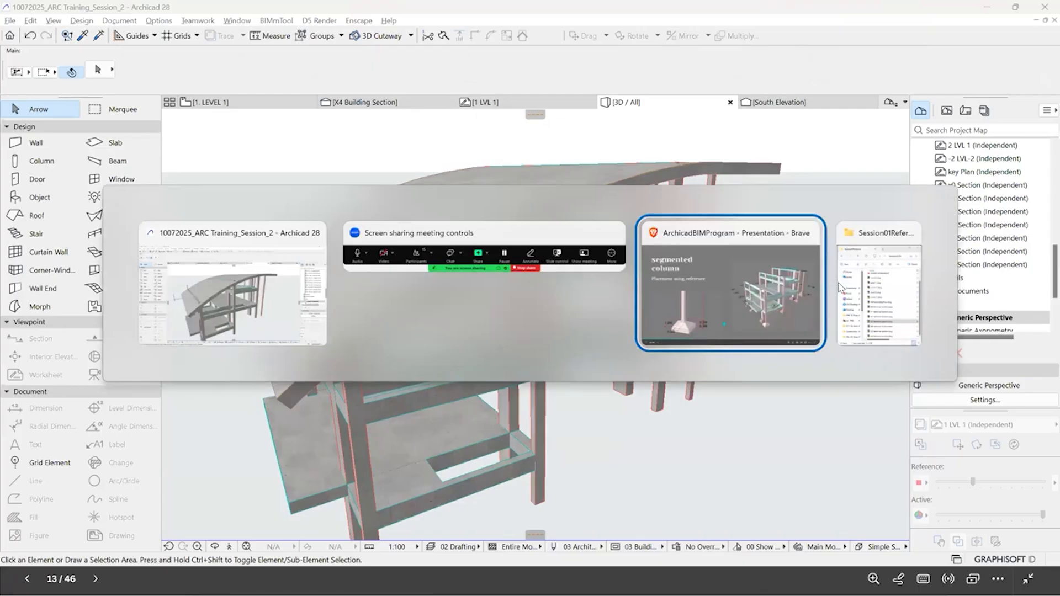
key(alt+Tab)
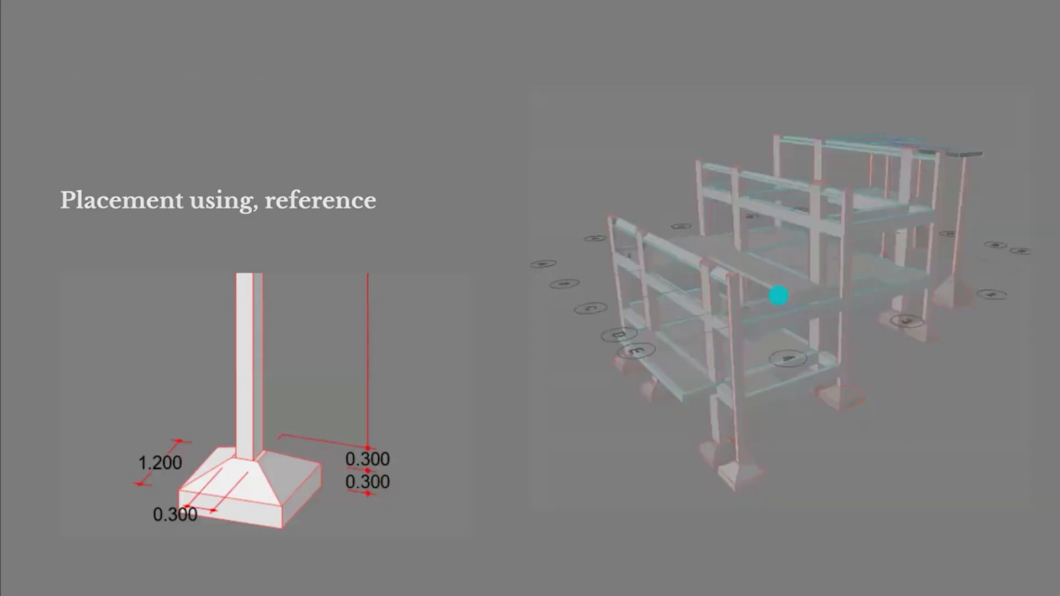
key(Right)
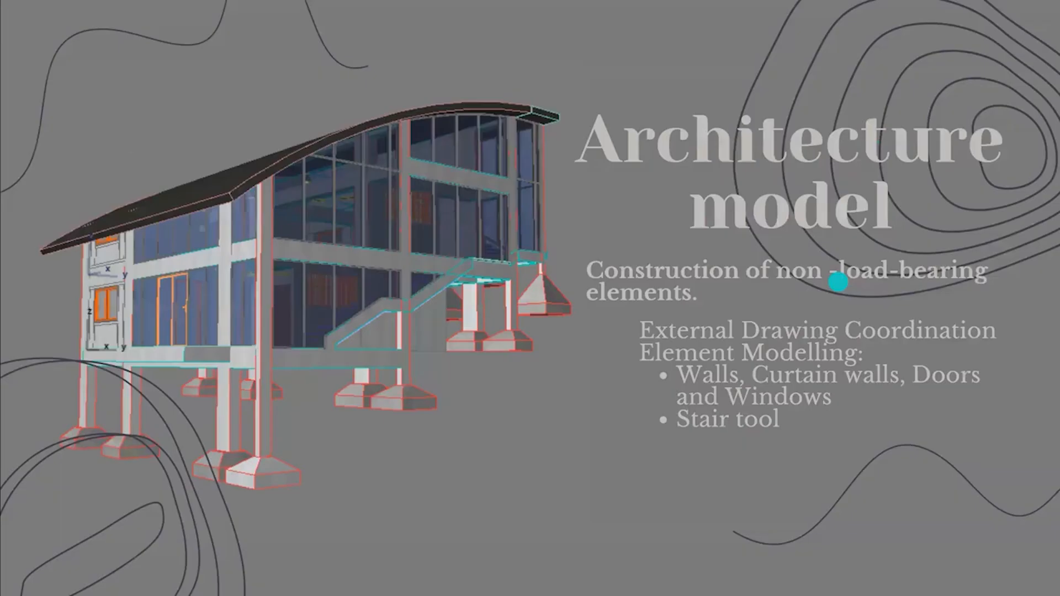
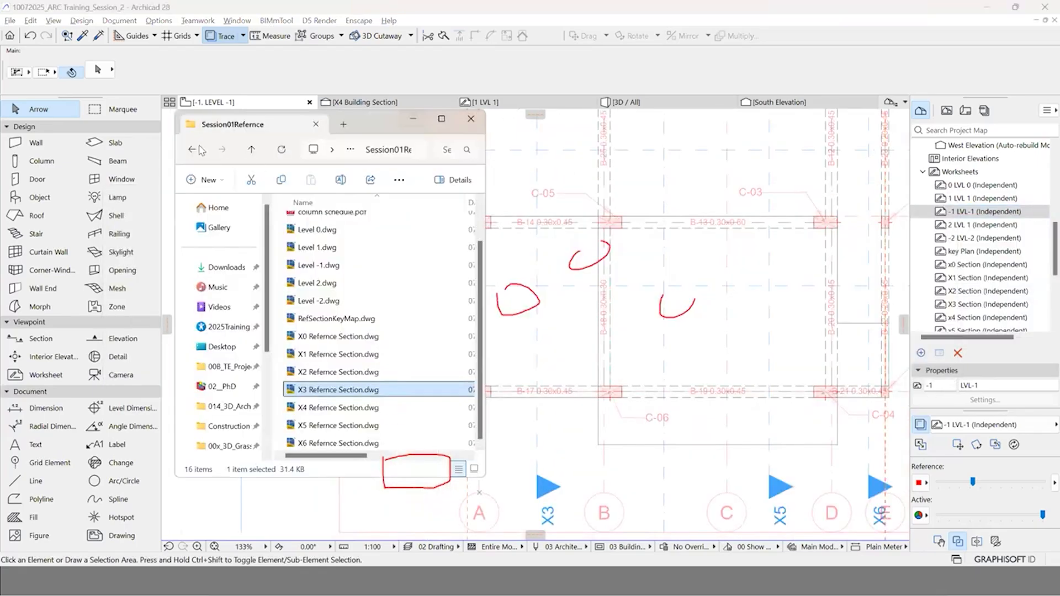
Step: Browse to the Session02 dwg folder in File Explorer and select 20250115_BIM_TrainingFile_Arc_Level-1.dwg
click(193, 149)
click(193, 149)
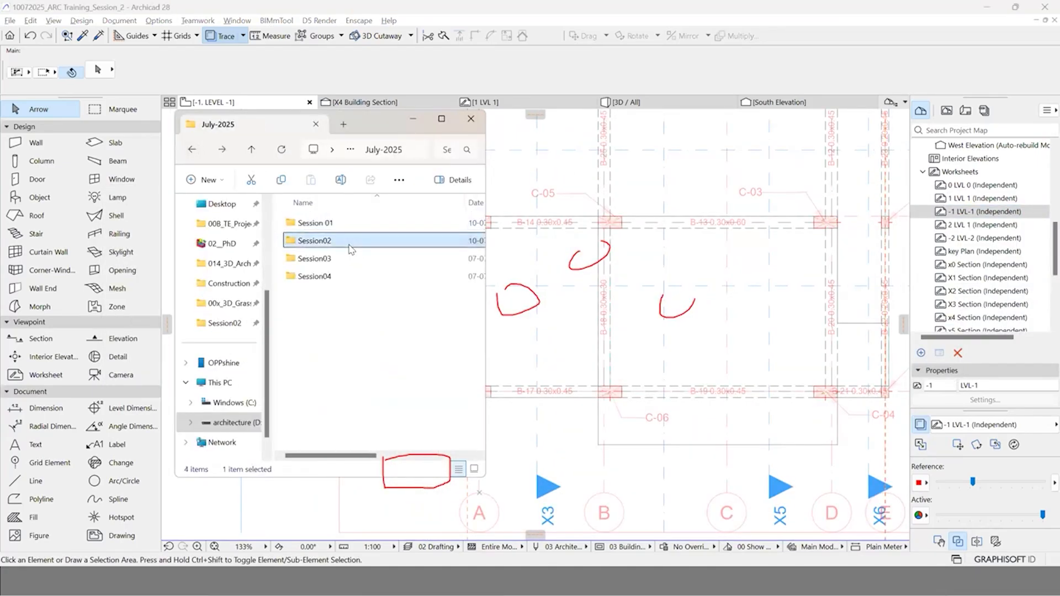
double_click(348, 241)
click(350, 247)
double_click(349, 242)
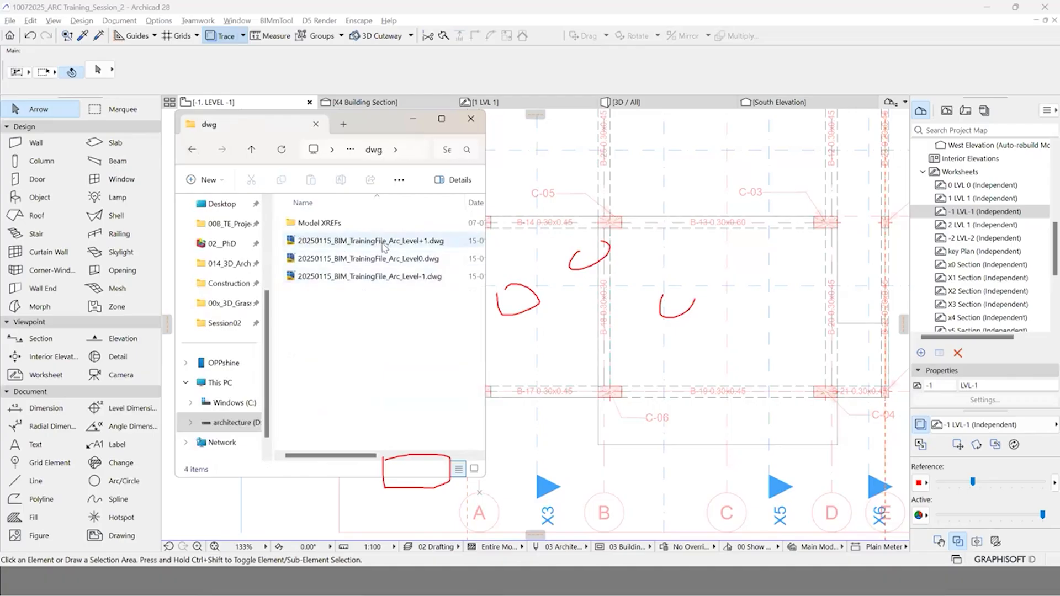
click(365, 277)
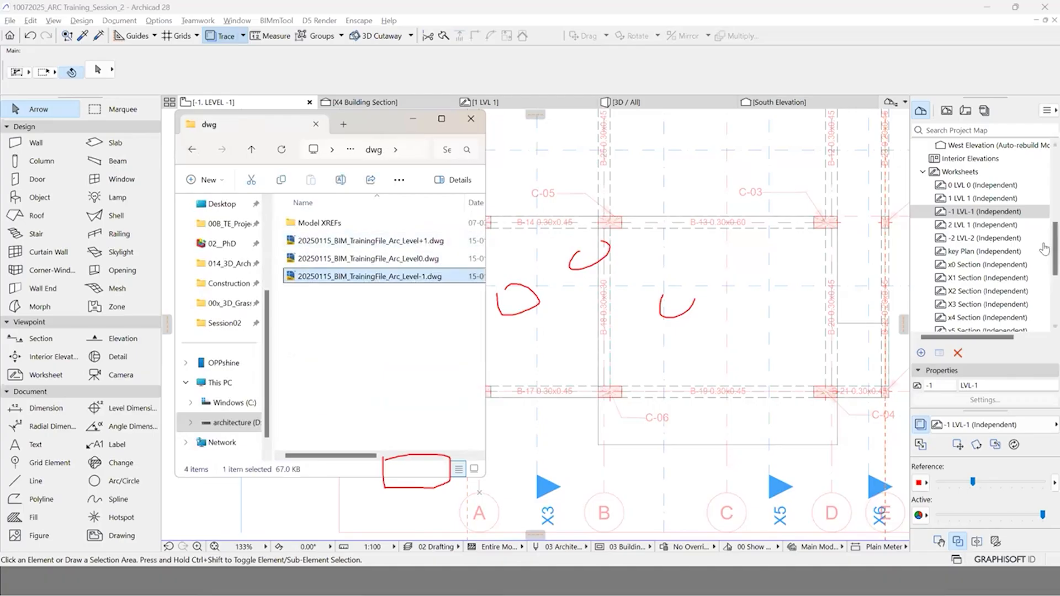
Step: Switch back to Archicad and start a new independent worksheet in the project map
click(977, 184)
right_click(964, 172)
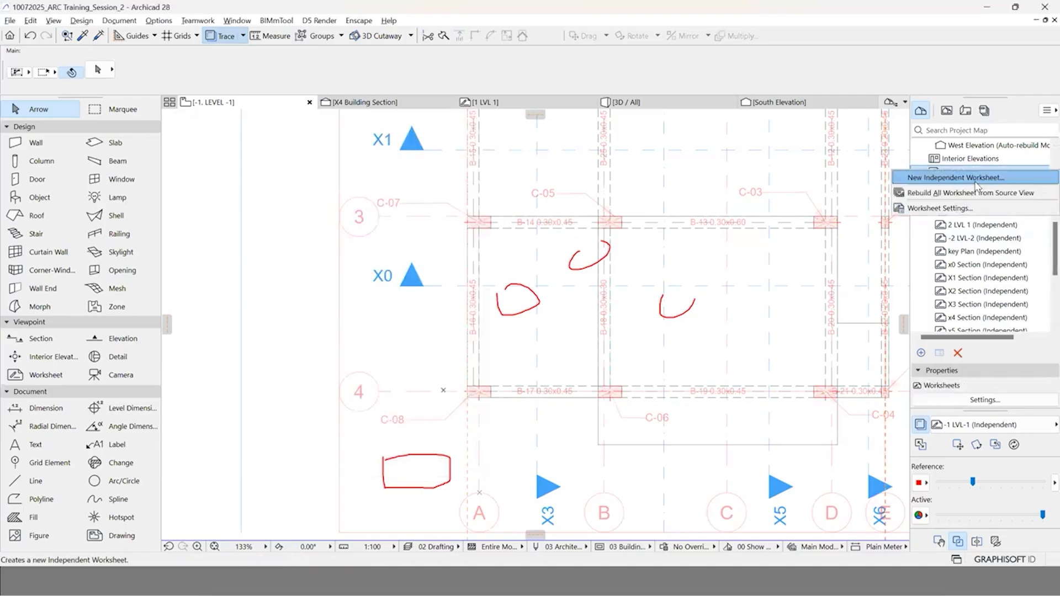
click(946, 177)
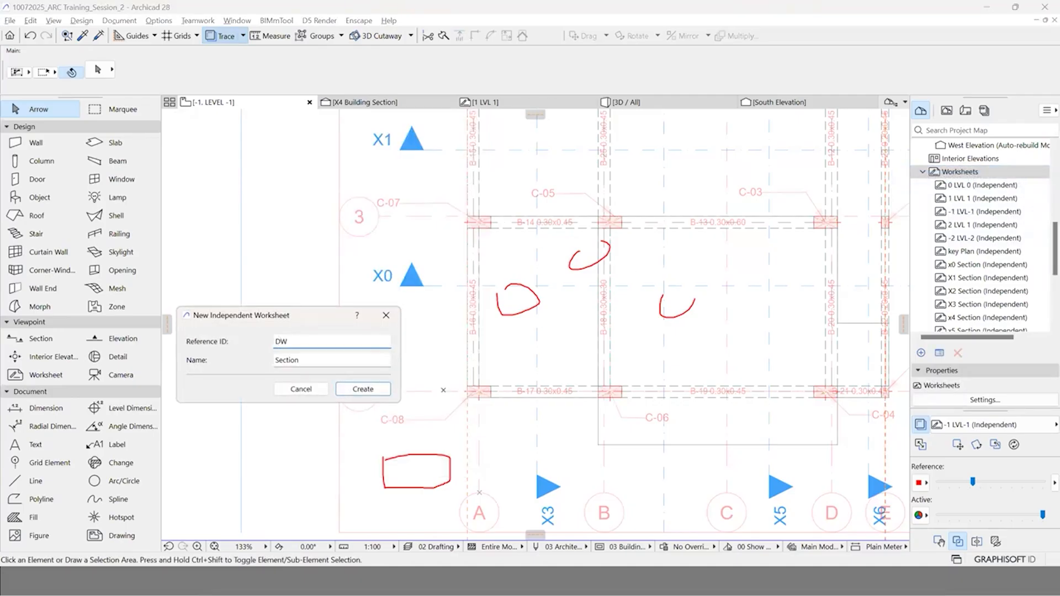
Step: Create an independent worksheet with reference ID FP and name LVL-1
text(FP)
key(Tab)
text(L)
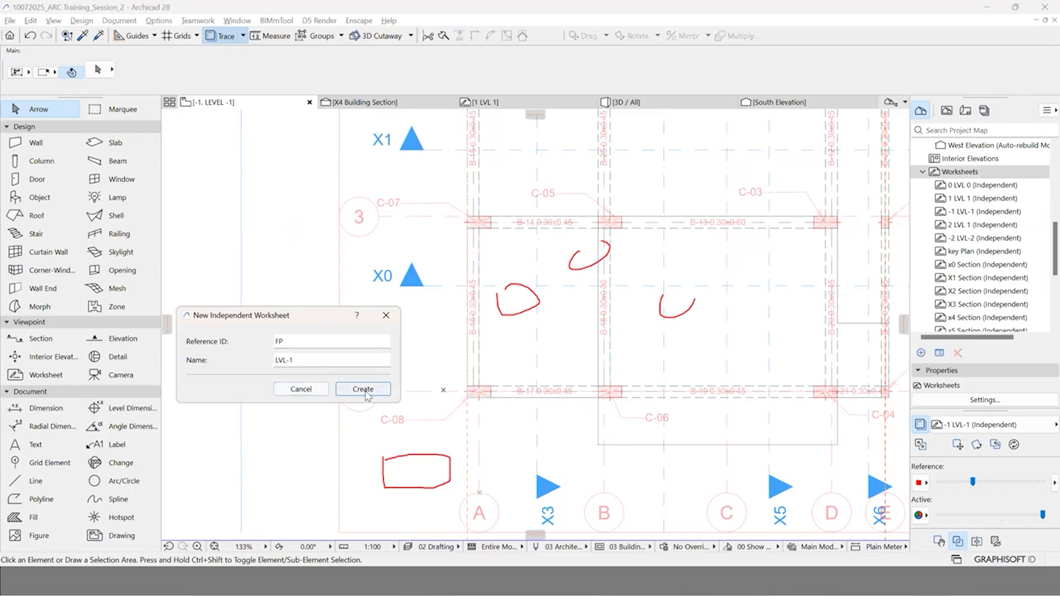
click(341, 391)
Step: Place the Arc_Level-1 drawing in the FP LVL-1 worksheet at 1 millimeter per drawing unit and move its grid A end onto the origin
key(alt+Tab)
drag(318, 274, 547, 362)
click(766, 264)
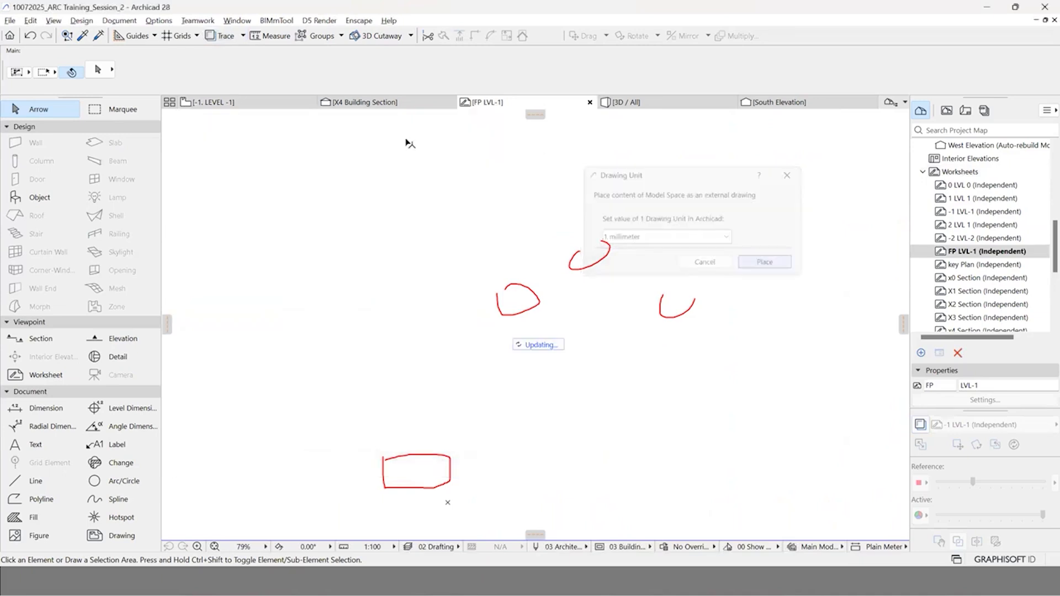
scroll(554, 308, down, 3)
scroll(495, 383, up, 3)
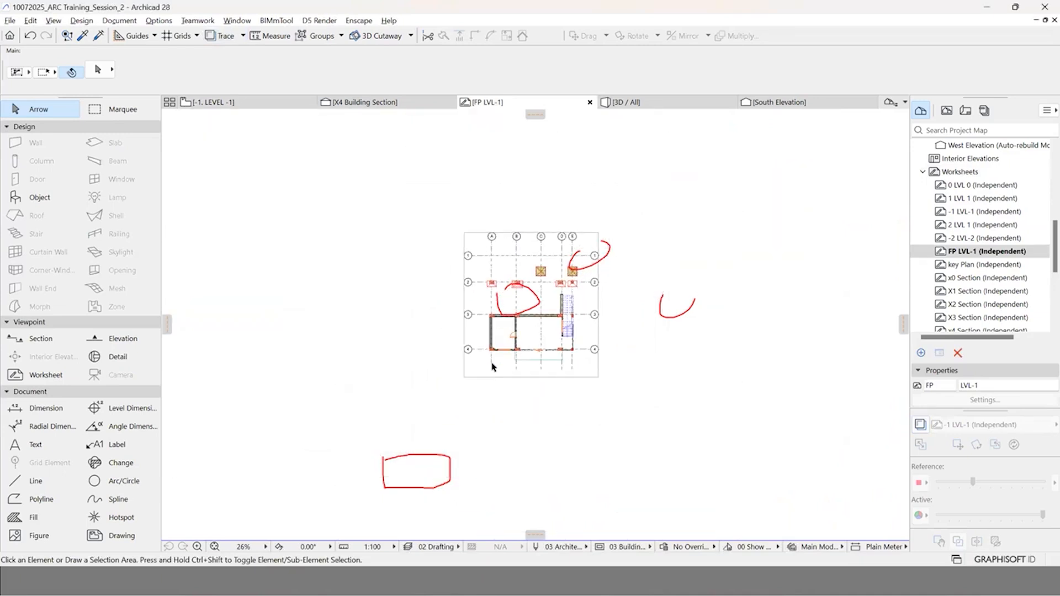
drag(494, 351, 521, 310)
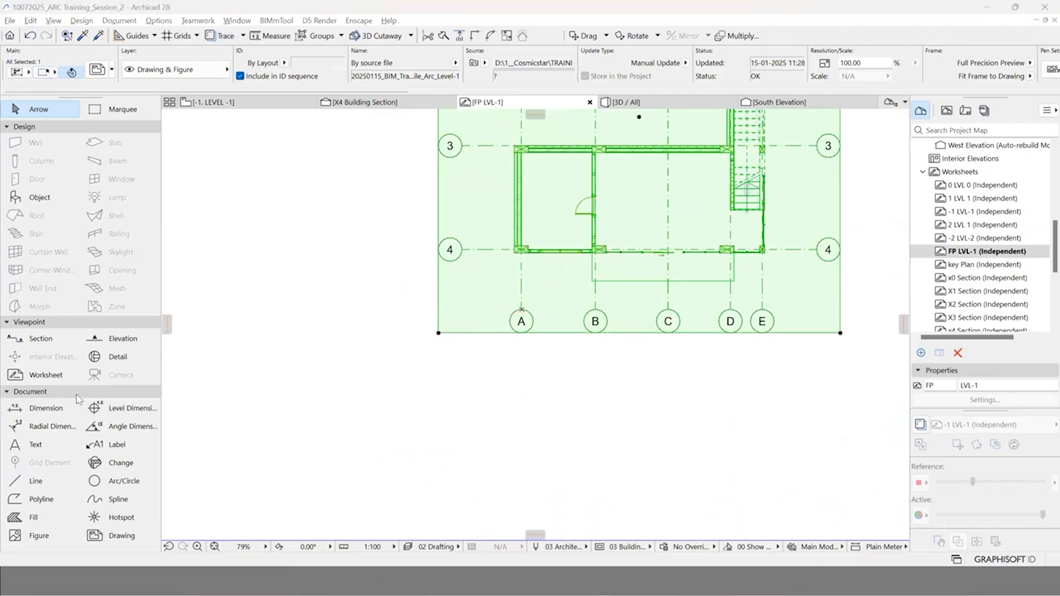
Step: Return to the LEVEL -1 floor plan and show the FP LVL-1 worksheet as its trace reference
click(220, 106)
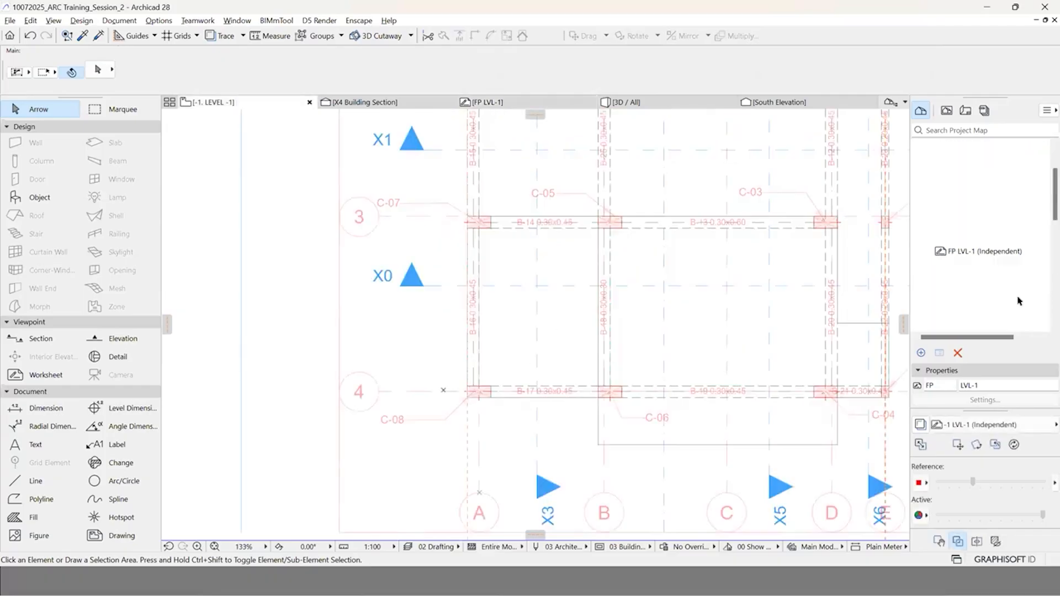
scroll(1000, 259, down, 10)
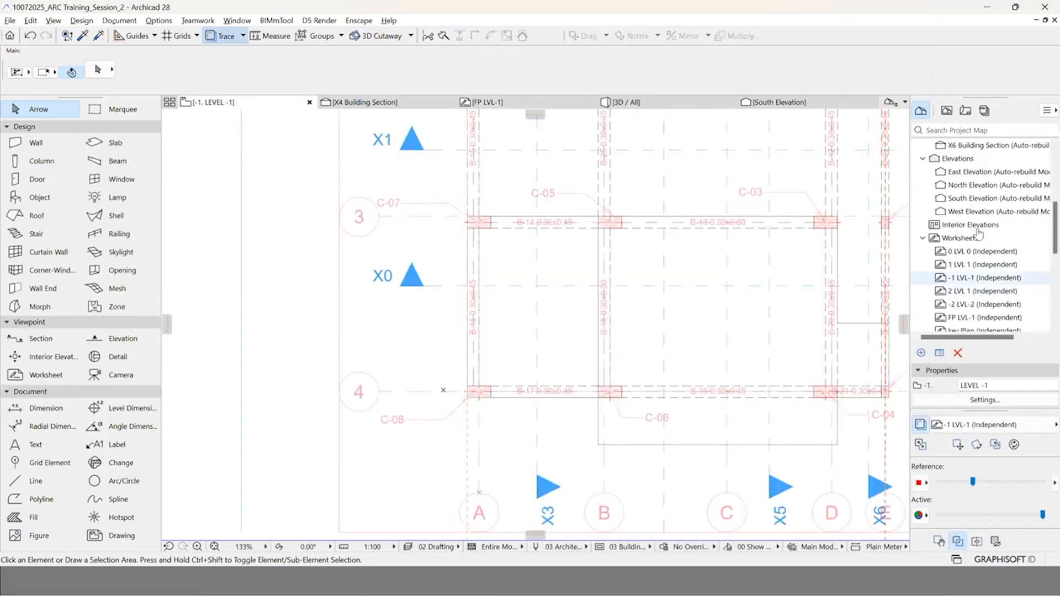
scroll(983, 224, up, 5)
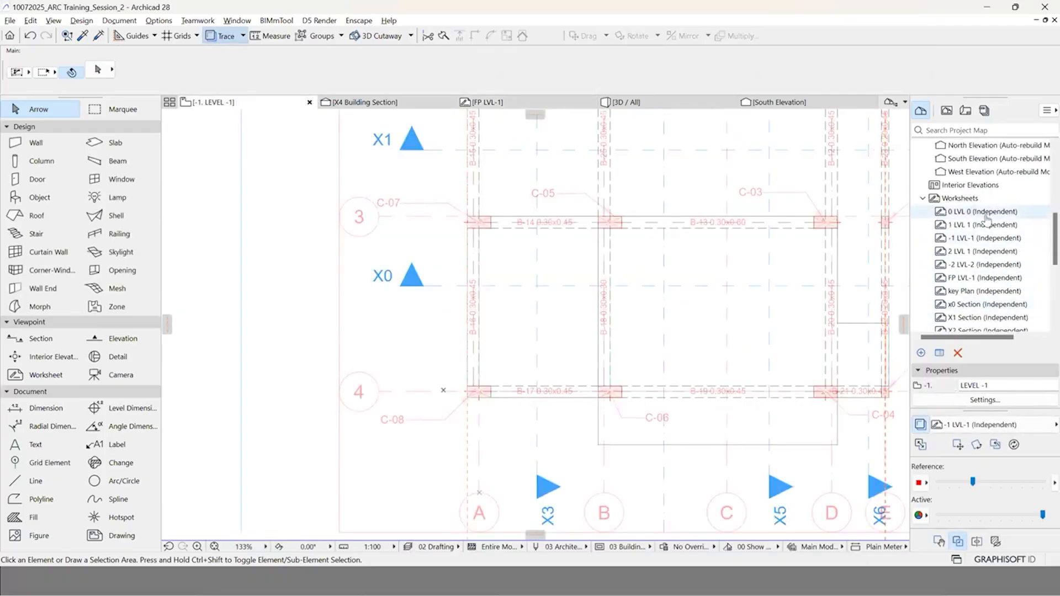
scroll(973, 204, down, 3)
right_click(974, 200)
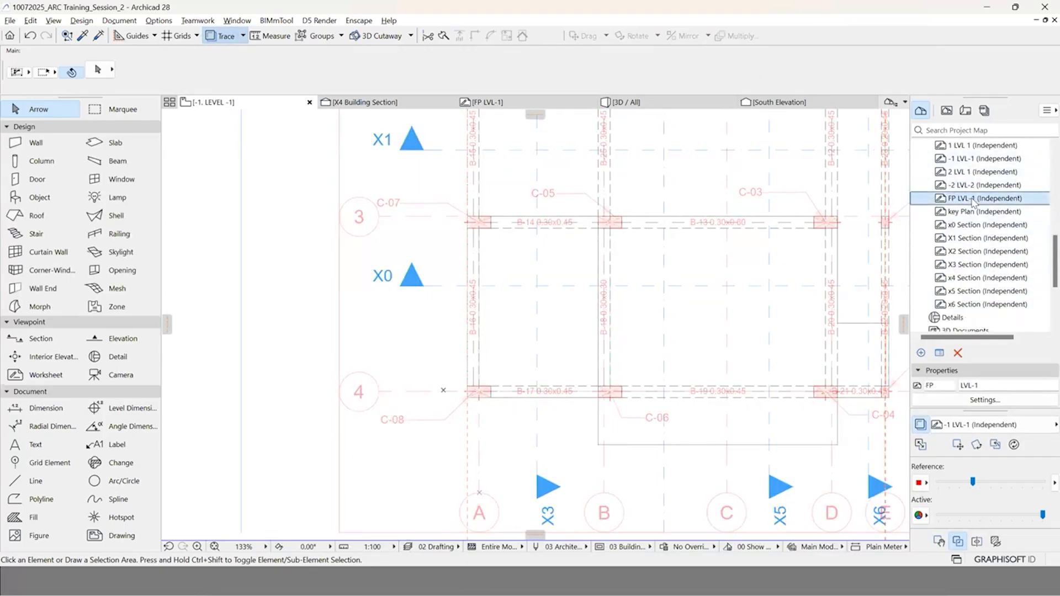
click(977, 279)
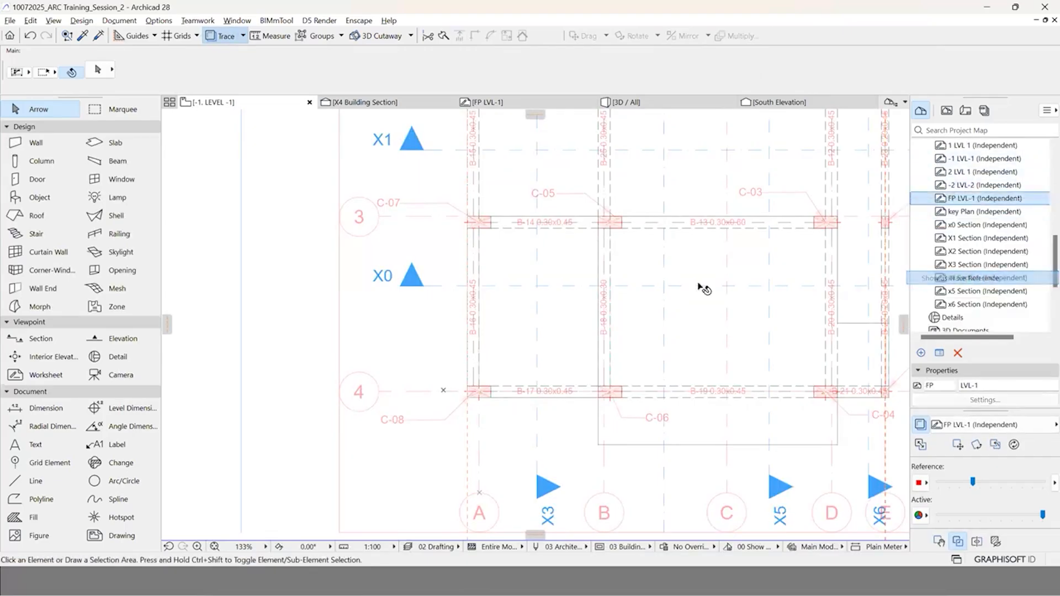
Step: Examine the traced walls, columns and door opening between grid lines 3 and 4 on the LEVEL -1 plan
scroll(533, 402, up, 3)
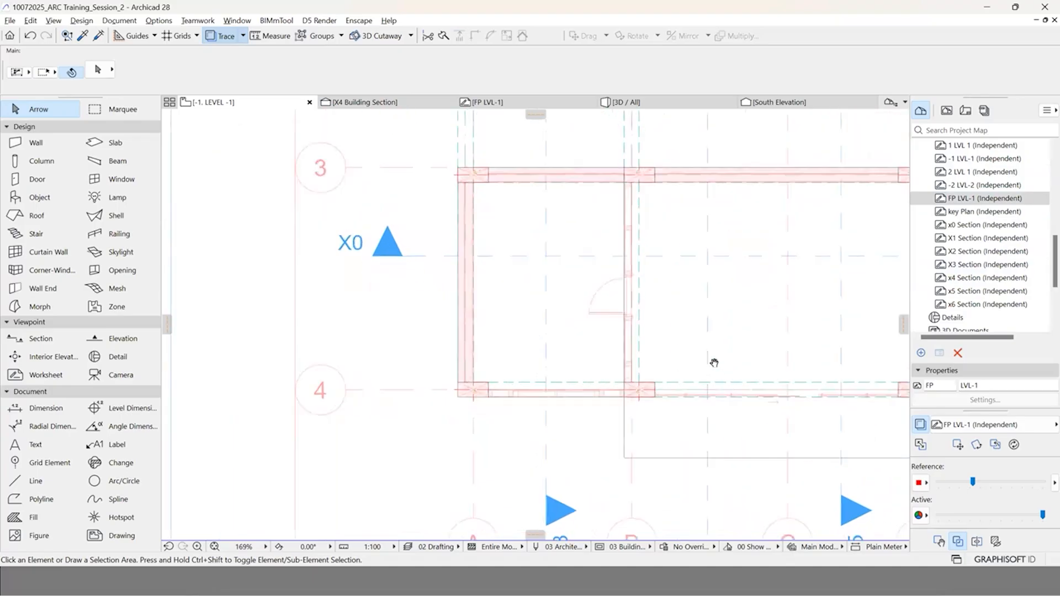
scroll(620, 433, up, 1)
scroll(623, 227, up, 7)
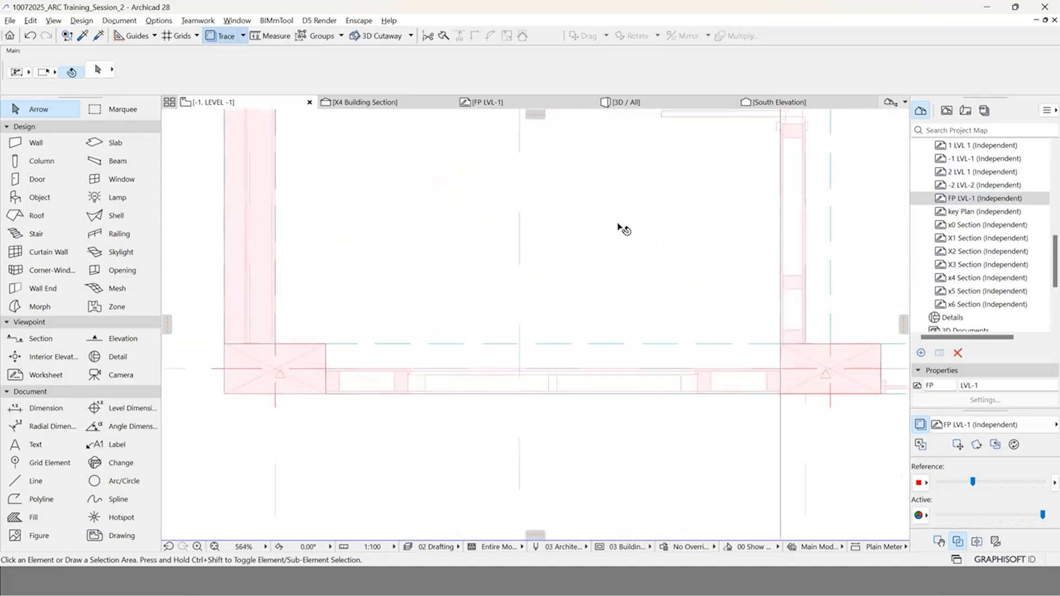
scroll(627, 232, down, 7)
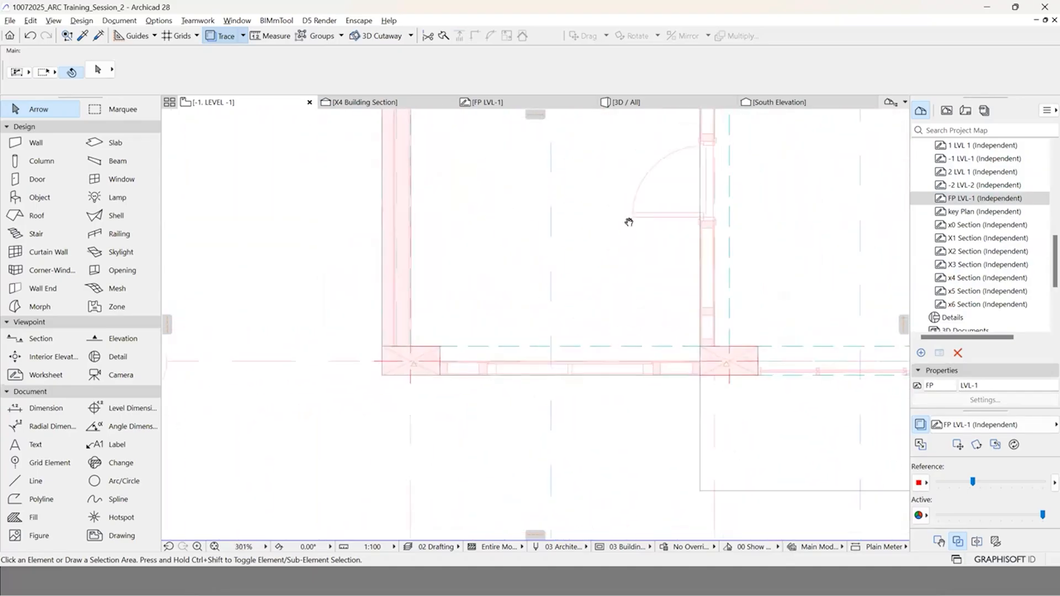
middle_drag(343, 425, 290, 524)
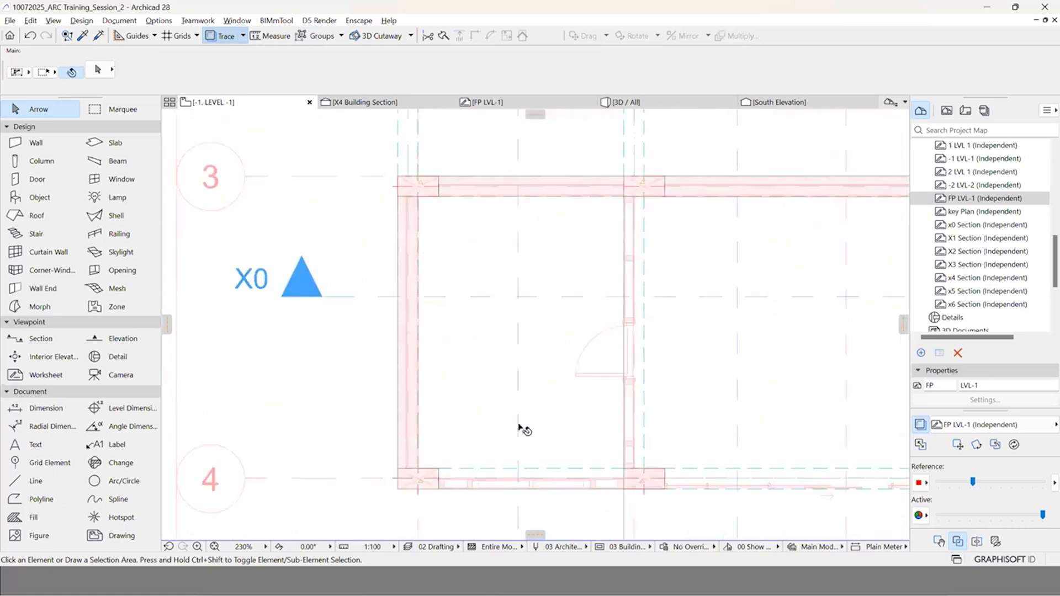
middle_drag(520, 425, 499, 446)
scroll(481, 415, up, 2)
scroll(658, 353, down, 5)
scroll(624, 231, up, 2)
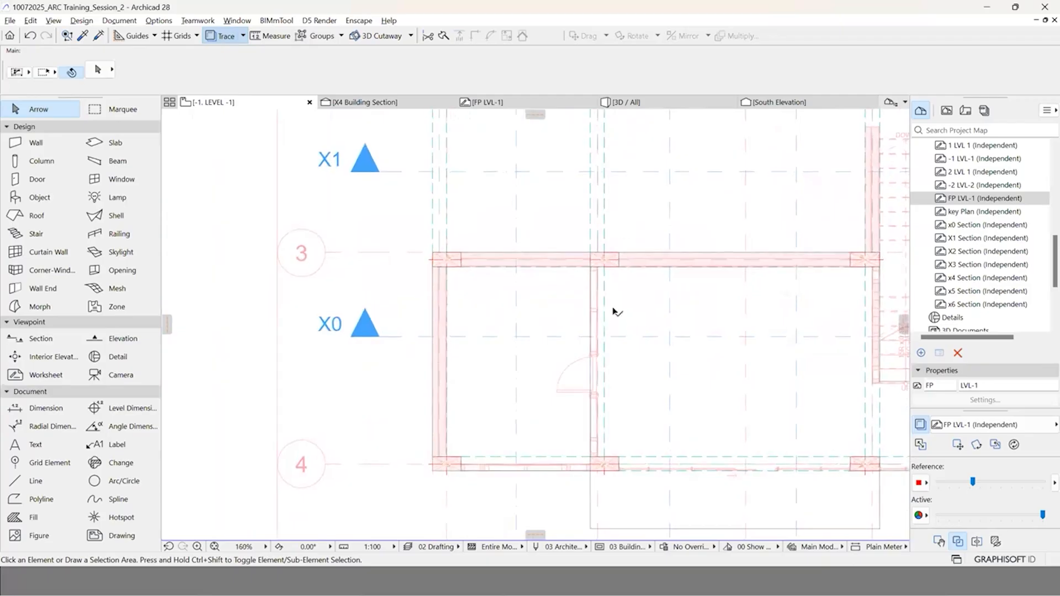
scroll(632, 369, up, 4)
scroll(610, 305, up, 1)
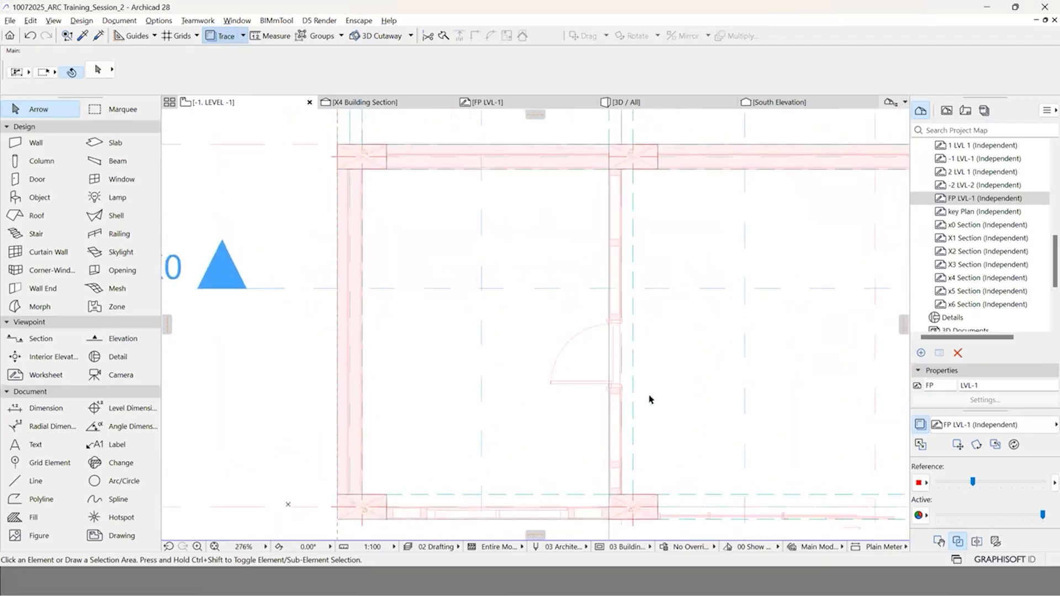
scroll(538, 259, down, 3)
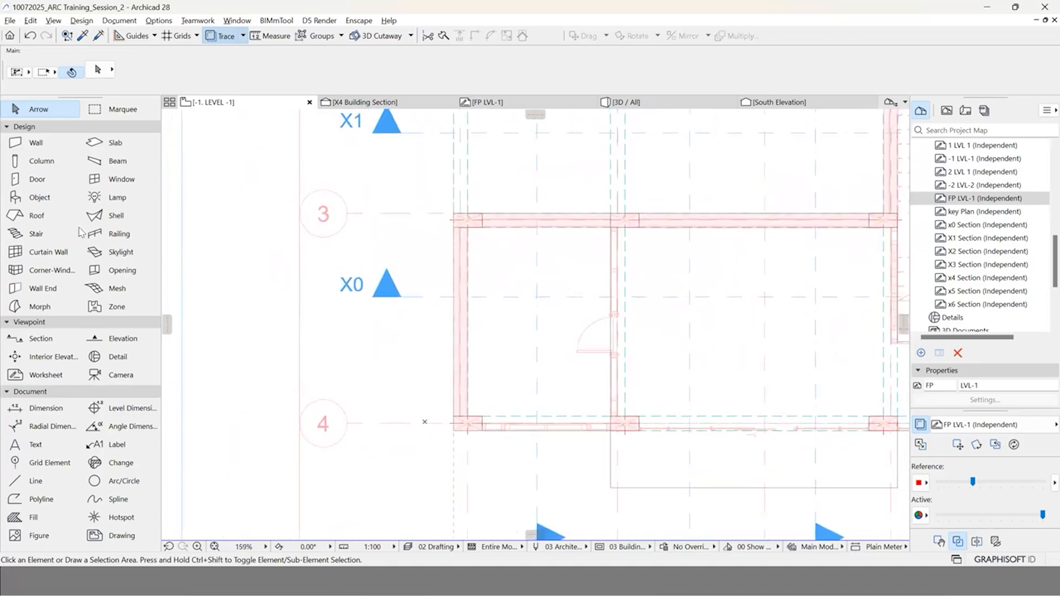
Step: Open the scheme's grid pattern in the Curtain Wall default settings for the partition beside the traced door
scroll(40, 231, up, 2)
scroll(661, 231, up, 8)
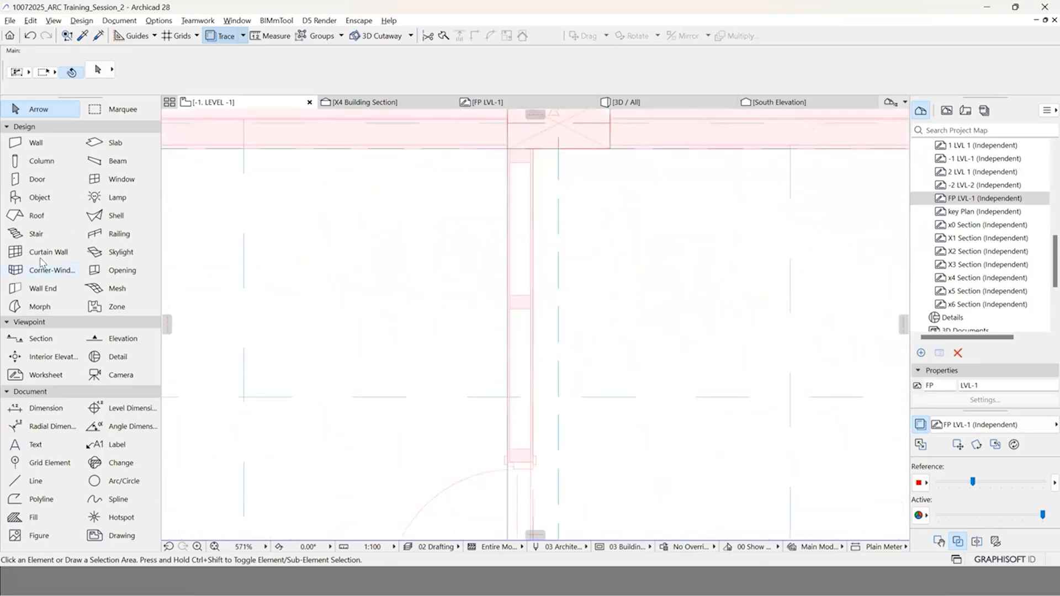
double_click(39, 255)
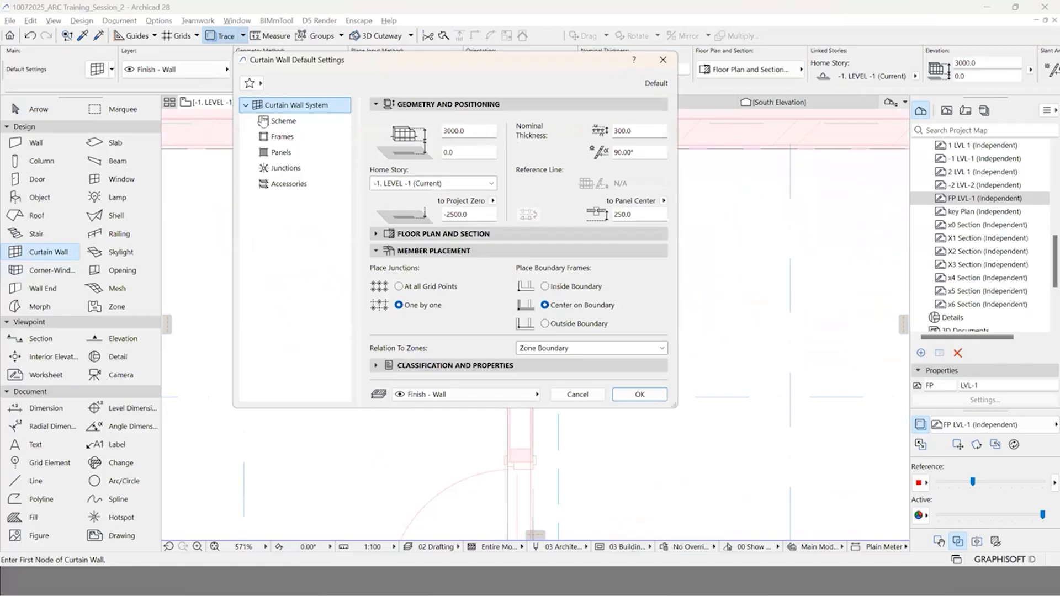
click(284, 120)
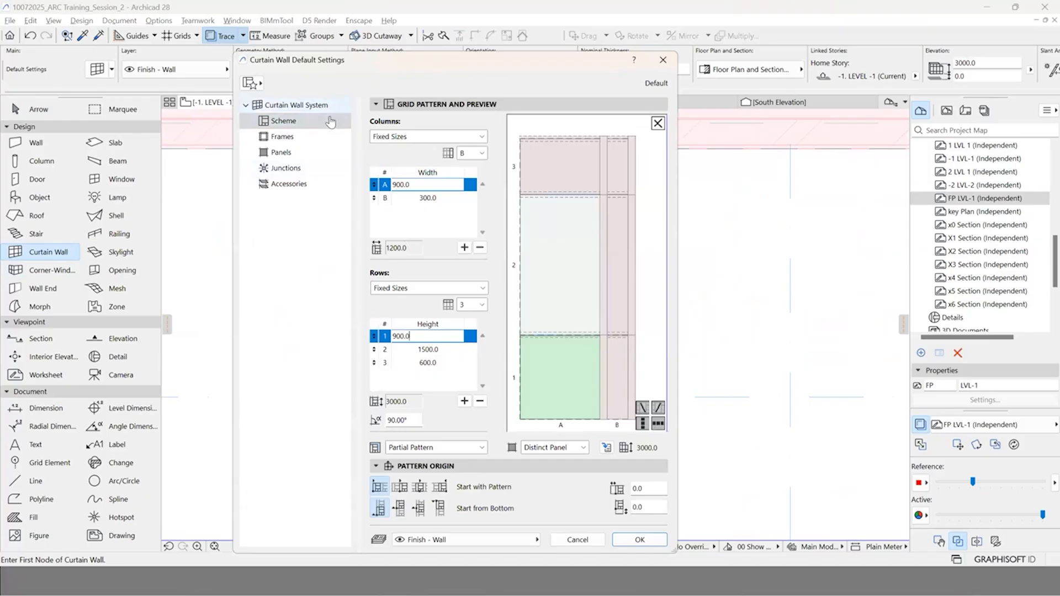
click(328, 110)
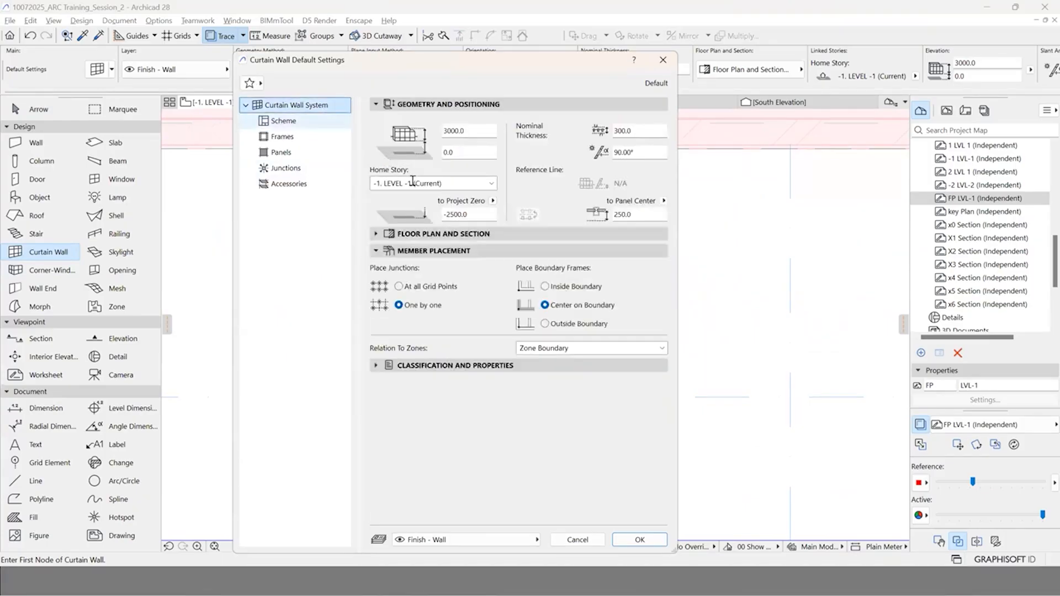
click(284, 121)
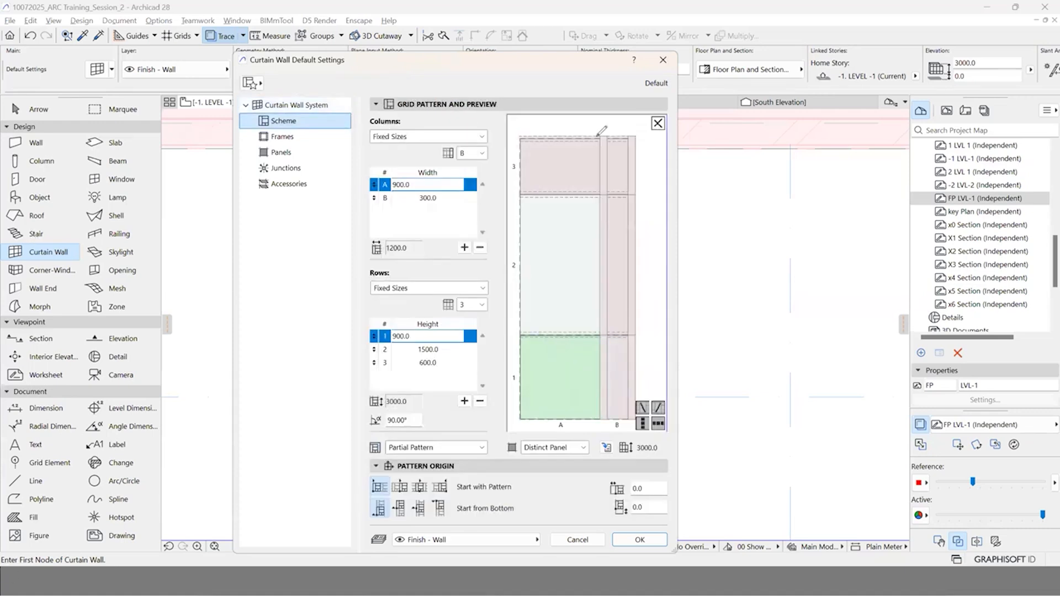
mouse_move(565, 156)
mouse_down()
mouse_move(599, 135)
mouse_move(625, 164)
mouse_up()
mouse_move(577, 232)
mouse_down()
mouse_move(578, 251)
mouse_move(622, 249)
mouse_up()
drag(574, 386, 556, 404)
drag(608, 380, 611, 379)
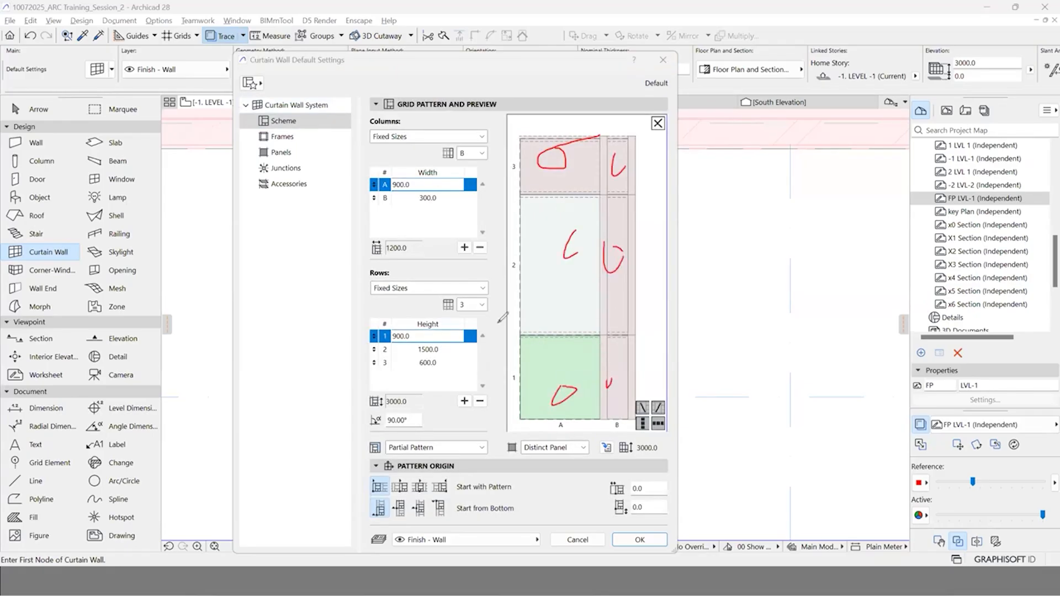
drag(726, 255, 803, 261)
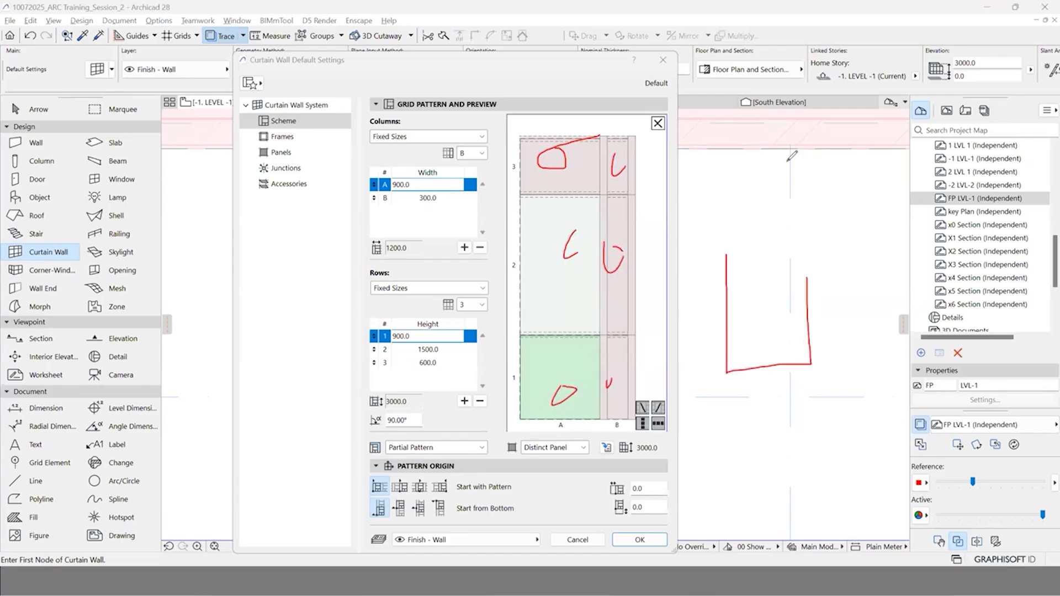
mouse_move(388, 180)
mouse_down()
mouse_move(381, 200)
mouse_move(533, 305)
mouse_move(564, 399)
mouse_move(549, 411)
mouse_move(612, 413)
mouse_up()
mouse_move(389, 322)
mouse_down()
mouse_move(383, 375)
mouse_move(379, 326)
mouse_up()
mouse_move(521, 399)
mouse_down()
mouse_move(529, 271)
mouse_move(512, 144)
mouse_up()
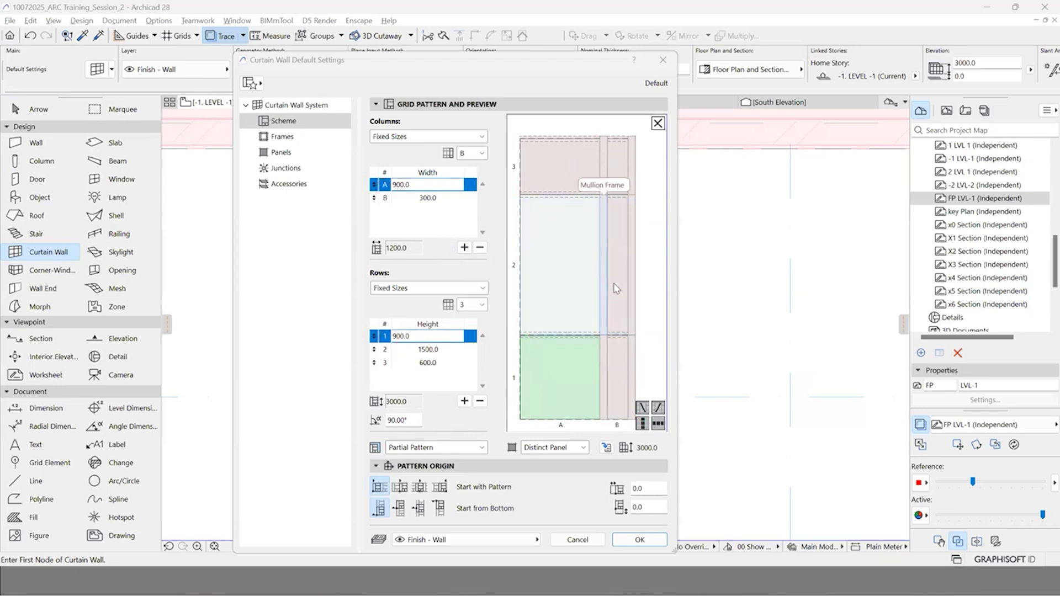
Step: Remove column B and rows 2 and 3 from the curtain wall scheme, and set the remaining row's height to 2100
click(387, 198)
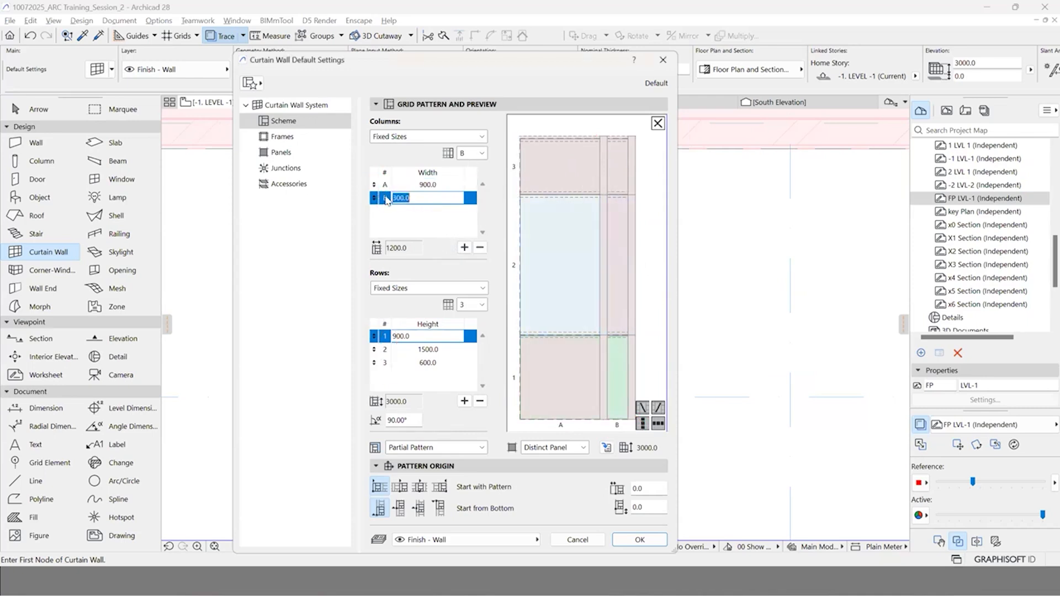
click(480, 248)
drag(409, 185, 391, 186)
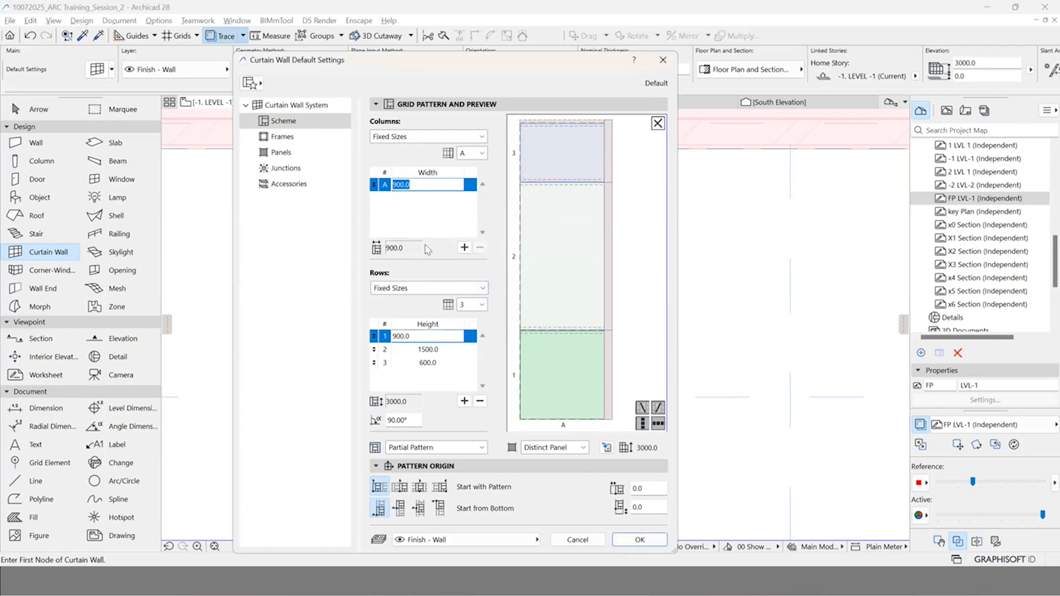
click(434, 362)
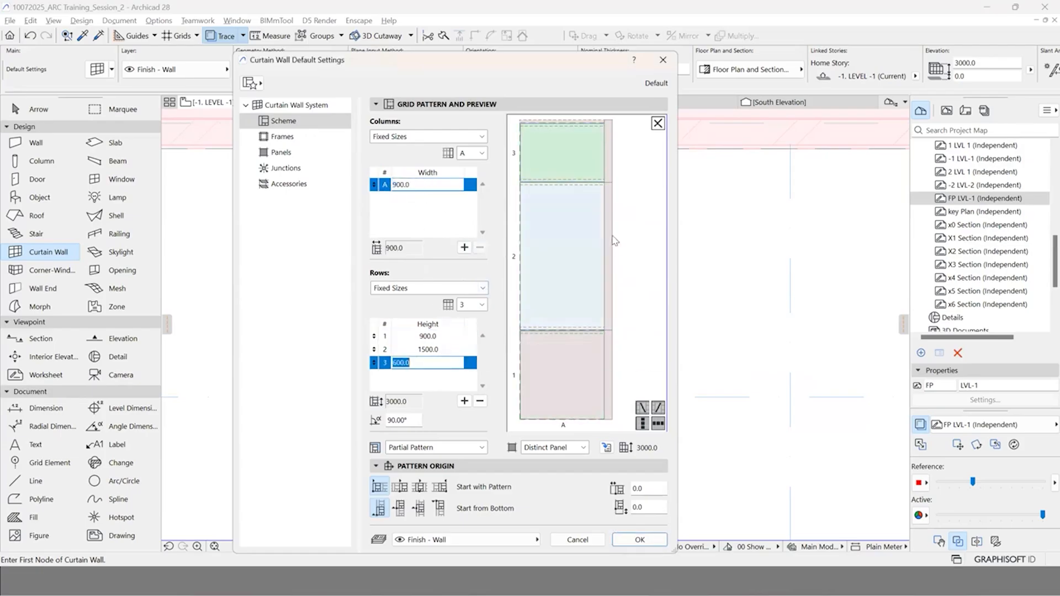
click(479, 402)
click(479, 402)
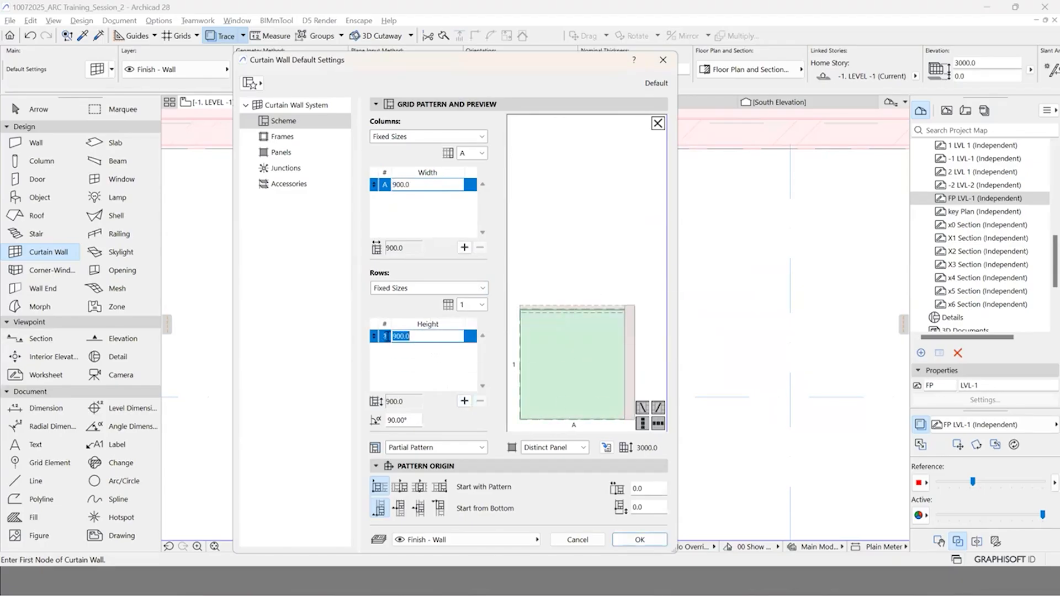
text(2100)
click(537, 215)
Step: Switch to the reference slide and check the partition wall's scheme and frame dimensions
key(alt+Tab)
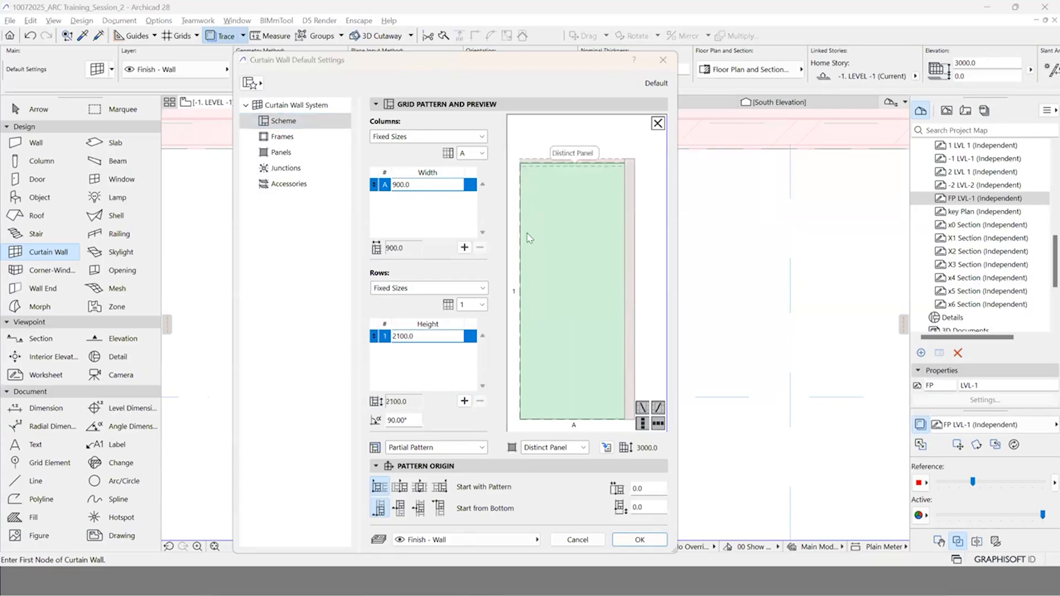
key(alt+Tab)
key(Tab)
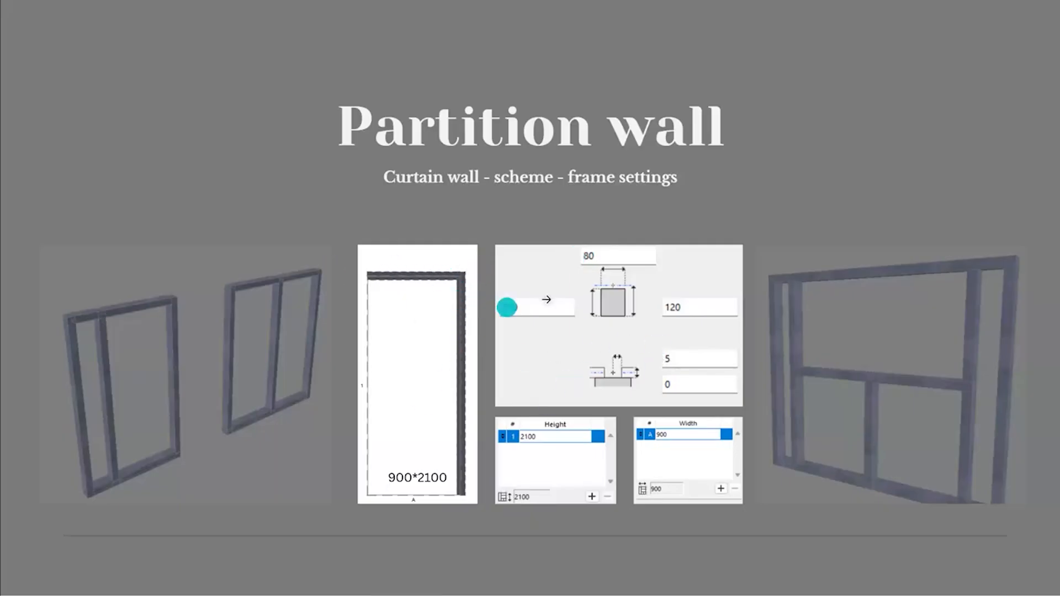
key(alt+Tab)
key(alt+Tab)
key(Tab)
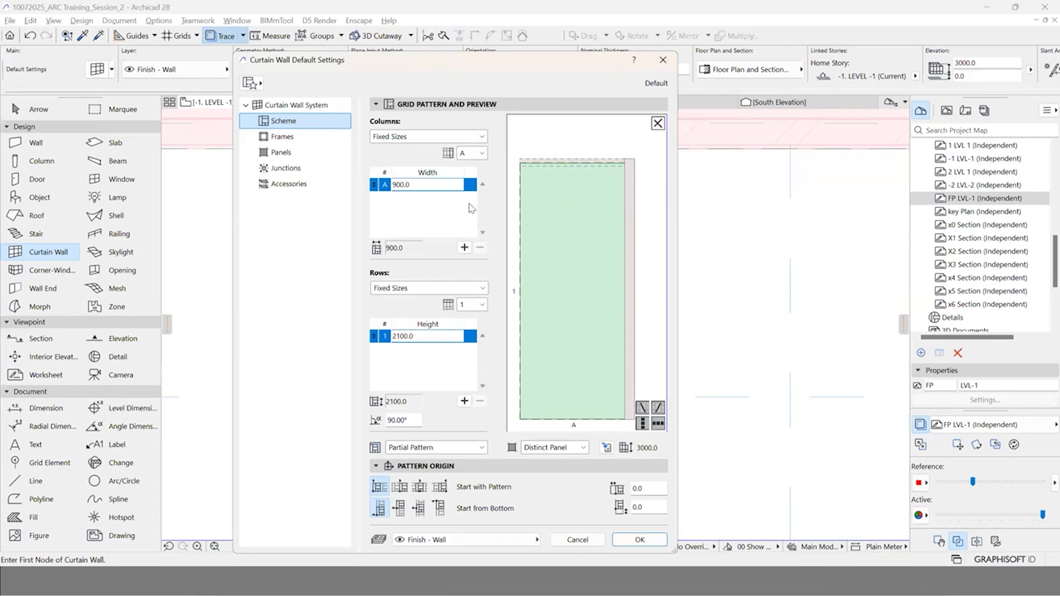
Step: Review the column sizing options and the settings of the corner, boundary, mullion and transom frame classes
click(408, 138)
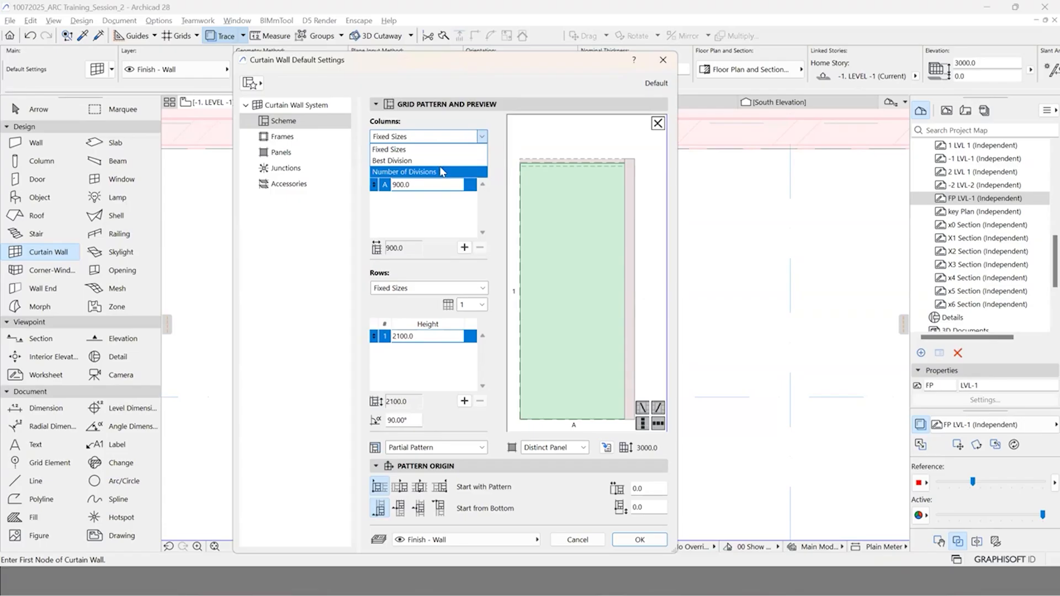
click(393, 150)
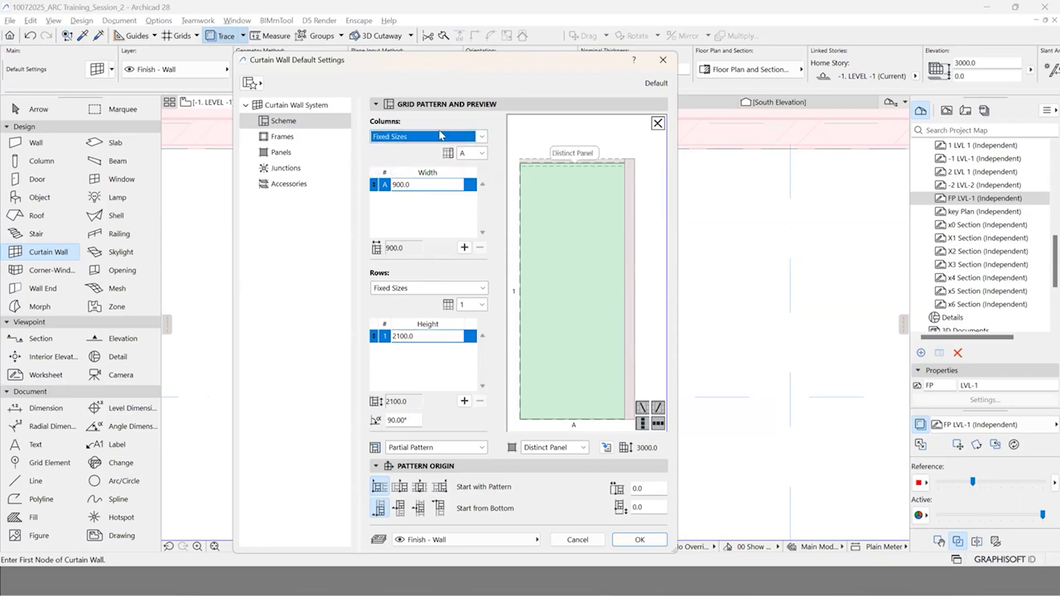
click(286, 138)
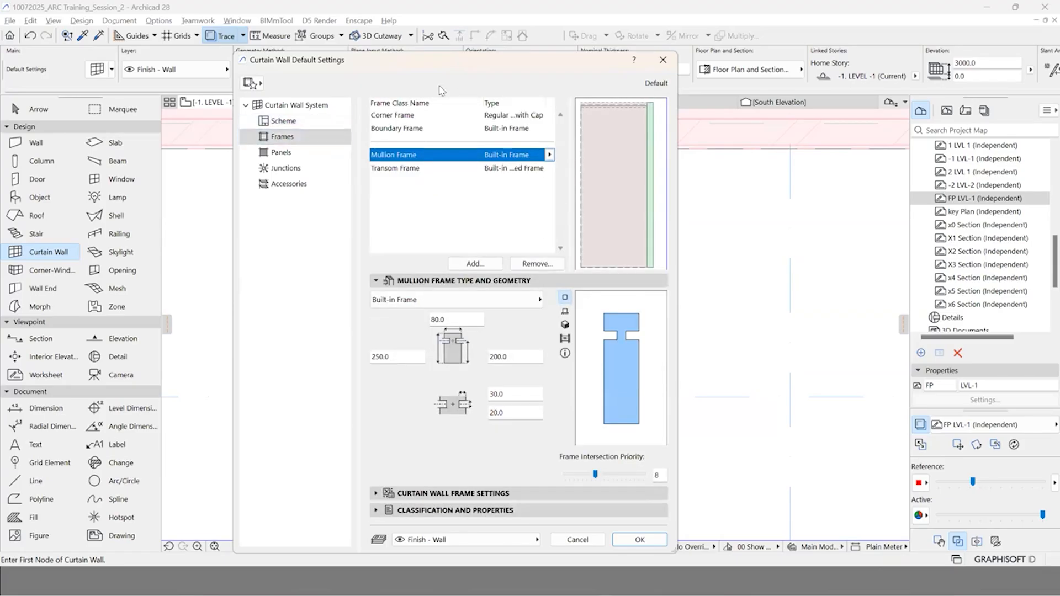
click(409, 116)
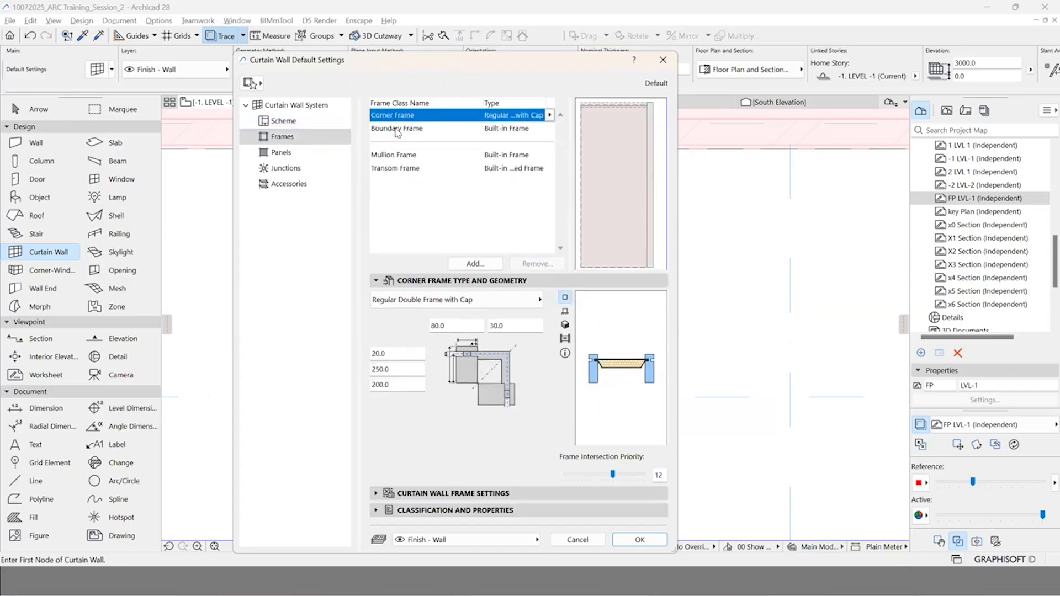
click(398, 127)
click(396, 116)
click(397, 127)
click(395, 116)
click(393, 156)
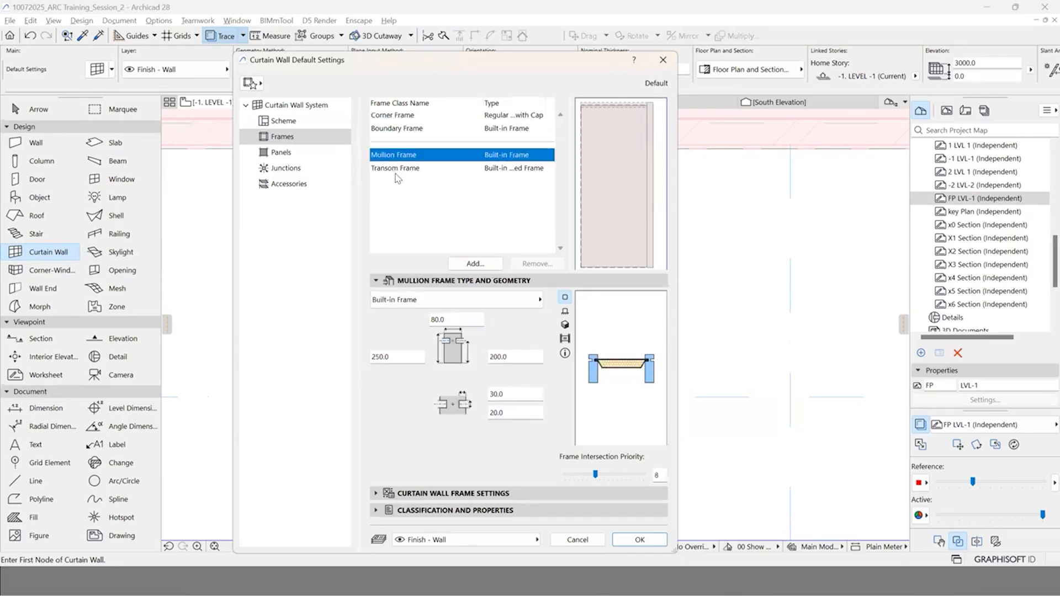
click(395, 168)
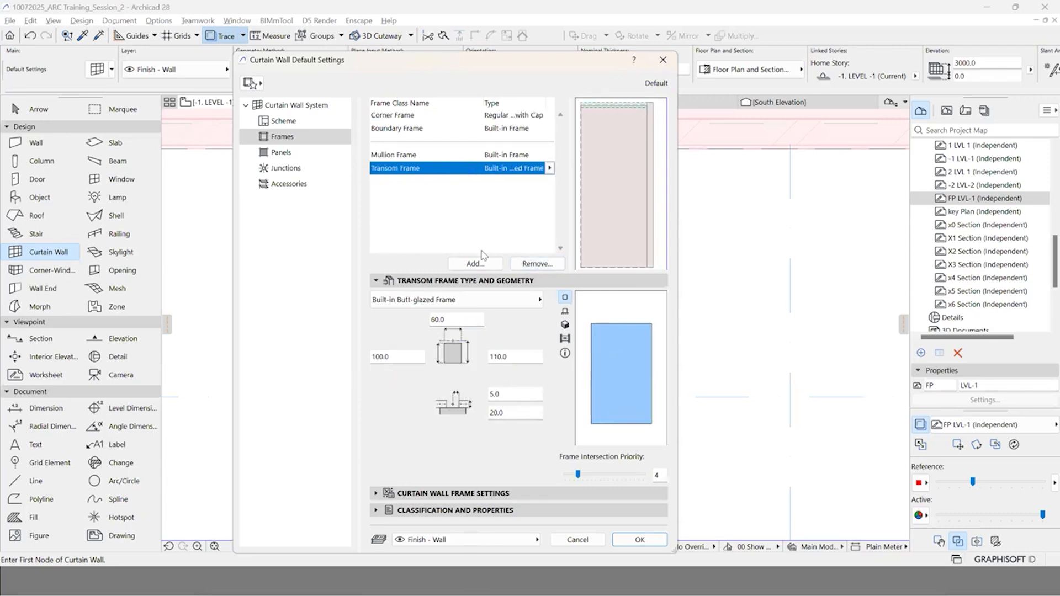
click(422, 157)
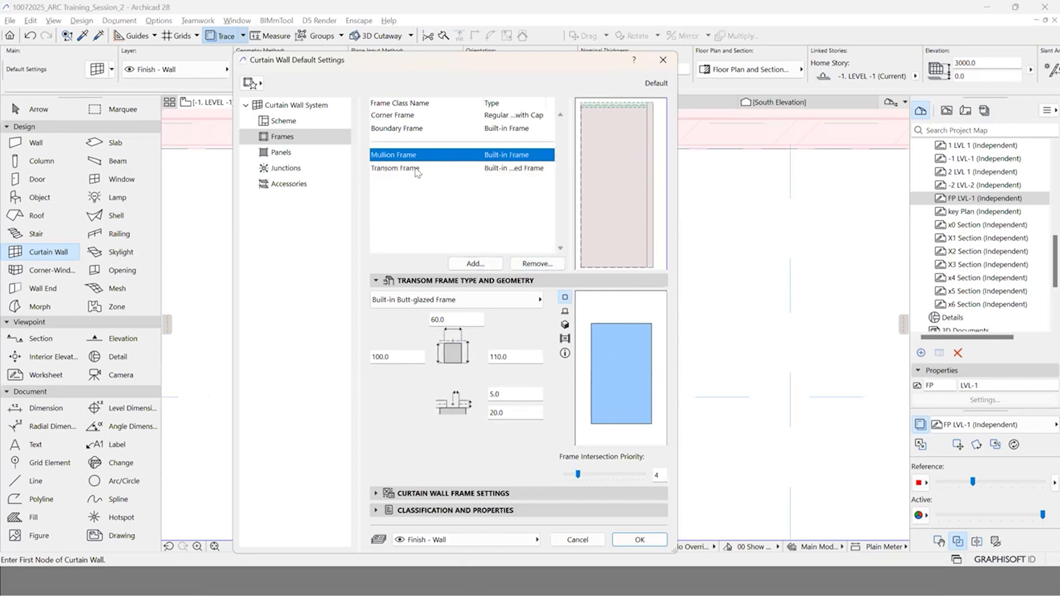
click(417, 170)
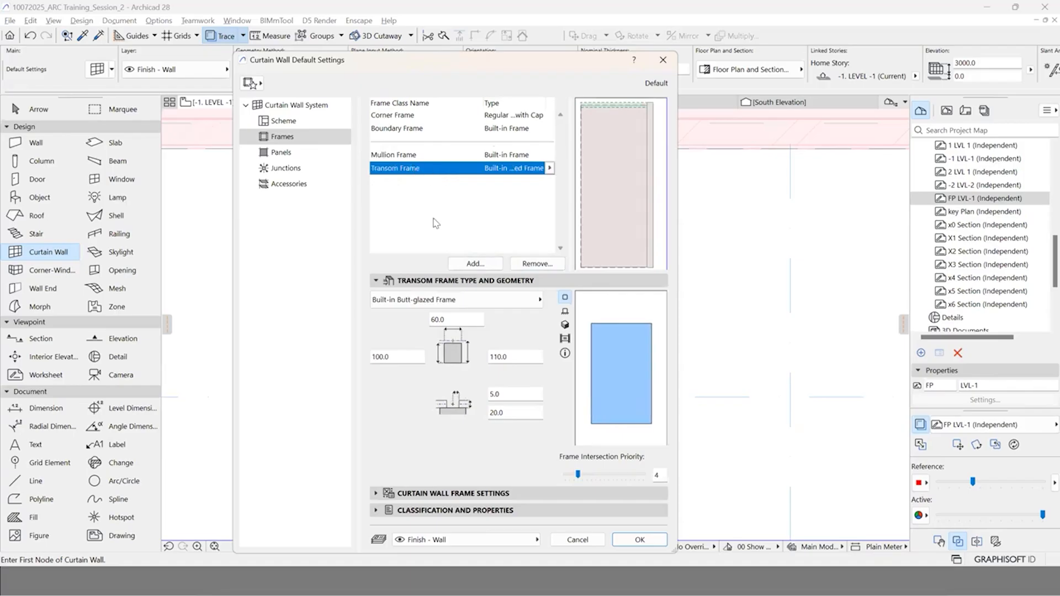
Step: Add a new frame class named PartitionPanel to the curtain wall system
click(480, 268)
click(451, 205)
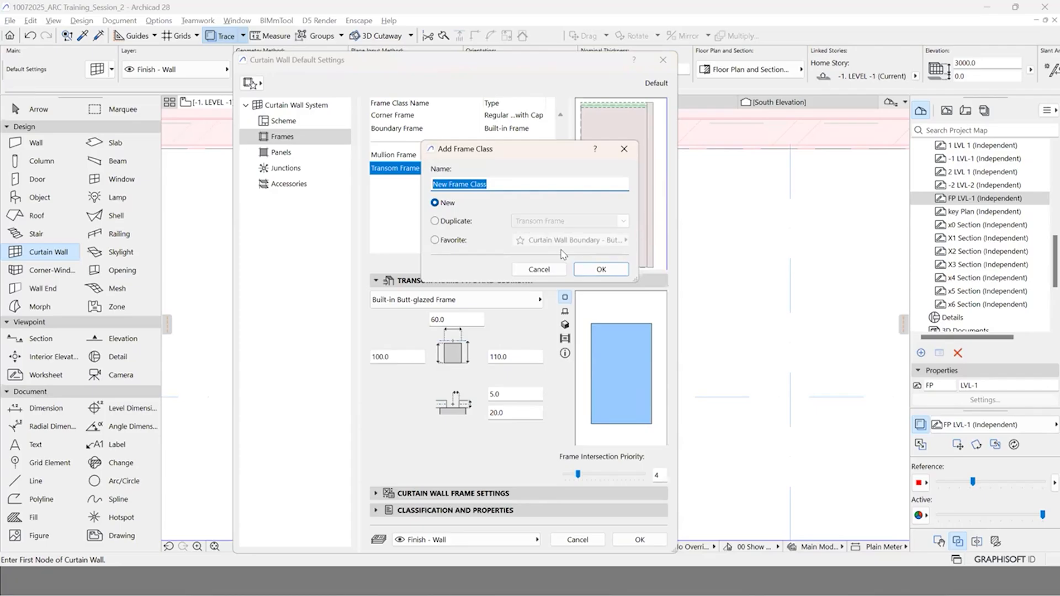
text(P)
text(Par)
click(601, 270)
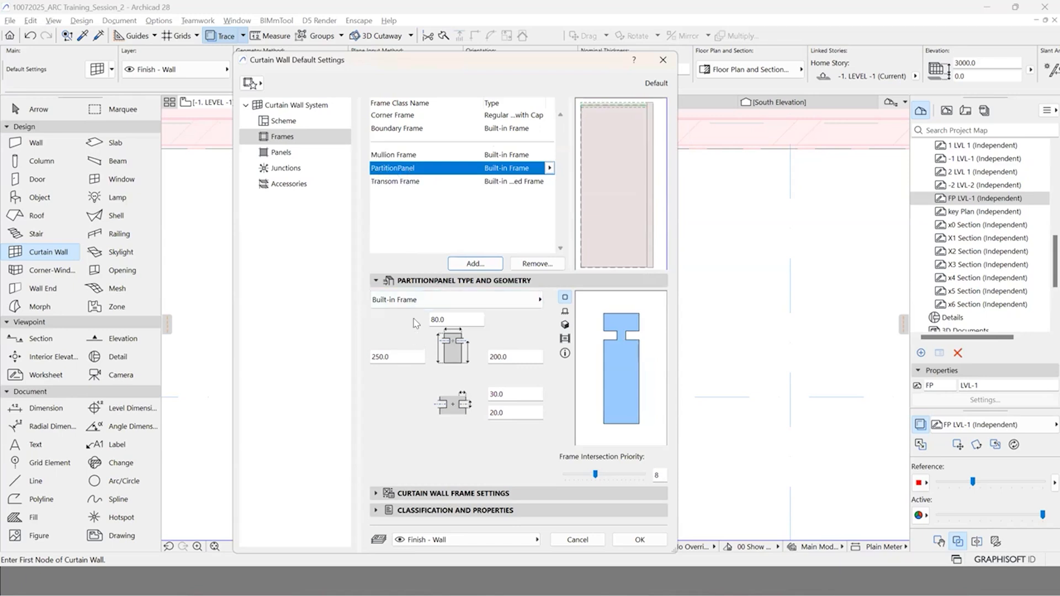
Step: Set the PartitionPanel class's frame type to Built-in Butt-glazed Frame and browse the other available frame types
click(422, 304)
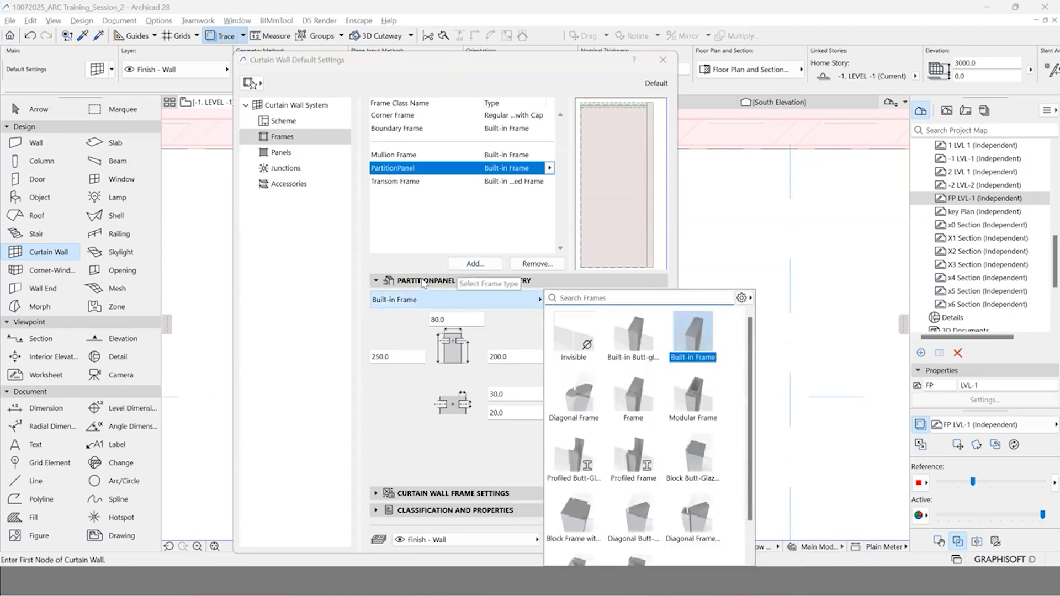
click(423, 282)
click(423, 283)
click(423, 281)
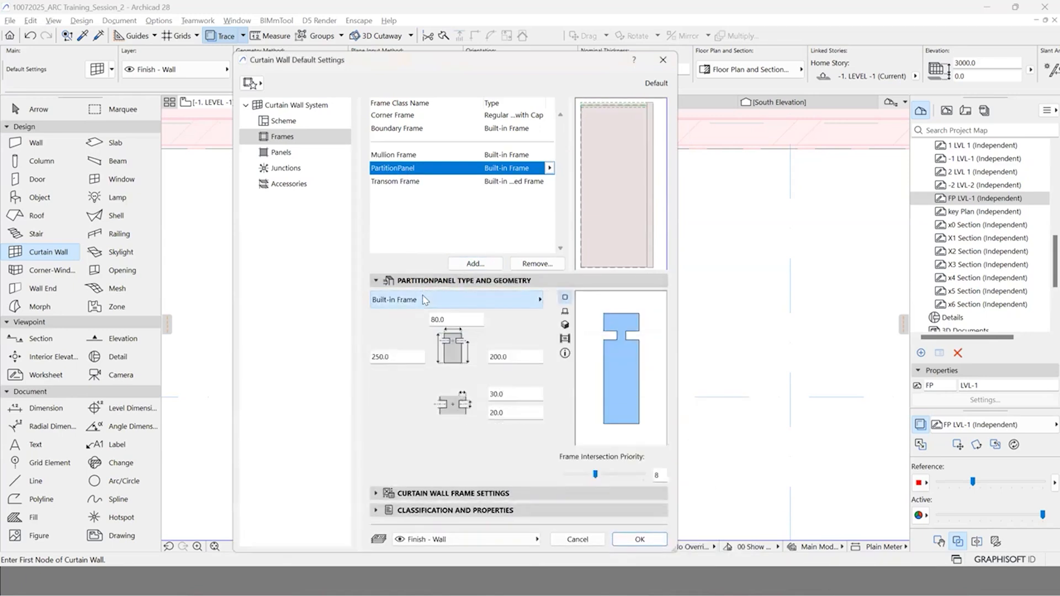
click(453, 300)
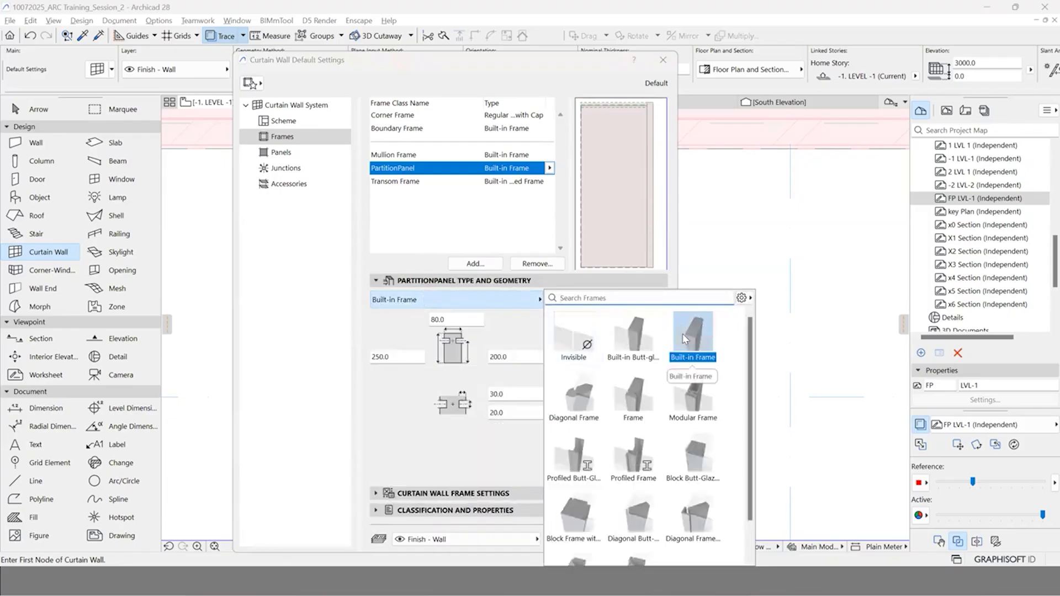
click(489, 337)
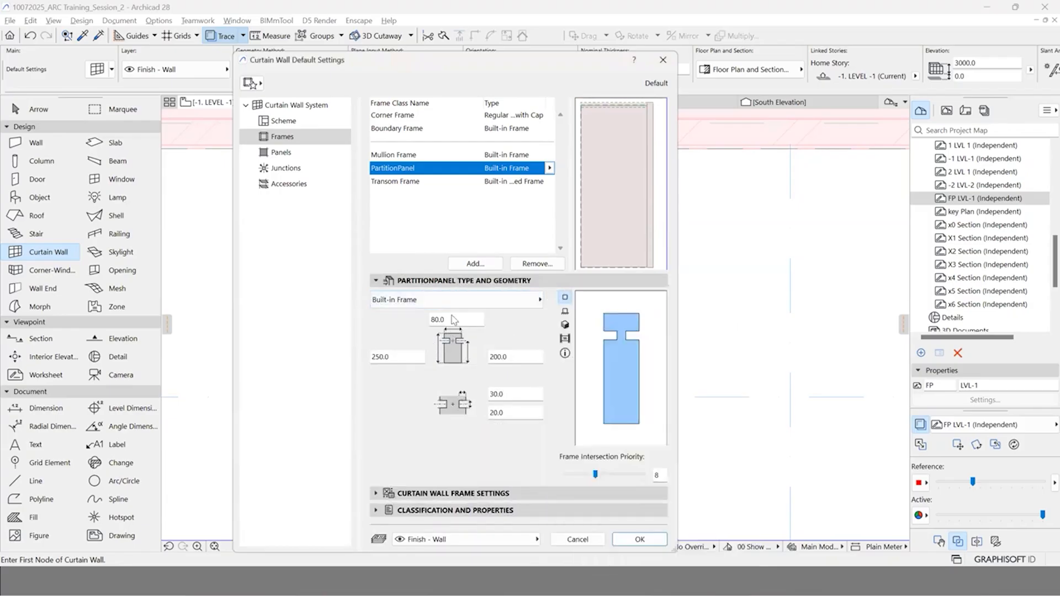
click(453, 299)
click(633, 337)
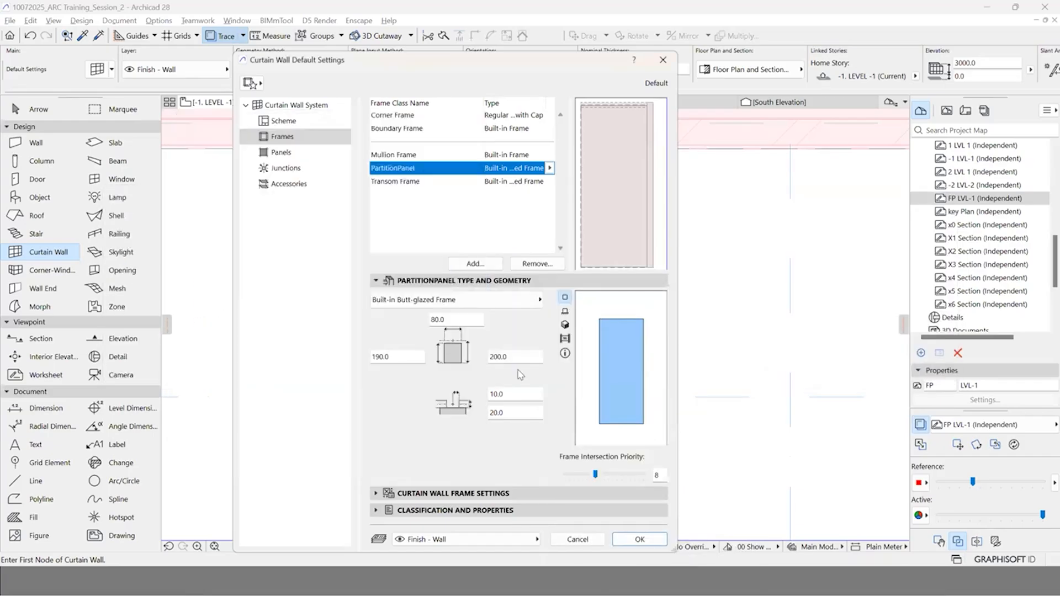
click(500, 301)
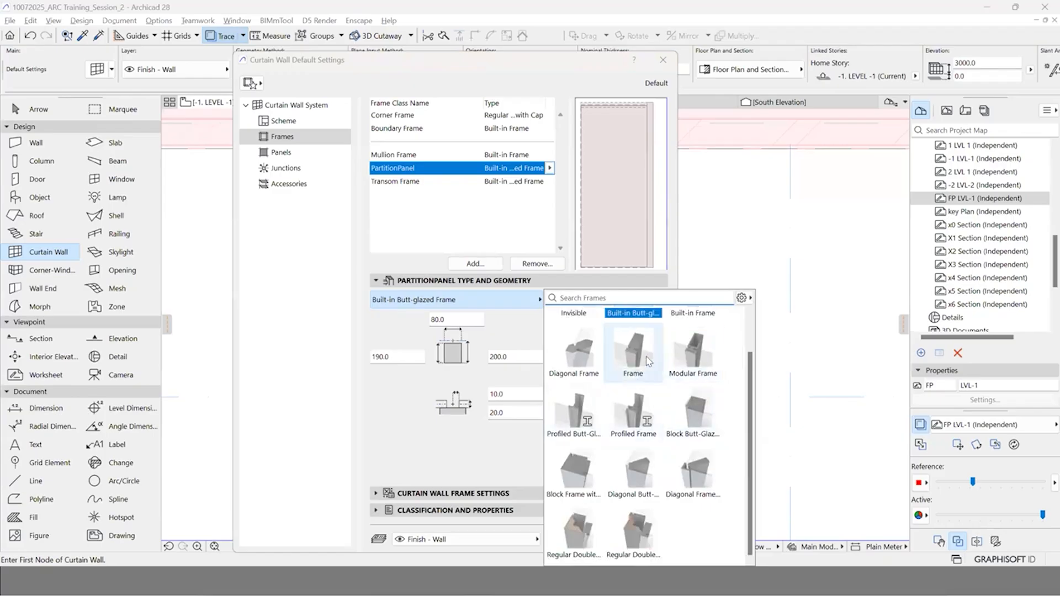
click(480, 349)
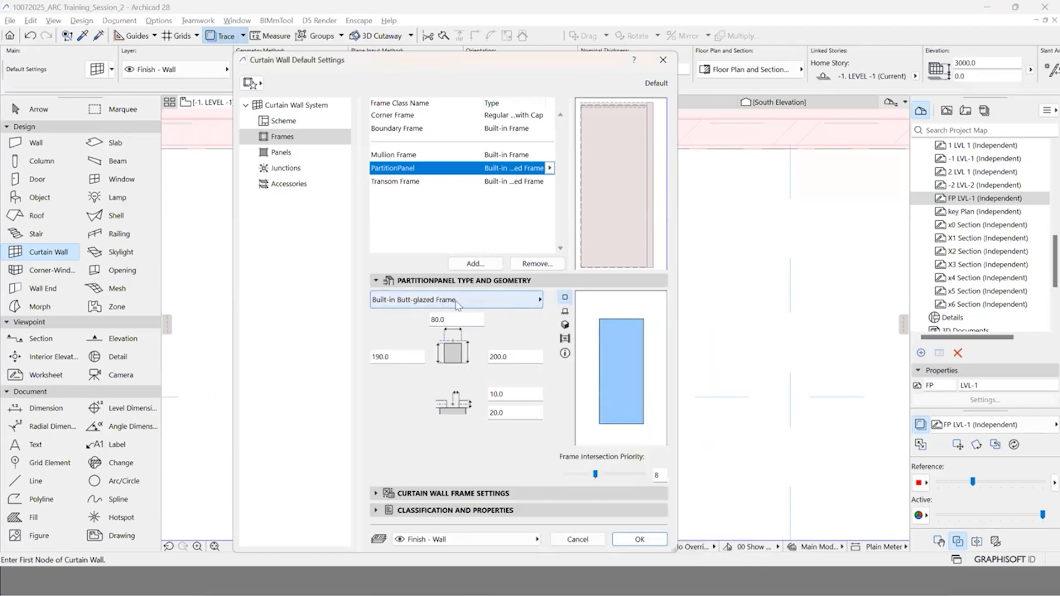
Step: Switch to the reference slide to check the partition frame's dimensions, and return to Archicad
key(alt+Tab)
key(alt+Tab)
key(alt+Tab)
key(Tab)
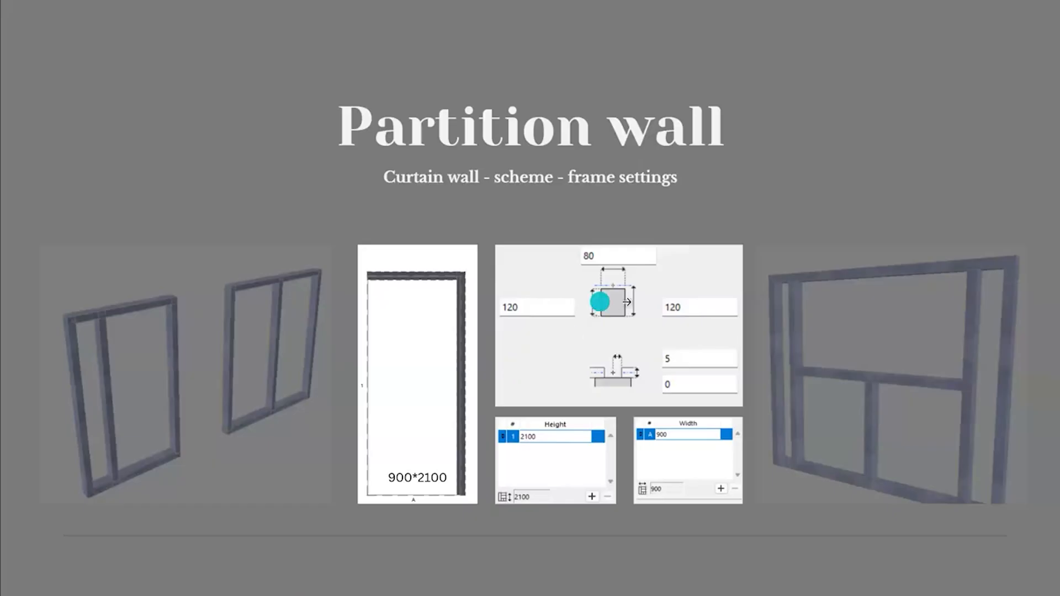
key(alt+Tab)
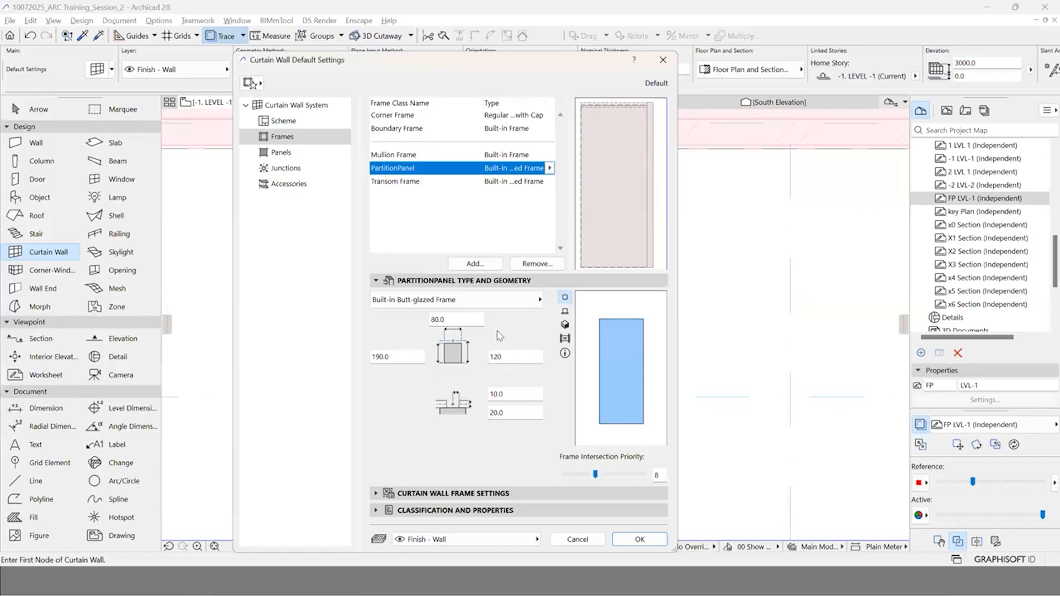
Step: Set both PartitionPanel frame depths to 120, the panel gap to 5 and the panel offset to 0
drag(394, 359, 350, 359)
text(120)
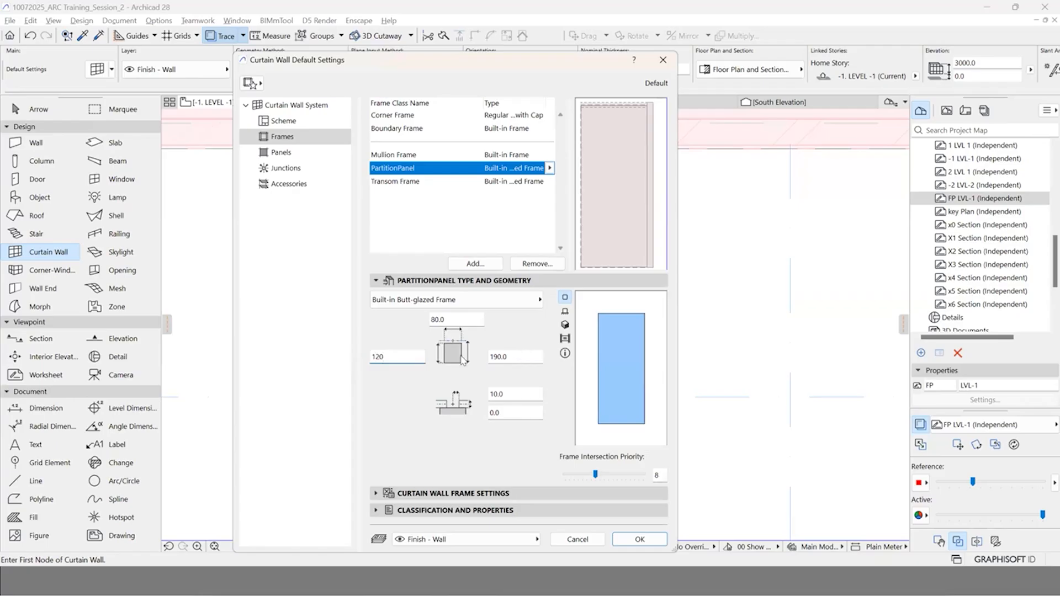
key(Tab)
click(434, 319)
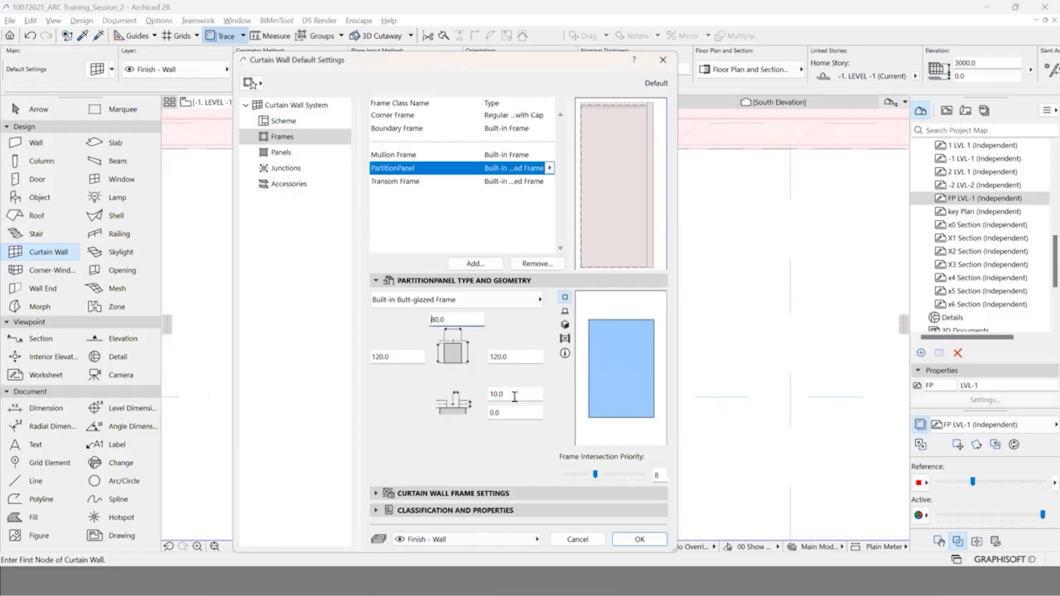
key(Tab)
text(5.0)
Step: Search the building materials for wood and assign Plywood to the PartitionPanel frame
click(418, 283)
click(453, 297)
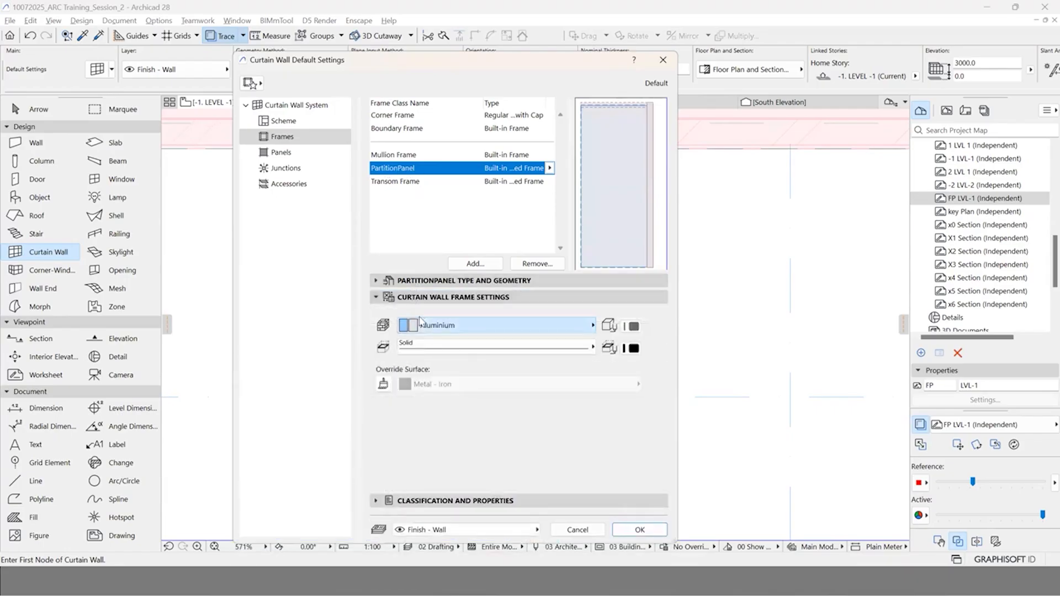
click(553, 326)
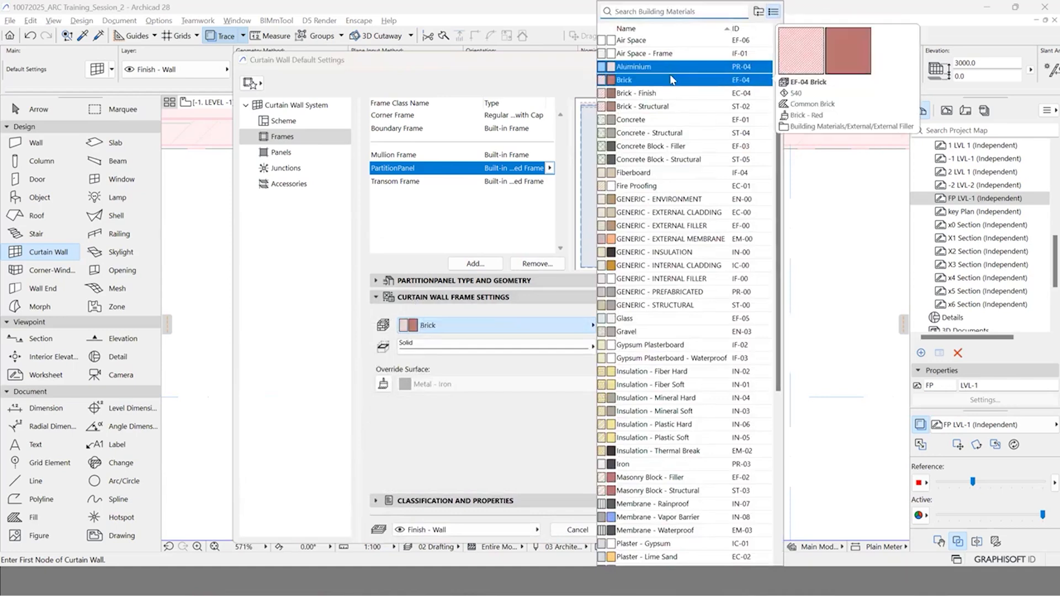
text(wood)
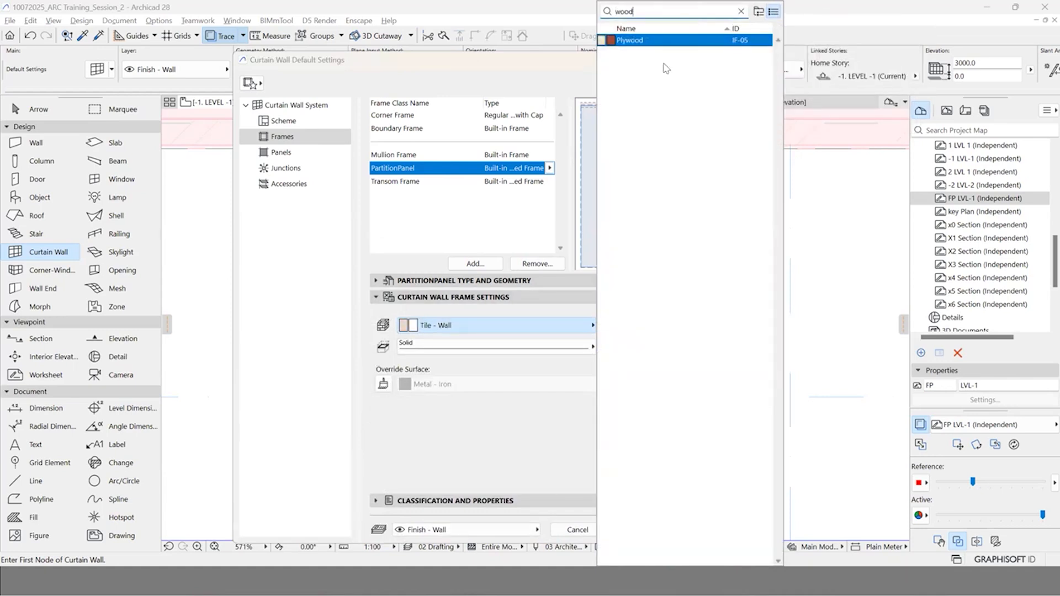
key(Return)
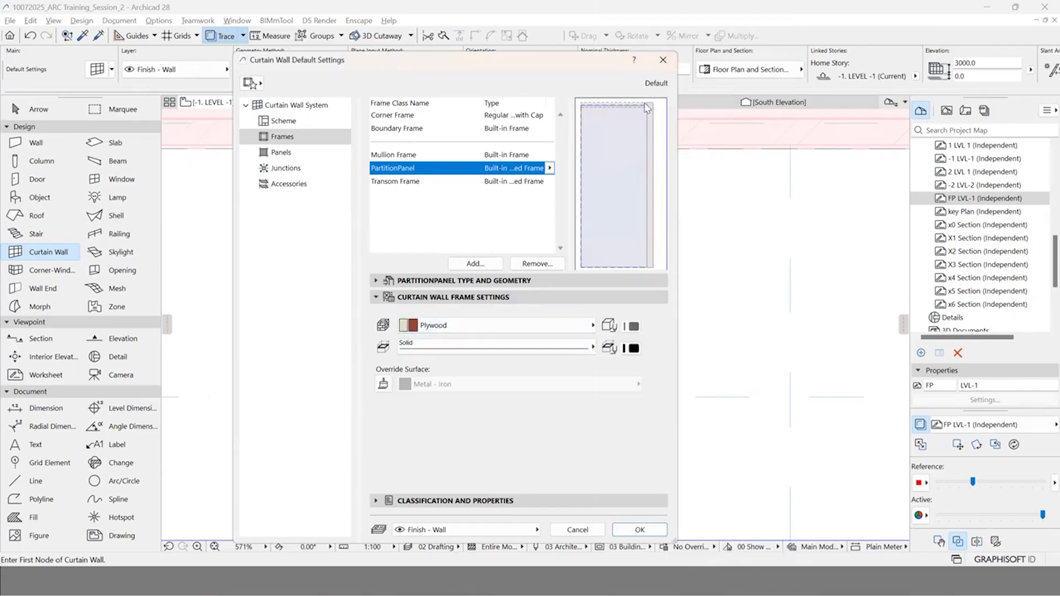
Step: Change the PartitionPanel frame's building material to Timber - Structural
click(425, 326)
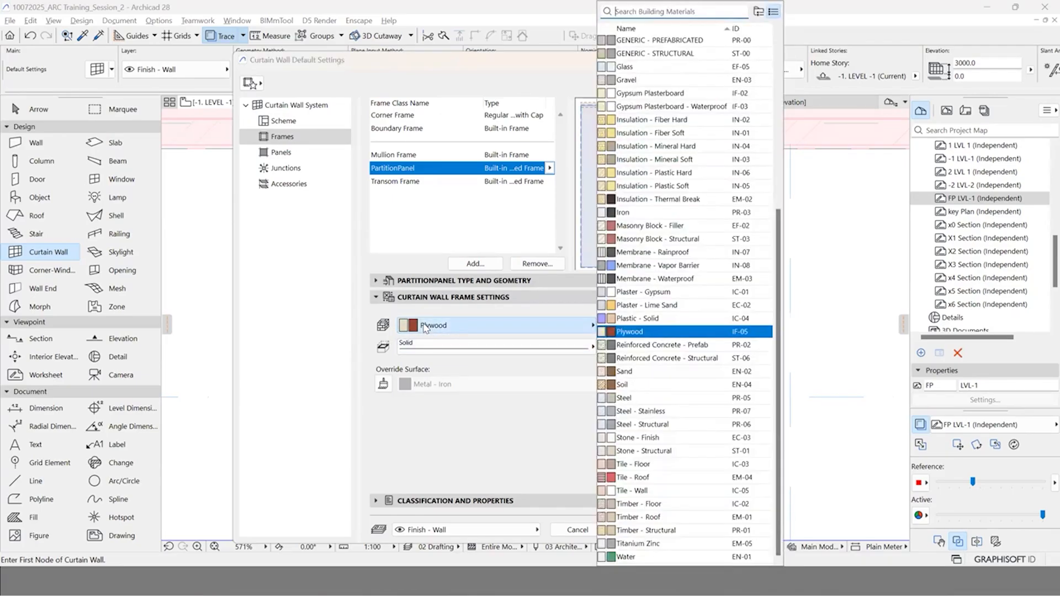
text(tim)
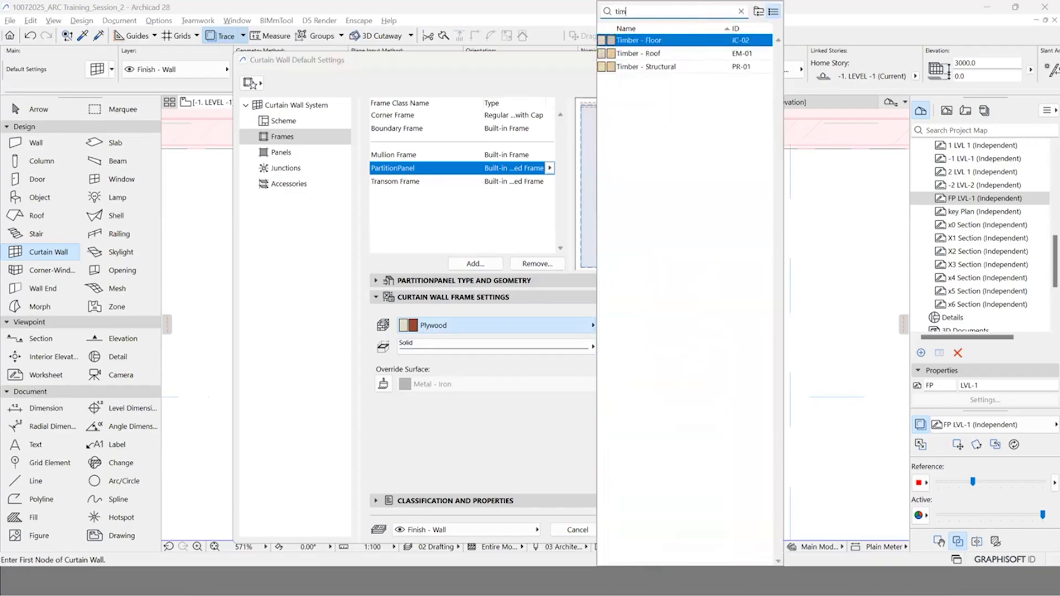
key(Down)
key(Down)
key(Return)
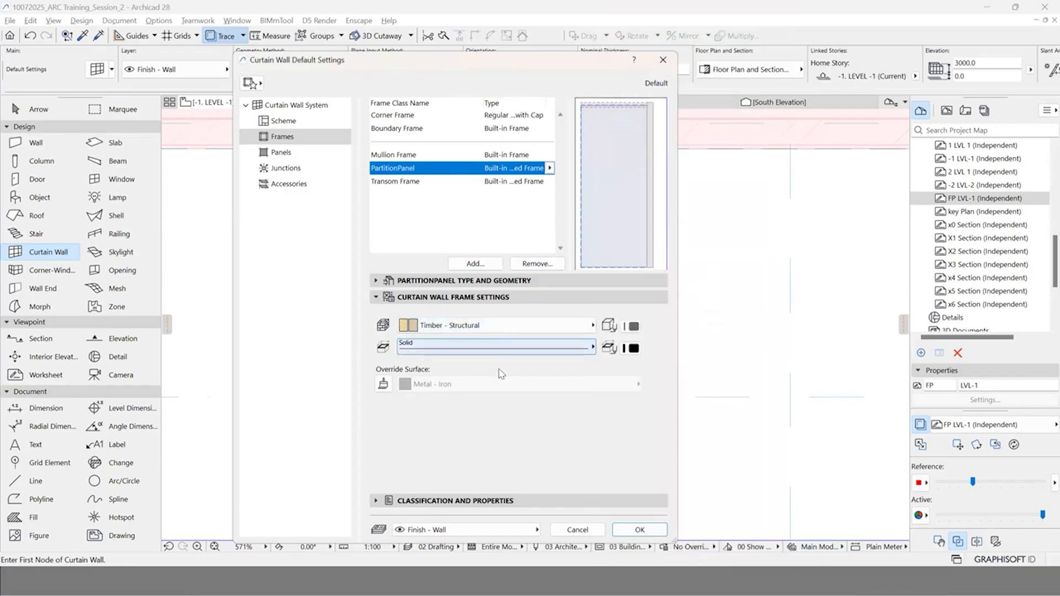
Step: Rename the PartitionPanel frame class as PartitionFrame and collapse its curtain wall frame settings
click(404, 174)
drag(421, 171, 400, 170)
text(F)
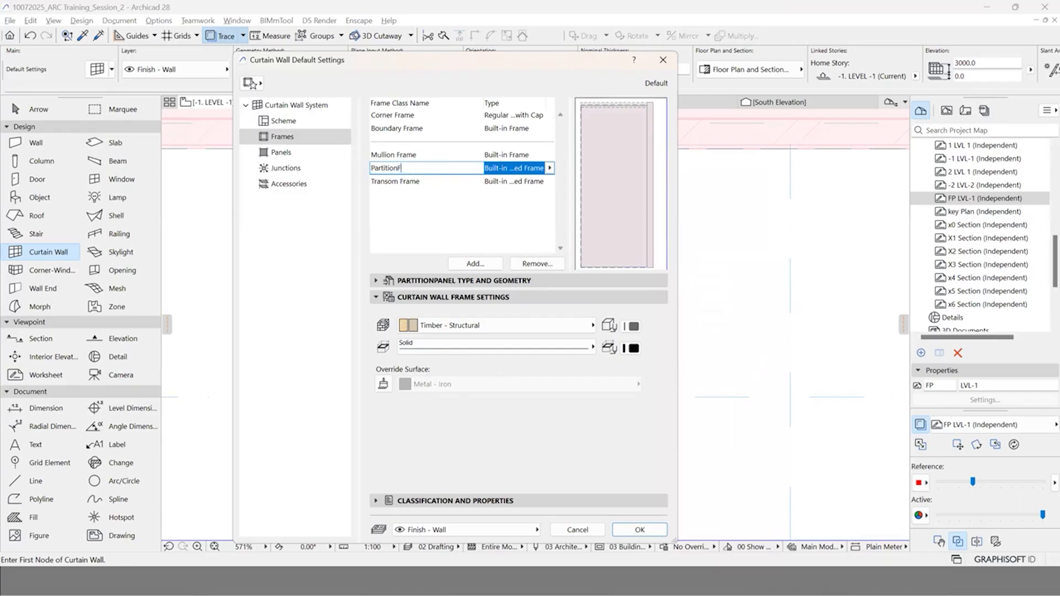
text(rame)
key(Return)
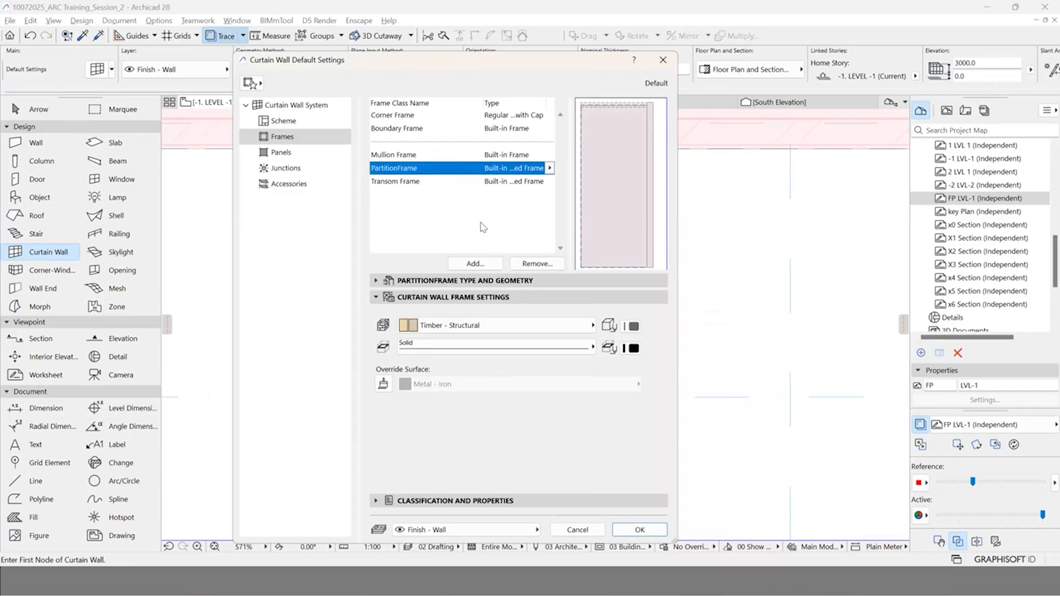
click(400, 298)
Step: Review the Distinct Panel and Main Panel classes of the curtain wall system
click(293, 153)
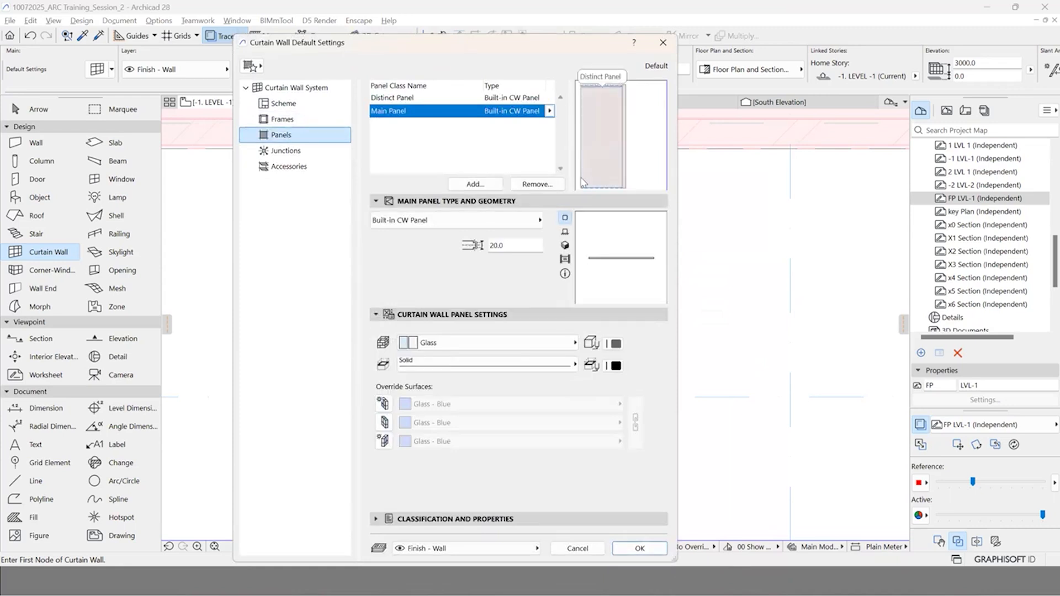
click(437, 99)
click(431, 109)
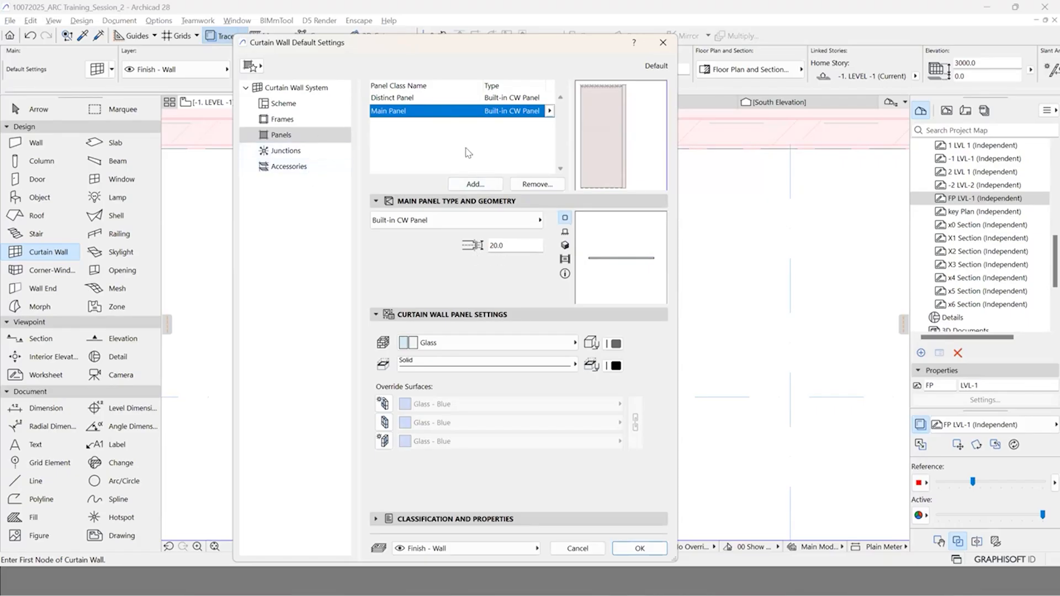
Step: Assign the PartitionFrame class to the upper transom in the curtain wall's scheme pattern
click(283, 104)
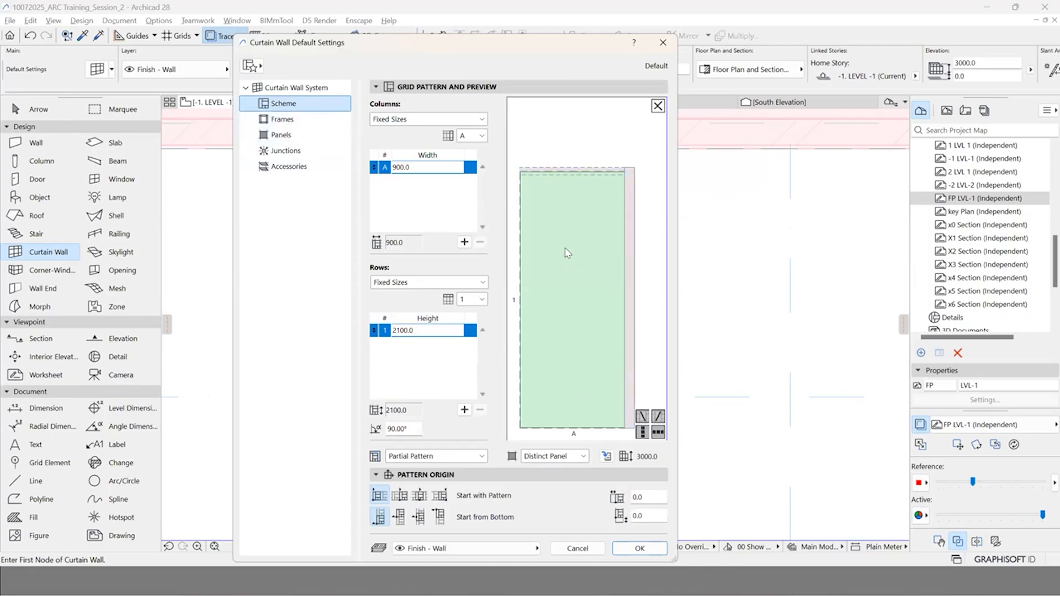
click(571, 173)
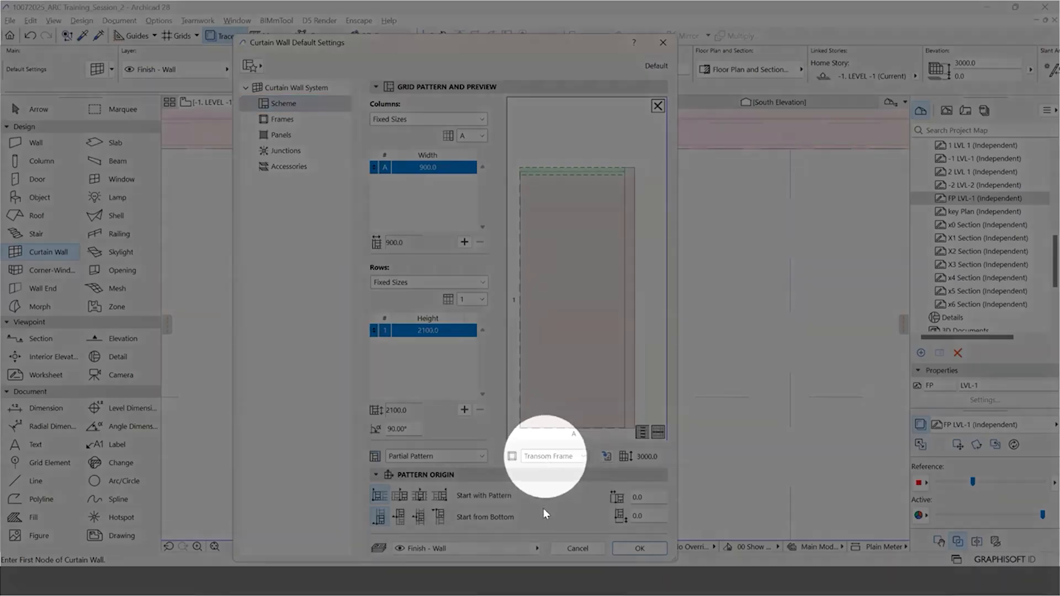
click(545, 457)
click(549, 536)
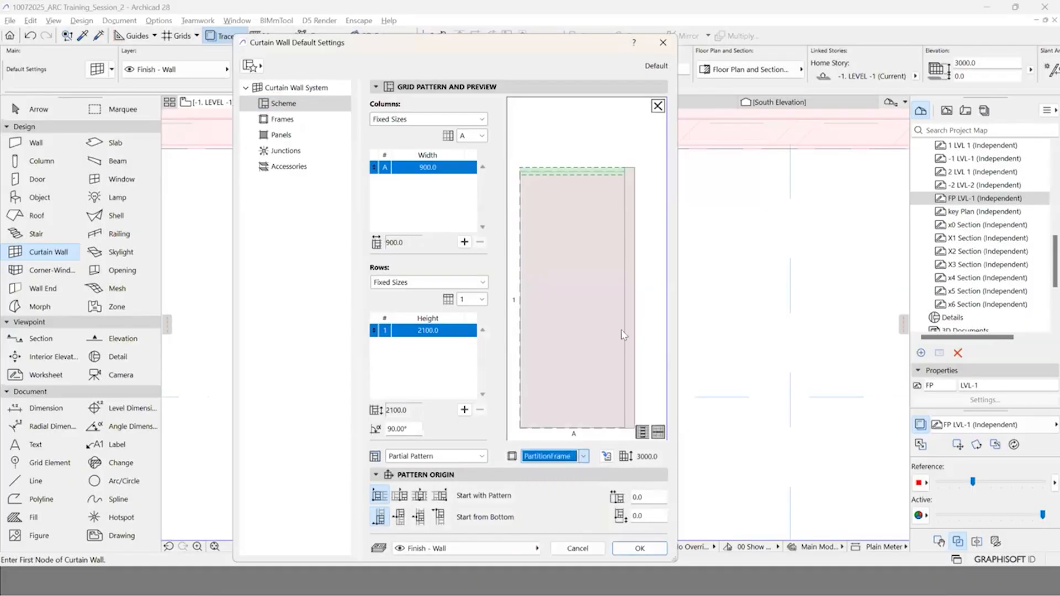
Step: Assign the PartitionFrame class to the vertical mullion in the scheme pattern and set the pattern's cell to Deleted Panel
click(557, 459)
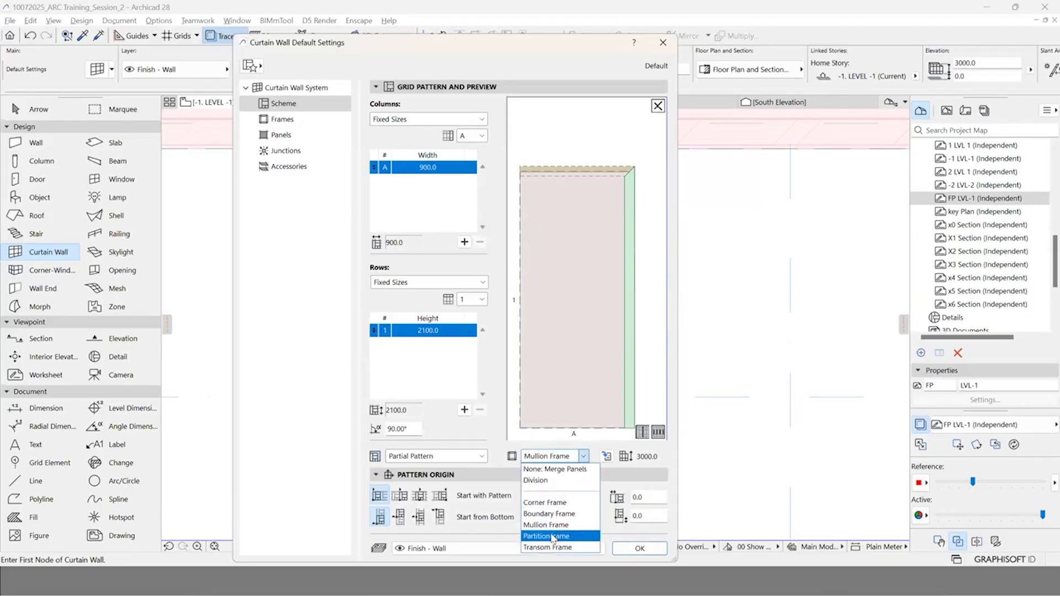
click(550, 537)
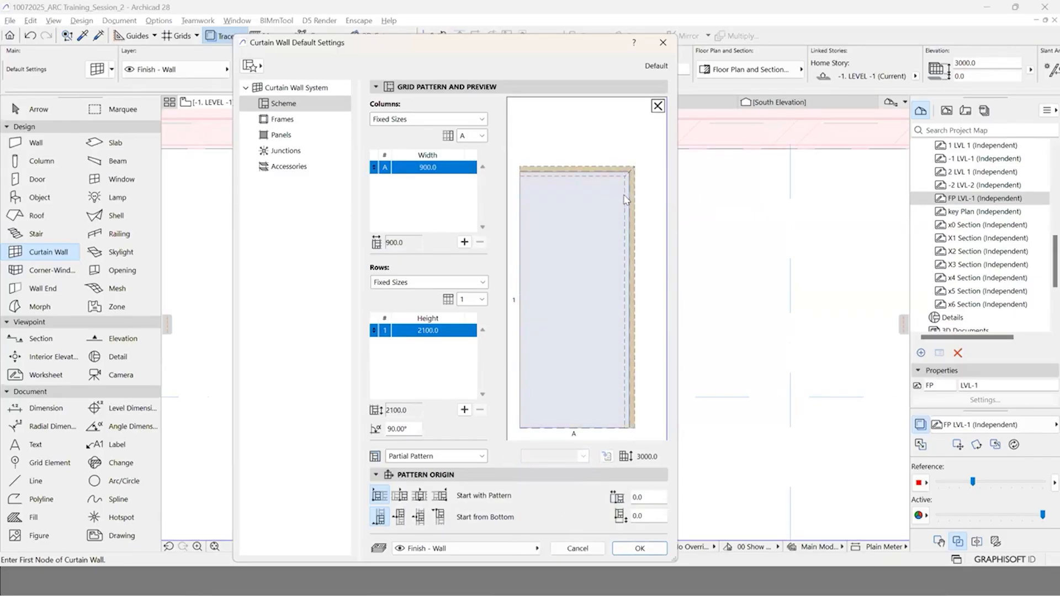
click(534, 335)
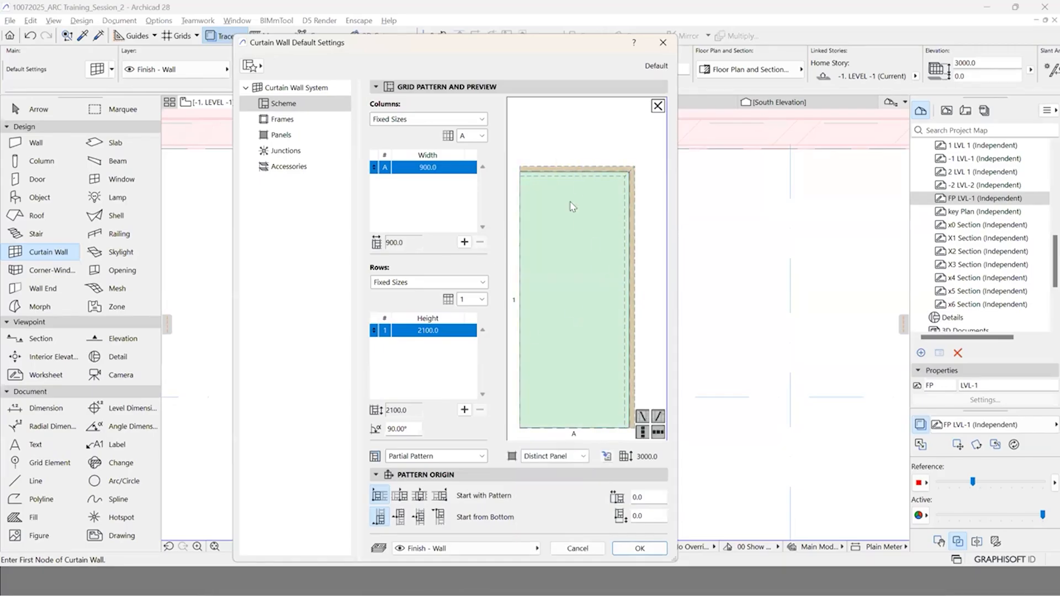
click(565, 458)
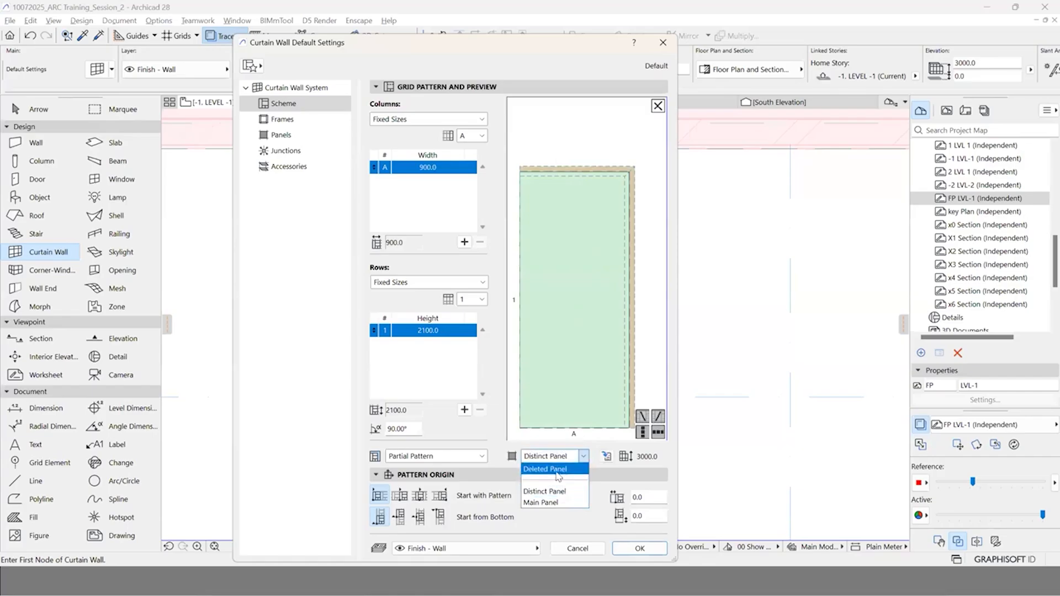
click(547, 478)
click(624, 154)
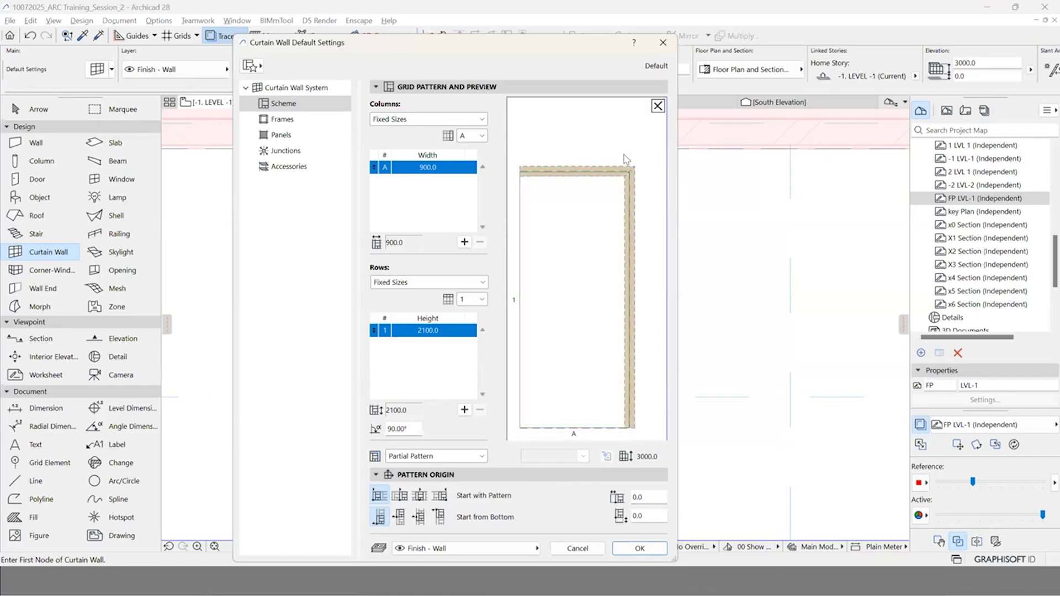
Step: Copy the PartitionFrame class settings and paste them onto the Corner Frame and Boundary Frame classes
click(270, 121)
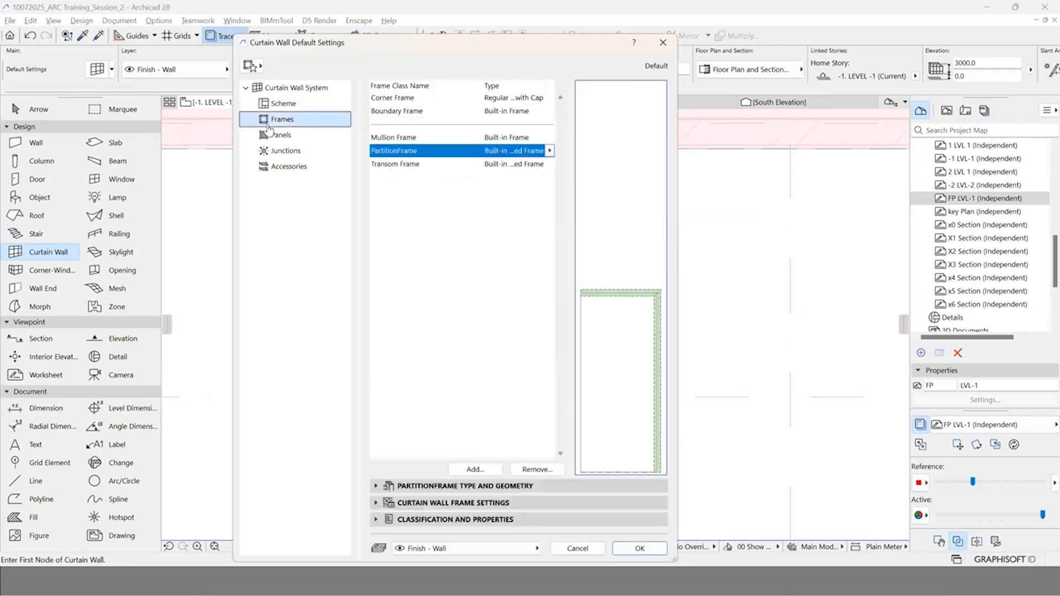
click(411, 113)
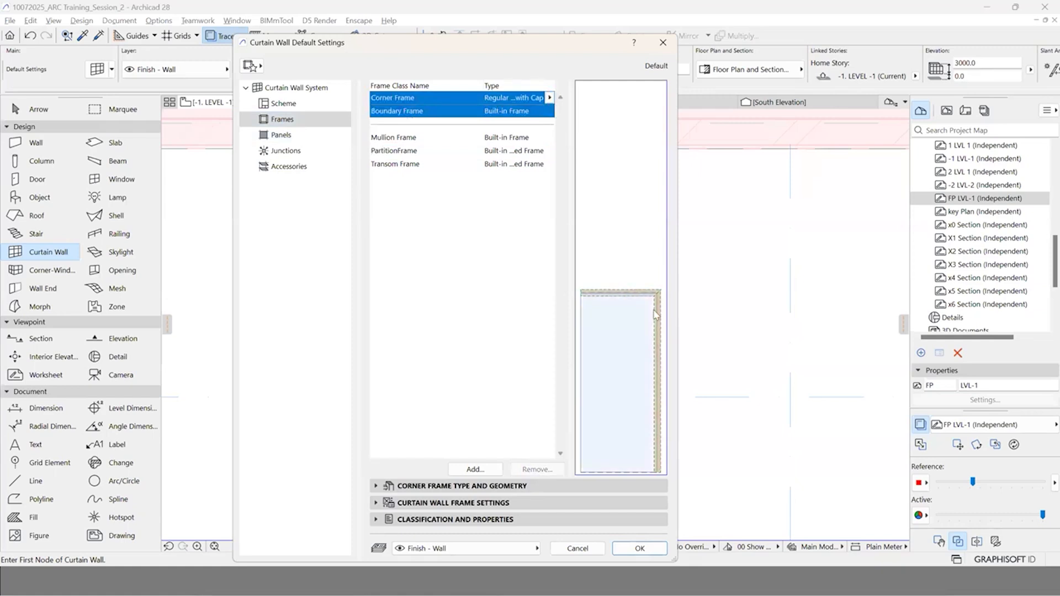
click(479, 247)
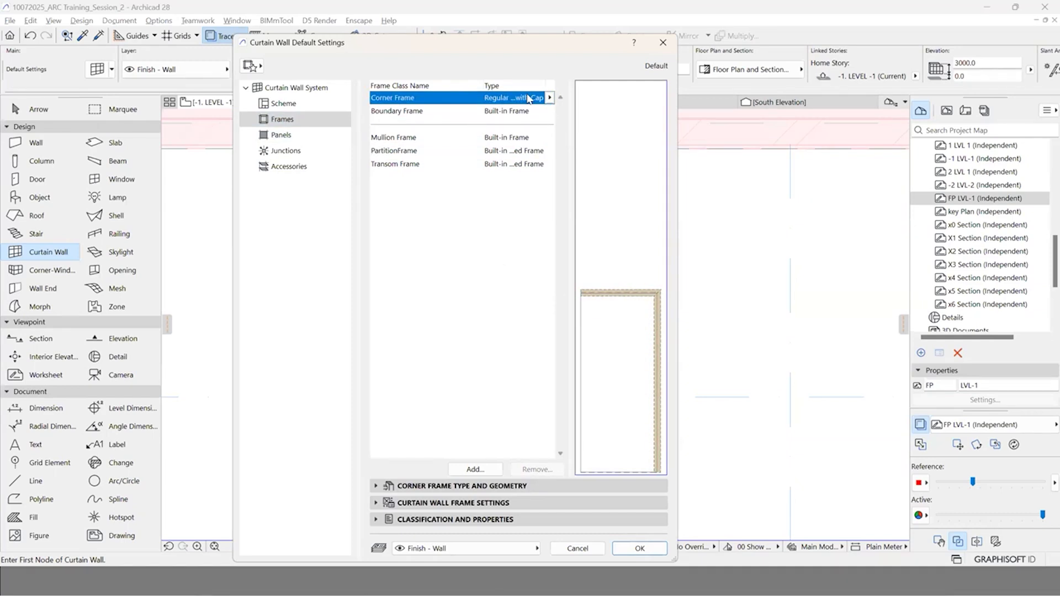
click(479, 150)
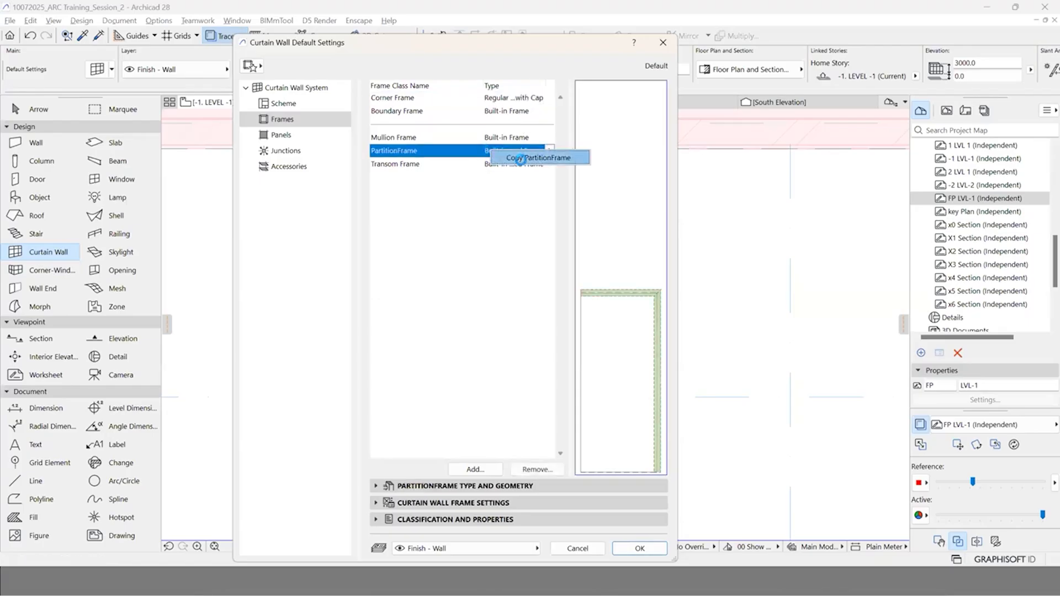
click(550, 160)
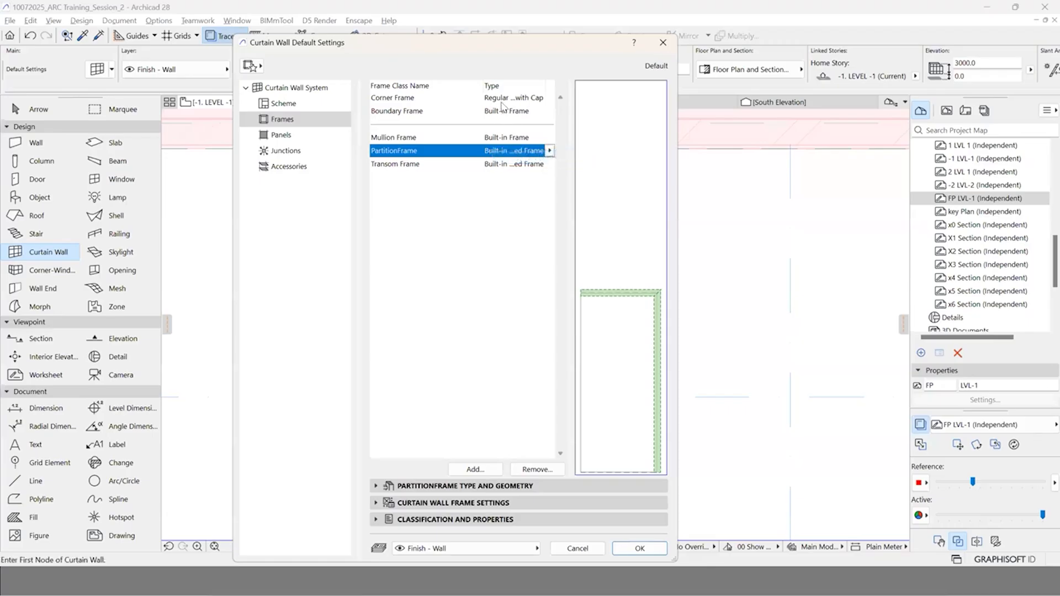
click(504, 100)
right_click(507, 101)
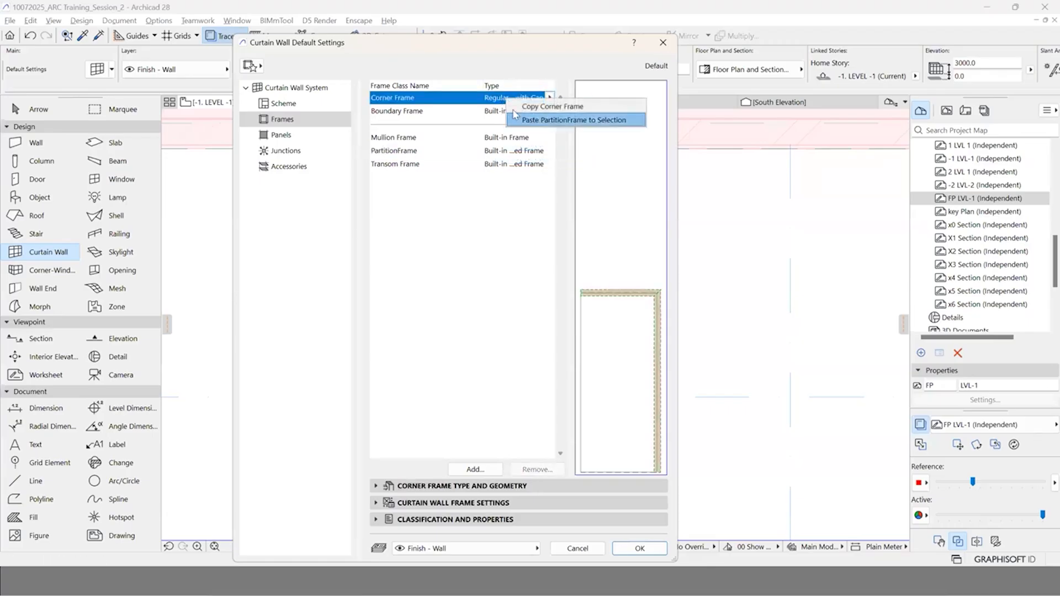
click(547, 119)
click(508, 111)
right_click(508, 111)
click(534, 129)
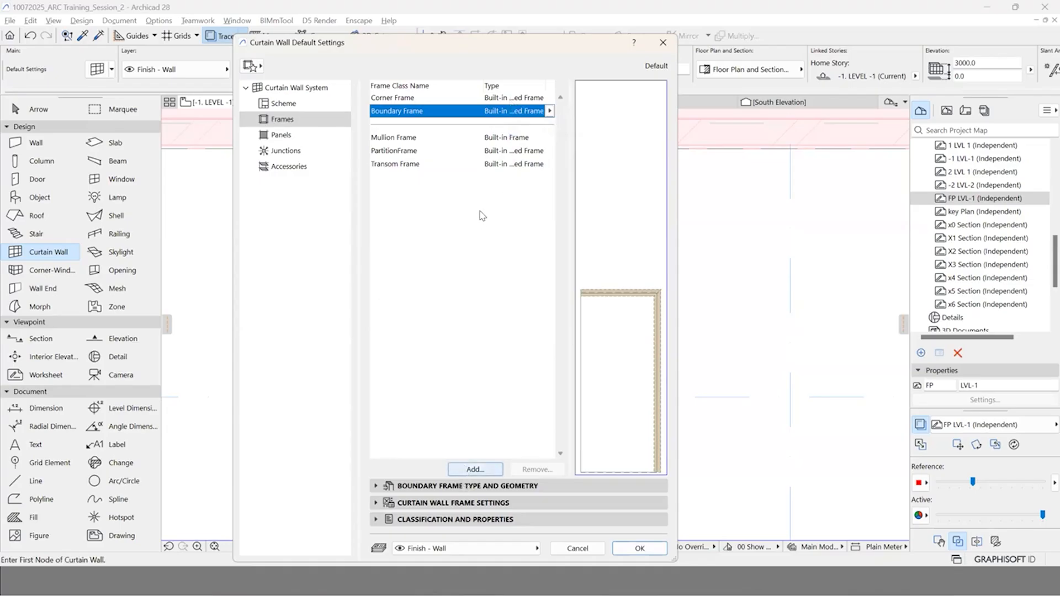
Step: Compare the type and geometry settings of the Corner Frame and Boundary Frame classes
click(493, 67)
click(492, 76)
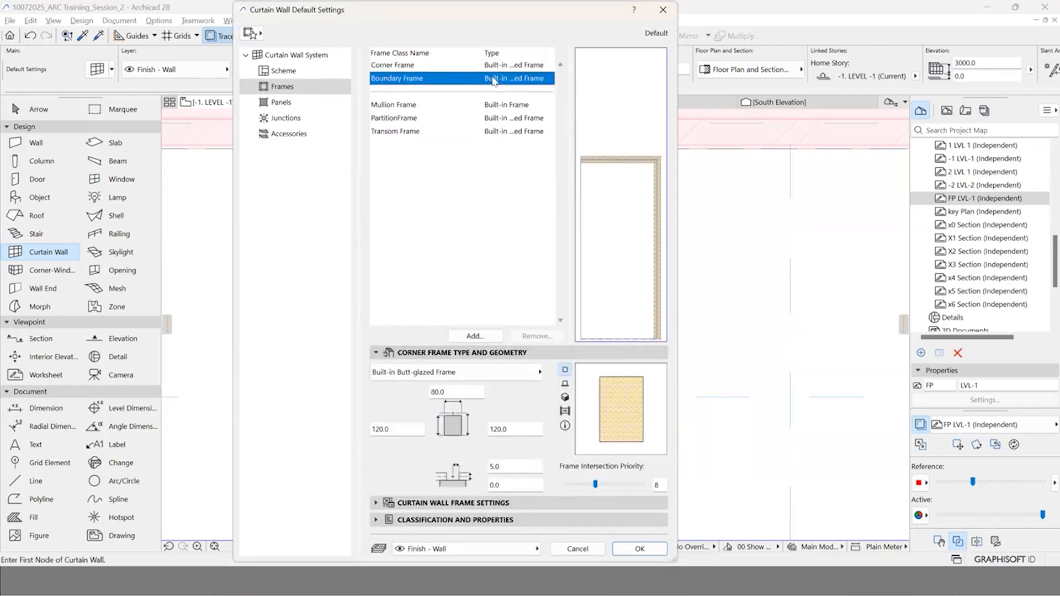
click(493, 63)
click(495, 80)
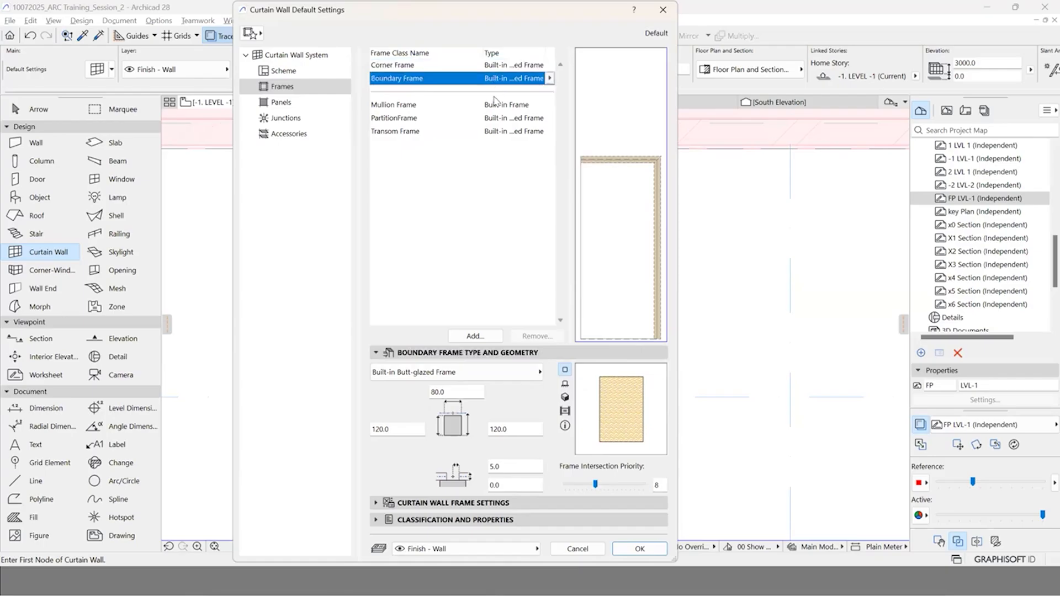
Step: Remove the Mullion Frame and Transom Frame classes from the curtain wall's frame classes
click(495, 106)
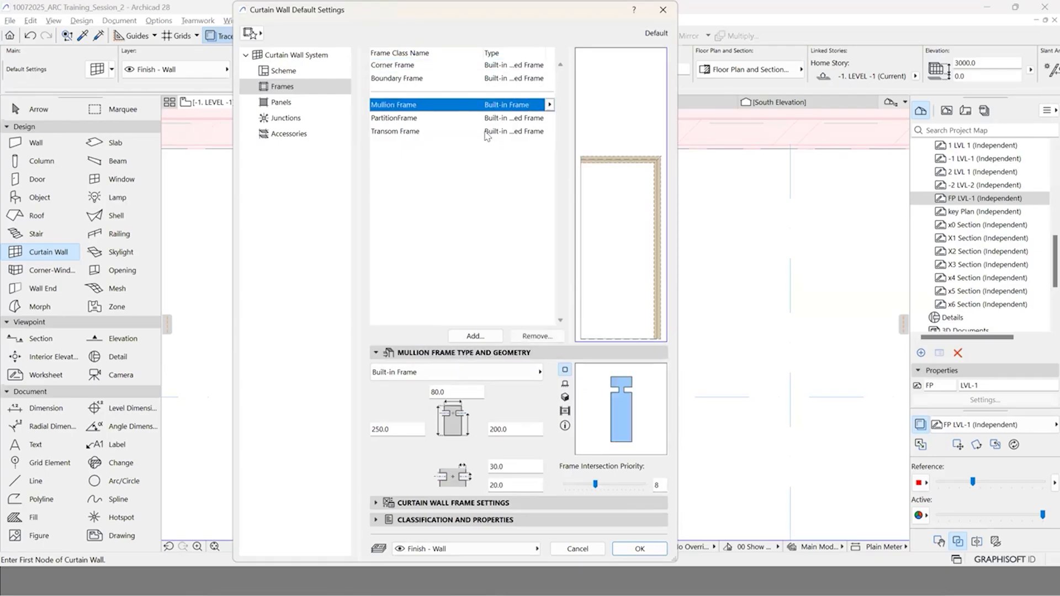
click(466, 118)
click(471, 131)
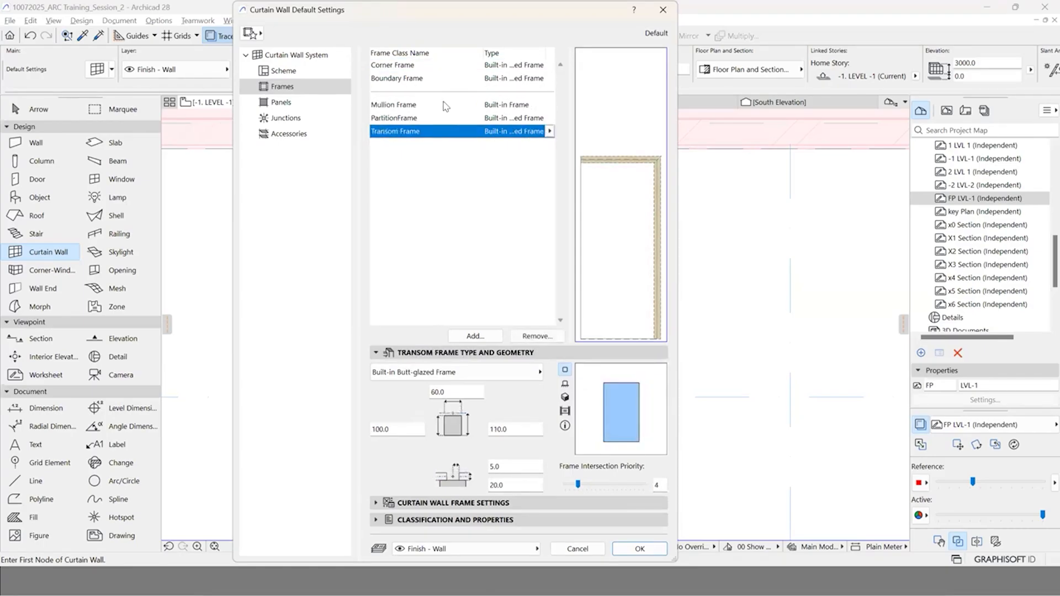
ctrl+click(475, 105)
click(529, 337)
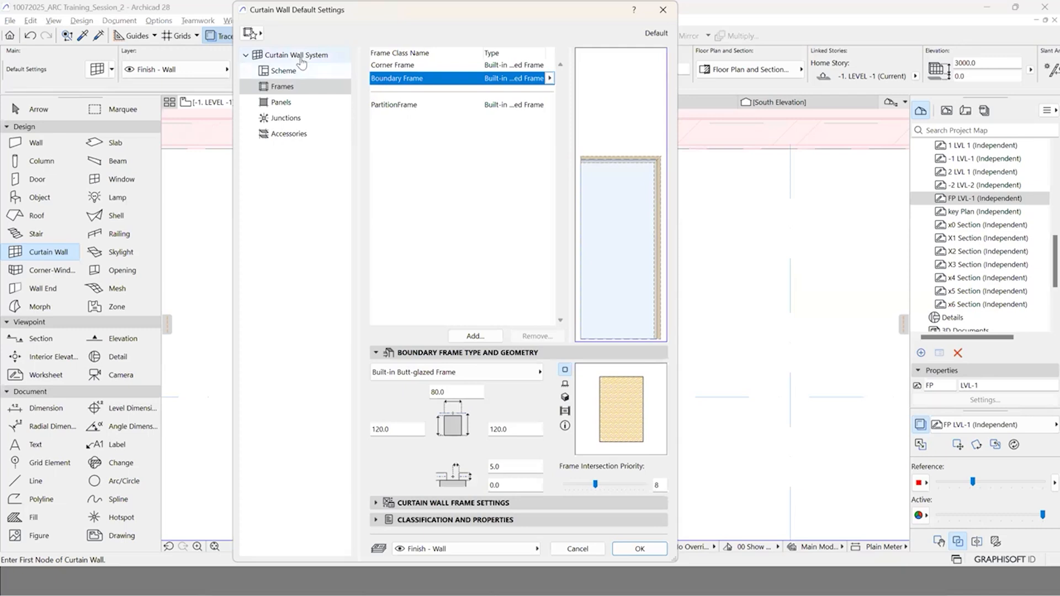
Step: Set the curtain wall system's height to 2100 and its nominal thickness to 120
click(301, 60)
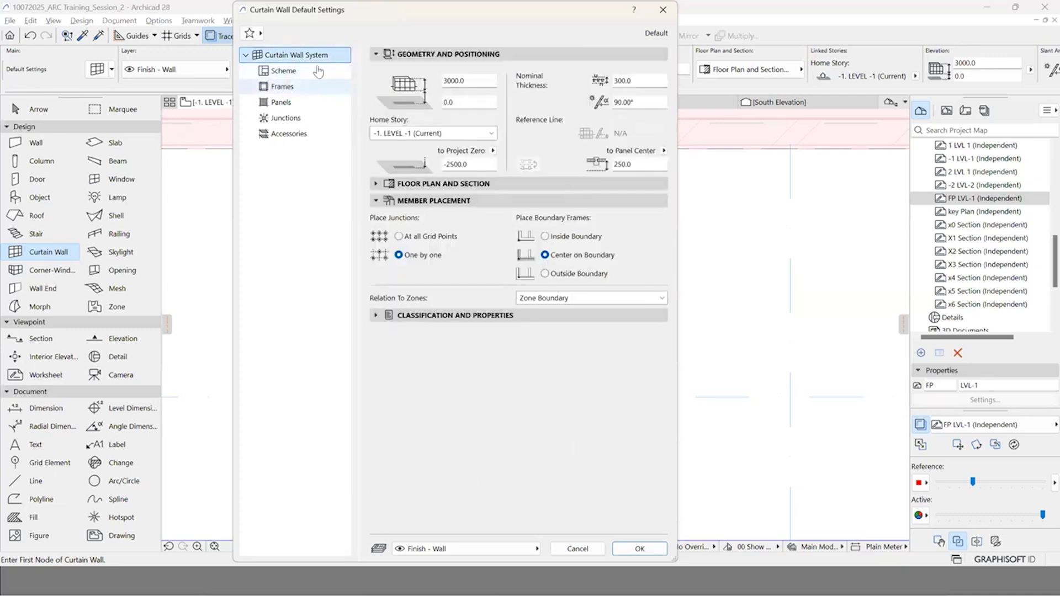
click(438, 80)
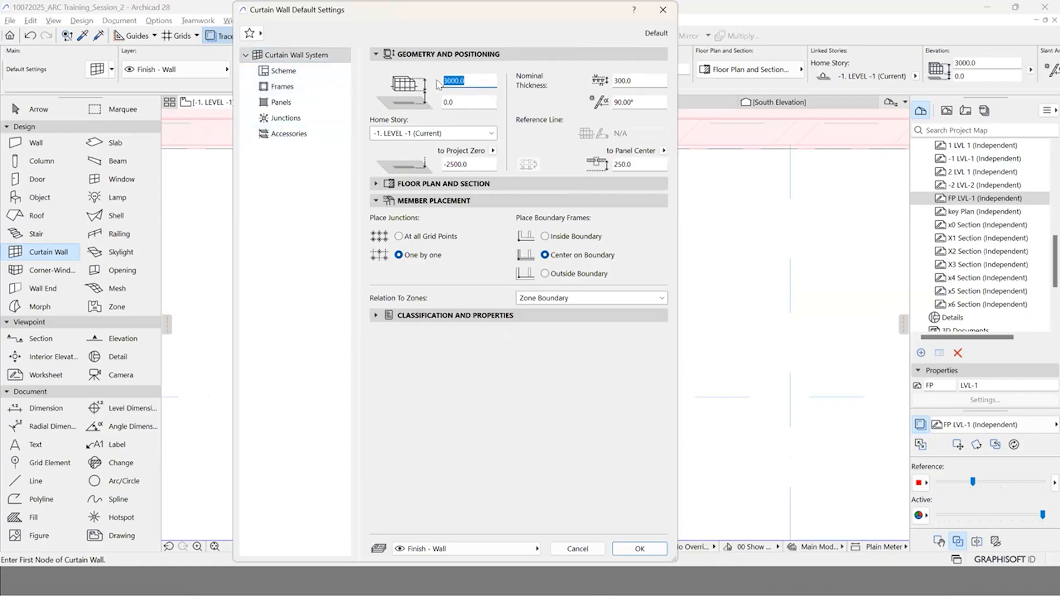
text(21)
drag(467, 83, 449, 83)
text(050100)
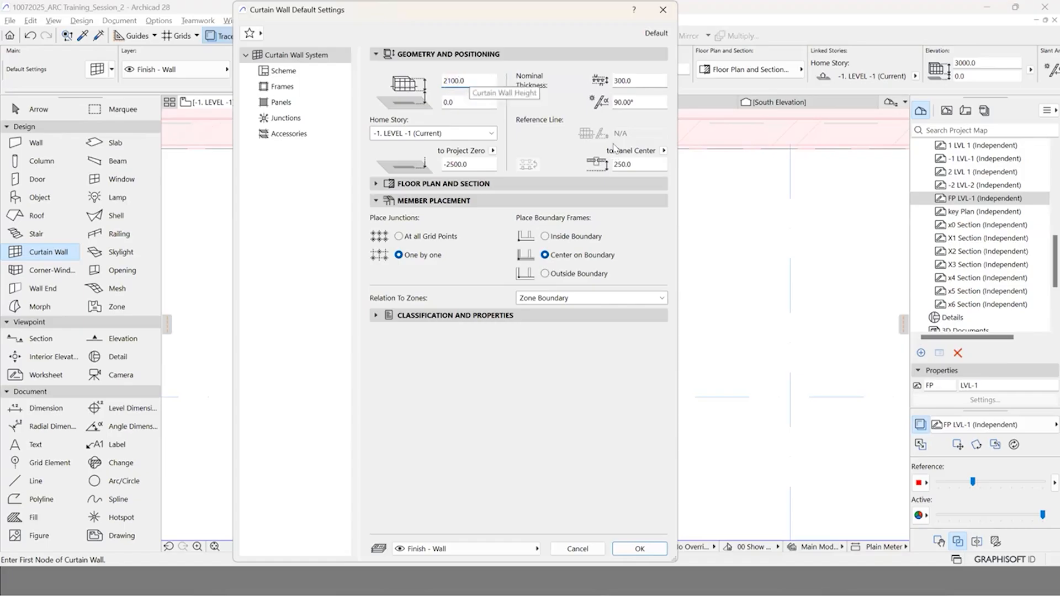
double_click(620, 82)
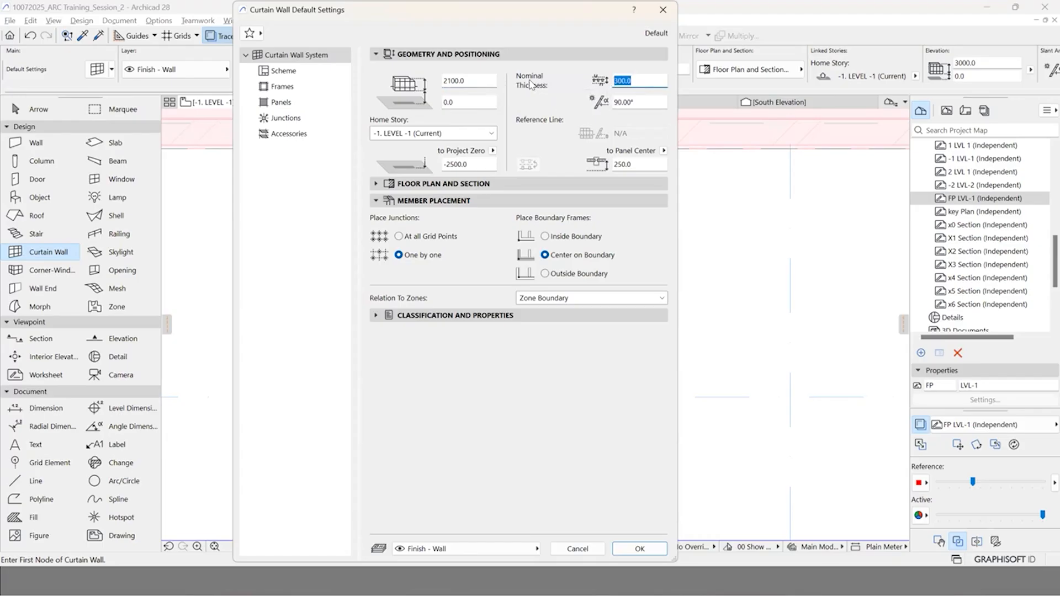
text(12)
drag(635, 80, 610, 82)
Step: Measure the reference line distance to the PartitionFrame face and set it to 0
click(662, 151)
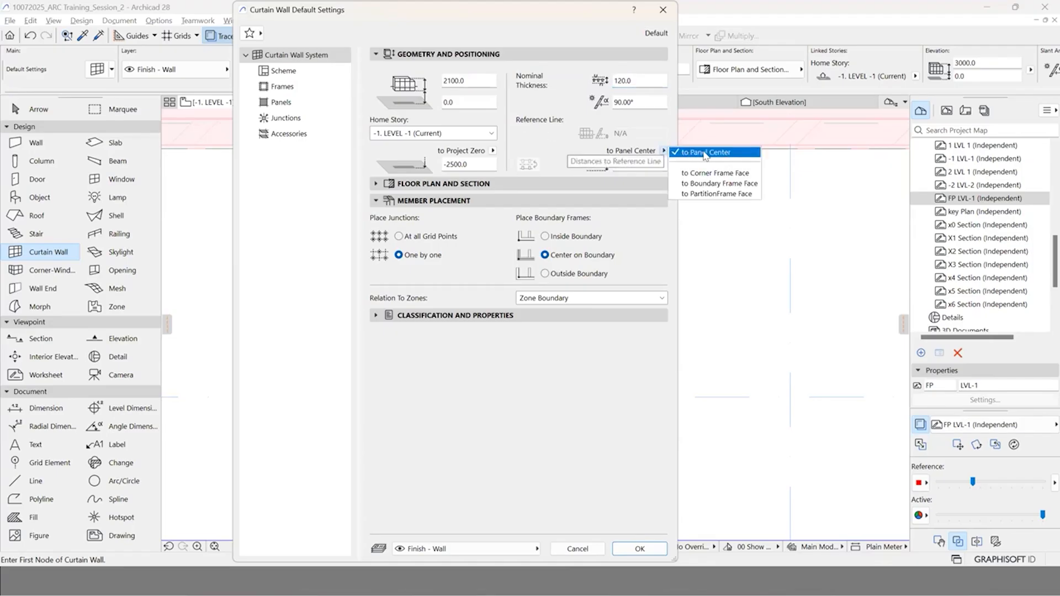
click(700, 194)
text(0)
click(617, 173)
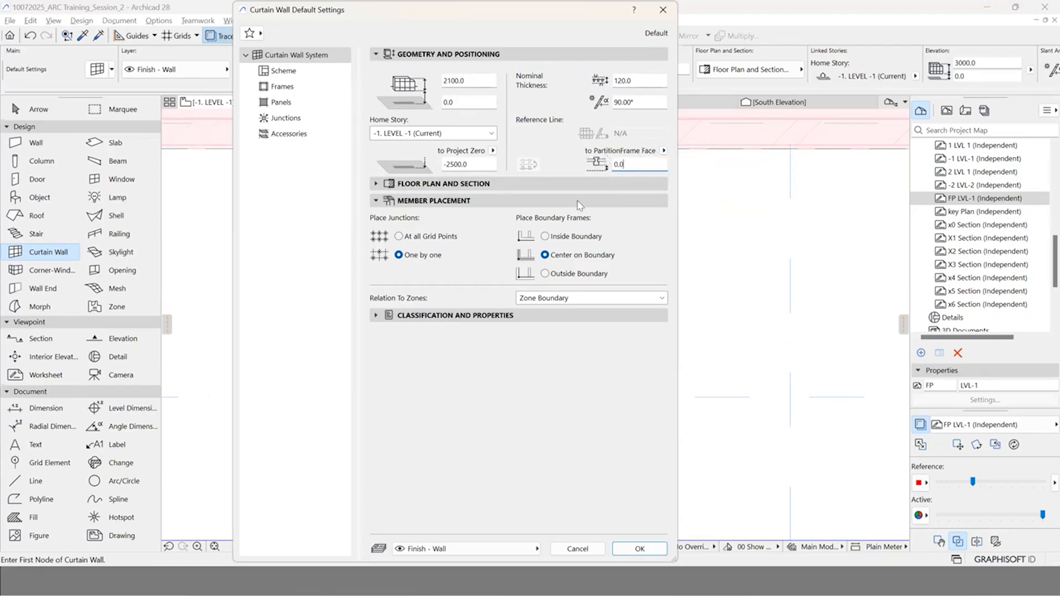
drag(637, 161, 572, 175)
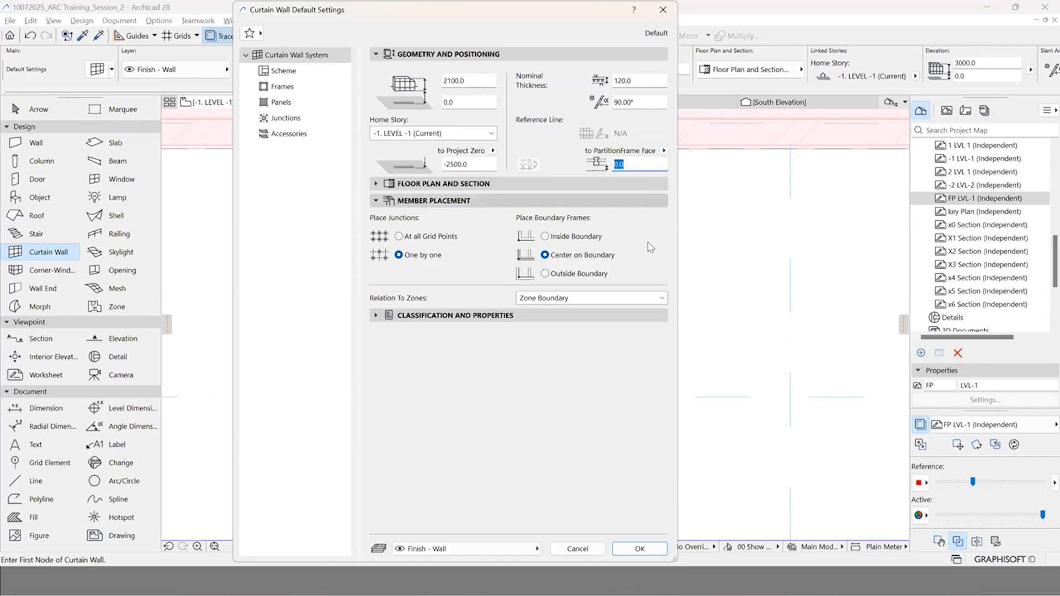
click(451, 203)
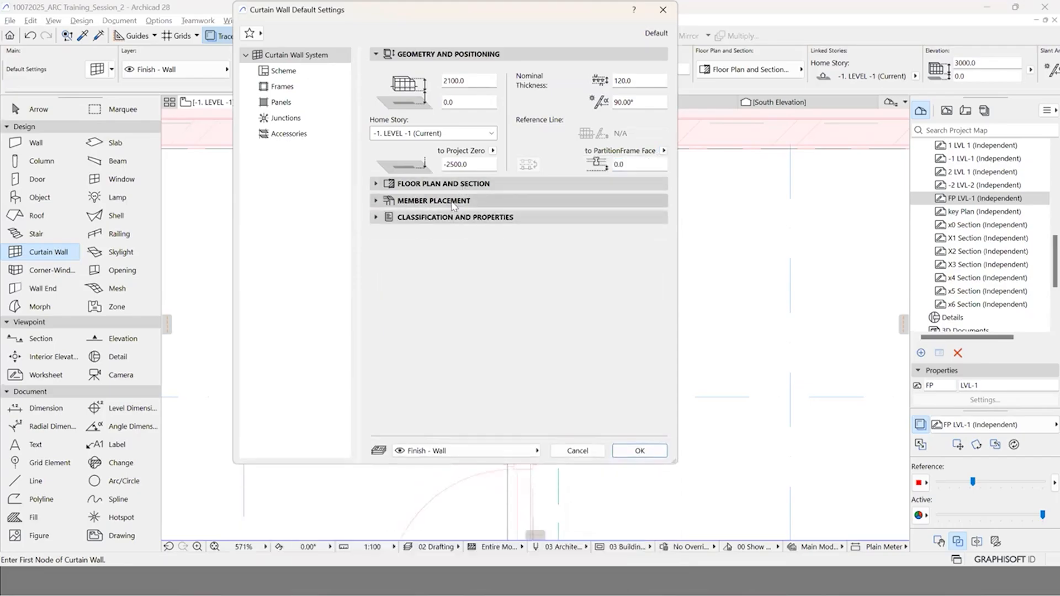
click(452, 203)
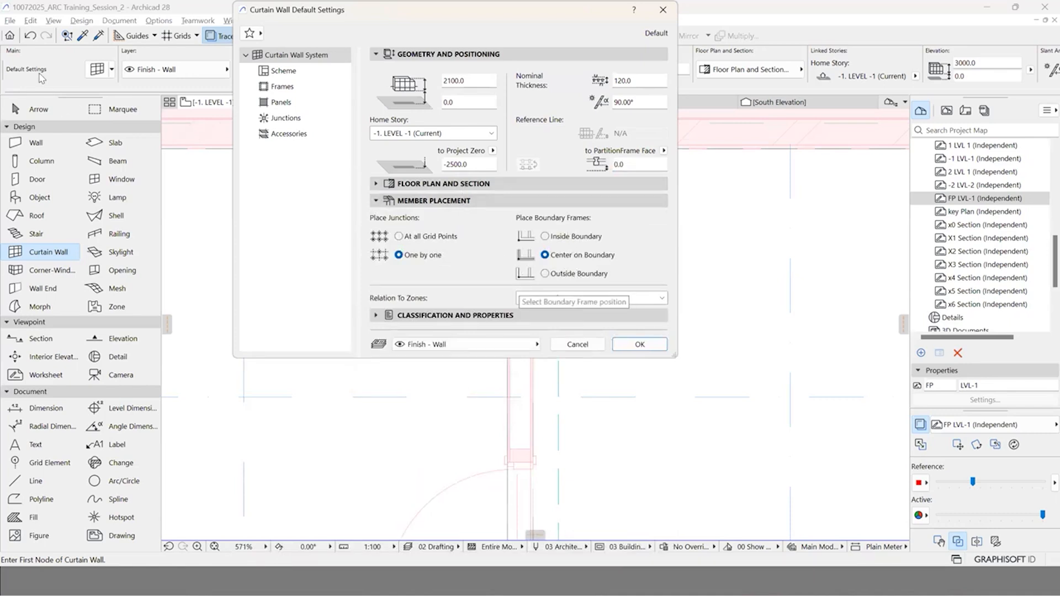
mouse_move(631, 219)
mouse_down()
mouse_move(509, 222)
mouse_move(538, 288)
mouse_move(618, 271)
mouse_move(625, 220)
mouse_up()
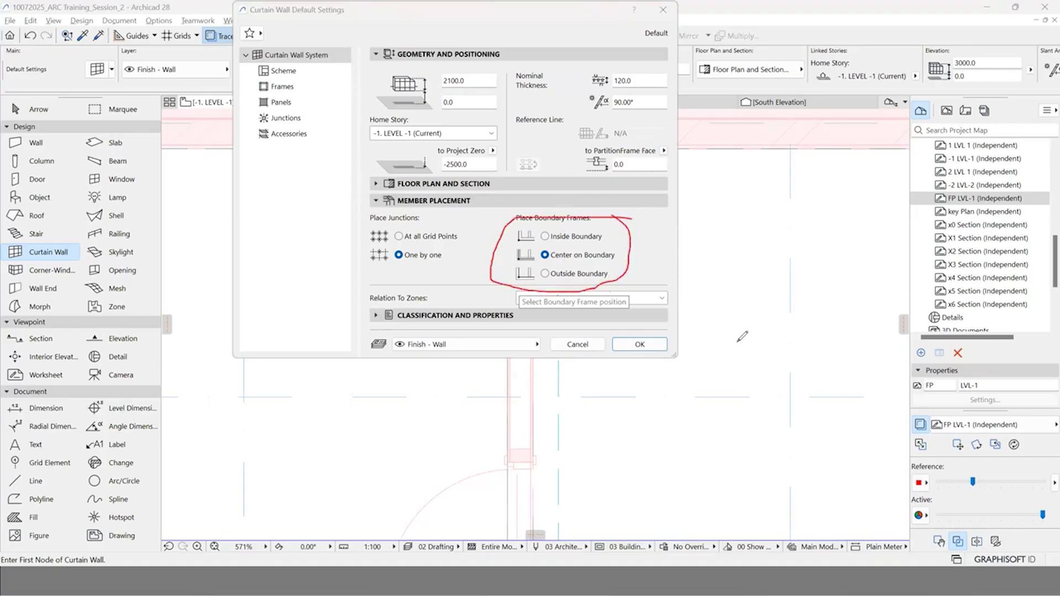
mouse_move(723, 285)
mouse_down()
mouse_move(714, 442)
mouse_move(834, 457)
mouse_move(896, 282)
mouse_move(724, 279)
mouse_up()
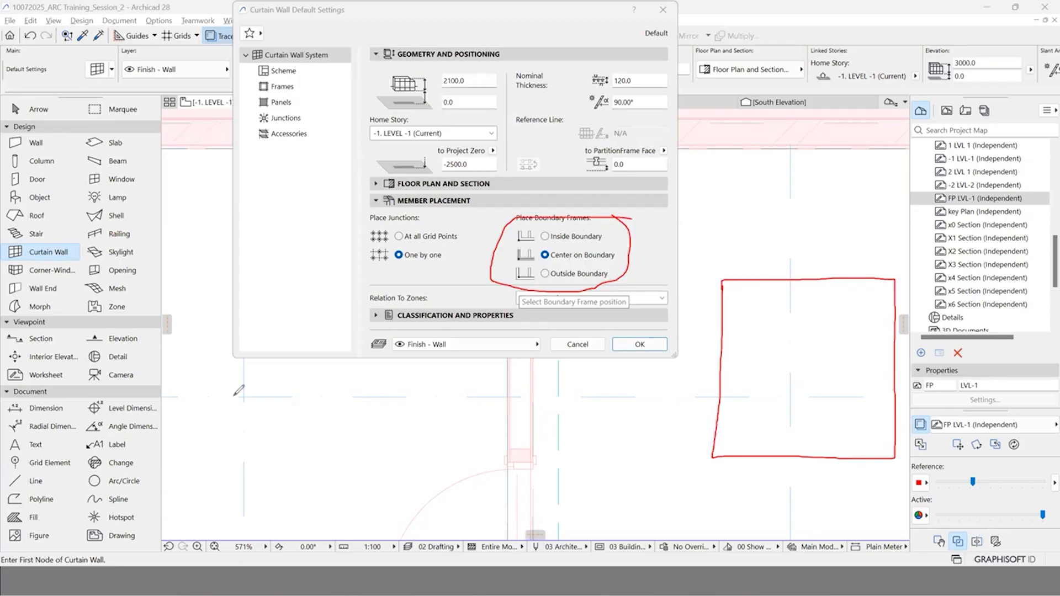
mouse_move(727, 445)
mouse_down()
mouse_move(890, 446)
mouse_move(879, 293)
mouse_move(797, 292)
mouse_move(734, 309)
mouse_move(733, 445)
mouse_up()
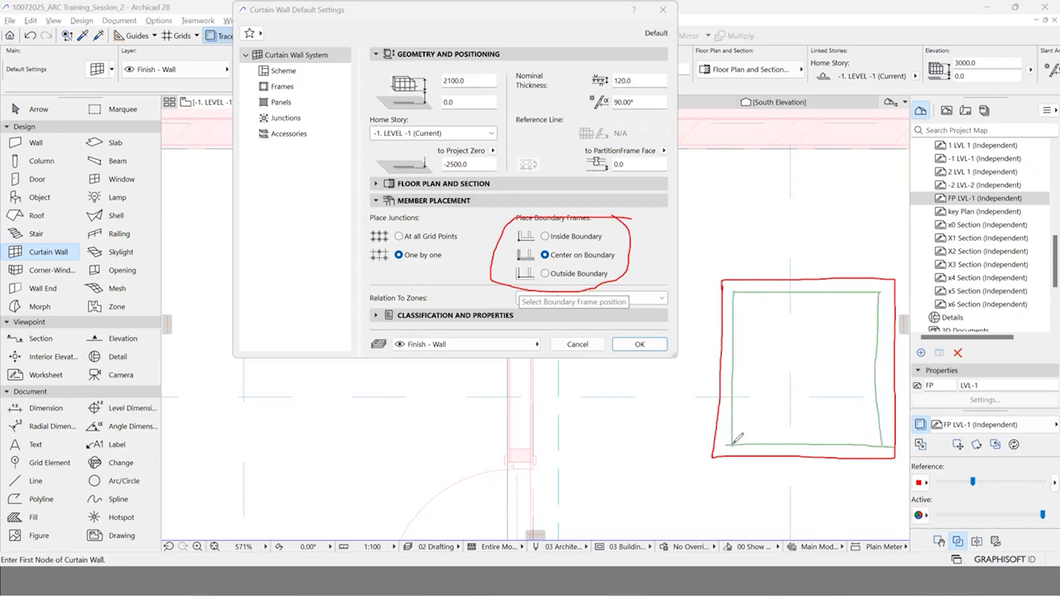
drag(724, 299, 728, 300)
drag(720, 320, 740, 343)
click(723, 360)
key(ctrl+z)
key(ctrl+z)
key(ctrl+z)
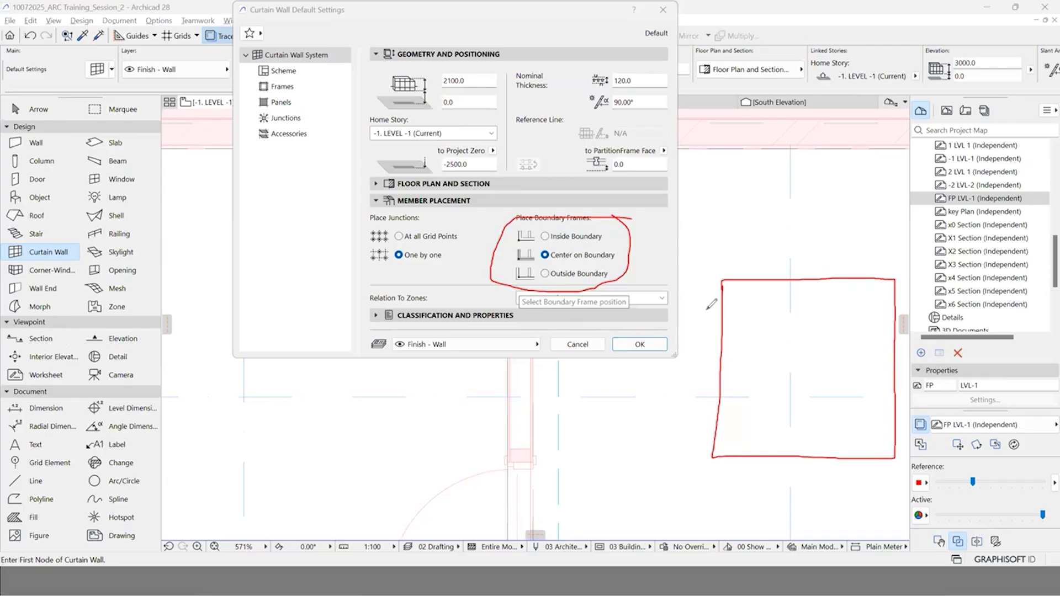
mouse_move(714, 272)
mouse_down()
mouse_move(705, 467)
mouse_move(901, 470)
mouse_up()
mouse_move(720, 445)
mouse_down()
mouse_move(861, 438)
mouse_move(885, 412)
mouse_move(877, 273)
mouse_move(906, 367)
mouse_up()
drag(911, 457, 906, 465)
mouse_move(895, 263)
mouse_down()
mouse_move(744, 269)
mouse_move(887, 284)
mouse_up()
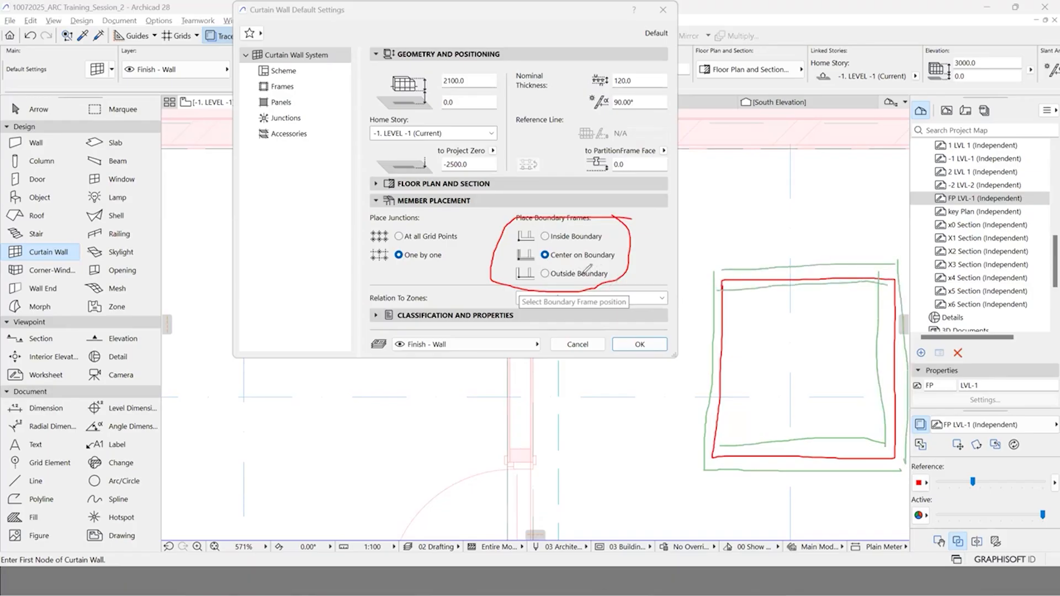
mouse_move(719, 279)
mouse_down()
mouse_move(691, 479)
mouse_move(878, 481)
mouse_up()
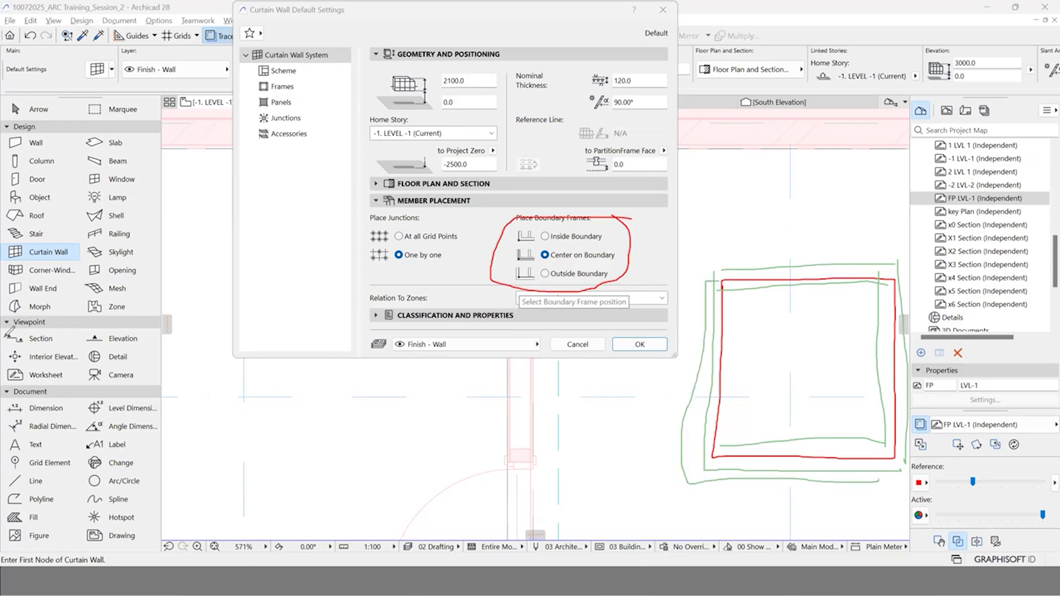
Step: Place the boundary frames inside the boundary and apply the curtain wall default settings
click(569, 238)
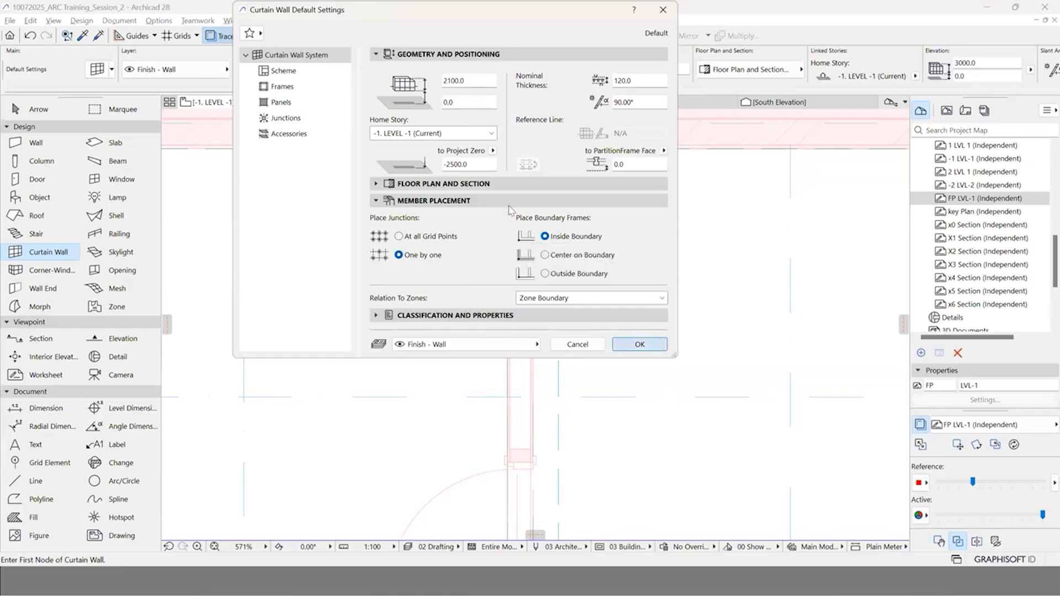
click(640, 344)
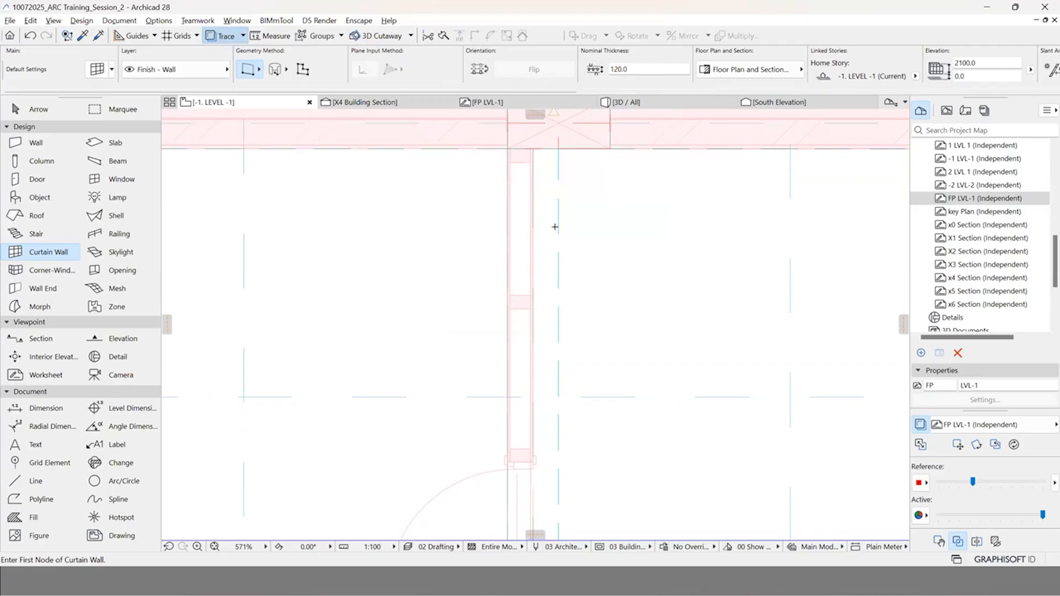
scroll(528, 147, up, 2)
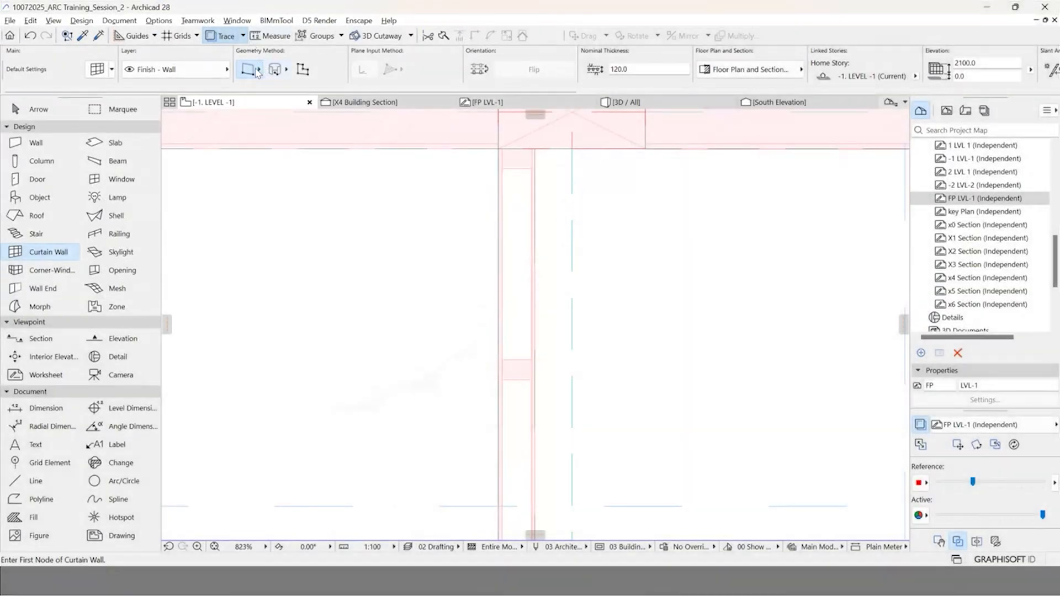
Step: Draw a straight curtain wall along the traced partition, from the upper beam face down to the lower column, and fade the trace reference
click(251, 72)
scroll(533, 147, up, 3)
click(531, 148)
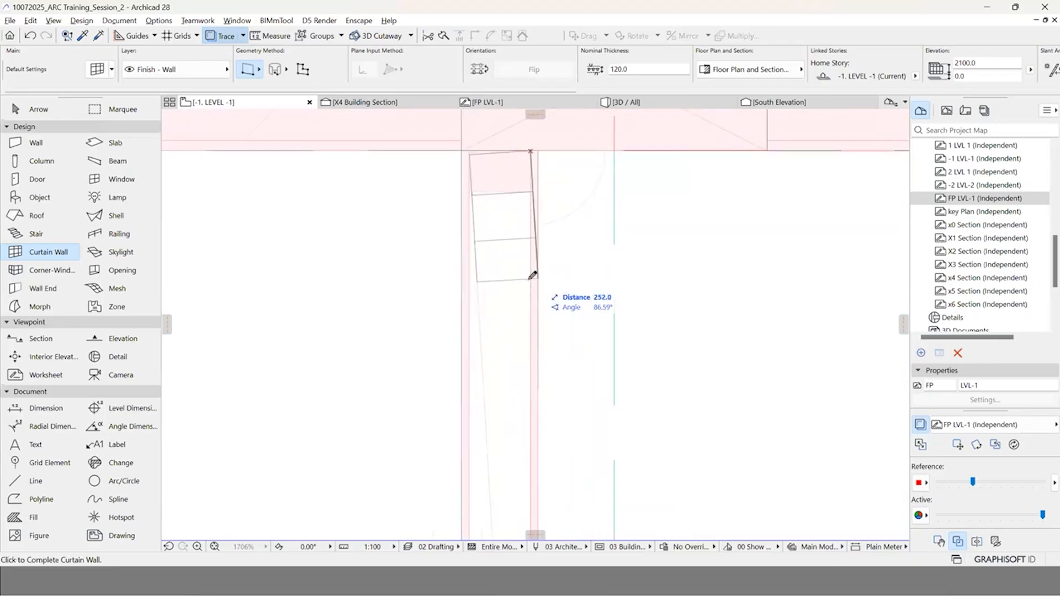
scroll(454, 166, down, 1)
scroll(461, 221, down, 2)
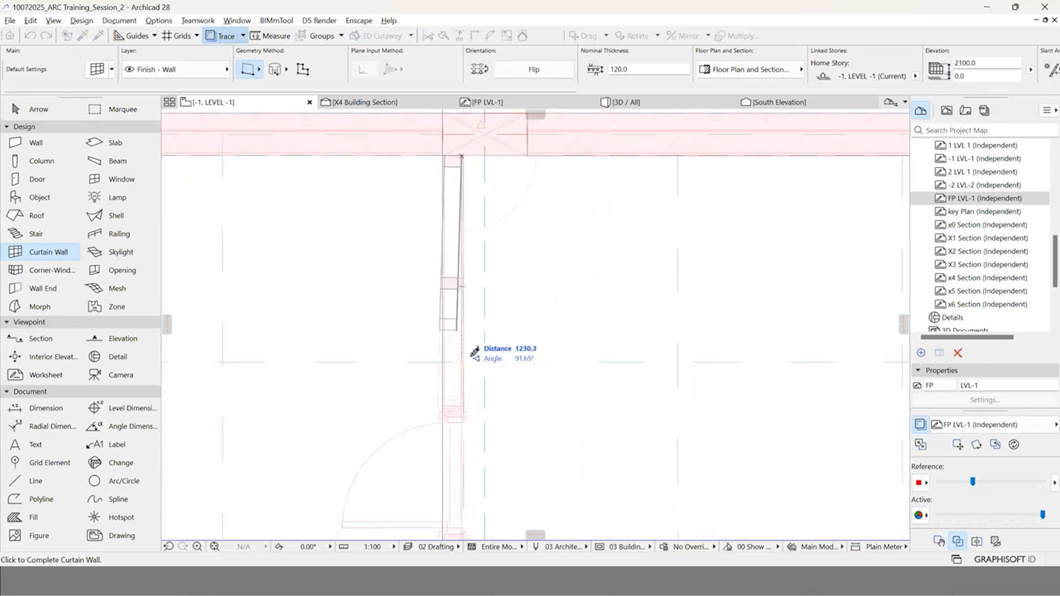
middle_drag(471, 326, 473, 241)
middle_drag(462, 372, 471, 268)
middle_drag(461, 404, 471, 362)
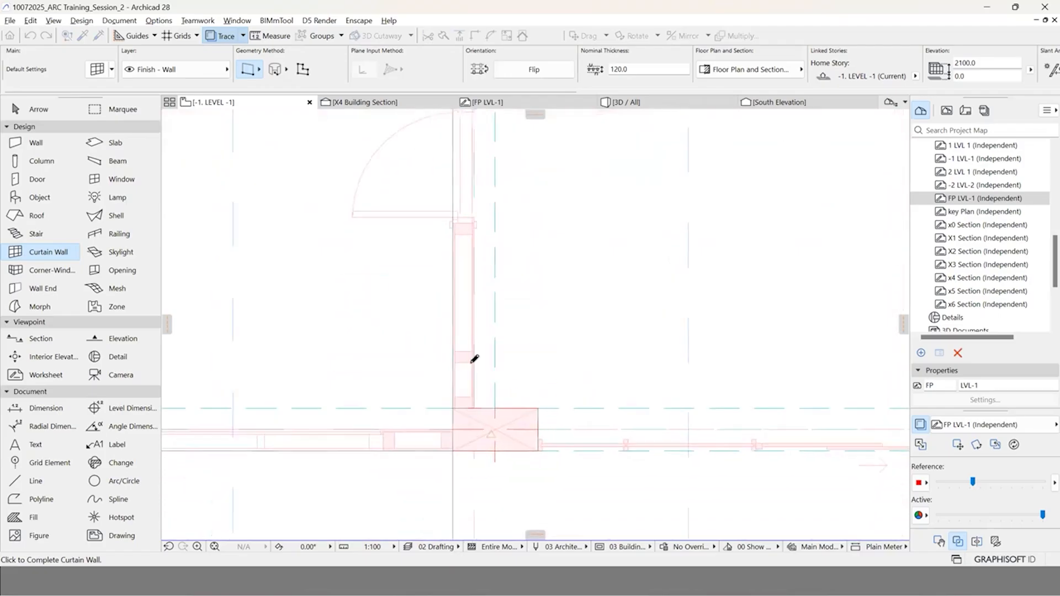
scroll(472, 417, up, 2)
scroll(477, 398, up, 3)
click(479, 397)
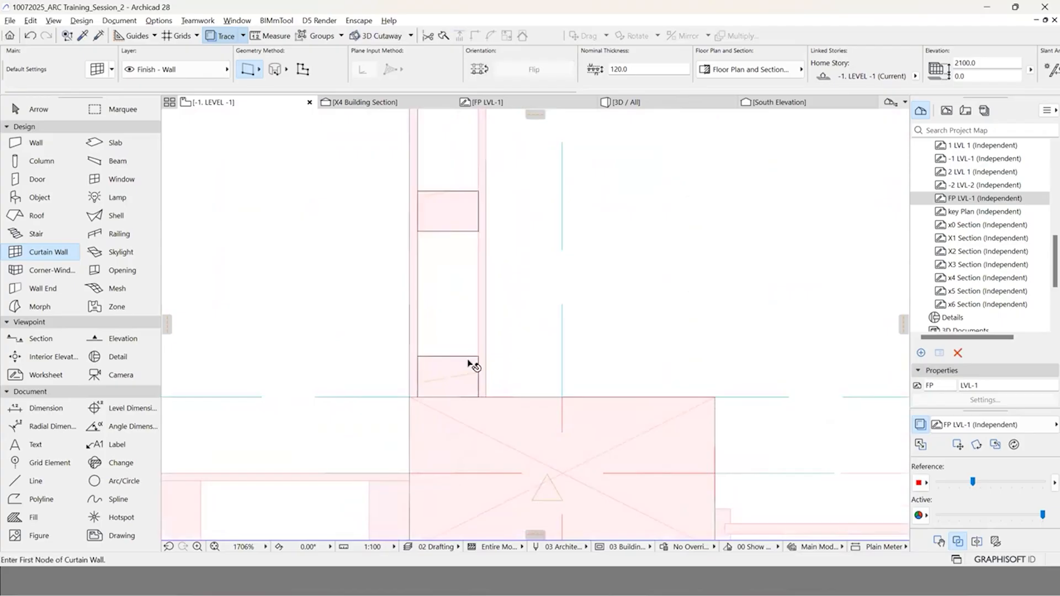
key(Escape)
mouse_move(973, 482)
mouse_down()
mouse_move(927, 486)
mouse_move(959, 484)
mouse_up()
Step: Open the 3D view of the whole model and set the new curtain wall's height to 2050
click(640, 103)
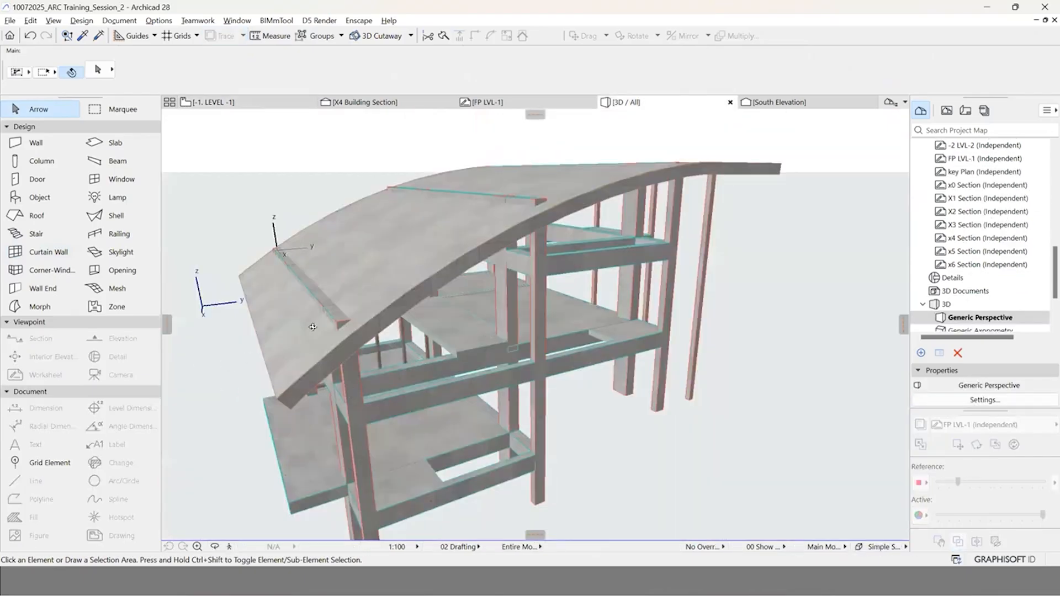
scroll(400, 229, up, 3)
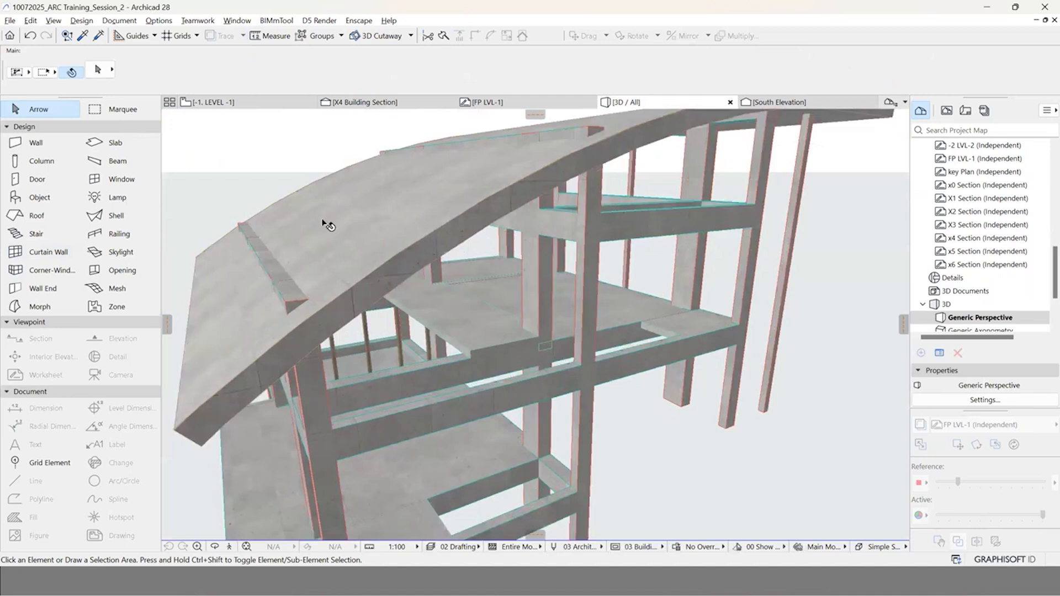
scroll(310, 210, up, 2)
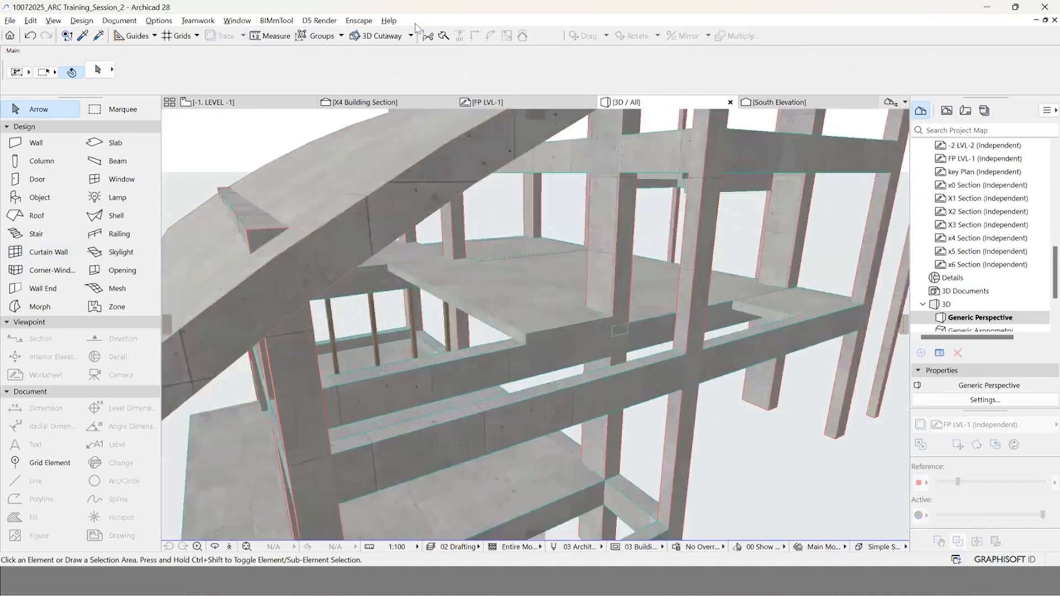
scroll(895, 72, up, 3)
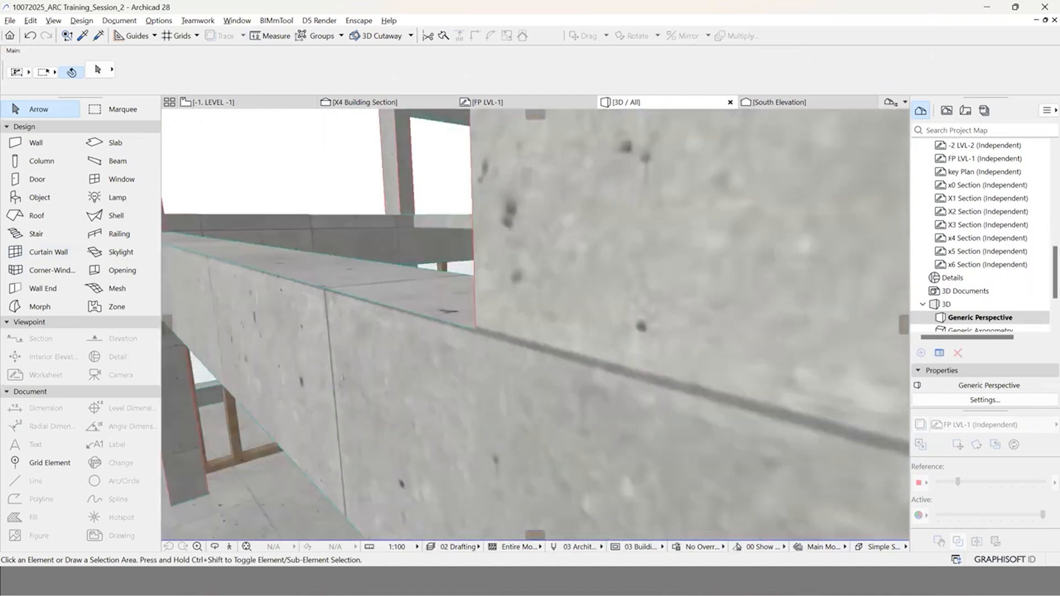
scroll(232, 353, up, 3)
click(443, 359)
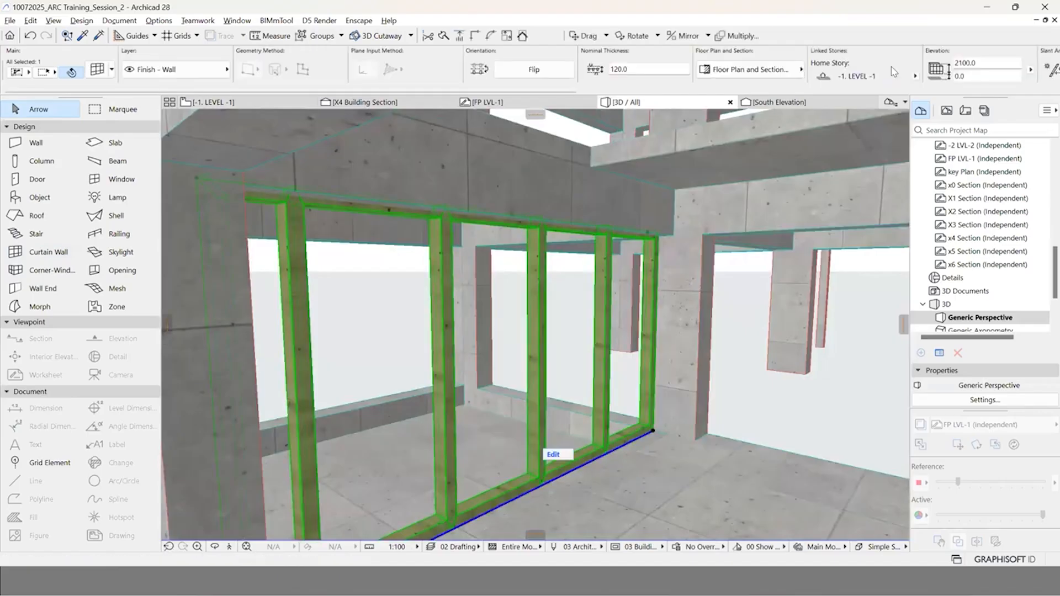
key(Escape)
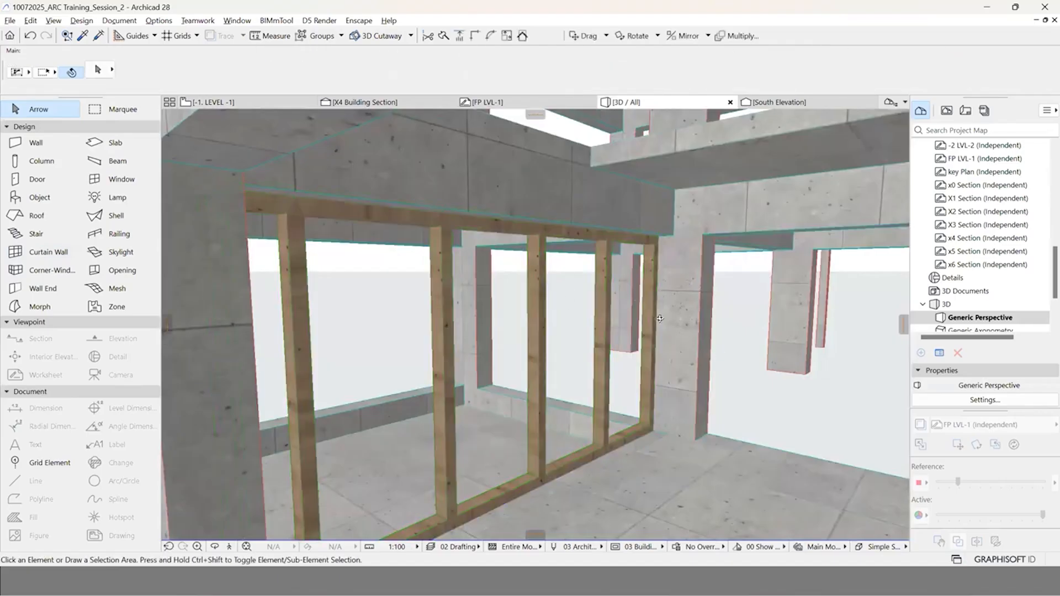
Step: Examine the timber partition frame in 3D from several angles, including how it meets the beam, columns and floor slab
scroll(660, 325, up, 2)
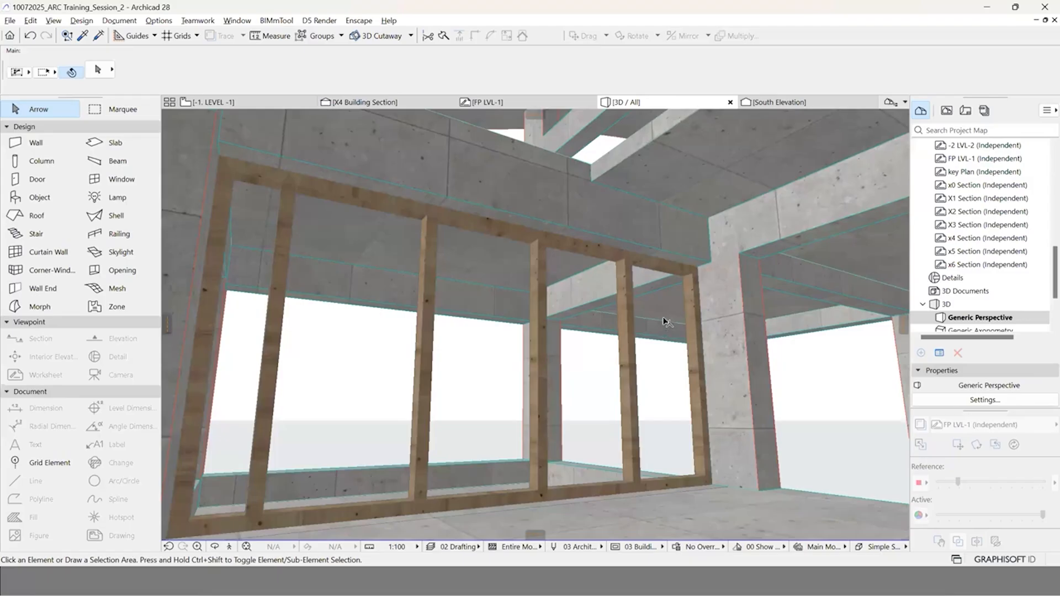
middle_drag(672, 311, 598, 311)
scroll(614, 309, down, 3)
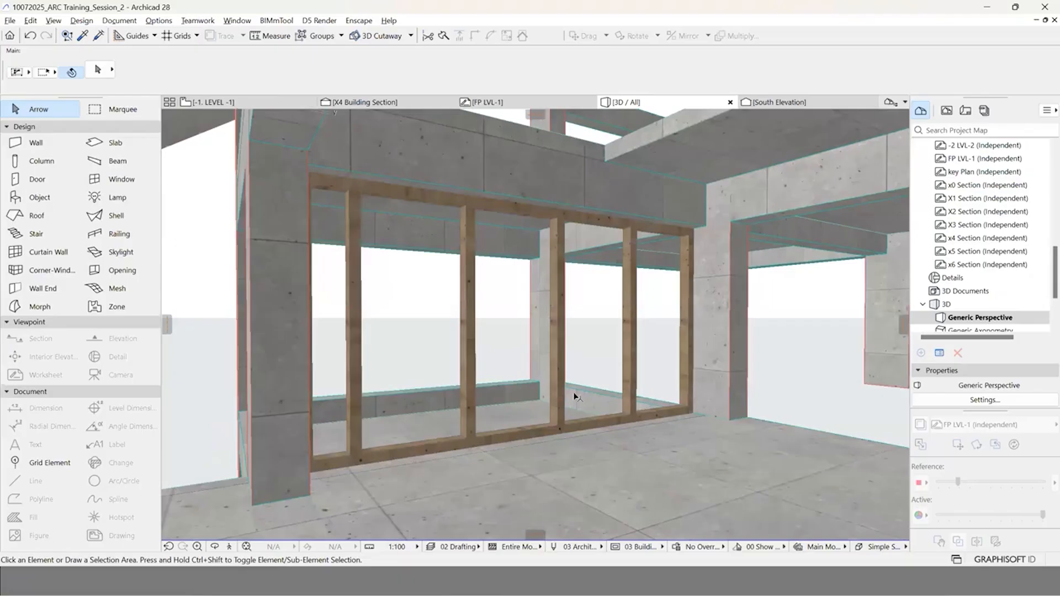
scroll(571, 398, up, 2)
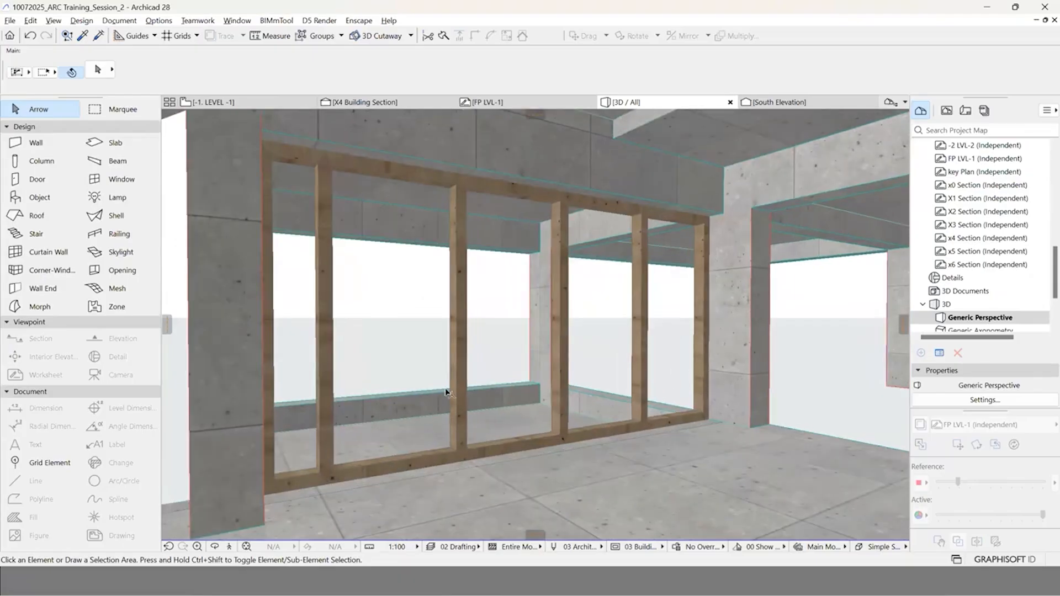
scroll(430, 351, down, 5)
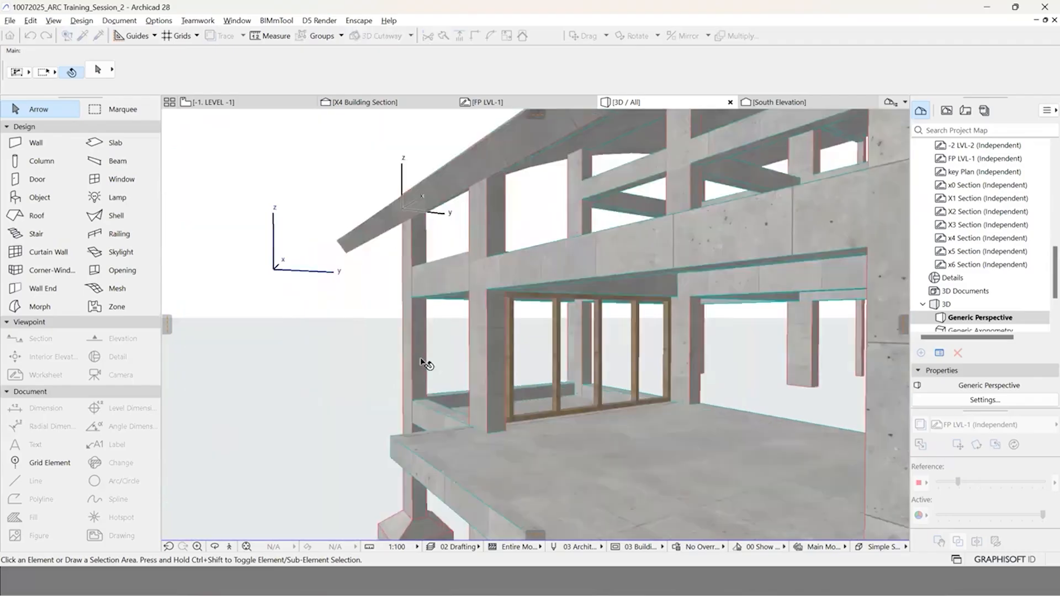
click(424, 364)
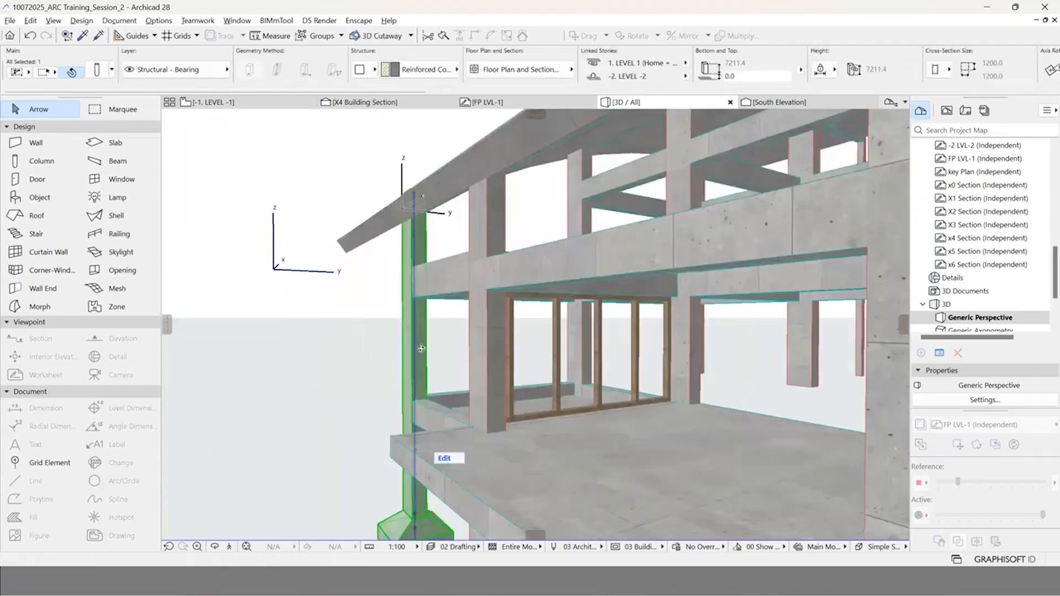
scroll(580, 352, up, 3)
scroll(578, 346, down, 3)
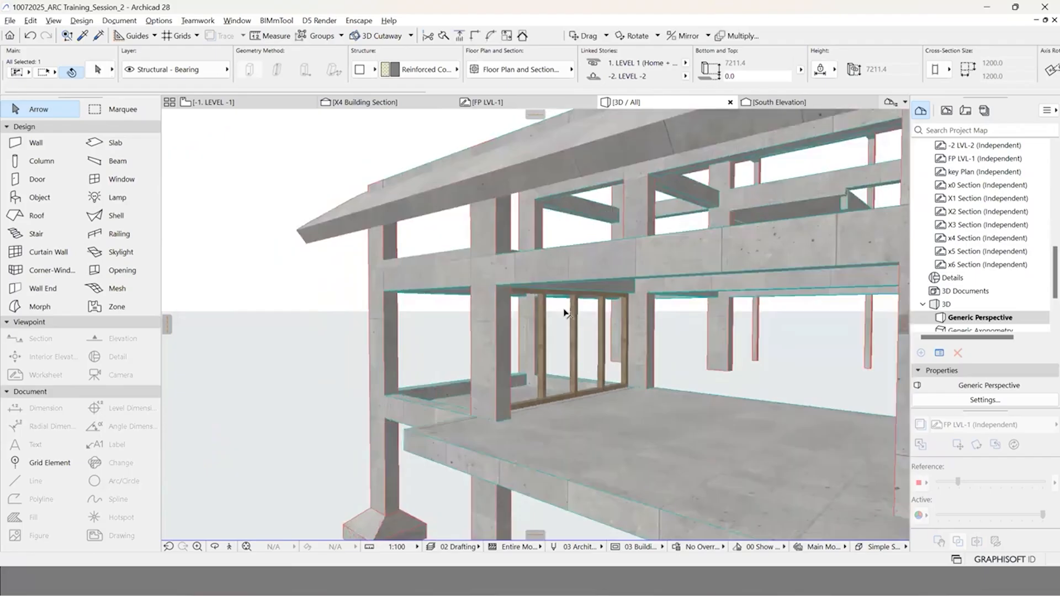
scroll(618, 429, up, 3)
scroll(613, 428, up, 3)
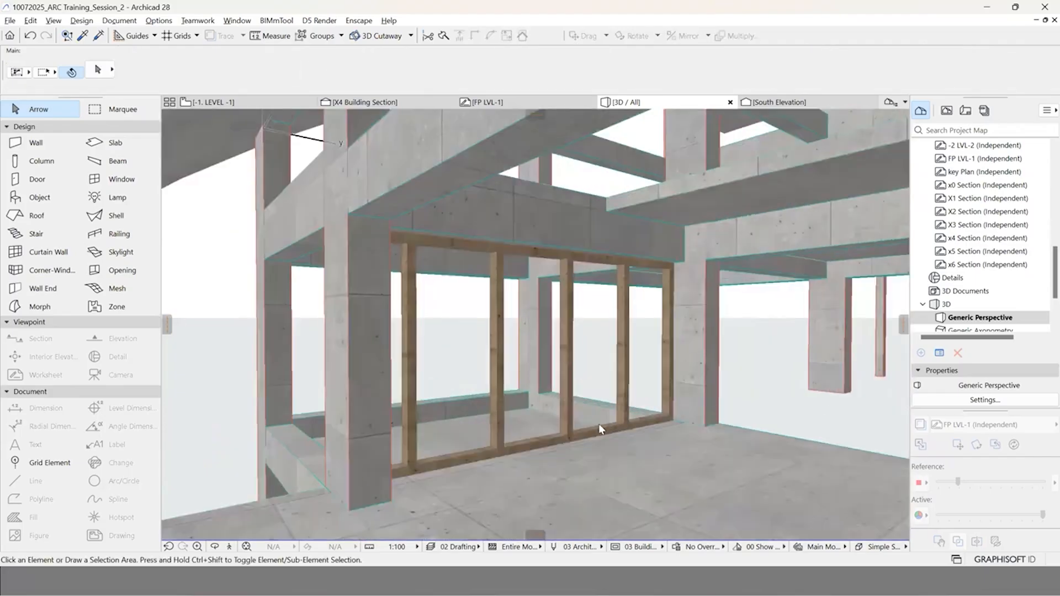
Step: Edit the curtain wall and delete the top and bottom boundary frames of the middle bay to form an opening
click(600, 429)
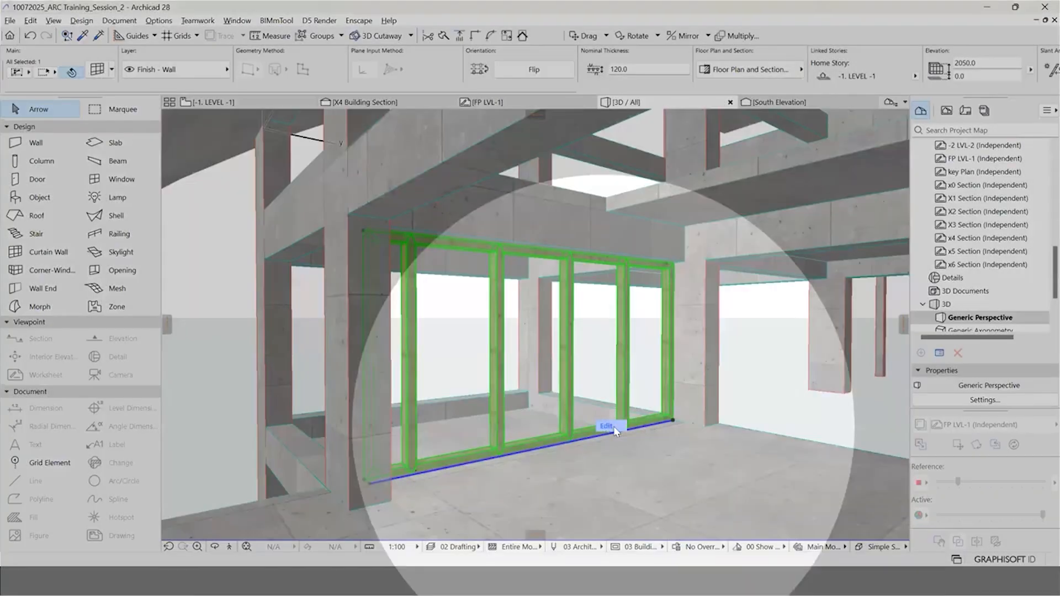
click(614, 429)
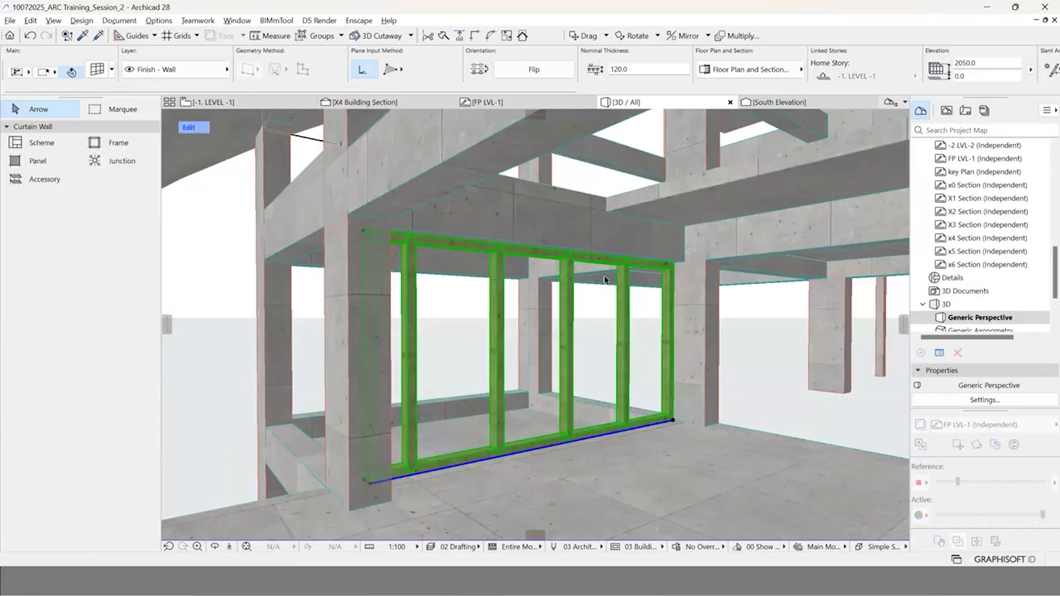
scroll(602, 271, down, 5)
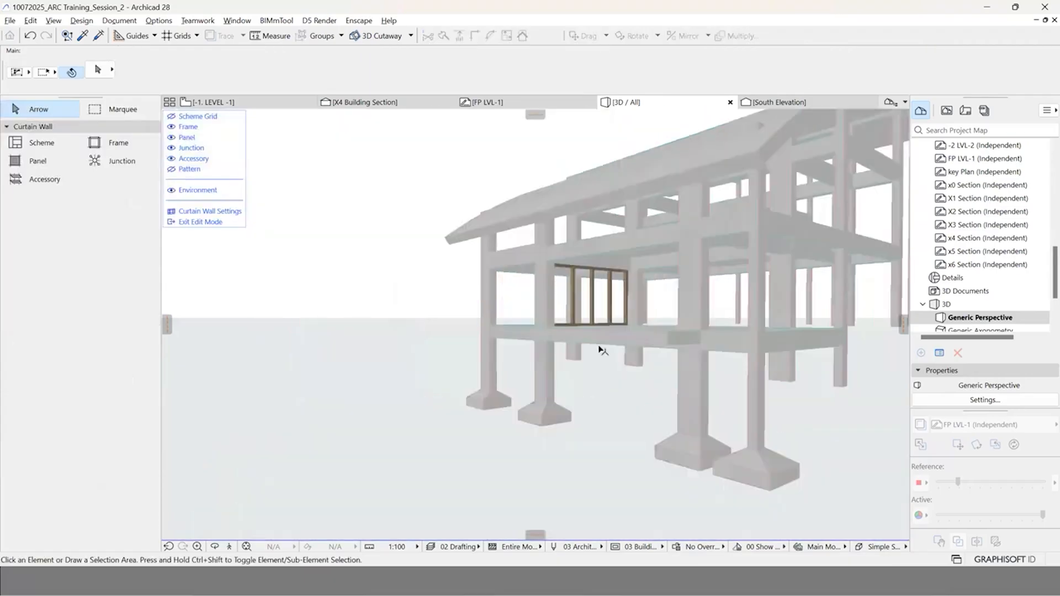
scroll(420, 359, up, 3)
scroll(505, 317, up, 5)
shift+middle_drag(570, 179, 612, 397)
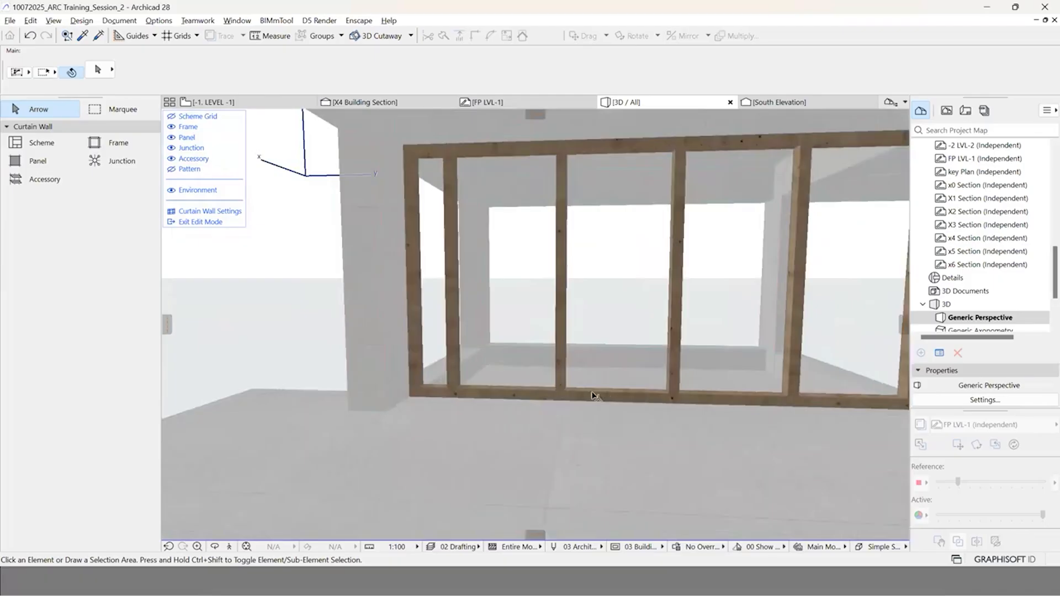
click(628, 395)
click(630, 396)
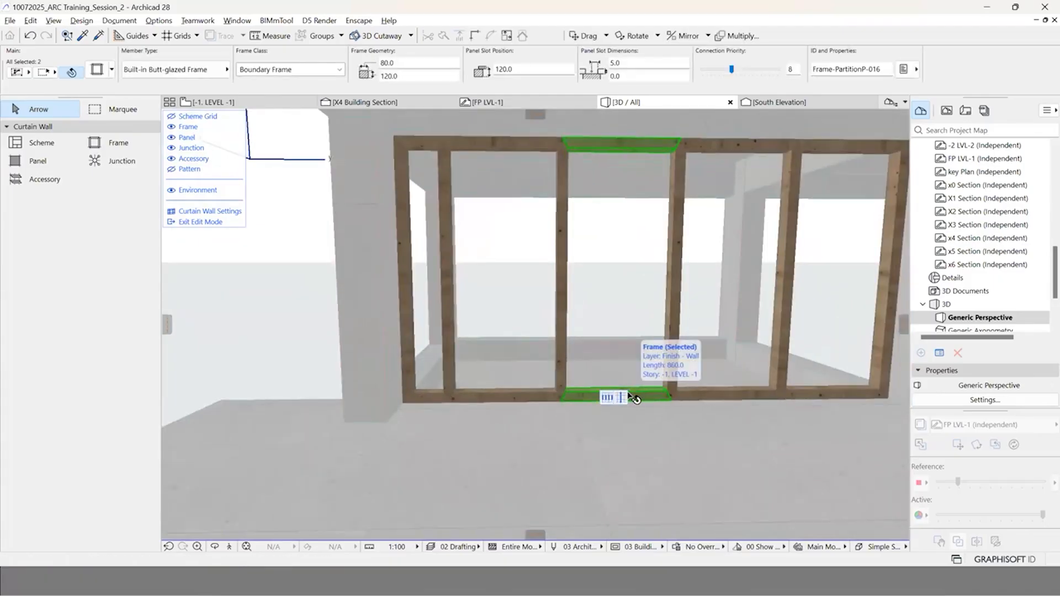
key(Delete)
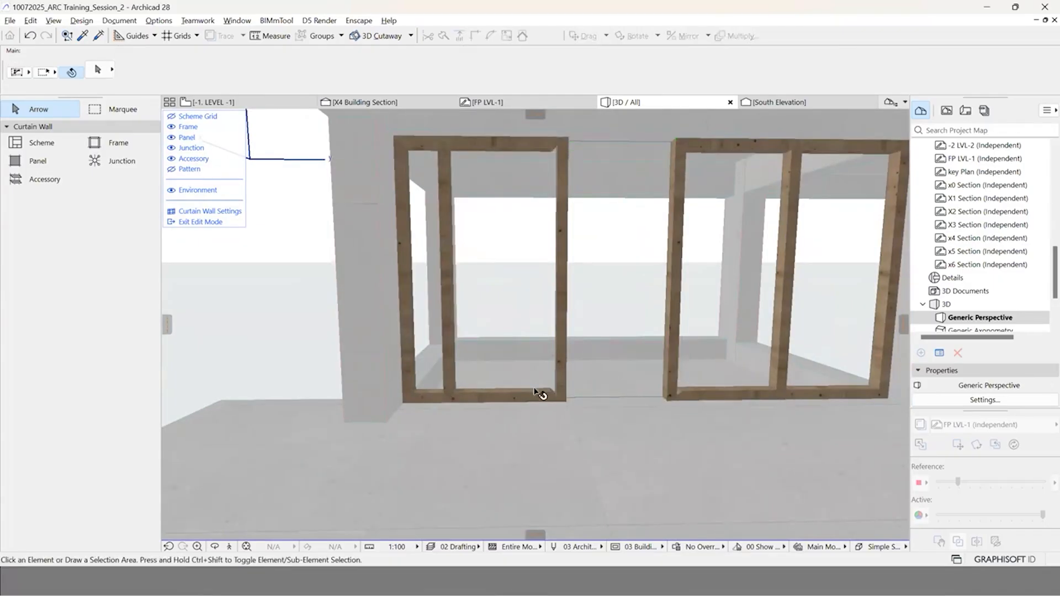
Step: Examine the frame ends on both sides of the opening and exit the curtain wall edit mode
scroll(556, 398, up, 5)
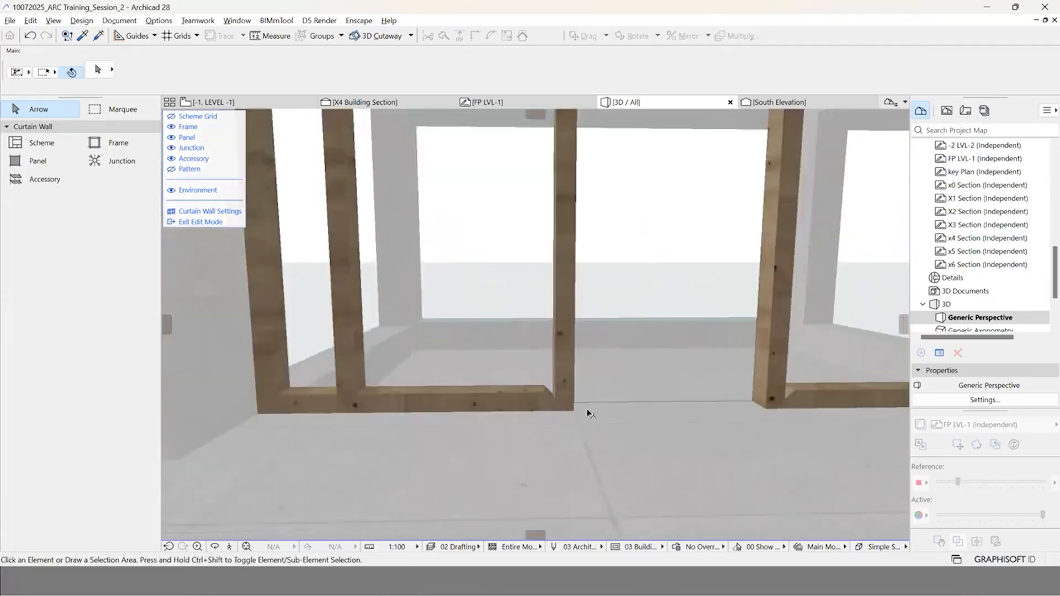
scroll(497, 398, down, 5)
shift+middle_drag(514, 398, 639, 391)
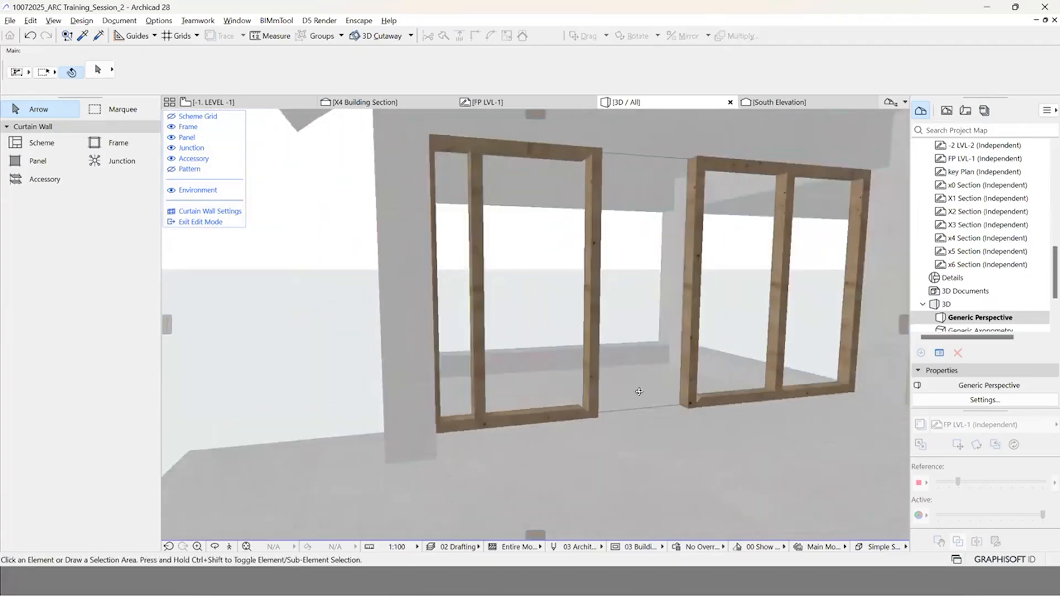
shift+middle_drag(724, 398, 616, 160)
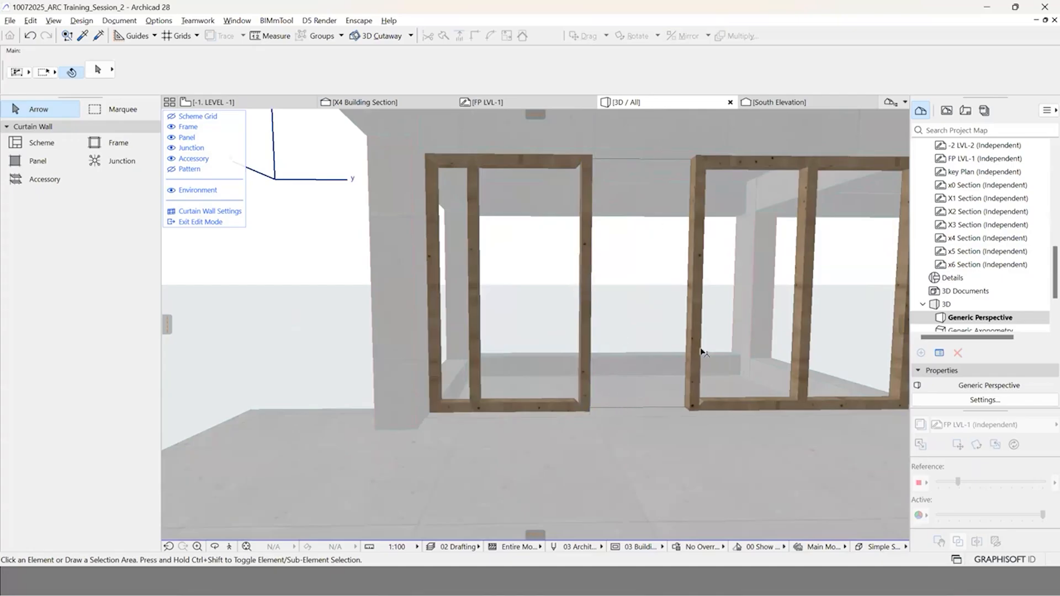
key(Escape)
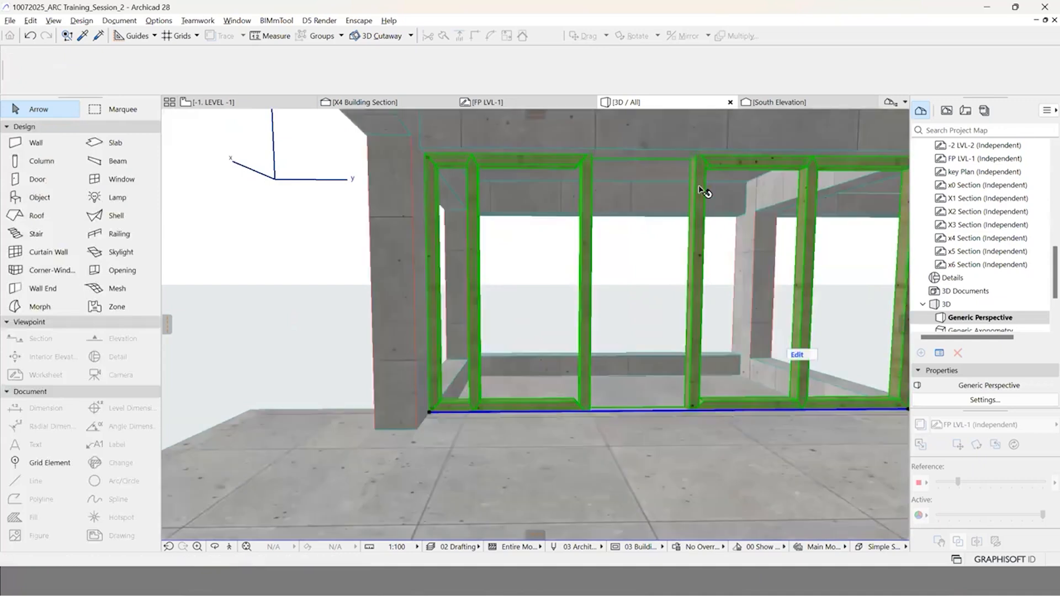
Step: Review the curtain wall's member placement settings and inspect the base and head joints of the frames around the opening
click(665, 291)
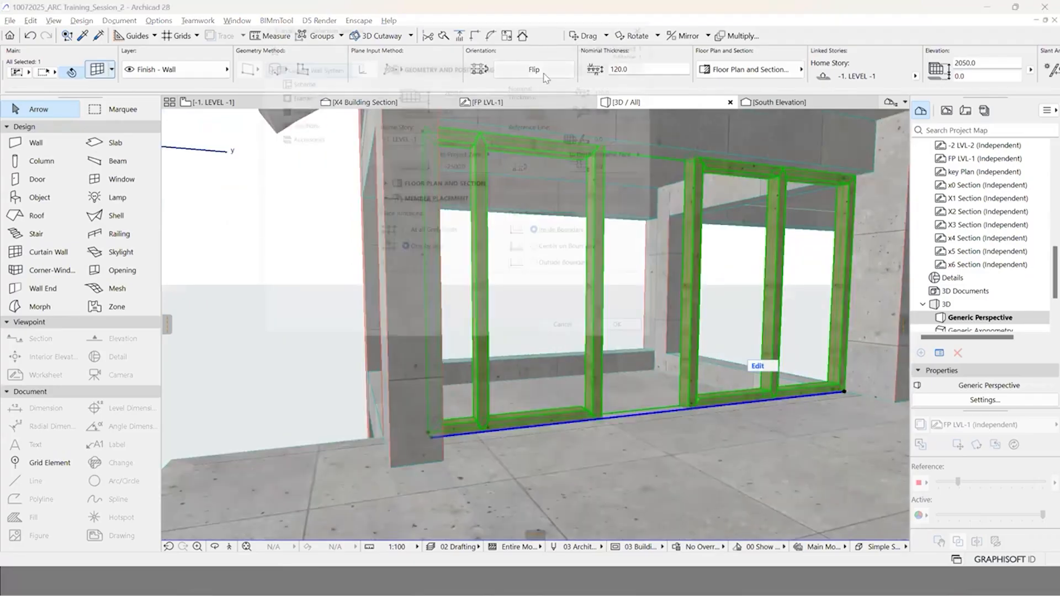
key(ctrl+t)
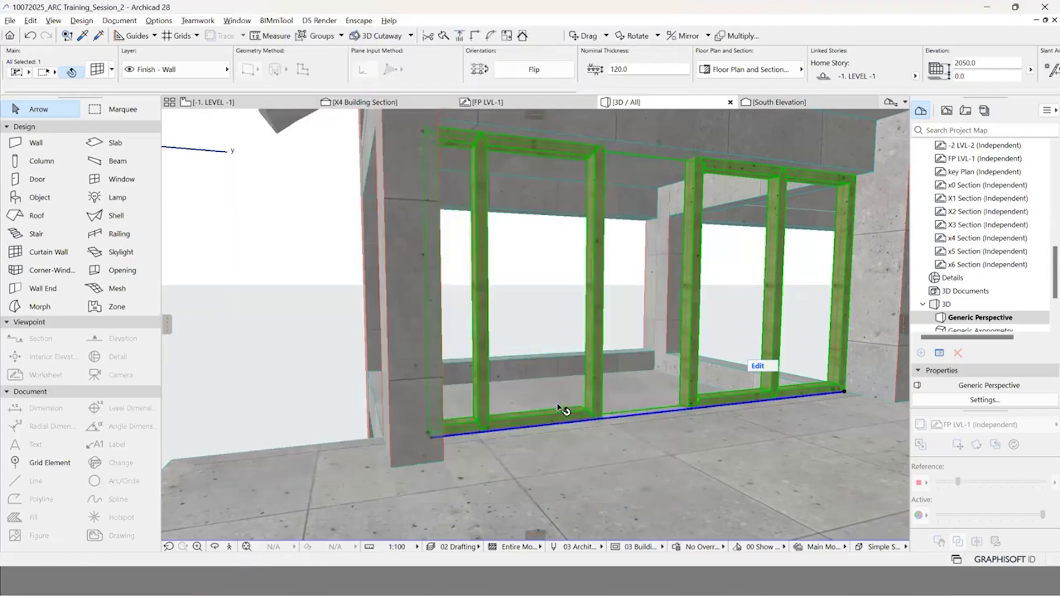
scroll(559, 408, up, 5)
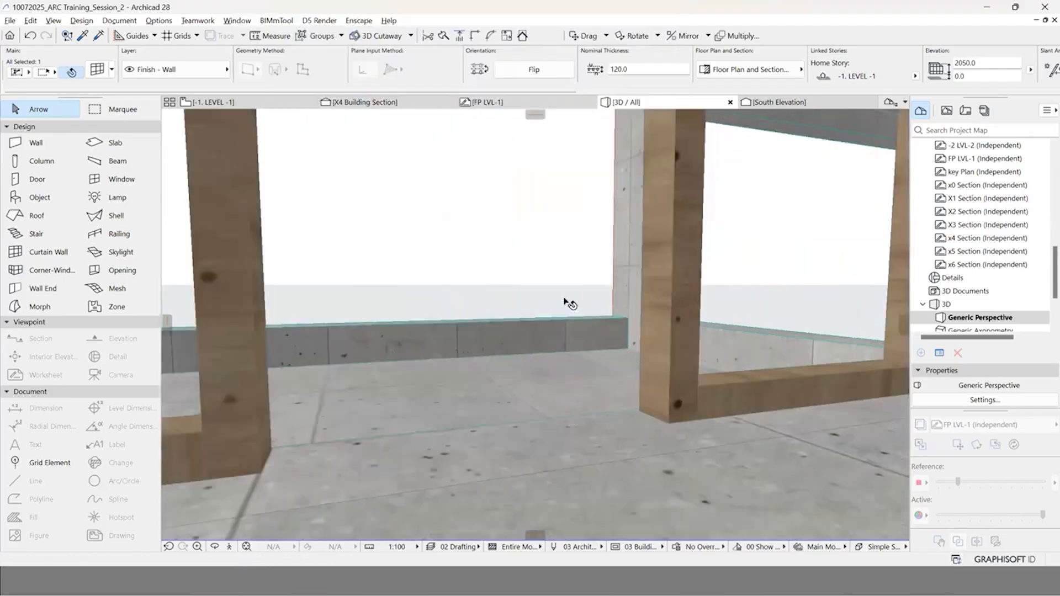
middle_drag(635, 472, 558, 498)
scroll(556, 391, up, 2)
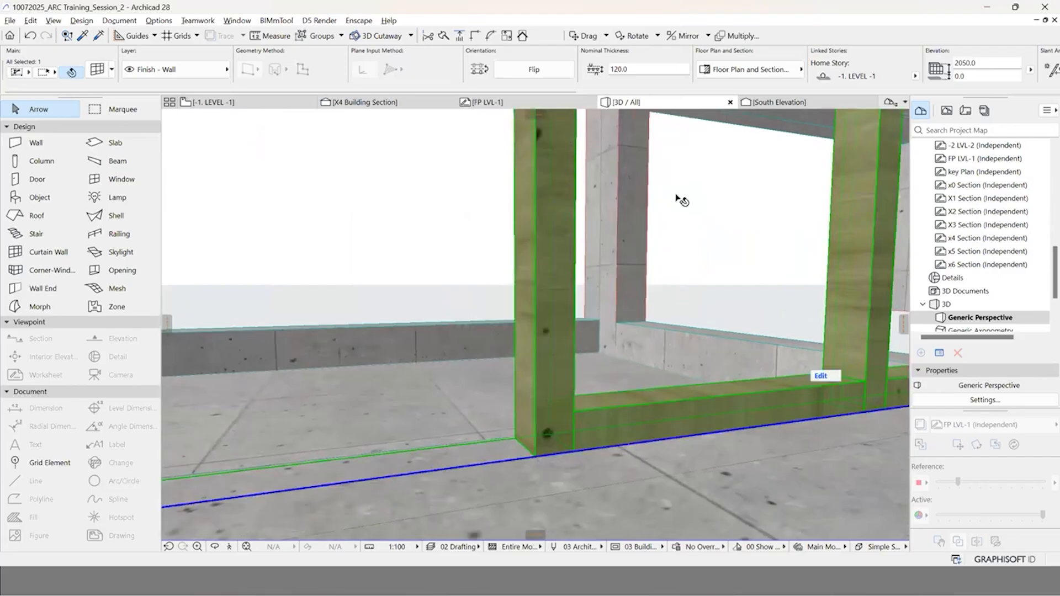
scroll(729, 149, down, 5)
scroll(697, 150, up, 3)
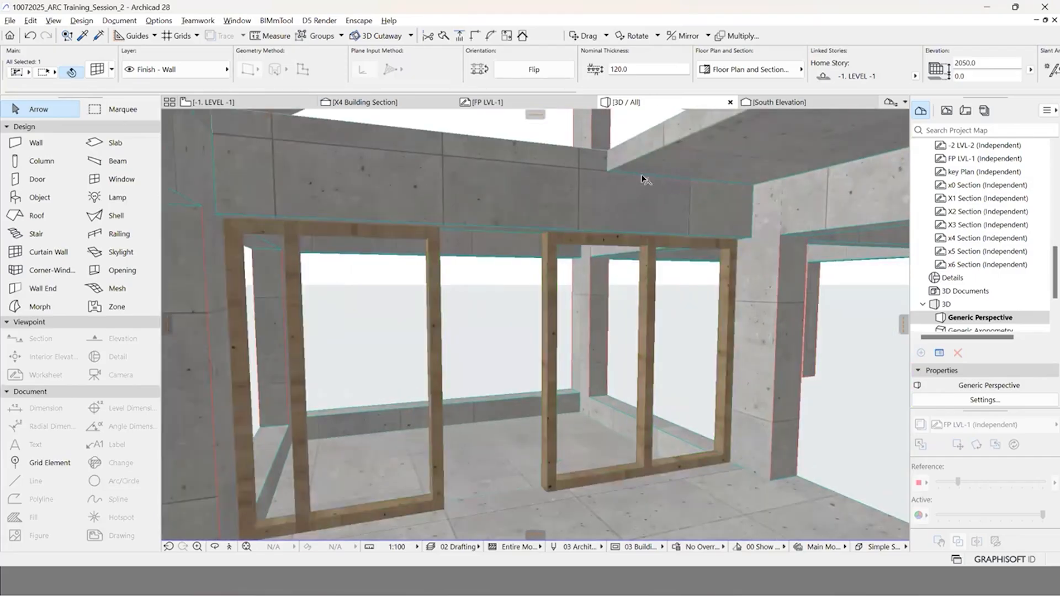
scroll(592, 173, up, 3)
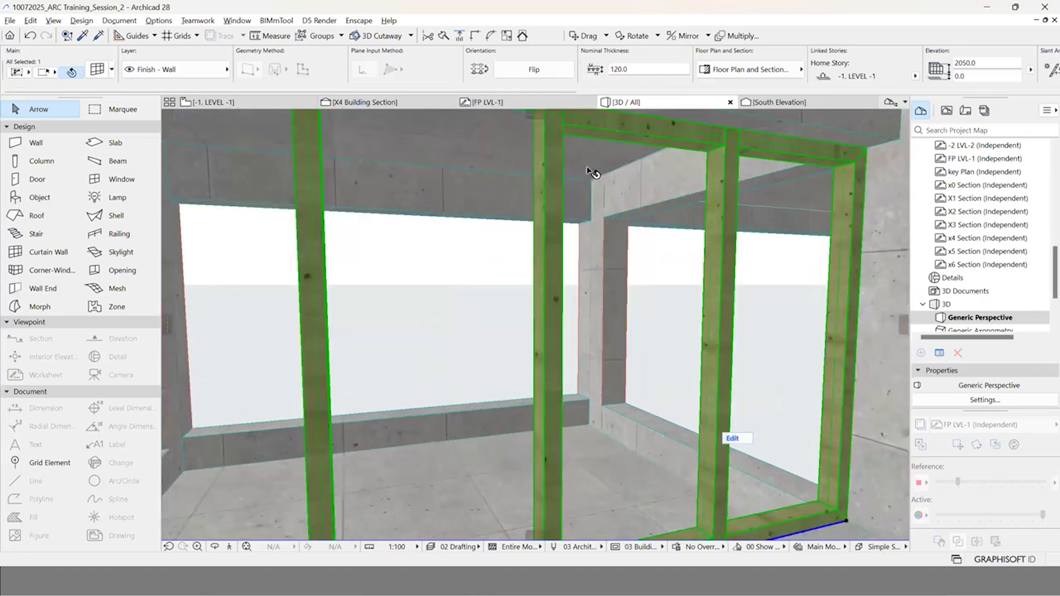
scroll(593, 173, up, 3)
scroll(670, 182, up, 1)
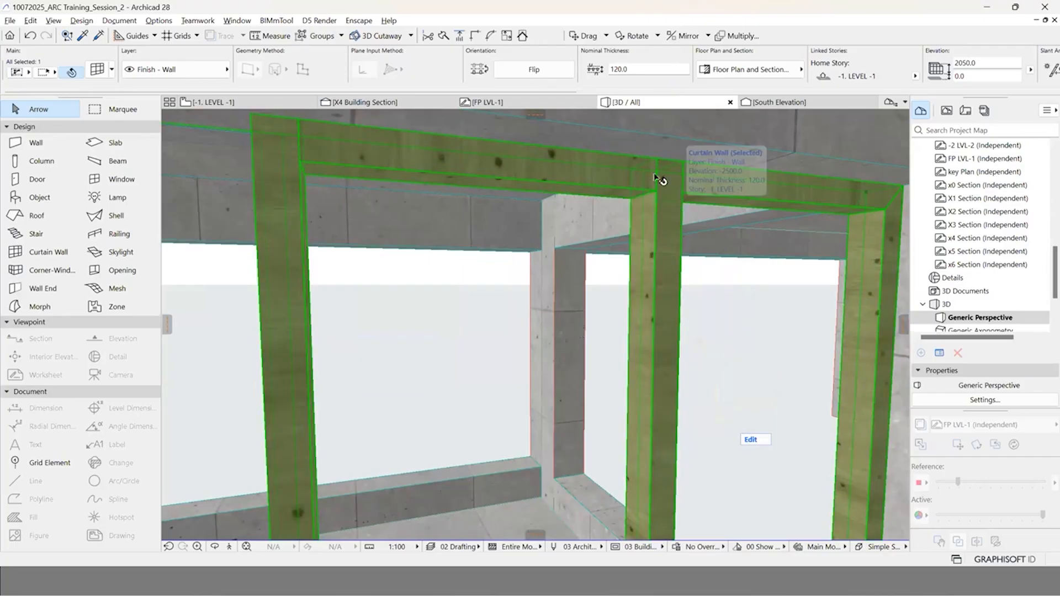
scroll(647, 186, up, 2)
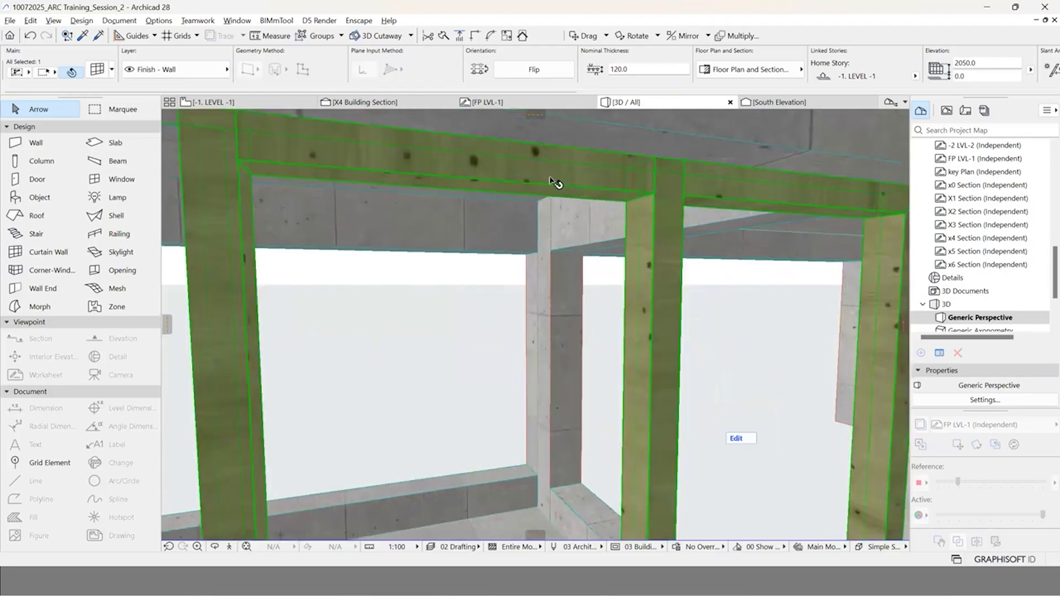
Step: Examine the head joints of the partition frame beside the opening, then review the whole frame and the neighbouring bays in 3D
scroll(624, 190, up, 2)
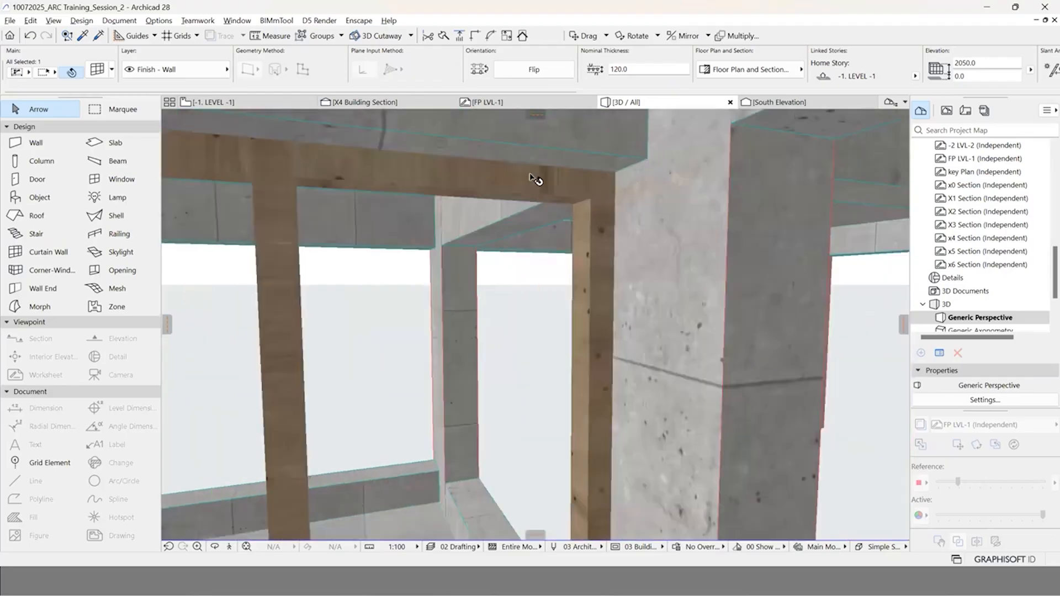
scroll(641, 193, up, 2)
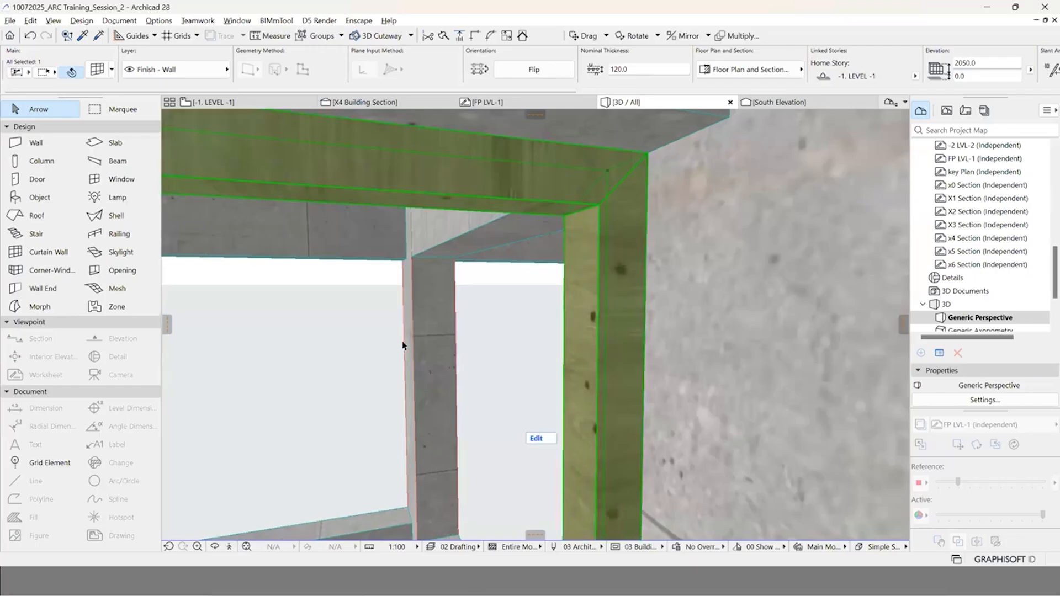
scroll(403, 346, down, 3)
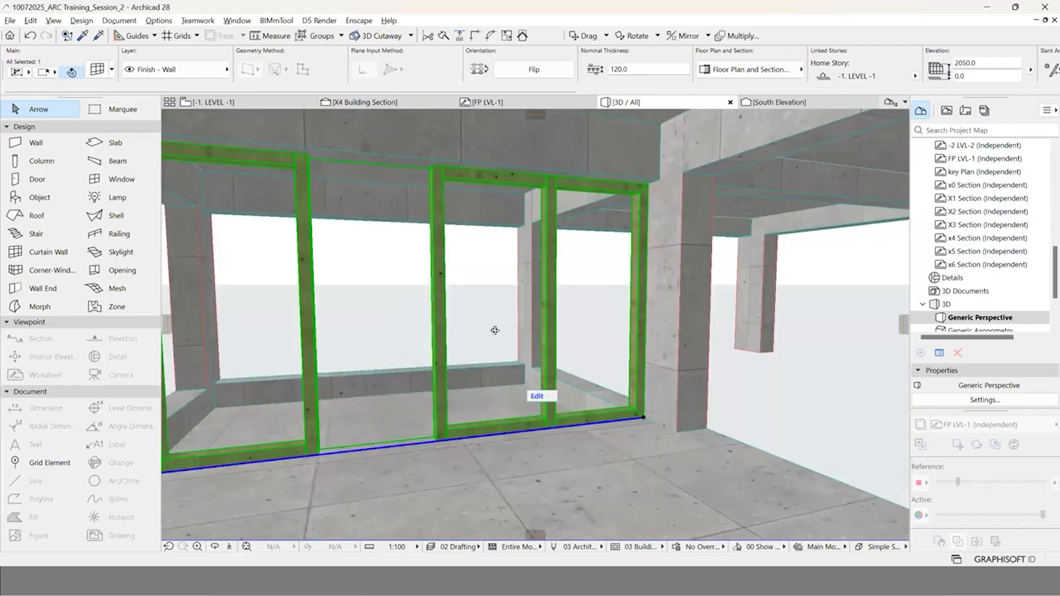
scroll(495, 330, down, 3)
drag(521, 328, 601, 361)
shift+middle_drag(500, 375, 664, 353)
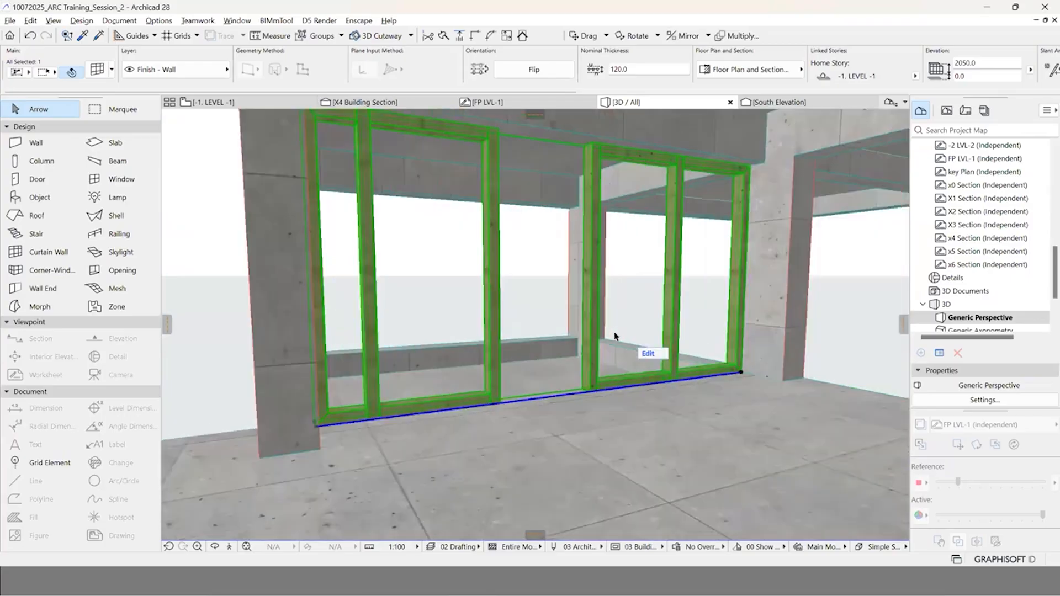
key(Escape)
shift+middle_drag(430, 355, 801, 352)
shift+middle_drag(345, 185, 591, 255)
shift+middle_drag(251, 110, 358, 130)
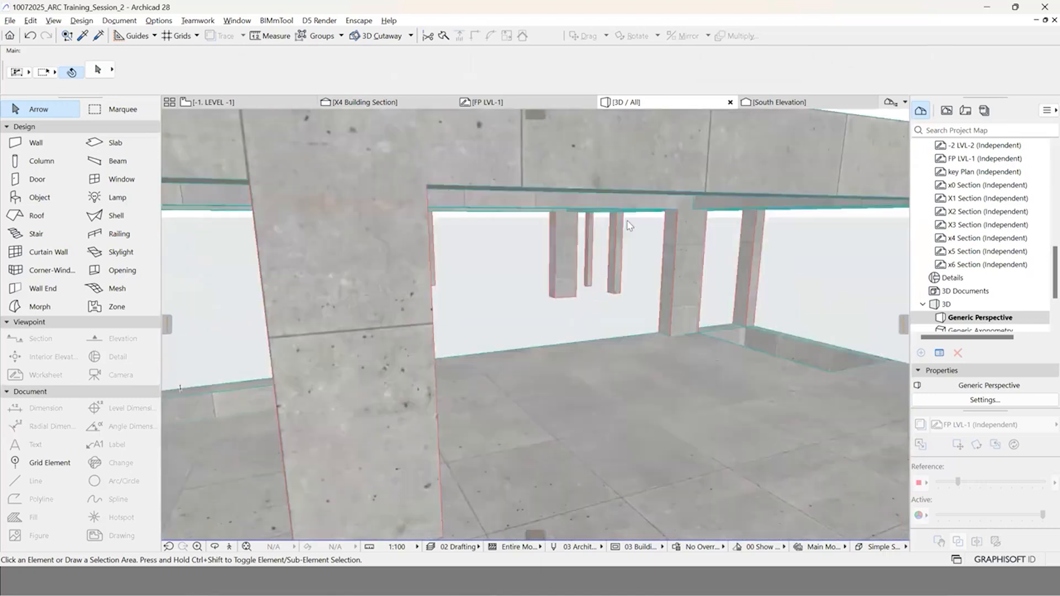
Step: On the level -1 floor plan, draw a curtain wall over the traced partition beside the stair, from the column to the first step
key(F2)
middle_drag(590, 167, 533, 192)
middle_drag(795, 116, 714, 166)
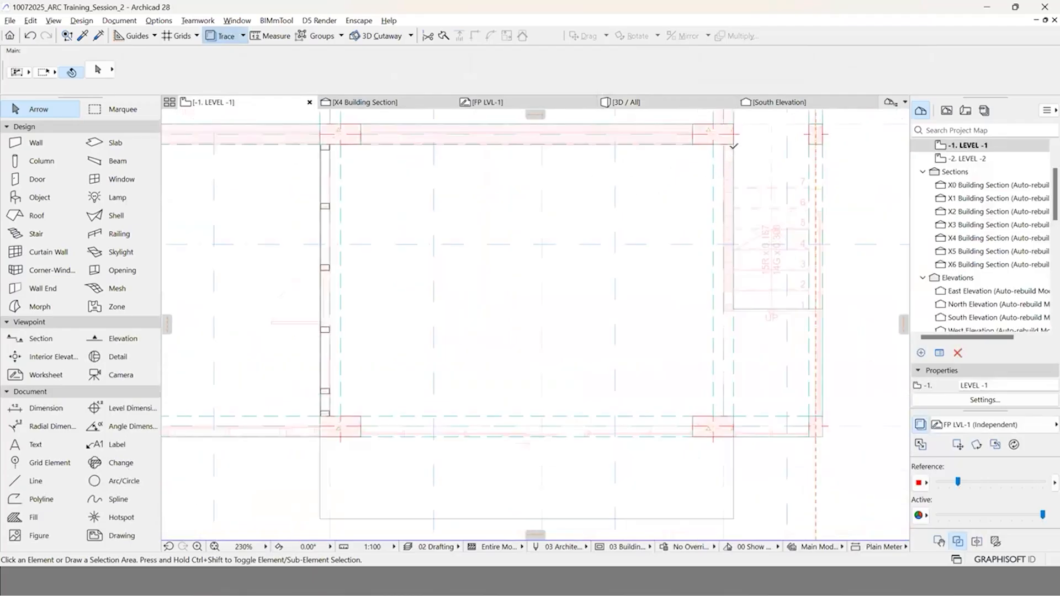
key(w)
scroll(732, 142, up, 5)
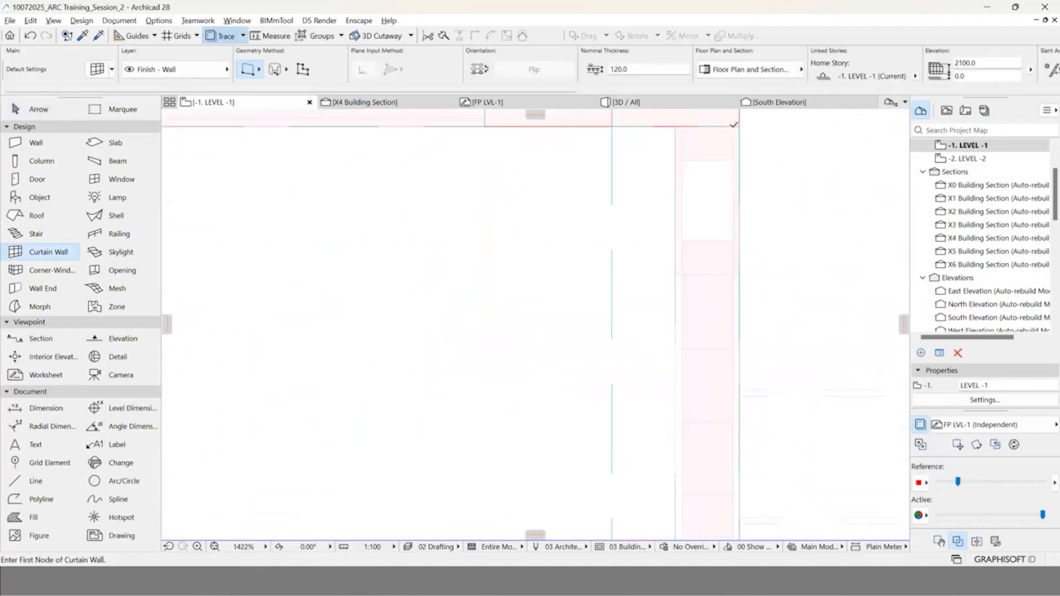
click(734, 127)
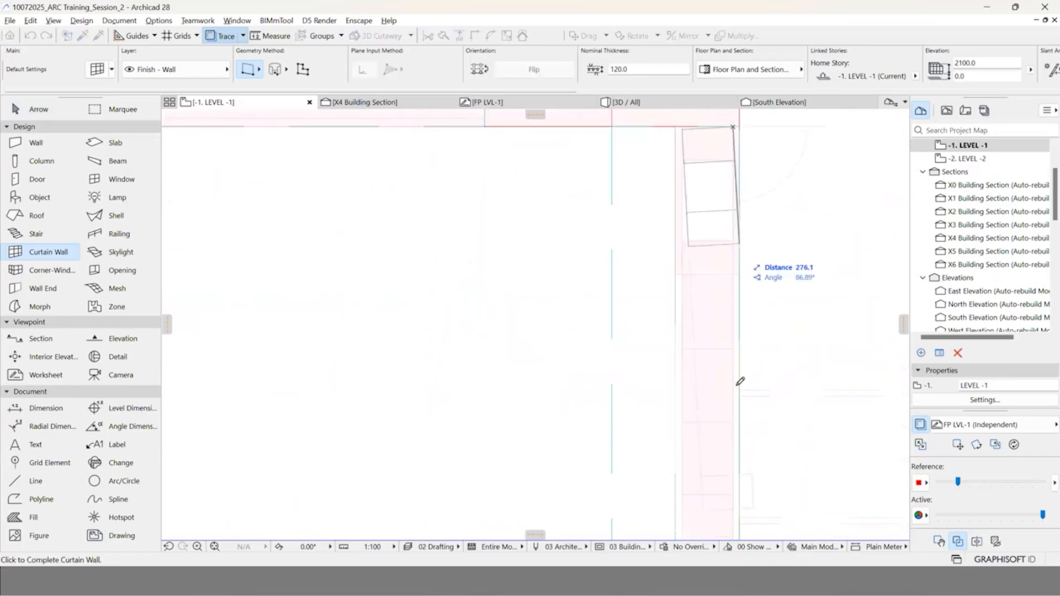
scroll(707, 266, down, 3)
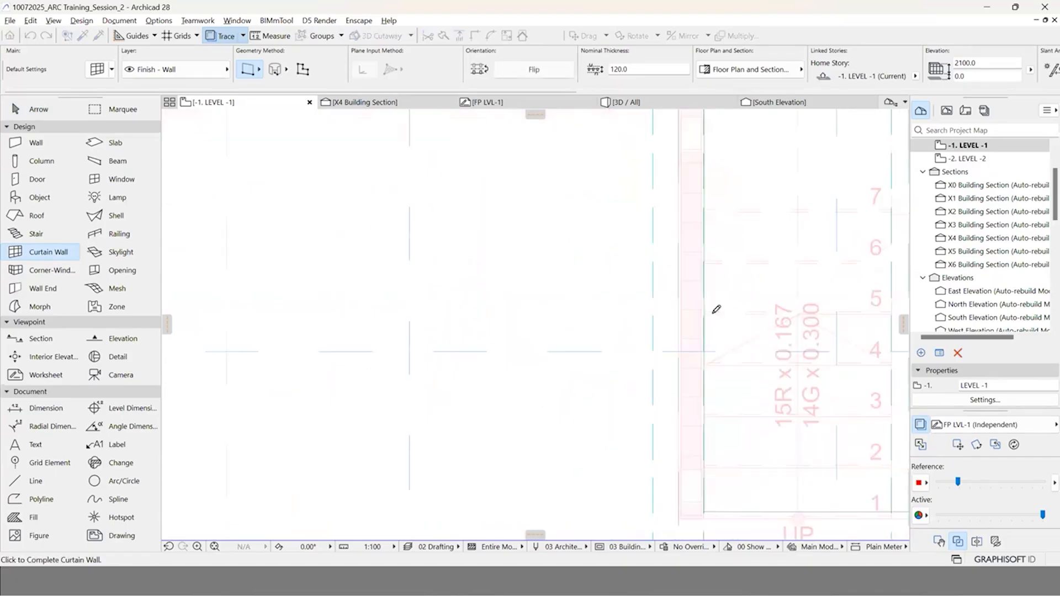
click(703, 392)
scroll(729, 348, down, 4)
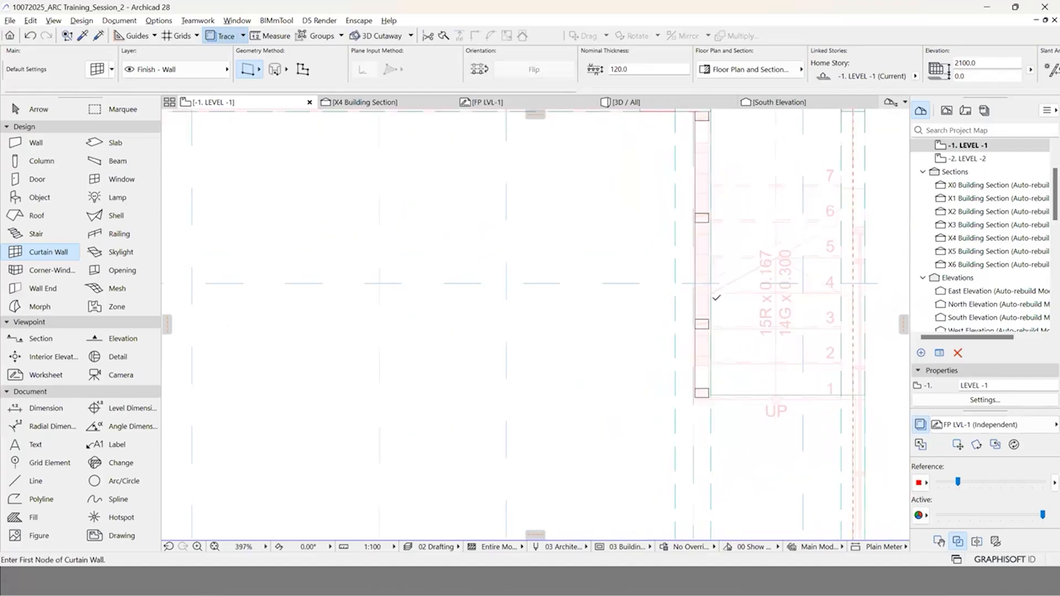
Step: Select the stair-side partition frame in 3D and compare its height and stud layout with the beam, columns and the other partition
click(623, 103)
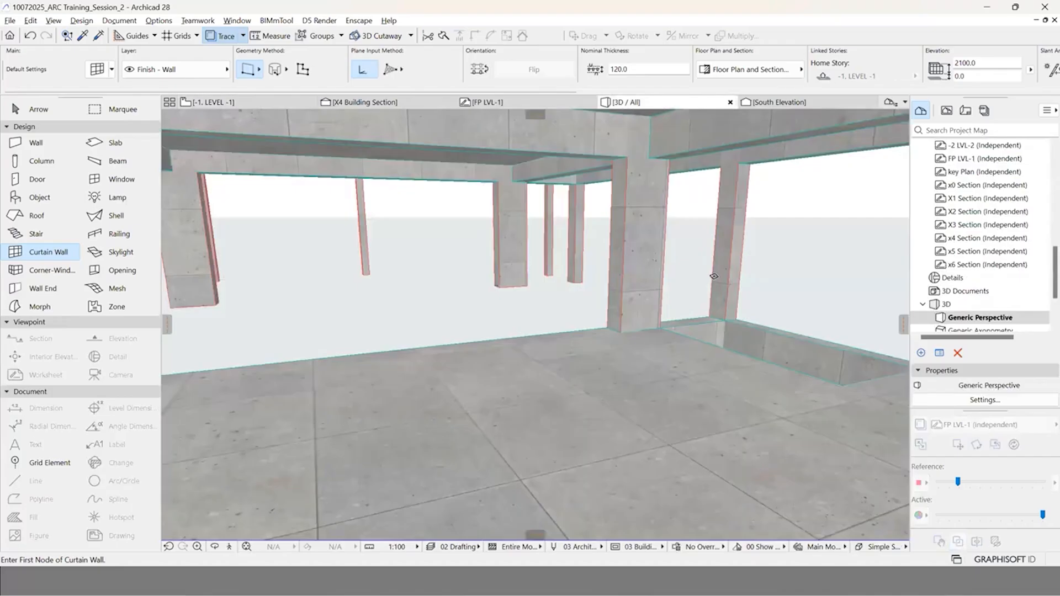
scroll(703, 279, down, 3)
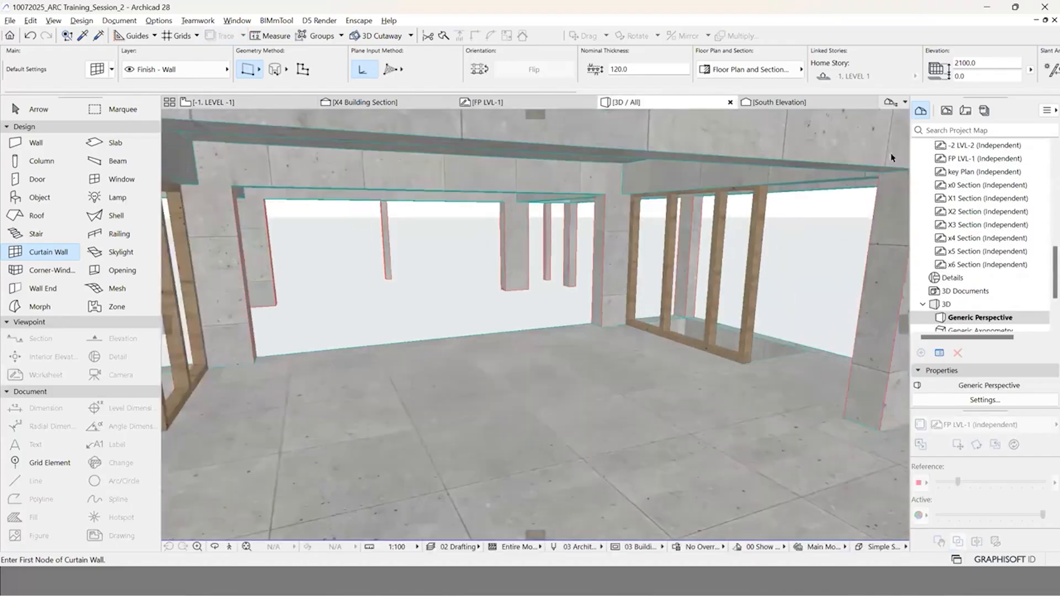
scroll(840, 187, down, 3)
scroll(658, 265, up, 2)
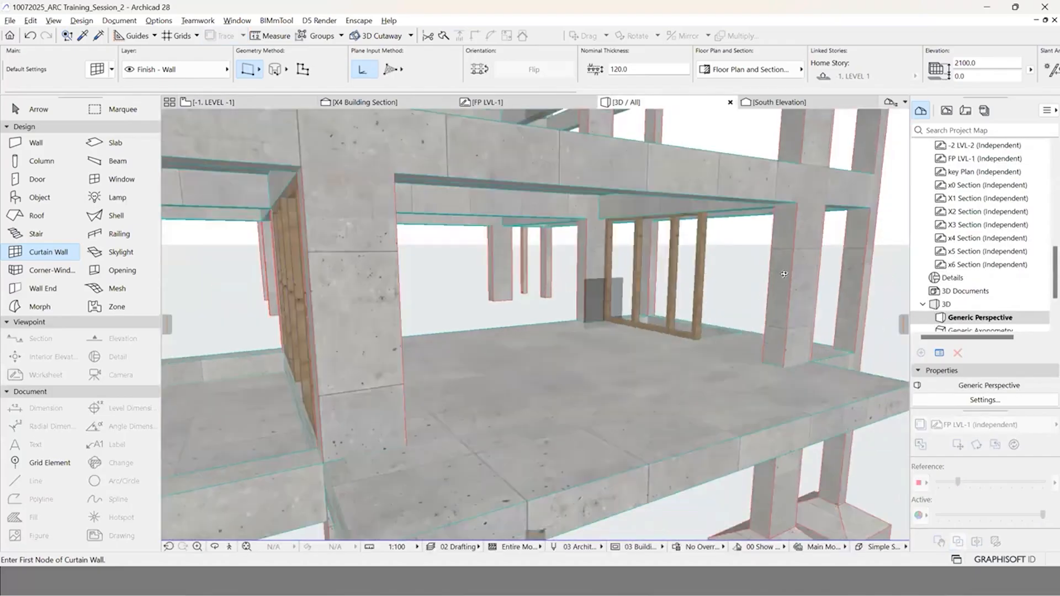
key(Escape)
scroll(784, 271, up, 3)
shift+middle_drag(407, 270, 670, 264)
click(670, 264)
shift+middle_drag(569, 270, 591, 263)
shift+middle_drag(646, 225, 678, 341)
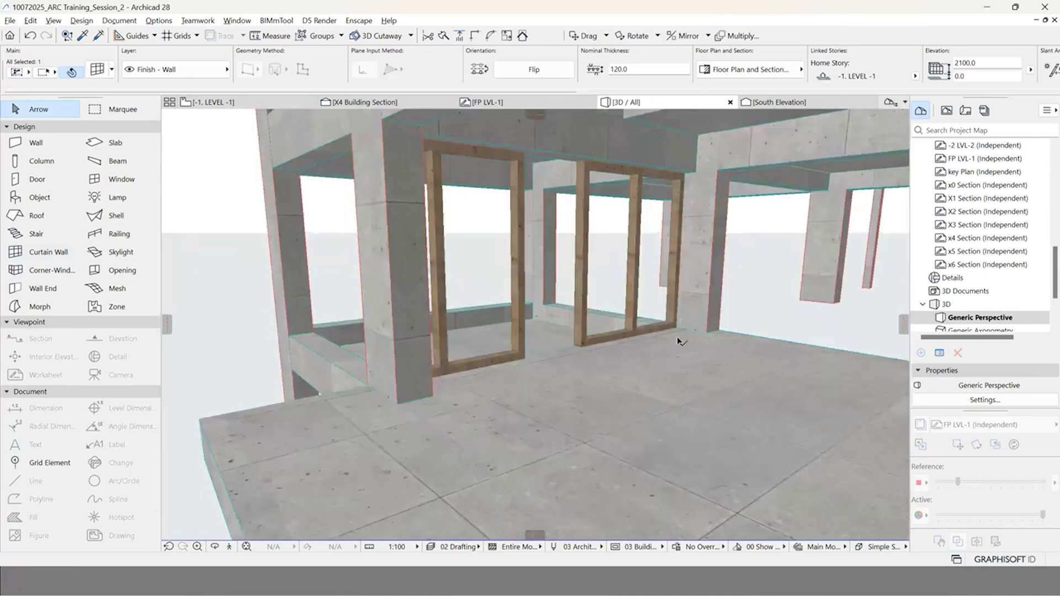
scroll(674, 338, up, 2)
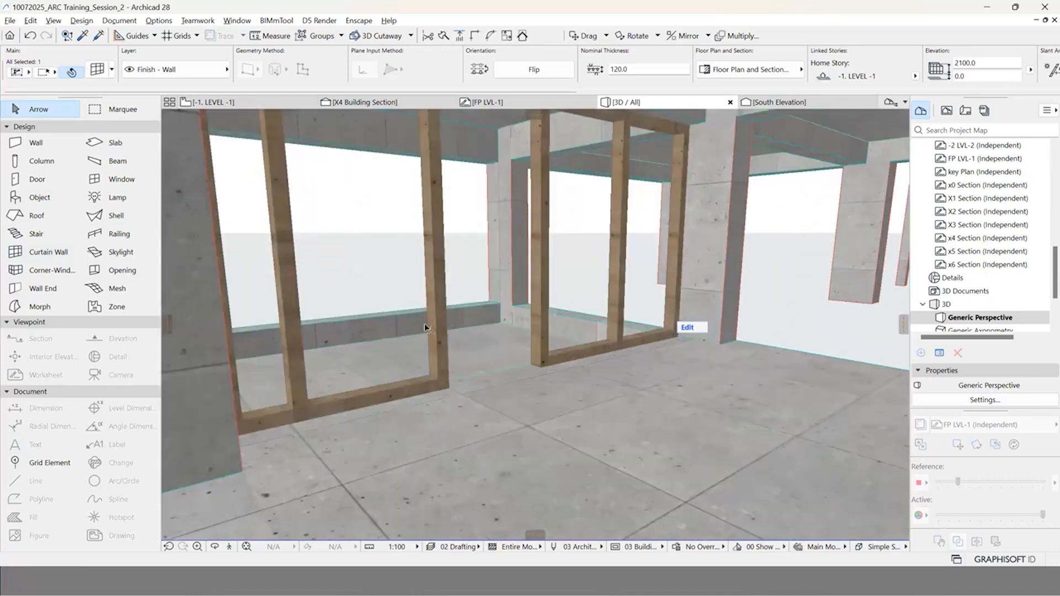
shift+middle_drag(414, 291, 651, 343)
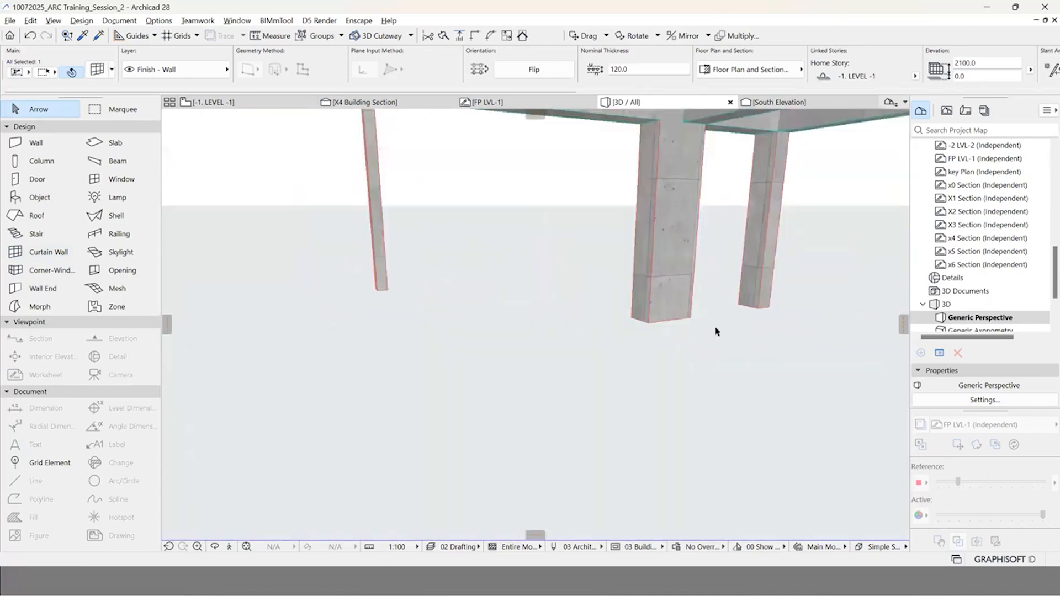
scroll(756, 324, down, 3)
shift+middle_drag(758, 324, 824, 336)
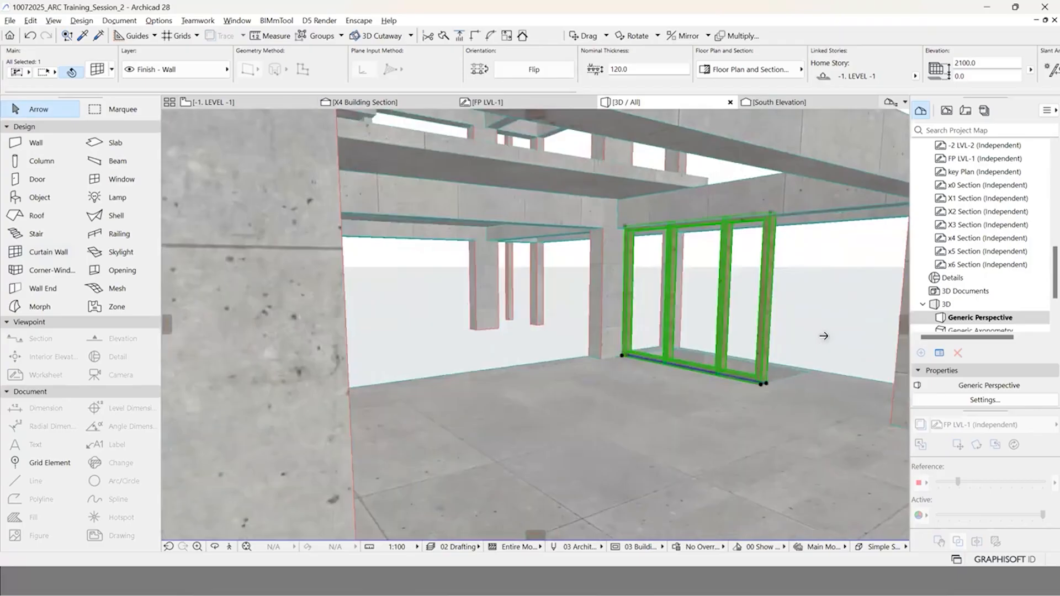
click(824, 335)
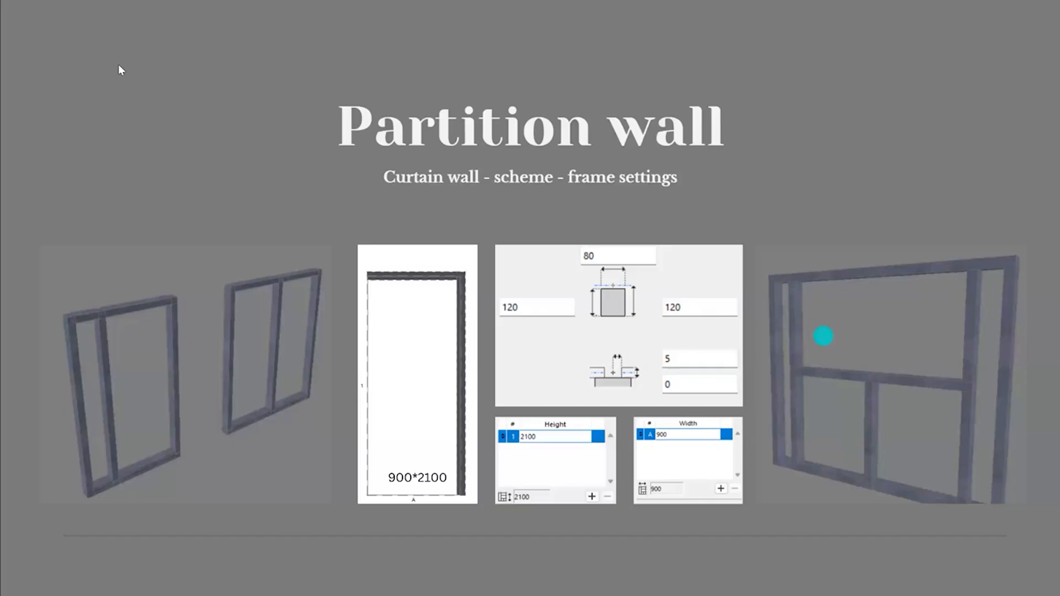
Step: Return to Archicad and set the stair-side curtain wall's pattern origin to Start from Center and its height to 2050
key(alt+Tab)
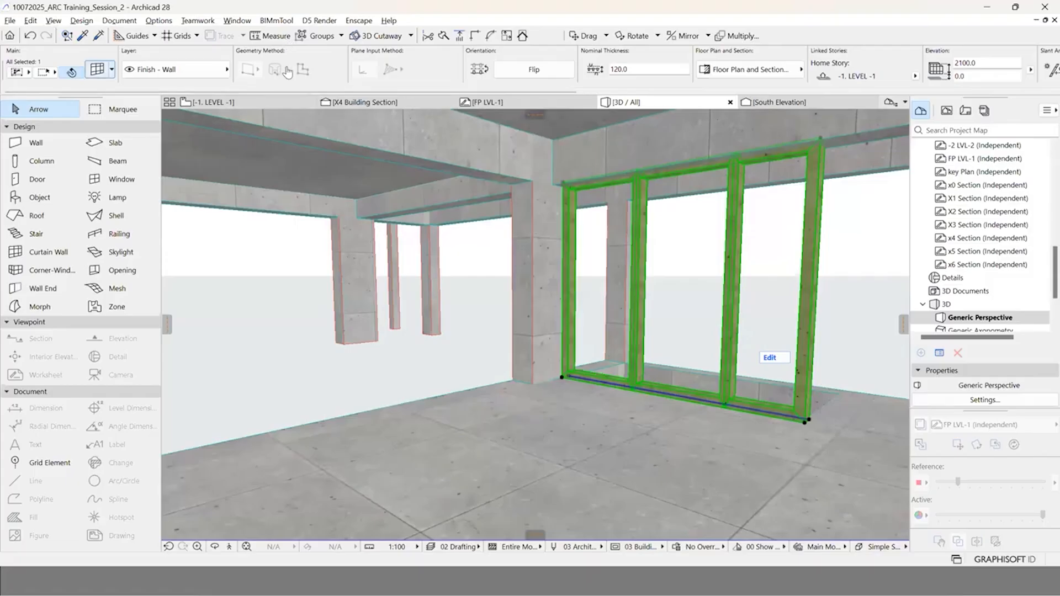
key(ctrl+t)
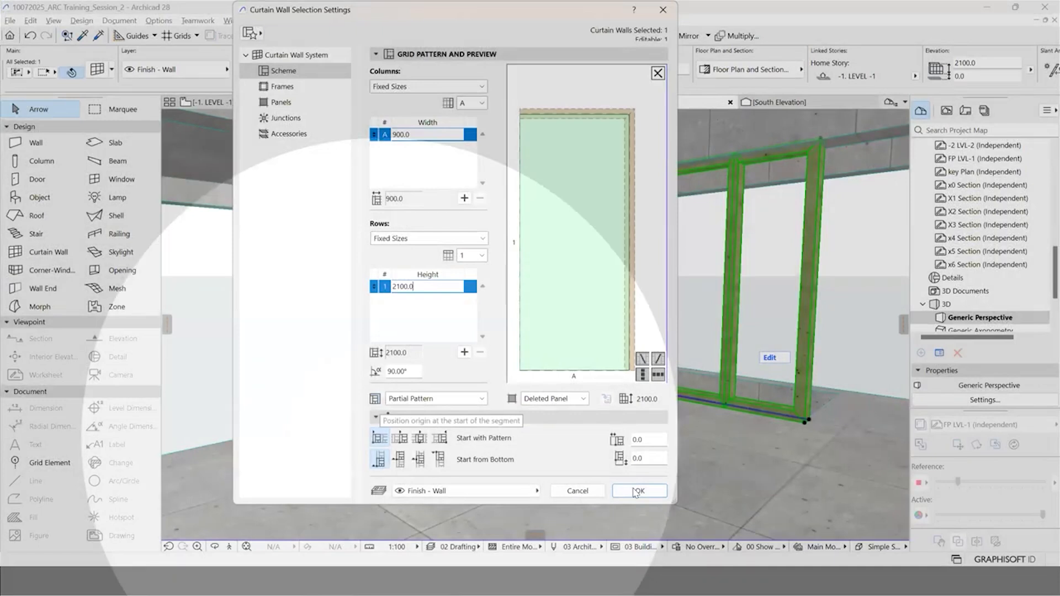
click(637, 491)
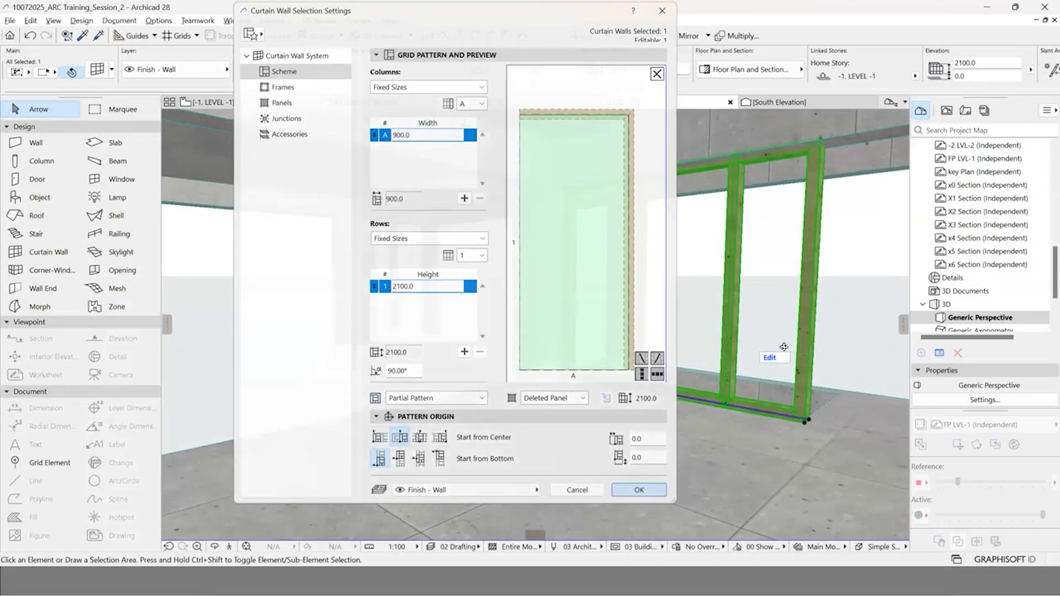
shift+middle_drag(854, 305, 623, 415)
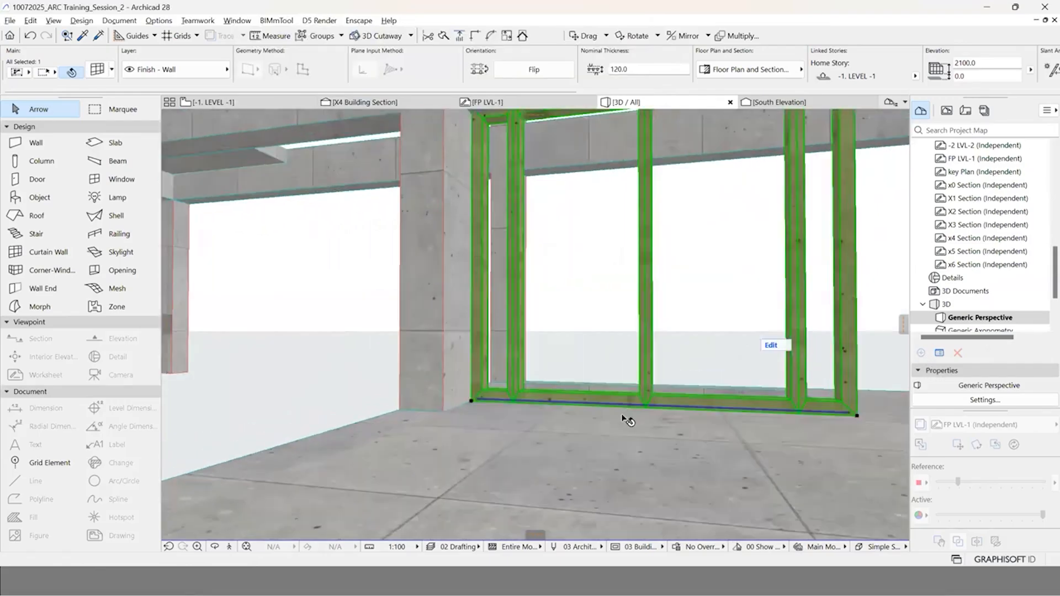
scroll(537, 229, up, 3)
scroll(567, 313, up, 2)
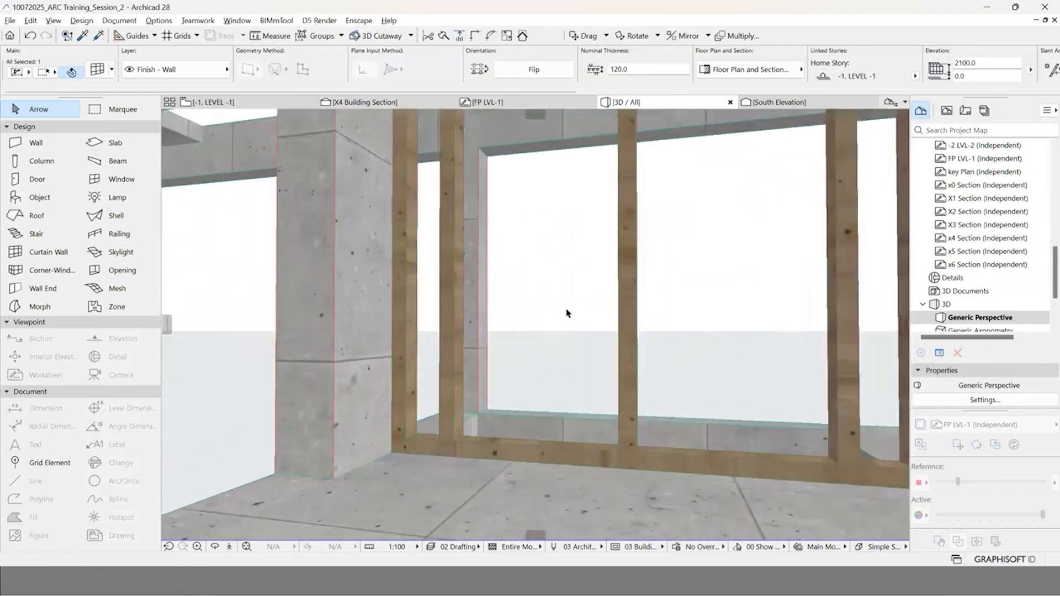
scroll(567, 313, down, 5)
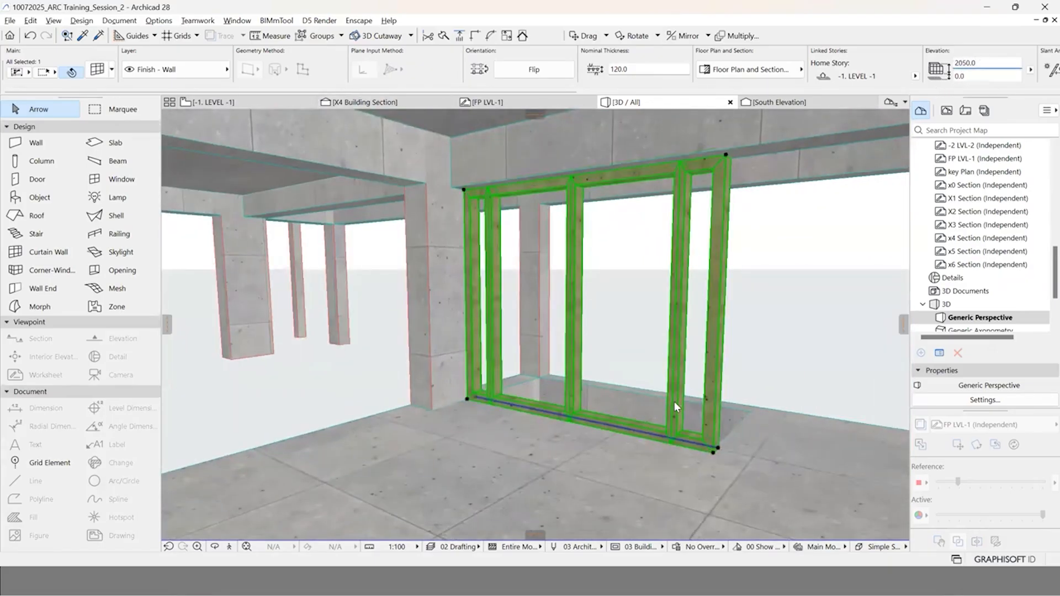
Step: Edit the stair-side curtain wall and copy the top boundary frames of the two middle bays down to about mid-height as a rail
double_click(507, 188)
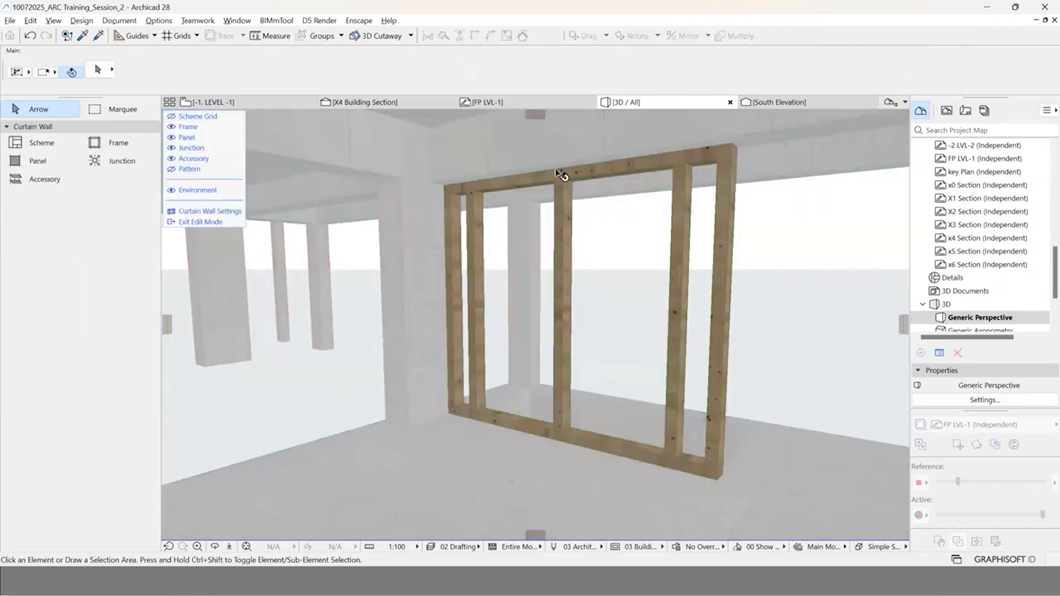
click(656, 168)
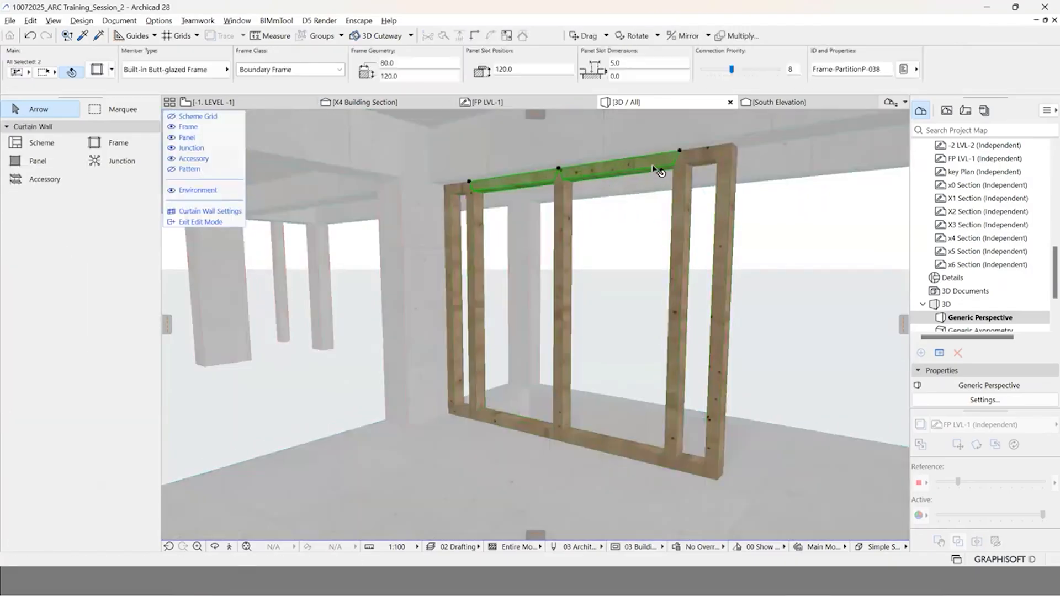
click(680, 152)
key(ctrl+shift+d)
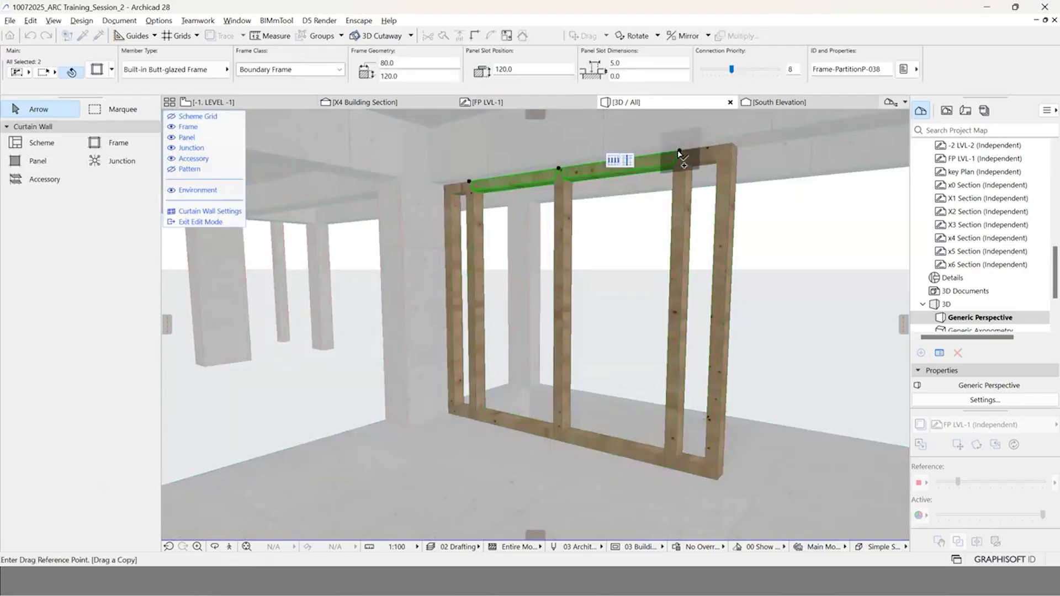
click(679, 153)
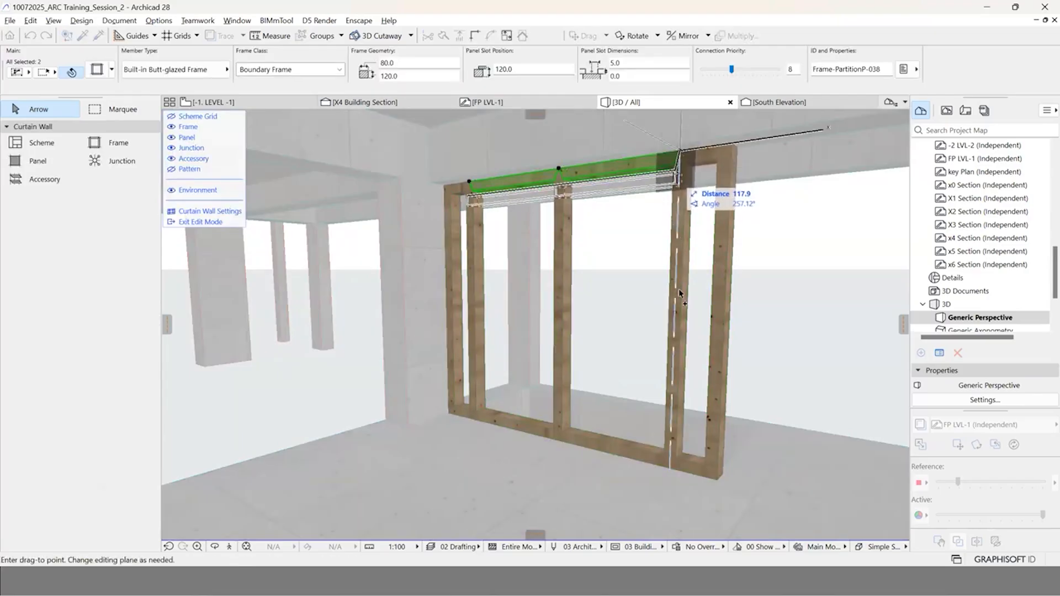
click(674, 316)
scroll(580, 317, up, 5)
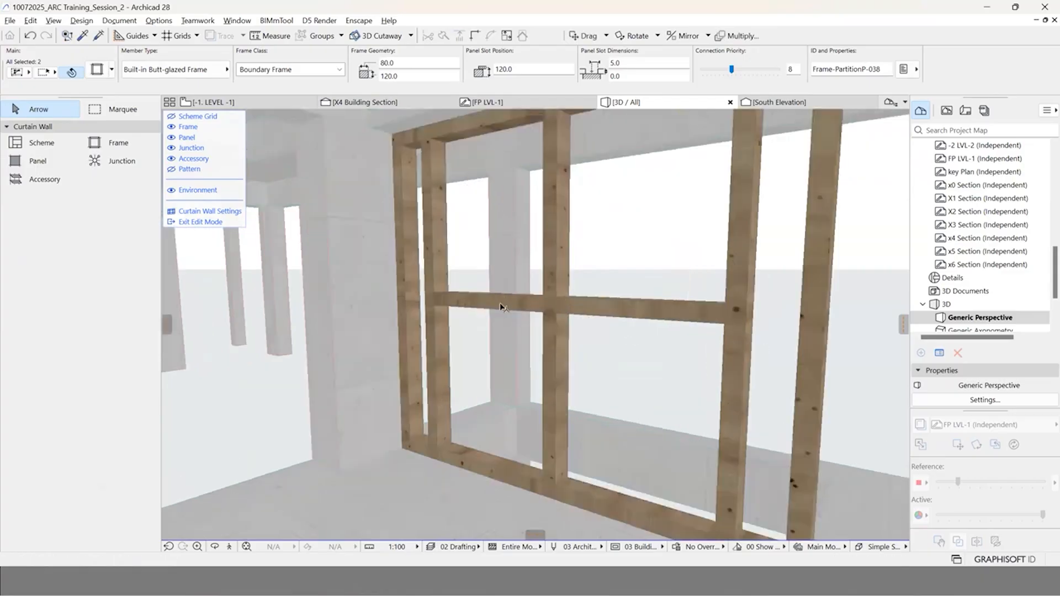
Step: Delete the part of the middle stud above the horizontal rail to form a window opening and exit the curtain wall edit mode
click(549, 305)
click(557, 307)
click(554, 241)
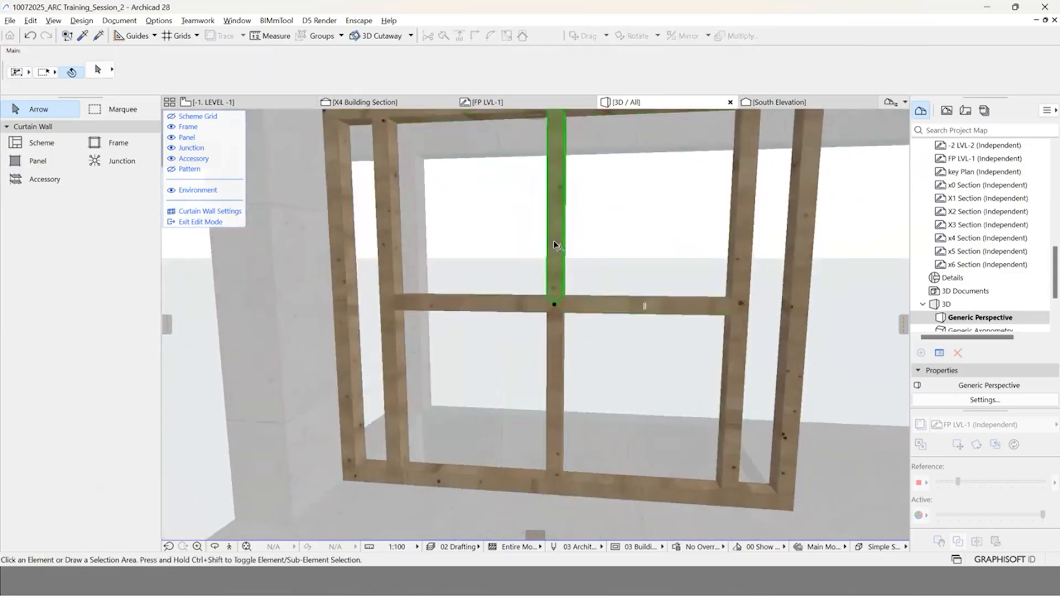
key(Delete)
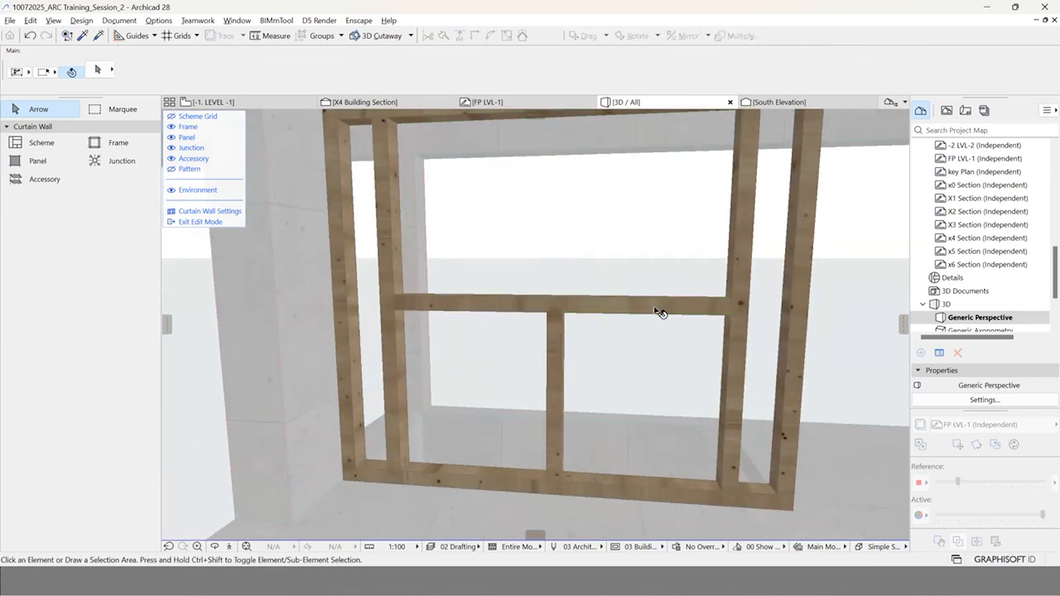
shift+middle_drag(546, 326, 634, 320)
scroll(634, 319, down, 2)
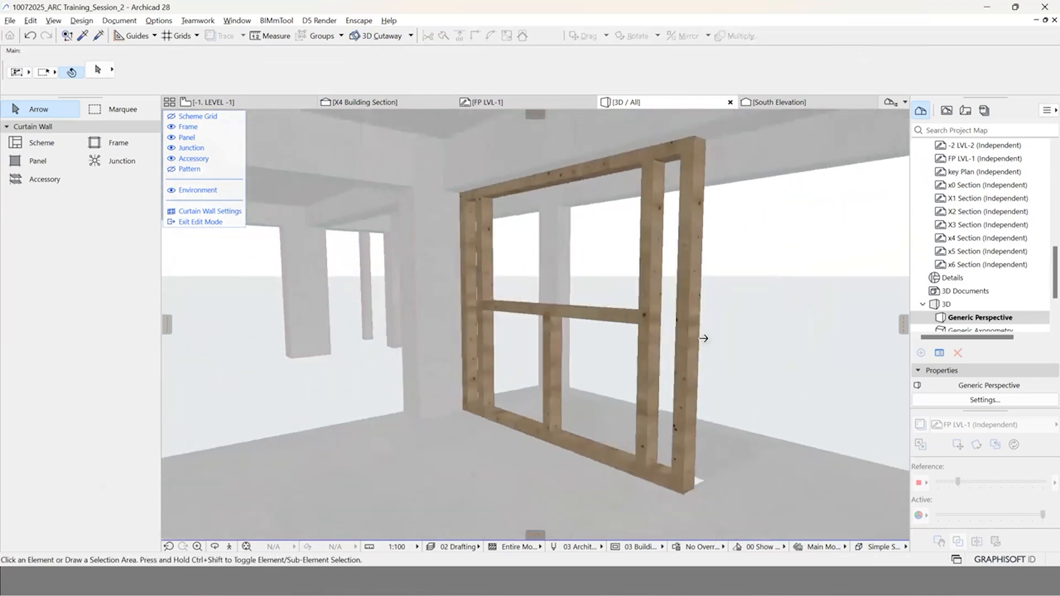
shift+middle_drag(757, 334, 661, 306)
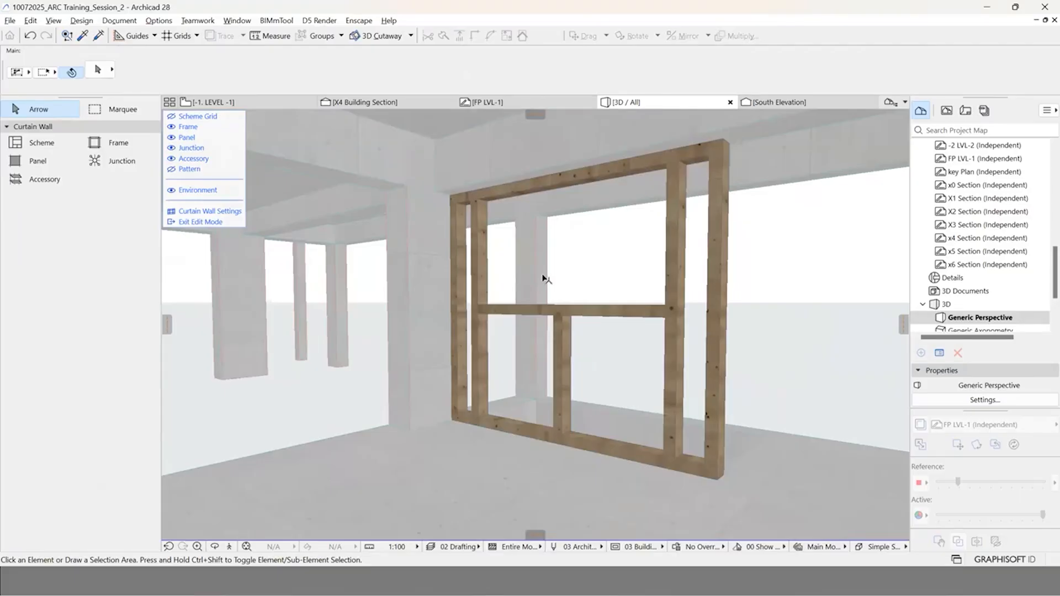
mouse_move(622, 277)
shift+middle_down()
mouse_move(710, 301)
mouse_move(606, 289)
mouse_move(572, 220)
mouse_move(556, 284)
shift+middle_up()
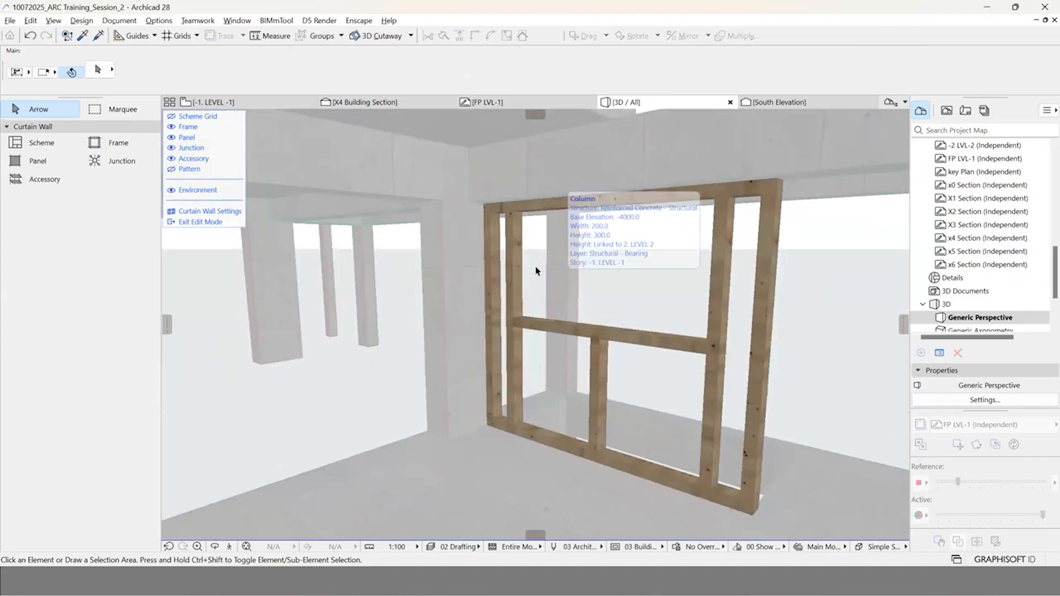
key(Escape)
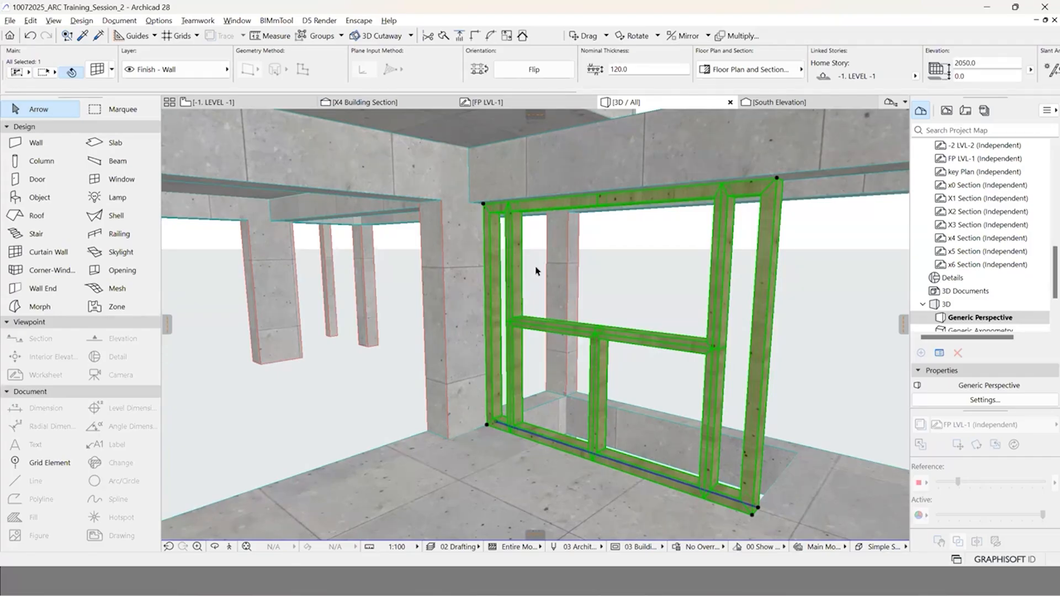
Step: Reopen the stair-side curtain wall for editing and prepare the Frame tool with the PartitionFrame class
scroll(675, 381, up, 2)
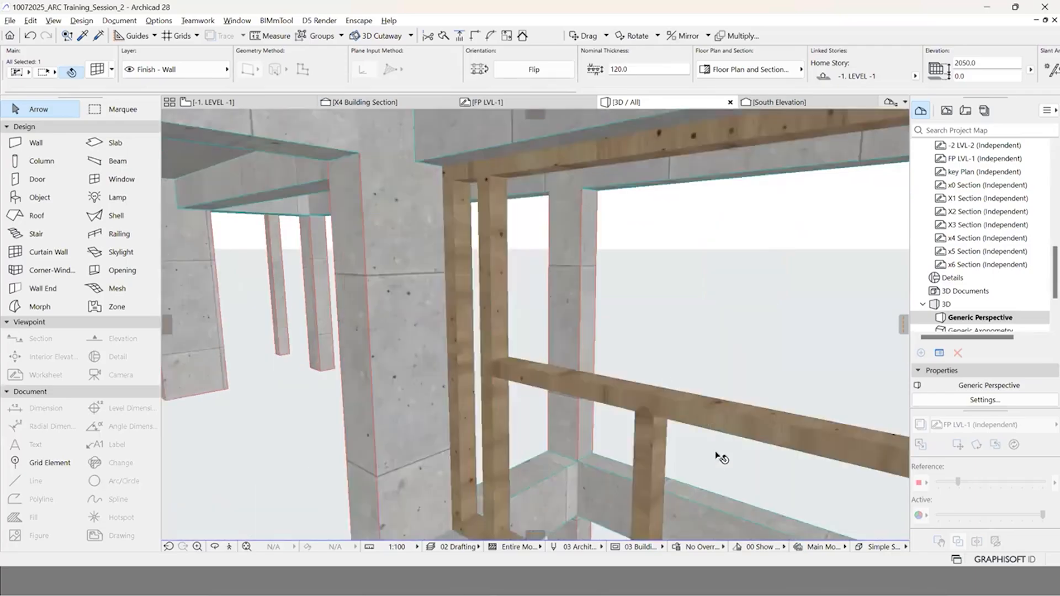
scroll(660, 397, down, 2)
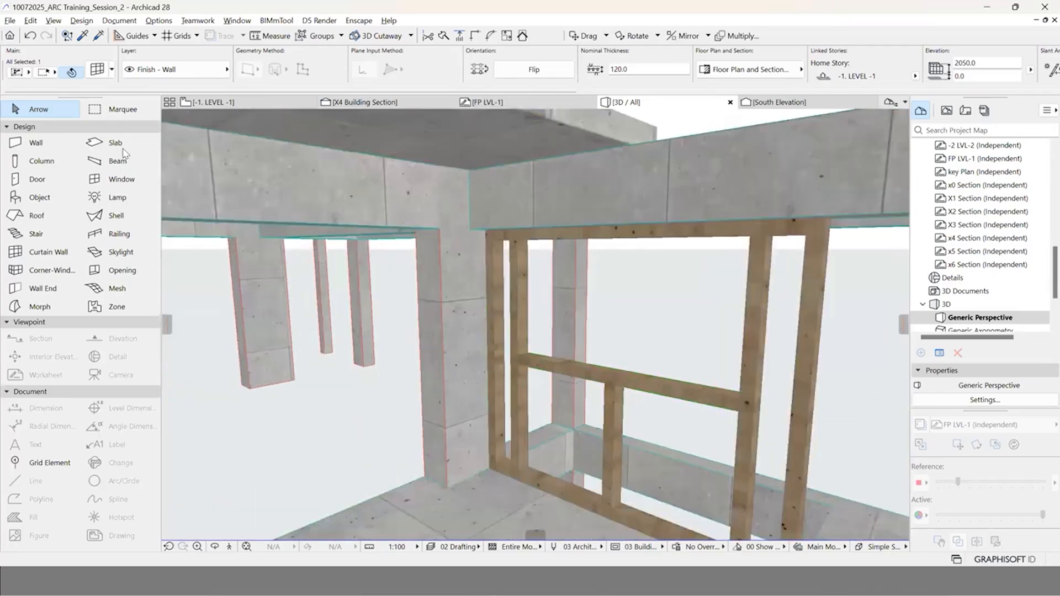
mouse_move(124, 149)
shift+middle_down()
mouse_move(150, 133)
mouse_move(101, 137)
mouse_move(110, 141)
shift+middle_up()
click(110, 142)
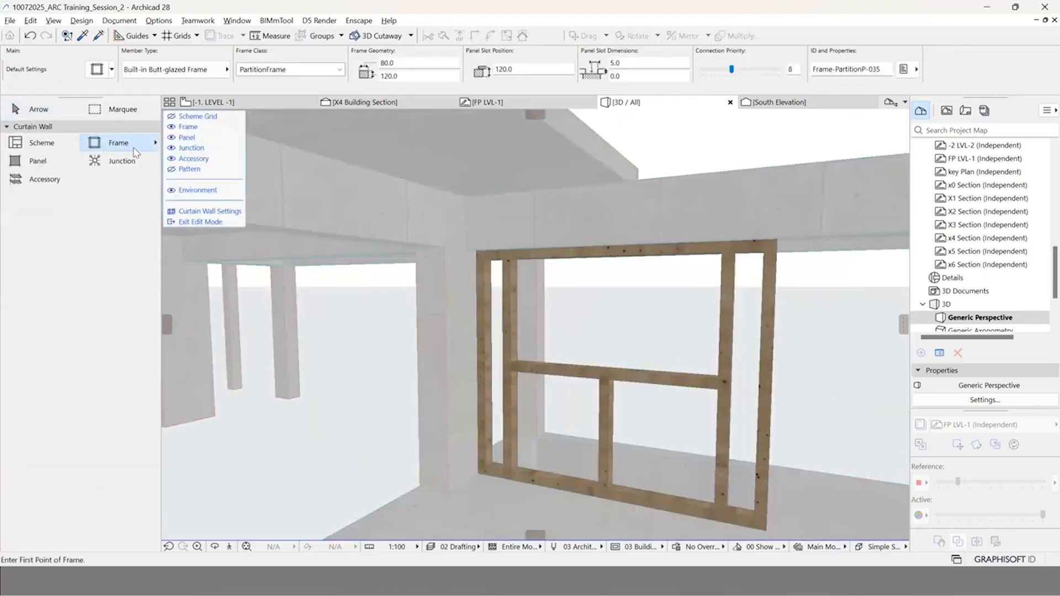
click(166, 69)
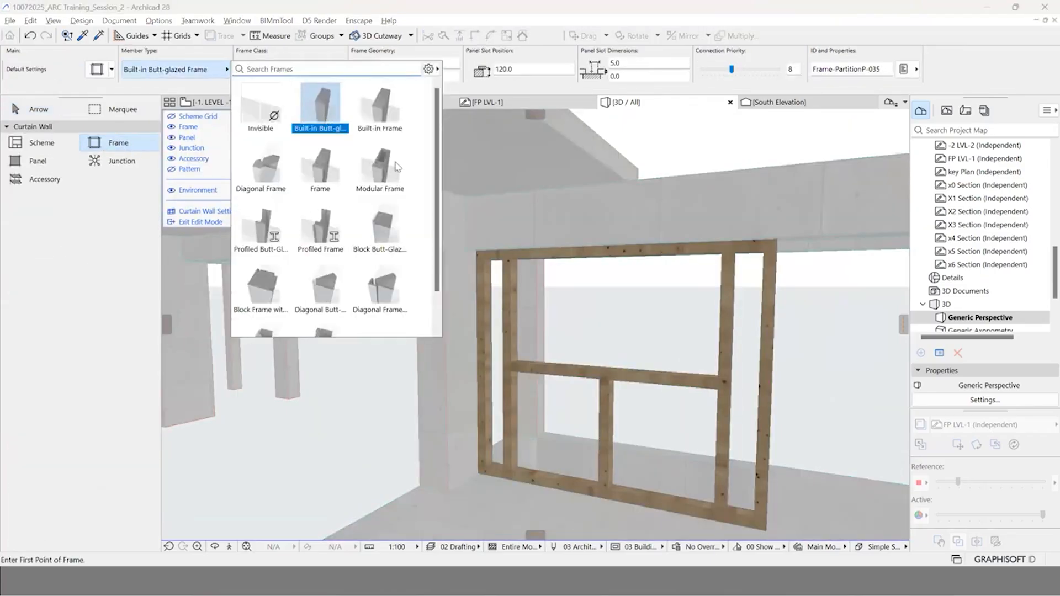
scroll(386, 169, down, 2)
key(Escape)
click(282, 72)
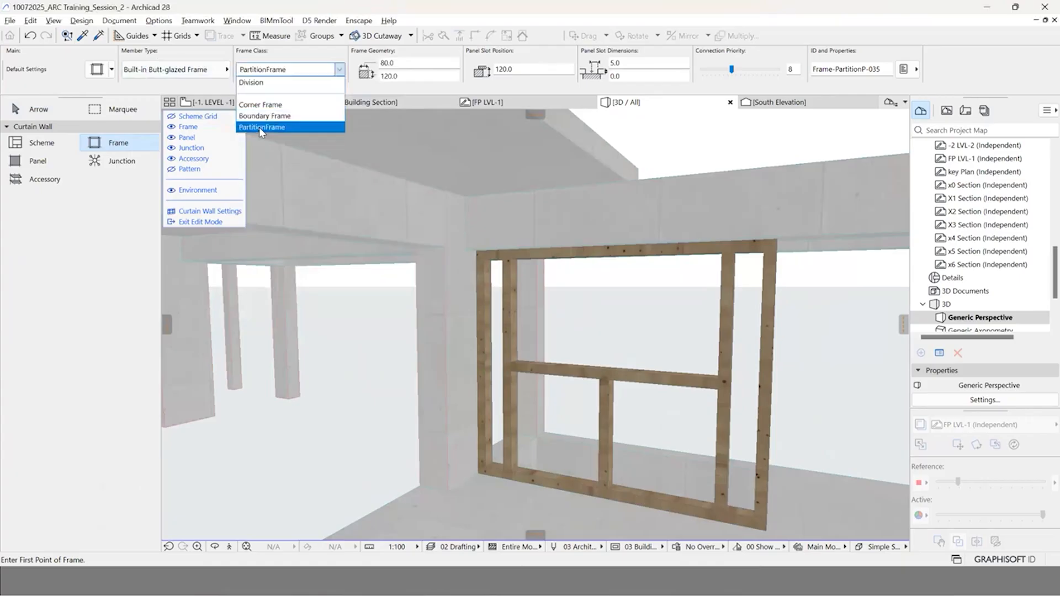
Step: Draw two diagonal brace frames from the ends of the mid-height rail to the middle stud's base, and exit the curtain wall edit mode
scroll(519, 323, up, 1)
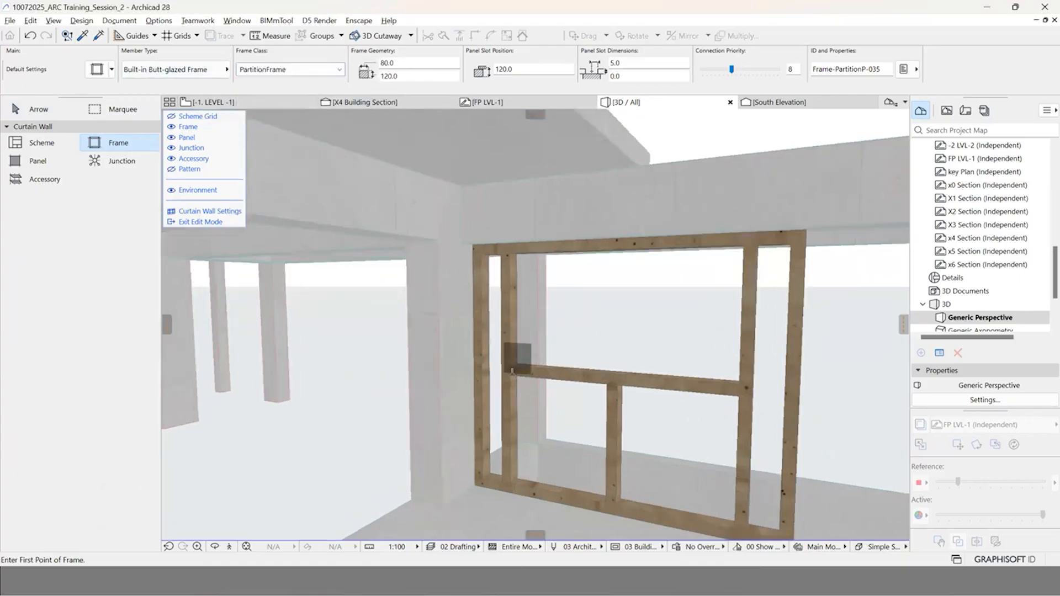
click(514, 369)
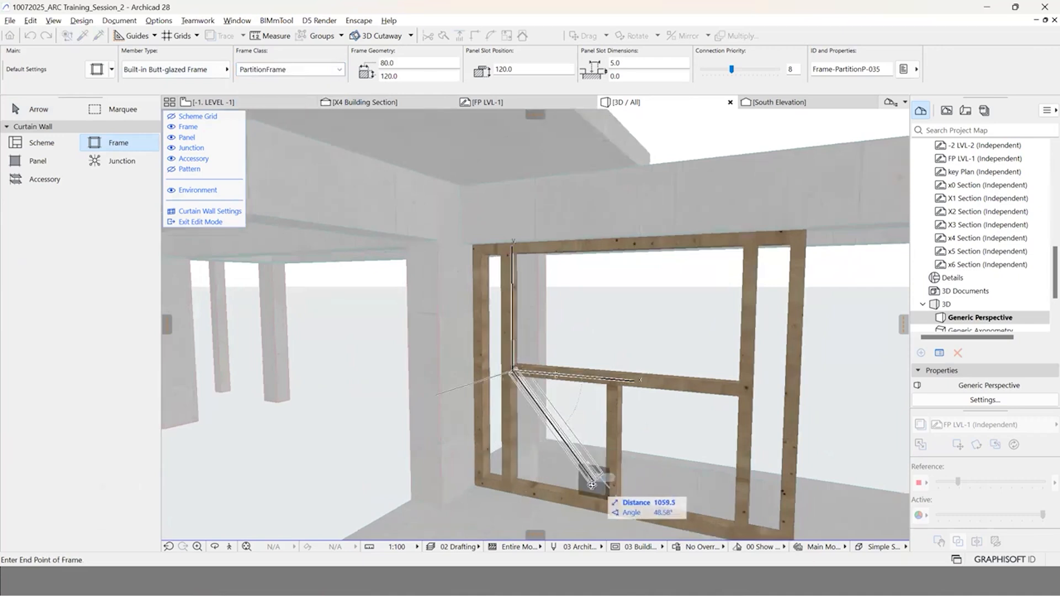
click(620, 512)
shift+middle_drag(758, 410, 690, 436)
click(617, 512)
click(736, 382)
shift+middle_drag(717, 400, 573, 387)
shift+middle_drag(633, 403, 629, 406)
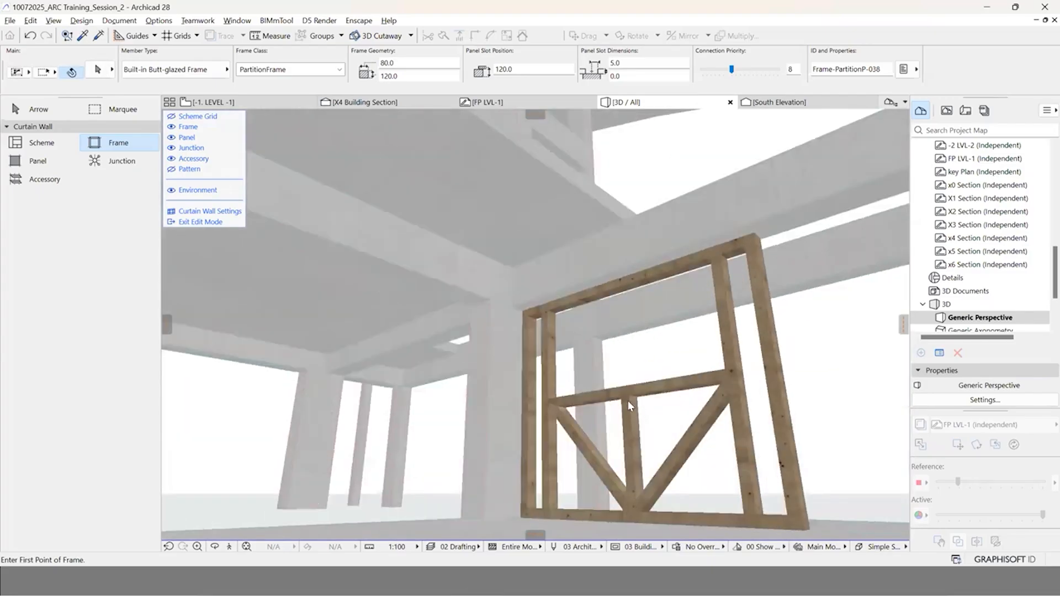
key(Escape)
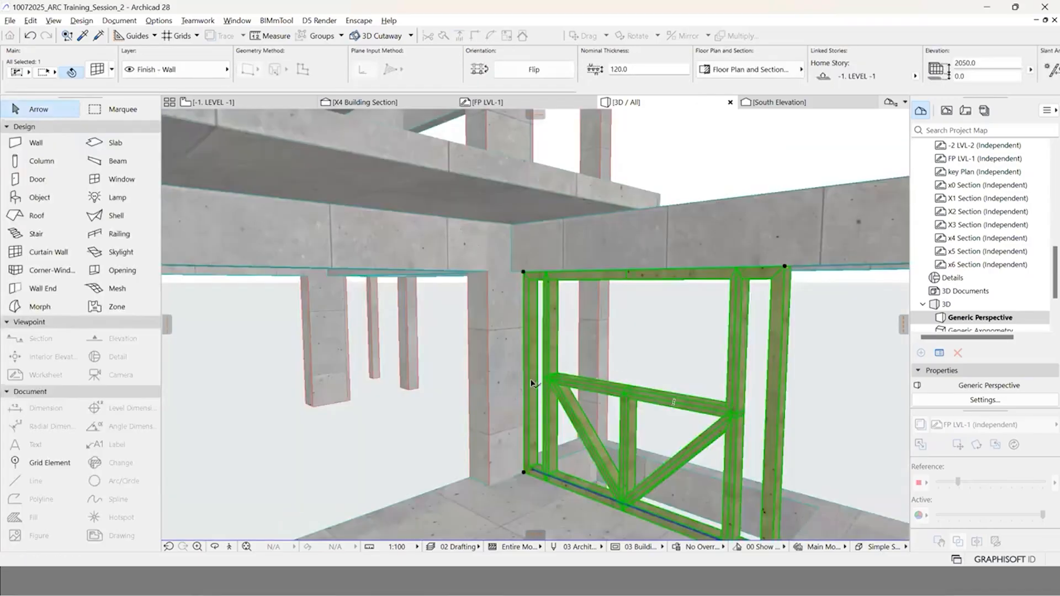
key(Escape)
Step: Examine the braced partition within the whole building in 3D and compare with the Partition cover slide's composite wall build-up
scroll(533, 384, down, 5)
scroll(509, 379, down, 3)
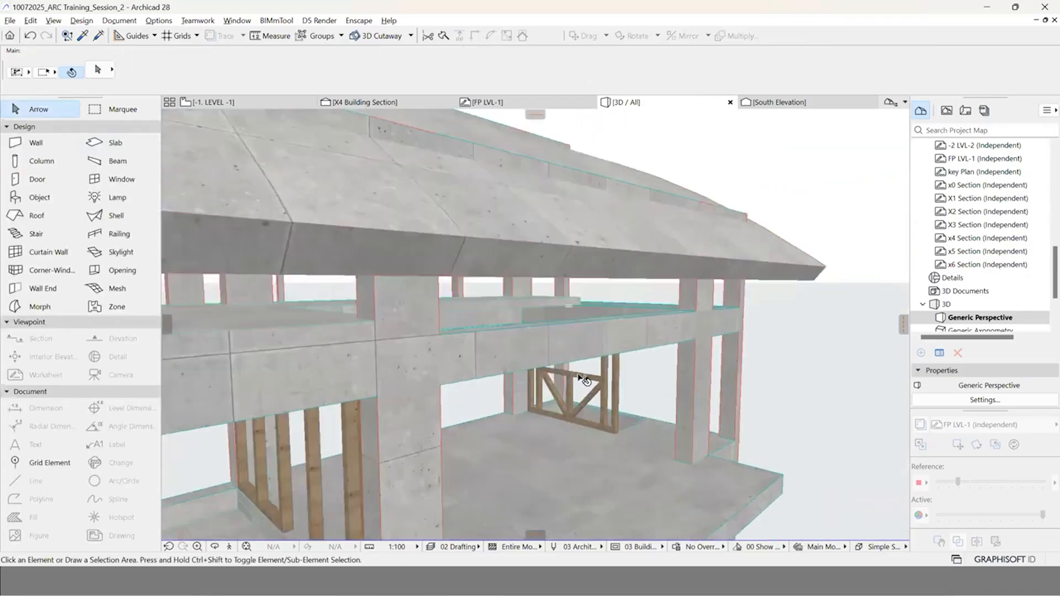
scroll(485, 376, up, 4)
scroll(553, 370, up, 3)
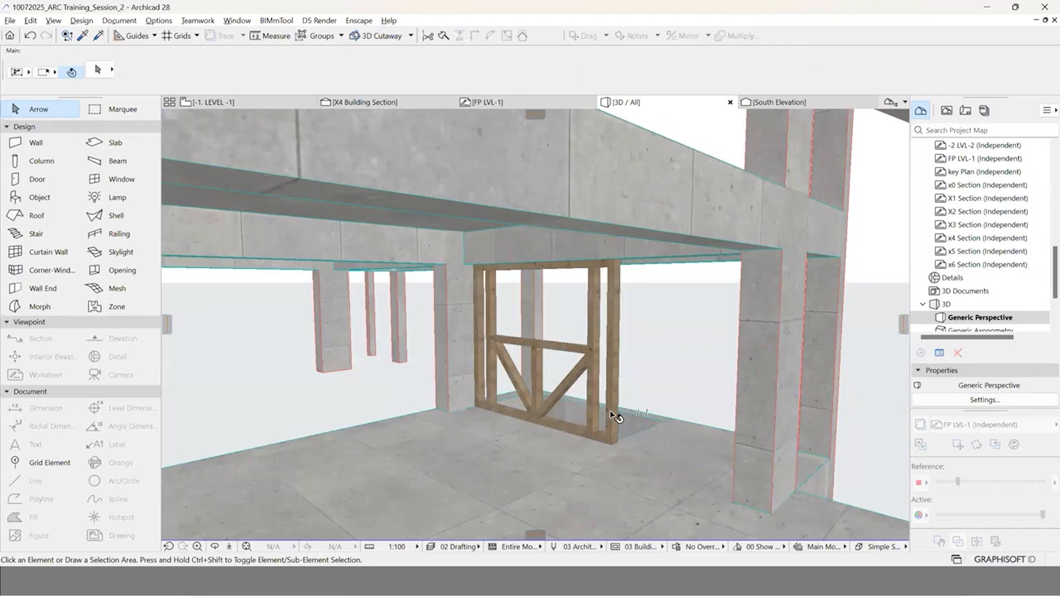
scroll(615, 417, down, 5)
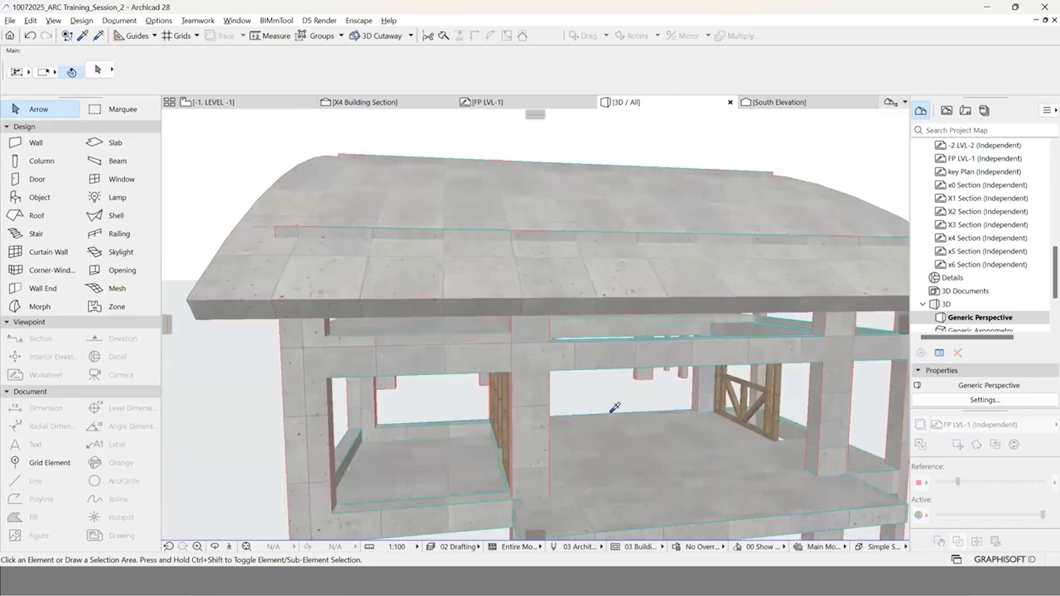
shift+middle_drag(611, 412, 611, 412)
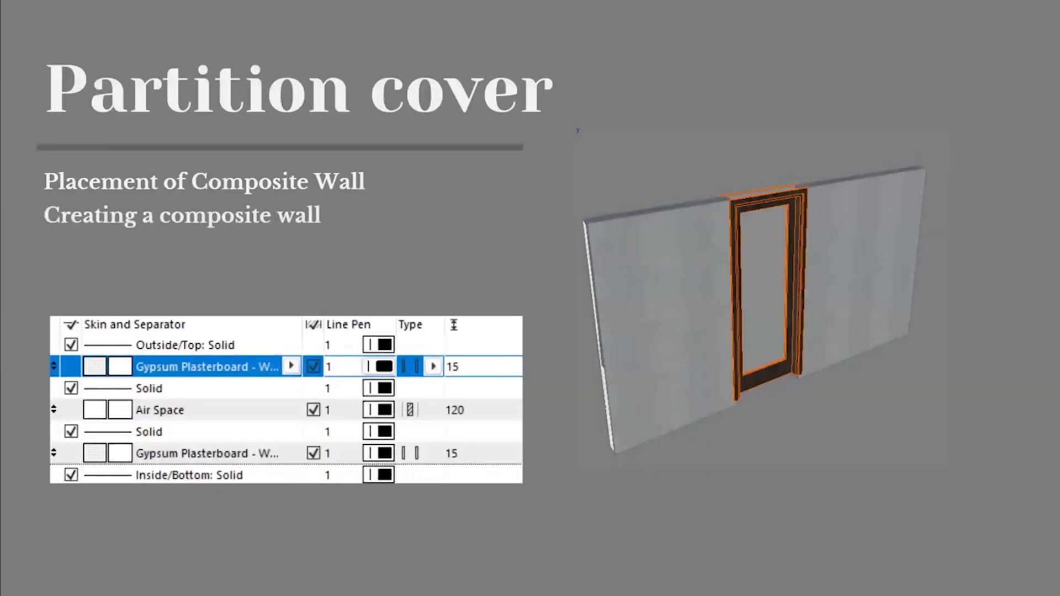
key(alt+Tab)
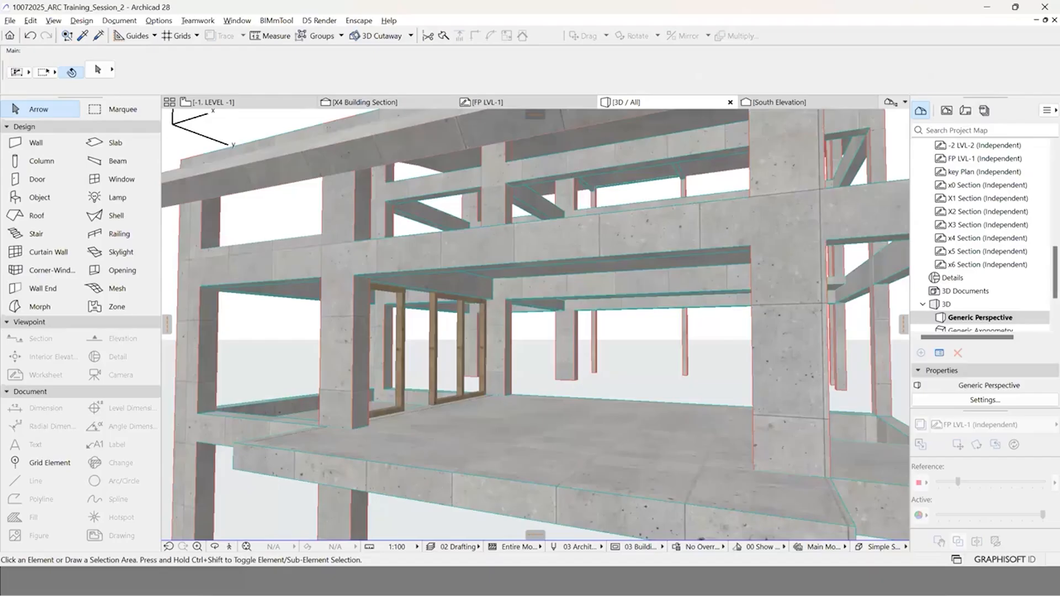
key(alt+Tab)
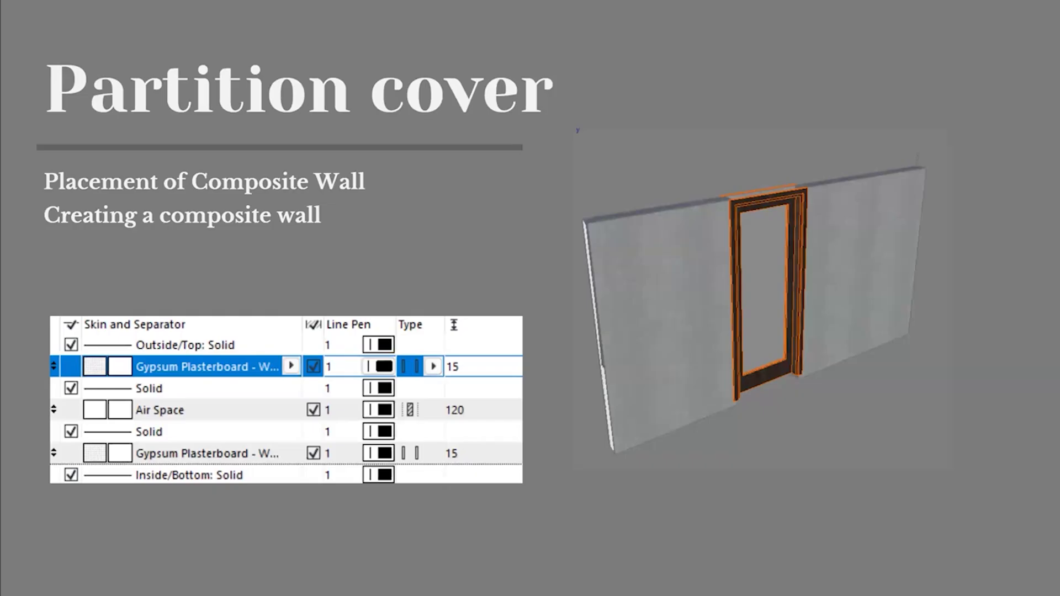
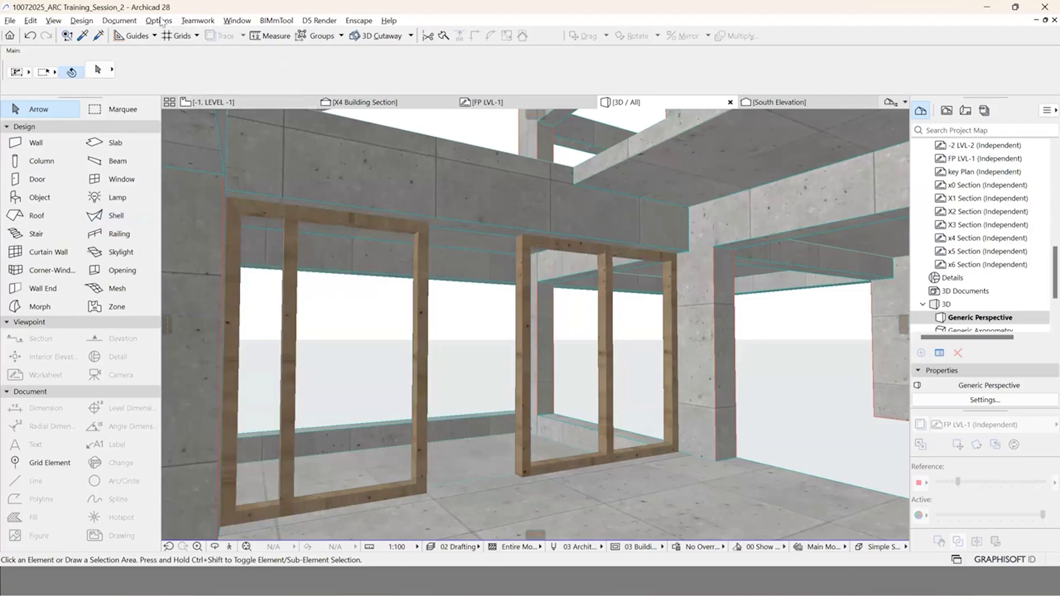
Step: Open the project's composite structure settings for editing
click(160, 21)
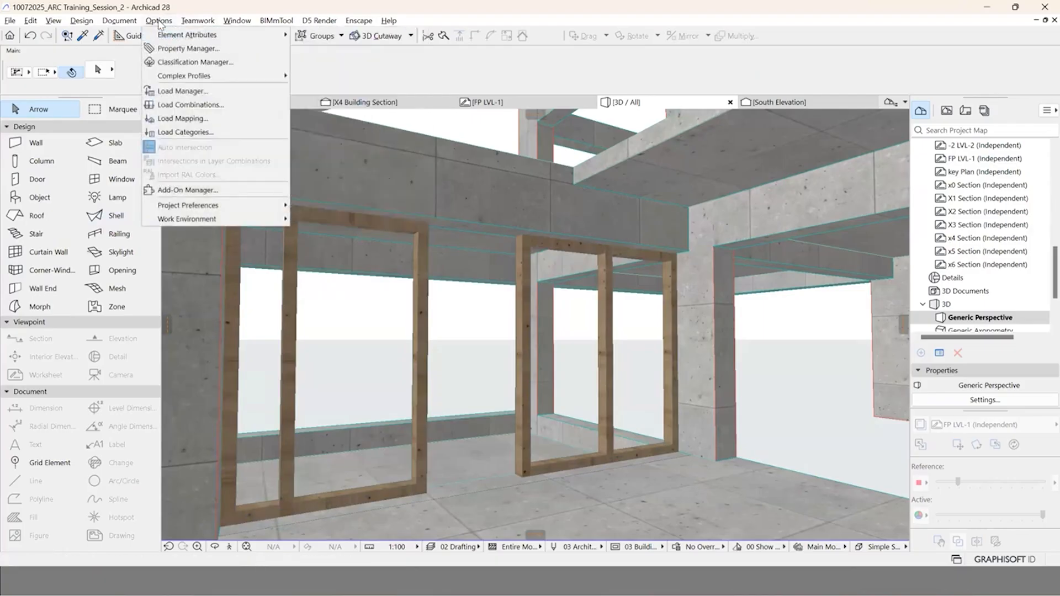
mouse_move(232, 205)
mouse_move(166, 35)
mouse_move(221, 35)
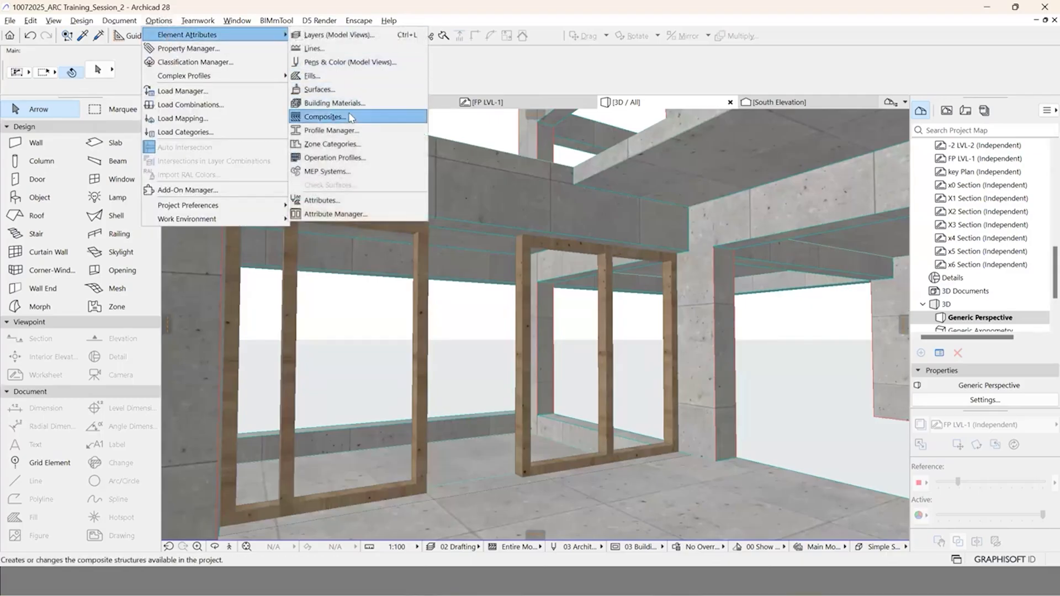
click(350, 117)
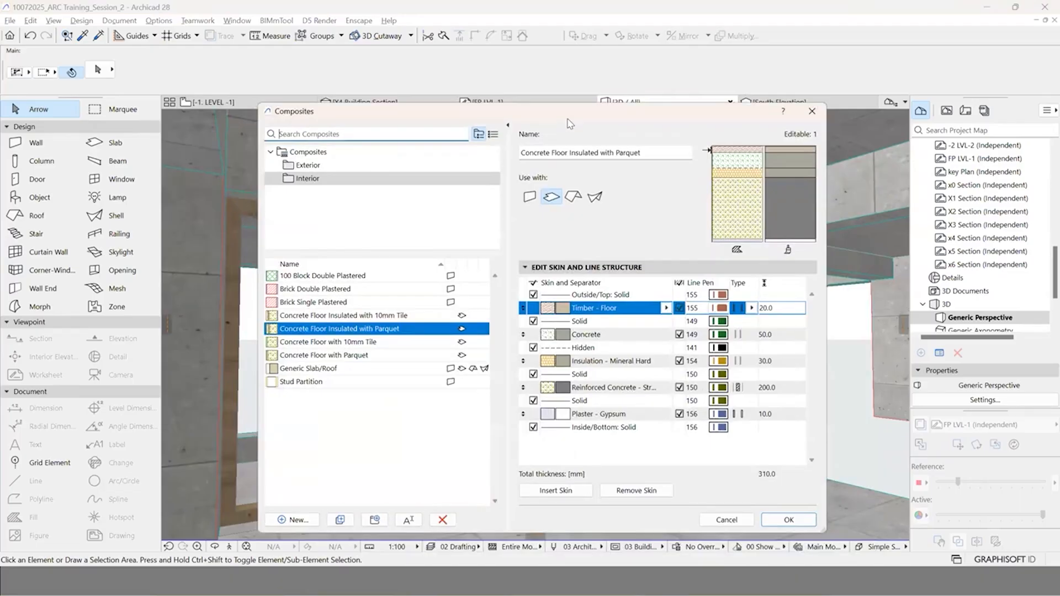
click(508, 126)
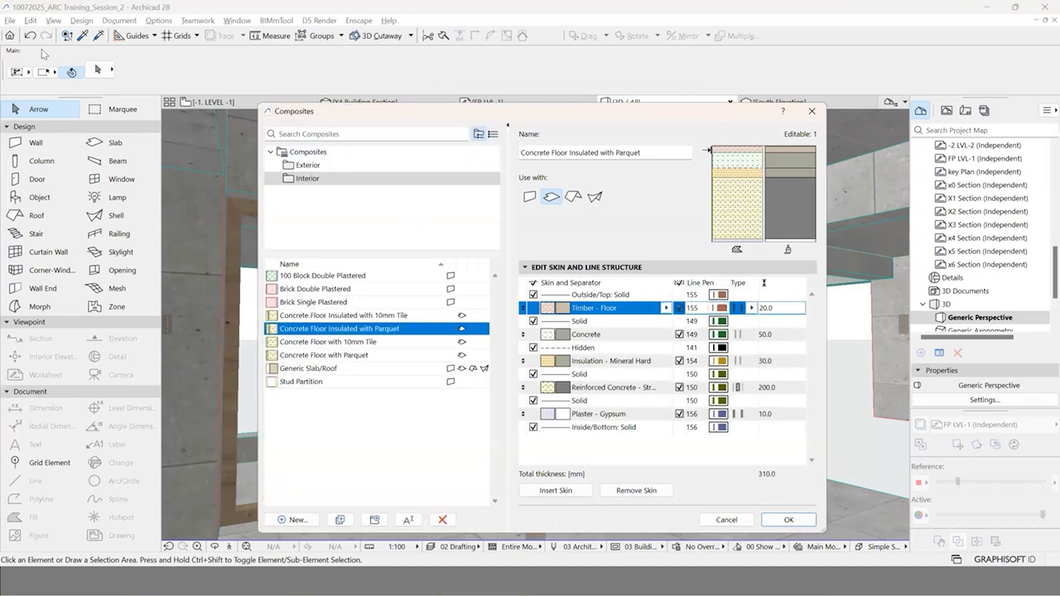
mouse_move(499, 125)
mouse_down()
mouse_move(275, 121)
mouse_move(267, 226)
mouse_up()
mouse_move(430, 240)
mouse_down()
mouse_move(514, 135)
mouse_move(448, 117)
mouse_move(468, 143)
mouse_move(482, 128)
mouse_move(469, 120)
mouse_move(436, 163)
mouse_up()
drag(444, 150, 453, 164)
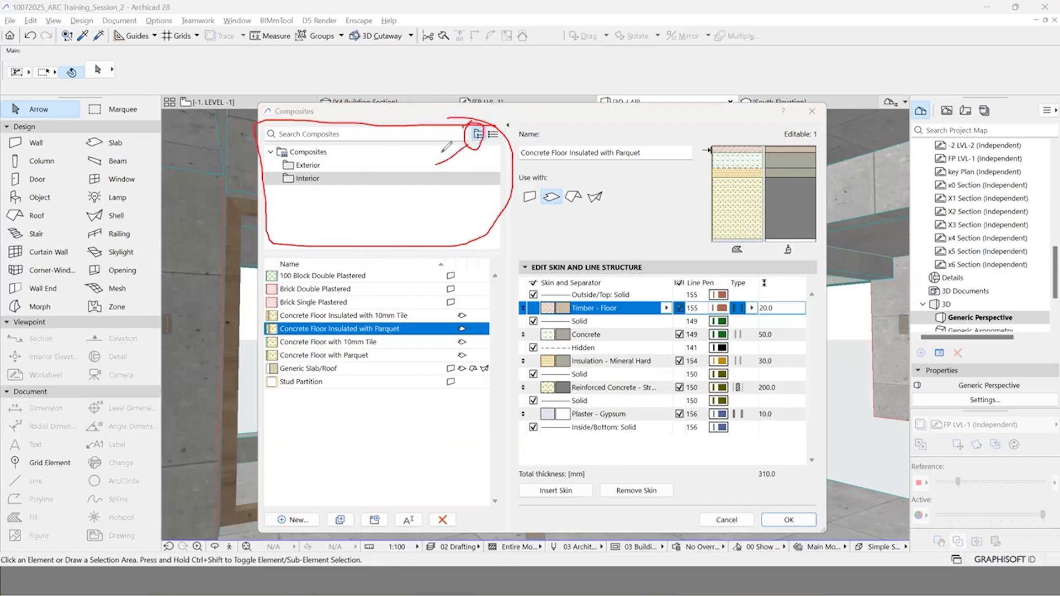
mouse_move(322, 165)
mouse_down()
mouse_move(343, 164)
mouse_move(325, 165)
mouse_move(343, 174)
mouse_move(328, 185)
mouse_move(343, 179)
mouse_up()
mouse_move(271, 178)
mouse_down()
mouse_move(282, 178)
mouse_move(297, 246)
mouse_up()
mouse_move(293, 240)
mouse_down()
mouse_move(360, 290)
mouse_move(359, 302)
mouse_up()
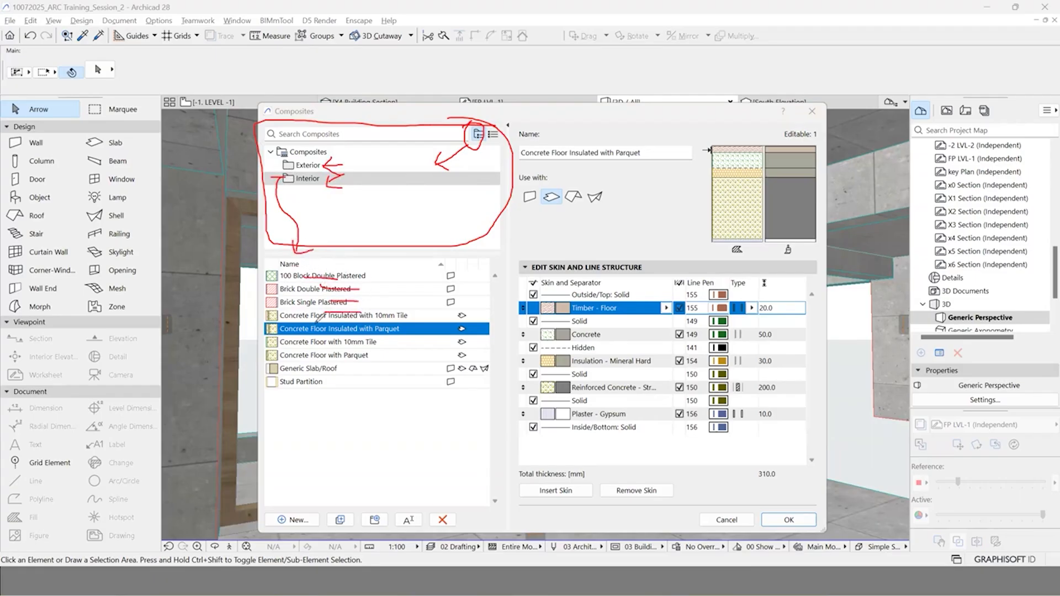
drag(310, 334, 358, 333)
mouse_move(310, 347)
mouse_down()
mouse_move(373, 346)
mouse_move(392, 360)
mouse_move(365, 369)
mouse_up()
drag(333, 380, 379, 380)
drag(333, 389, 393, 383)
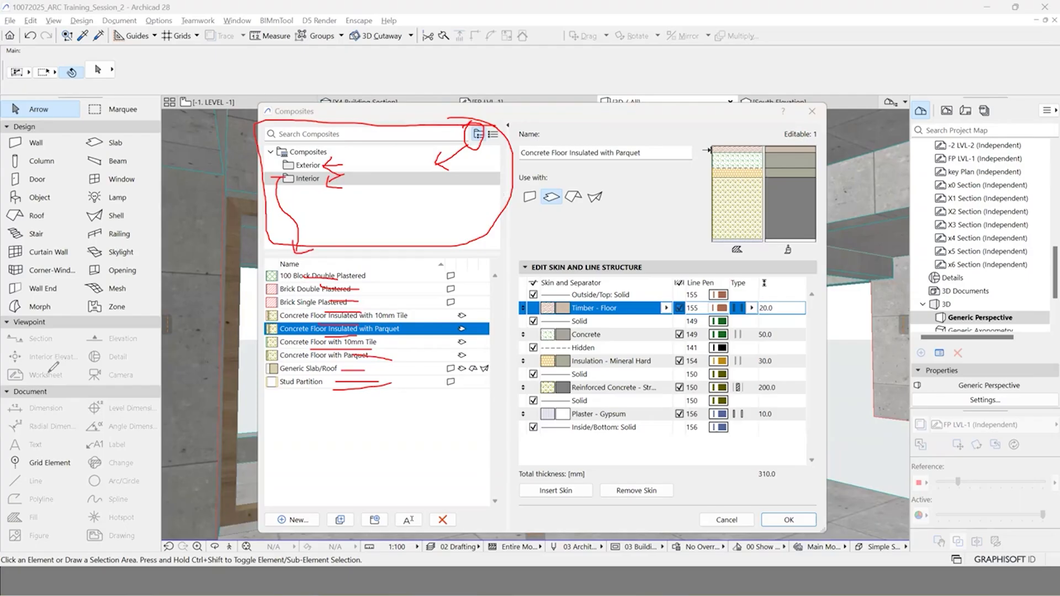
key(Escape)
Step: View the composites as a flat list, return to the folder view and select Stud Partition in the Interior folder
click(493, 133)
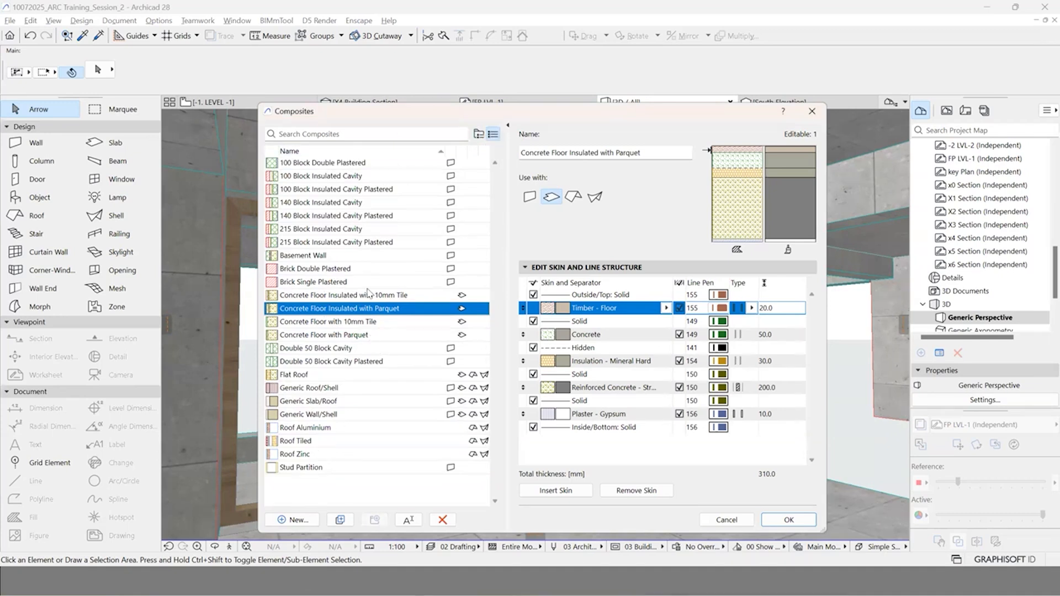
click(479, 135)
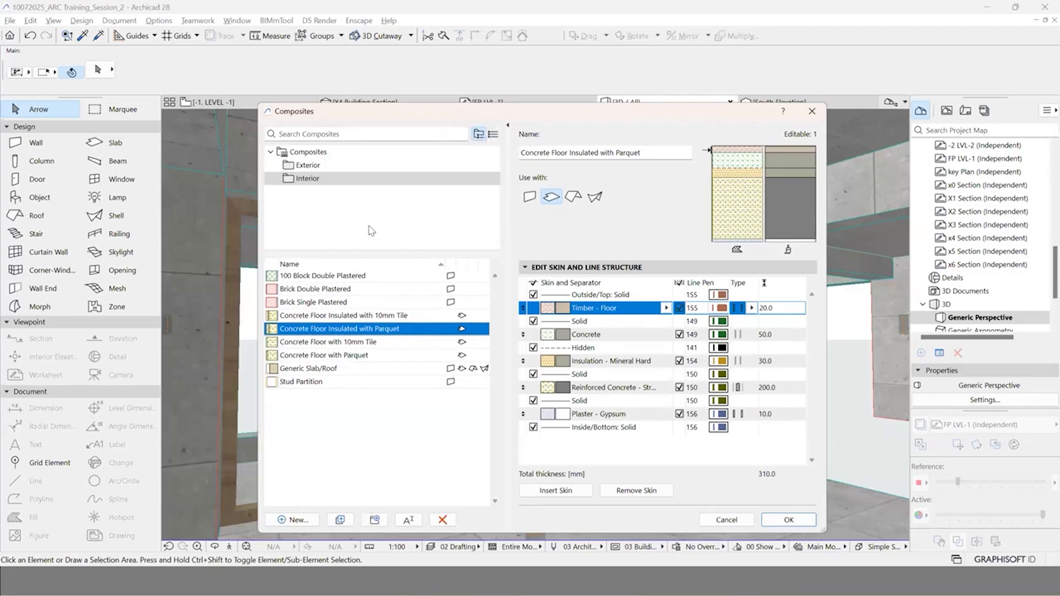
click(345, 215)
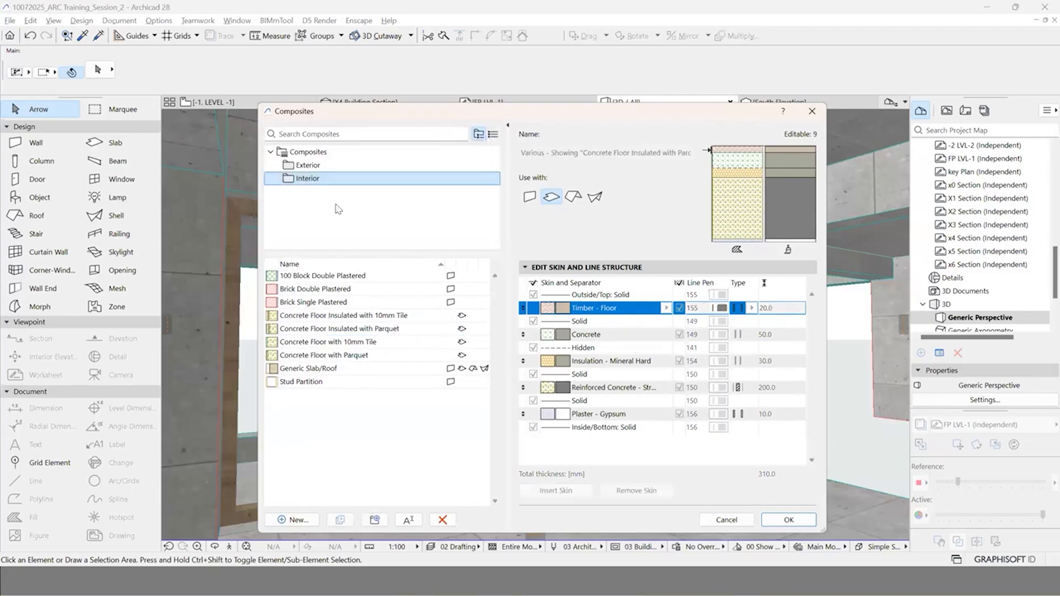
click(325, 383)
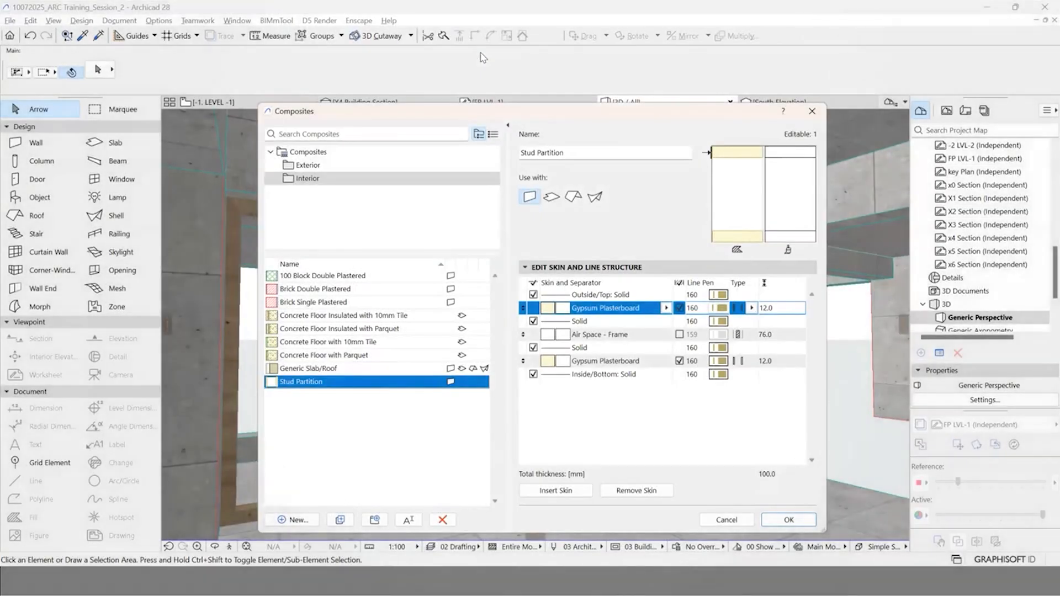
click(484, 57)
mouse_move(529, 181)
mouse_down()
mouse_move(538, 187)
mouse_move(522, 186)
mouse_move(521, 172)
mouse_move(493, 174)
mouse_up()
drag(559, 174, 708, 176)
drag(697, 168, 698, 184)
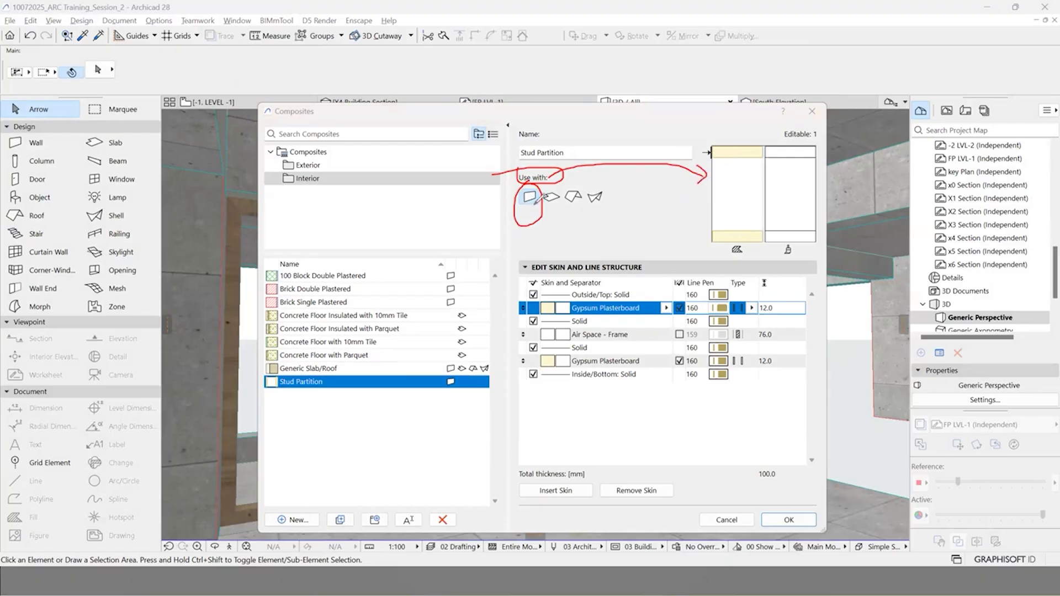
drag(531, 223, 576, 212)
drag(569, 223, 601, 221)
mouse_move(508, 210)
mouse_down()
mouse_move(614, 189)
mouse_move(522, 197)
mouse_move(518, 208)
mouse_up()
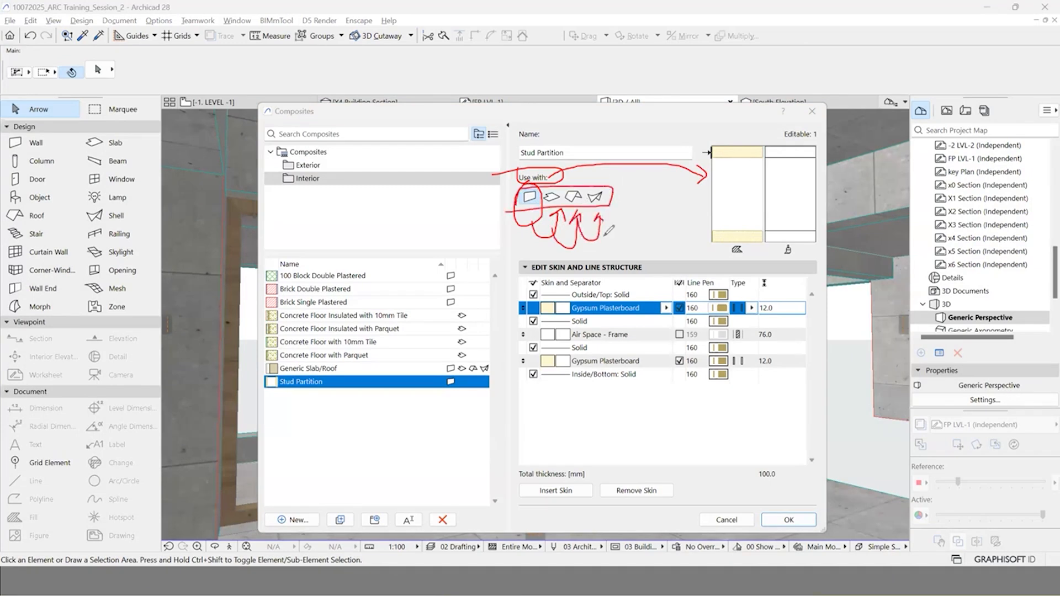
click(41, 330)
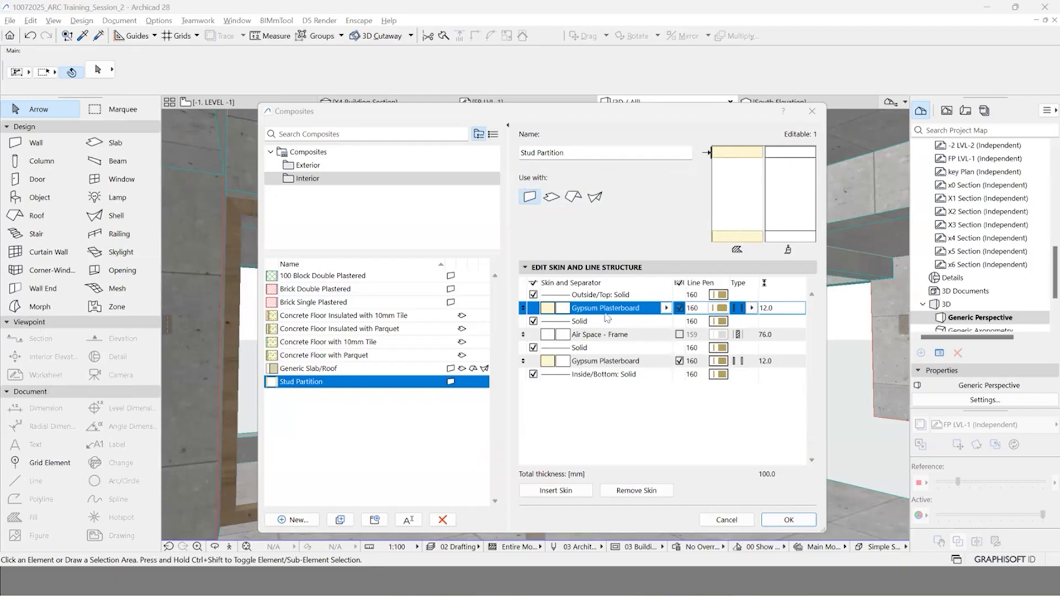
Step: Change the building material of both outer skins of Stud Partition to Gypsum Plasterboard - Waterproof
click(667, 307)
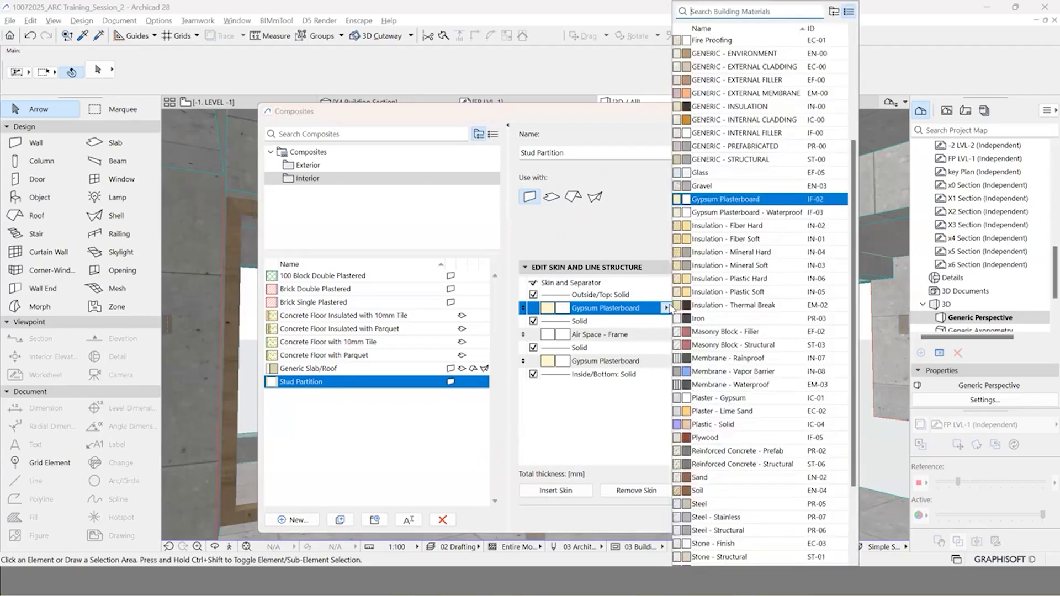
click(787, 214)
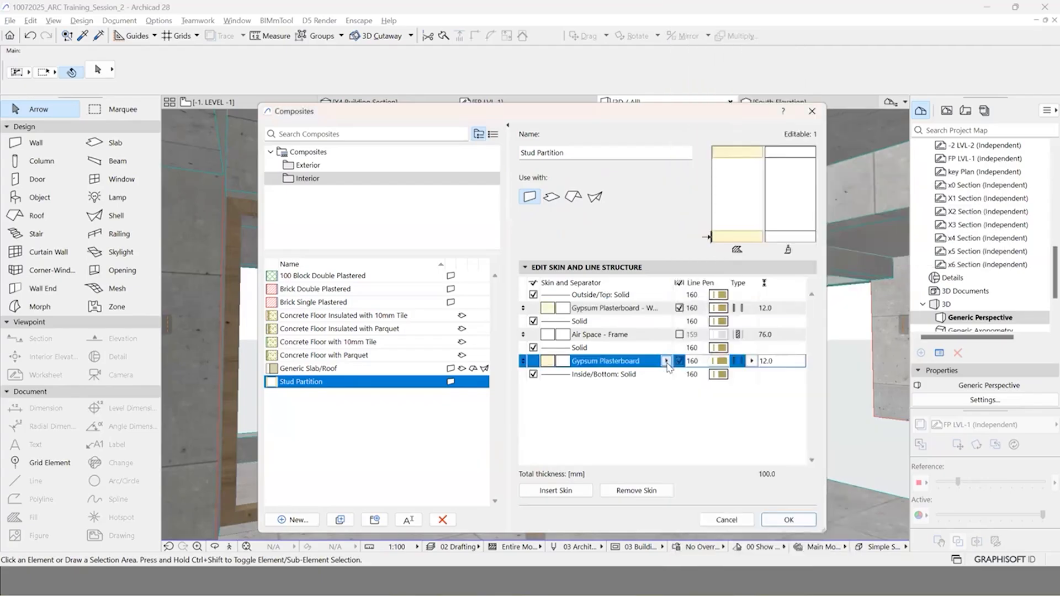
click(746, 212)
Step: Turn on the end lines of Stud Partition's Air Space - Frame skin, with type Core and a thickness of 120 mm
click(617, 335)
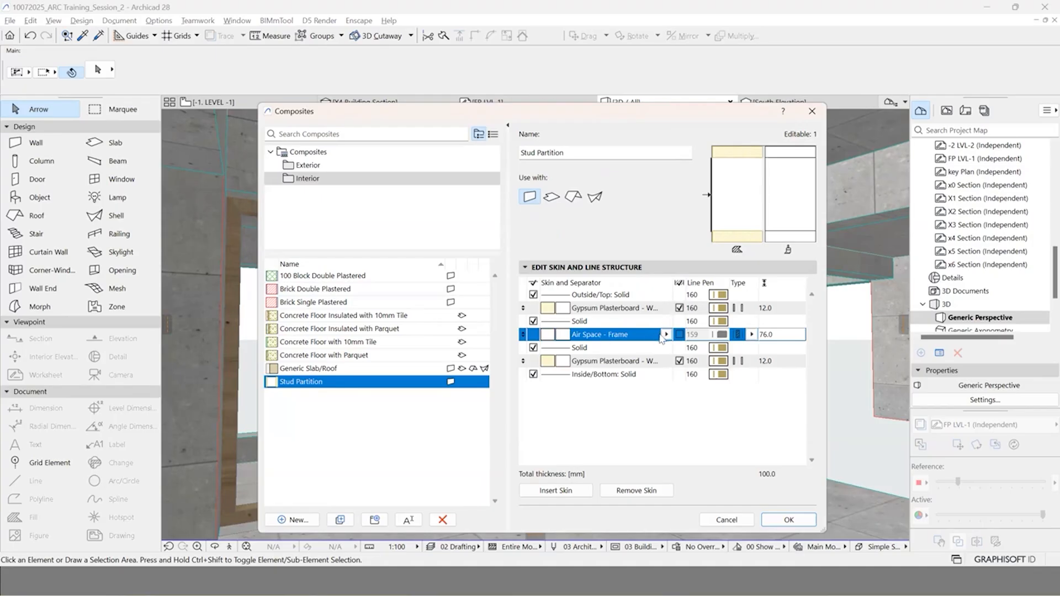
click(667, 334)
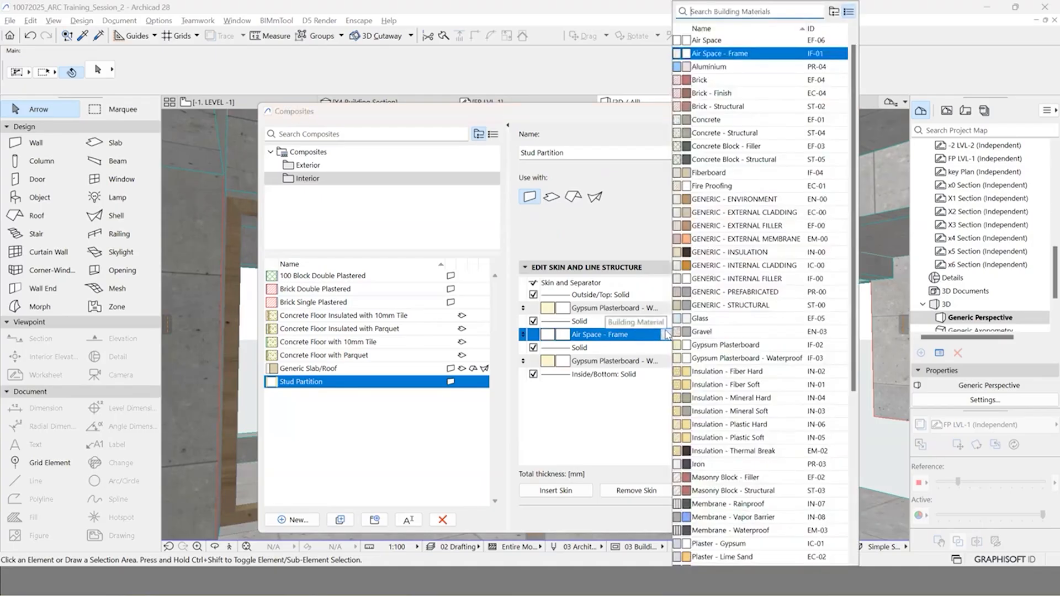
click(606, 332)
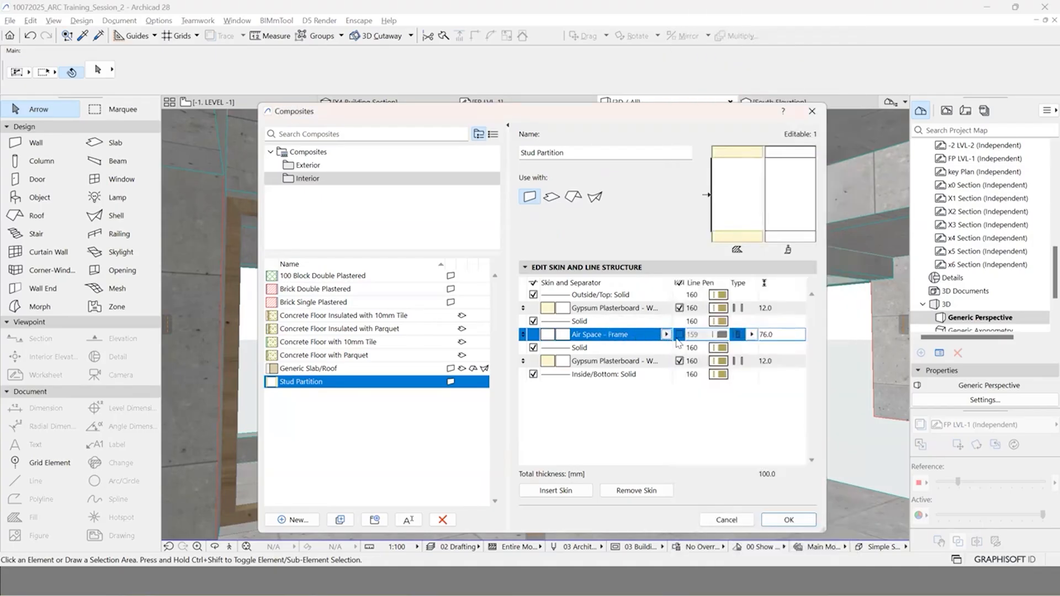
click(679, 337)
click(751, 334)
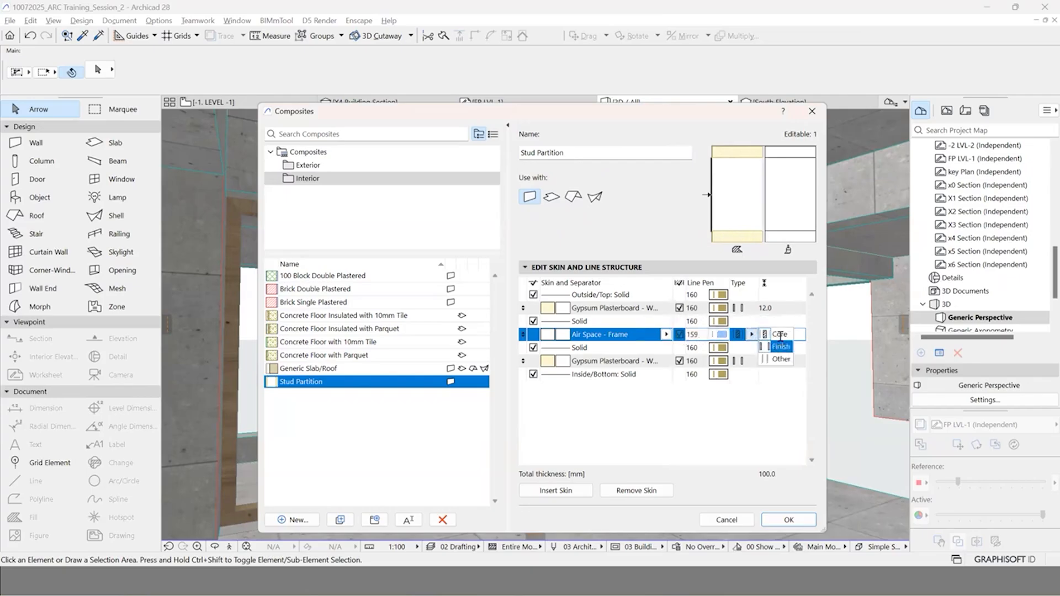
click(779, 336)
text(120)
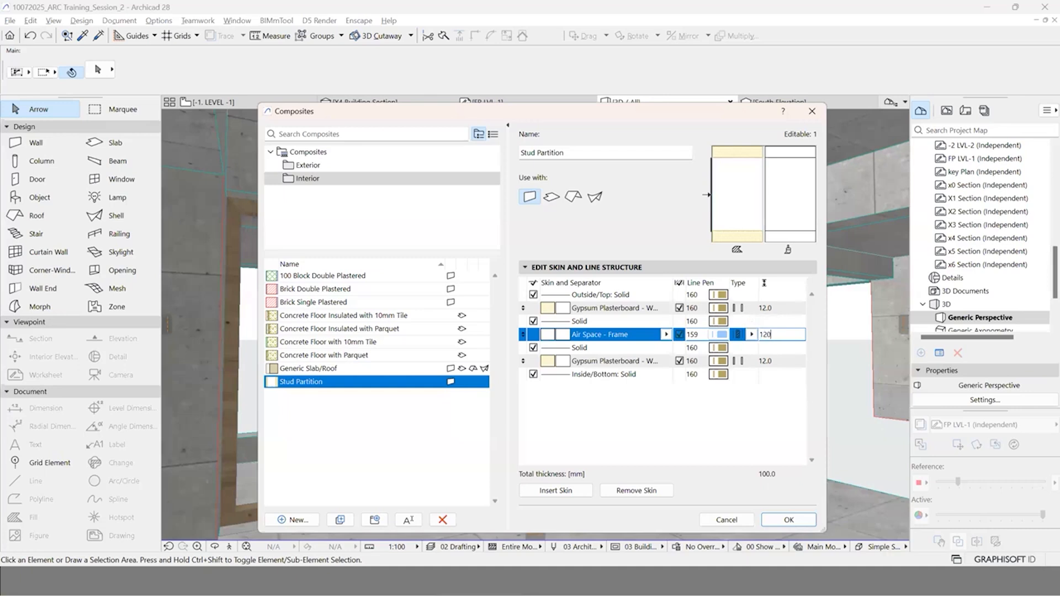
Step: Set the thickness of both outer Gypsum Plasterboard - Waterproof skins to 15 mm
click(764, 310)
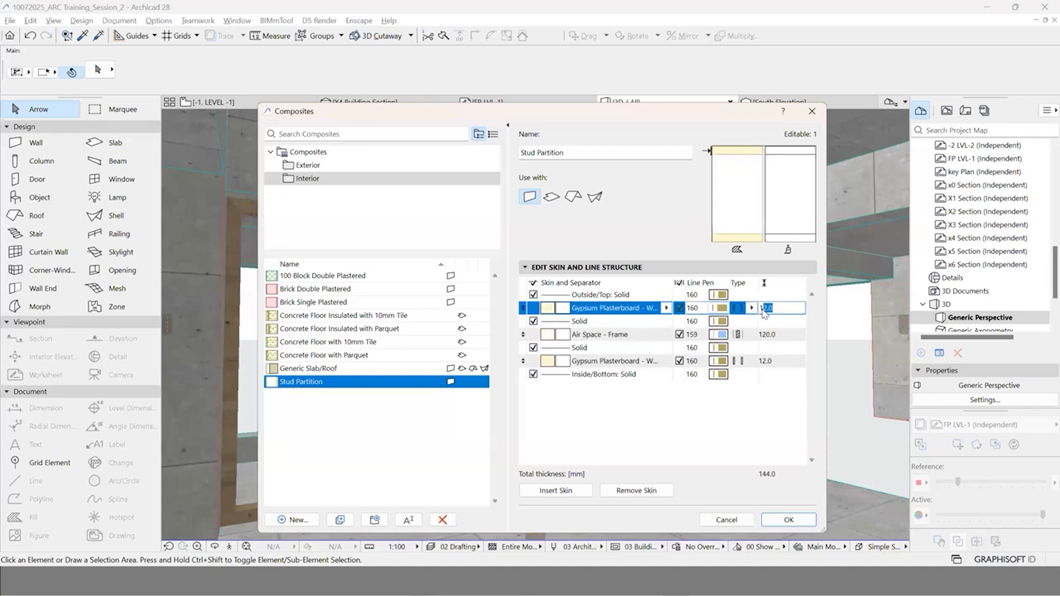
click(746, 359)
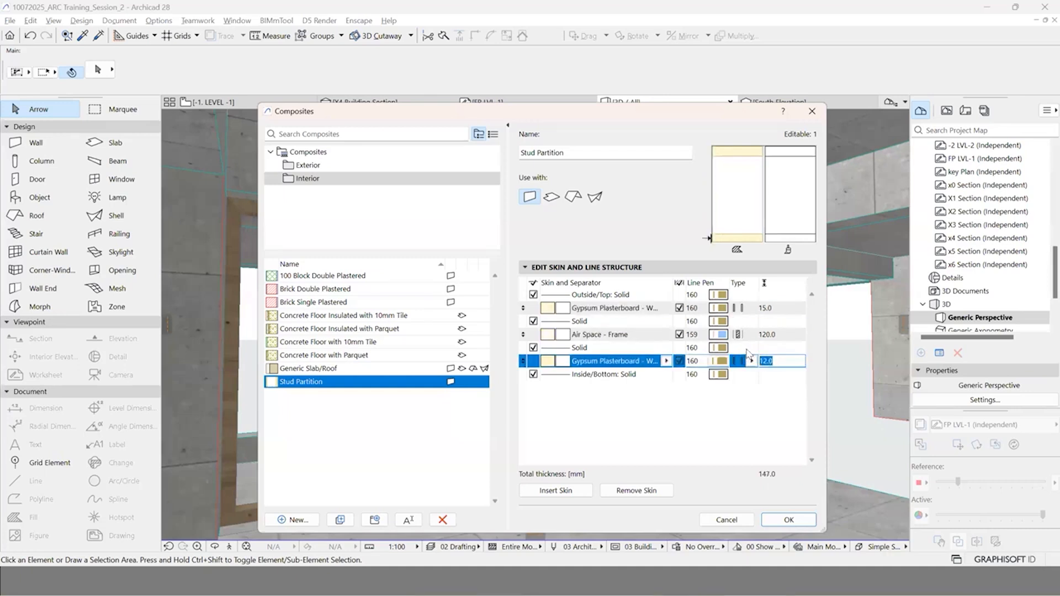
text(15)
key(Return)
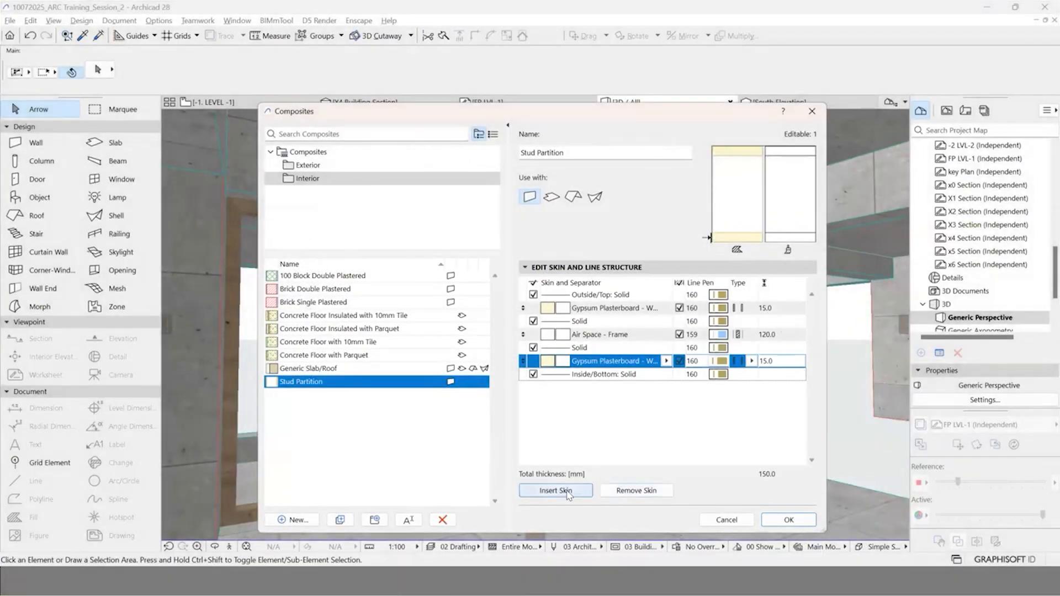
Step: Try an additional 15 mm Gypsum Plasterboard - Waterproof skin on the inside face and remove it again
click(569, 492)
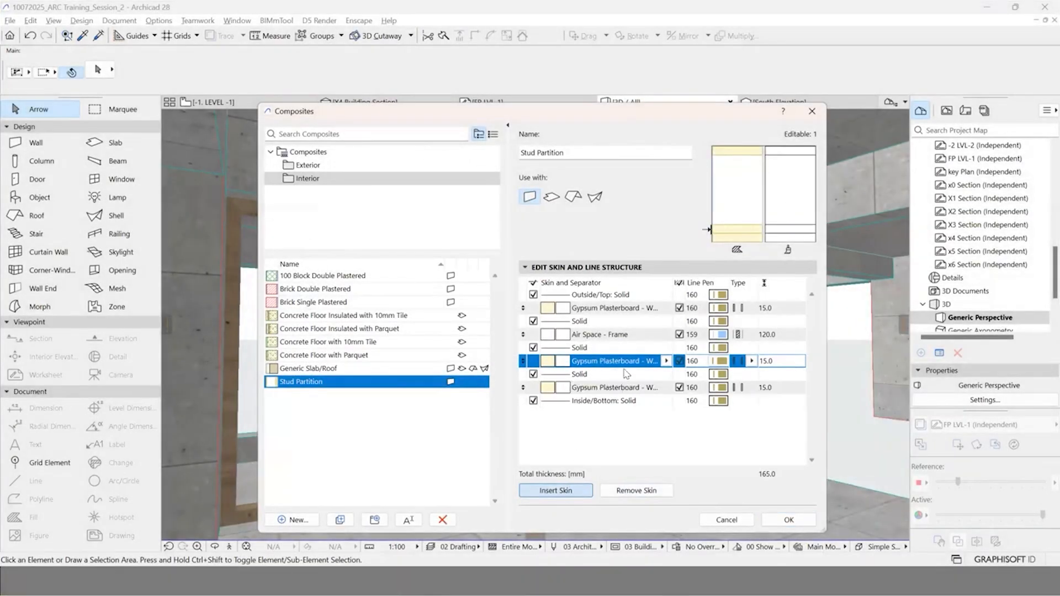
click(614, 391)
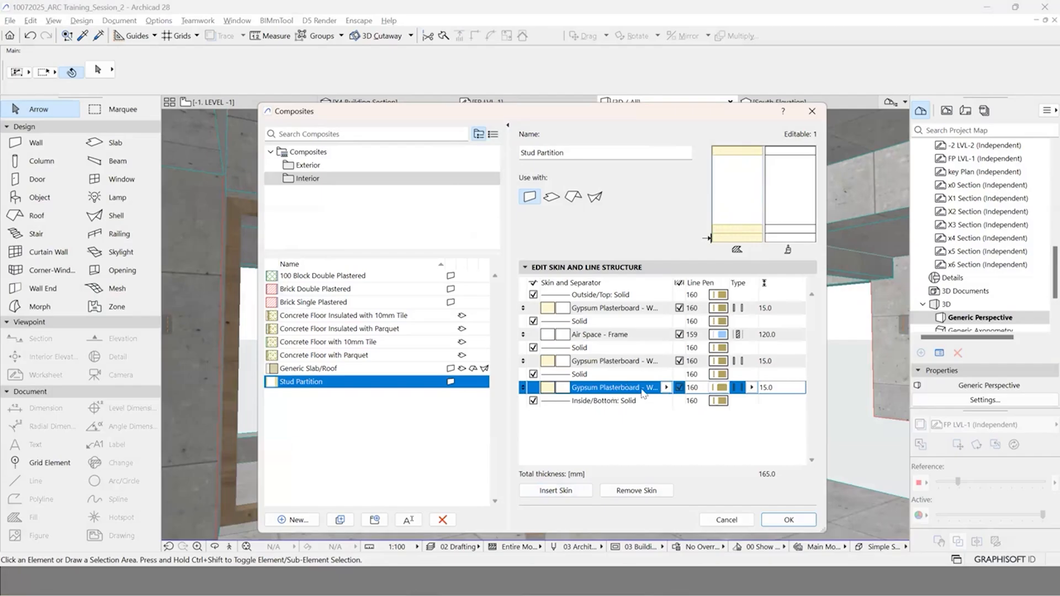
click(635, 490)
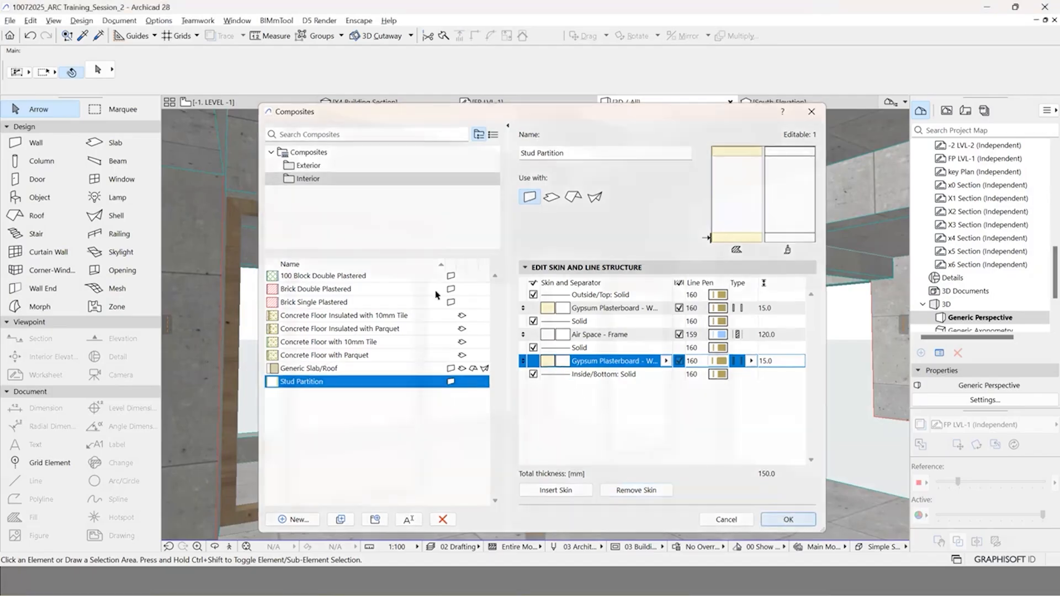
Step: Confirm the composite changes and, on the level -1 plan, set the default wall structure to the interior Stud Partition composite
click(789, 519)
click(249, 105)
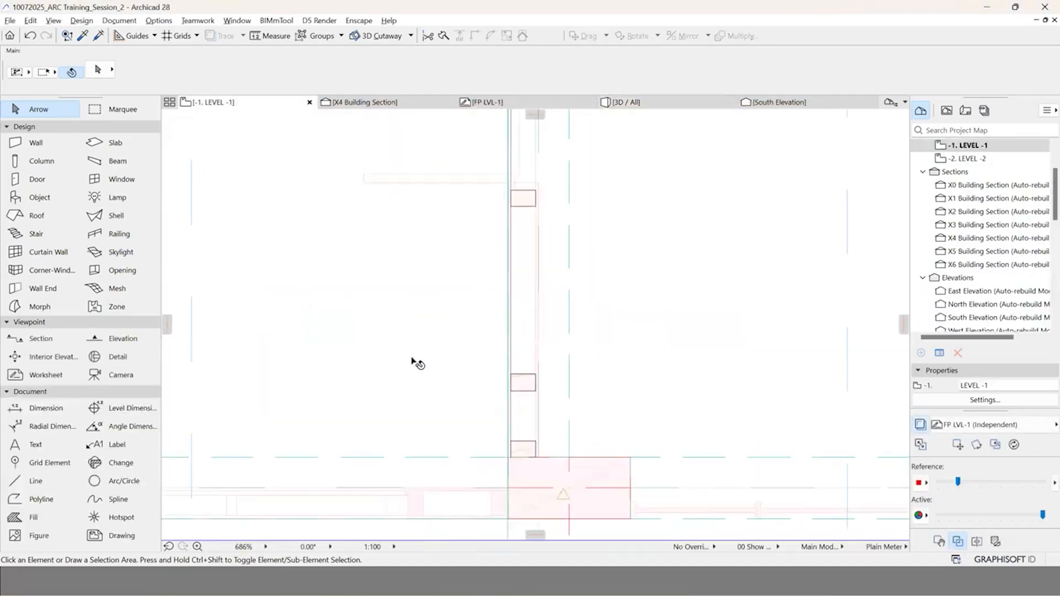
click(49, 144)
double_click(49, 144)
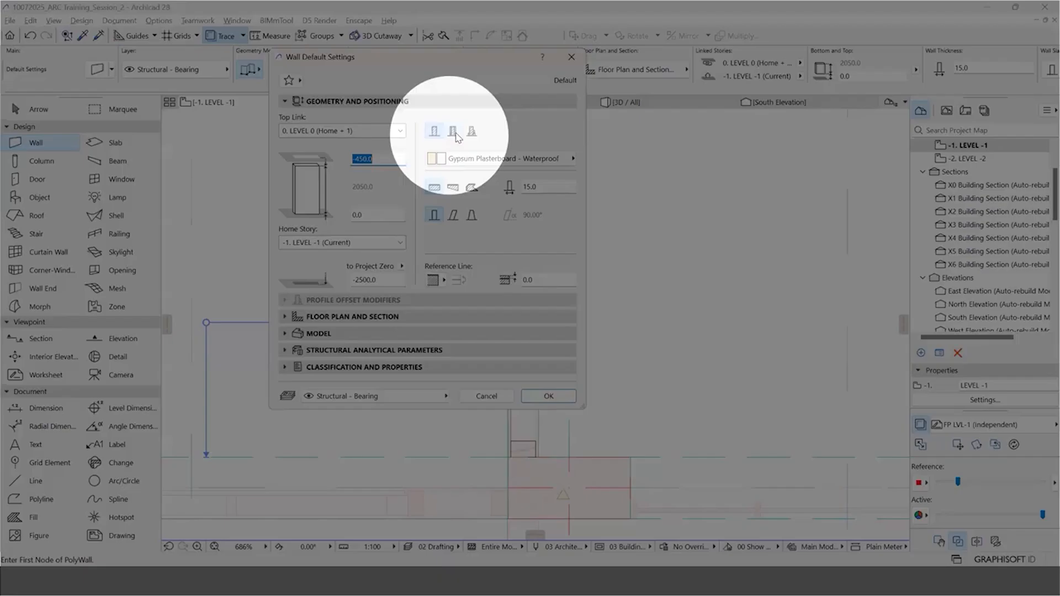
click(453, 132)
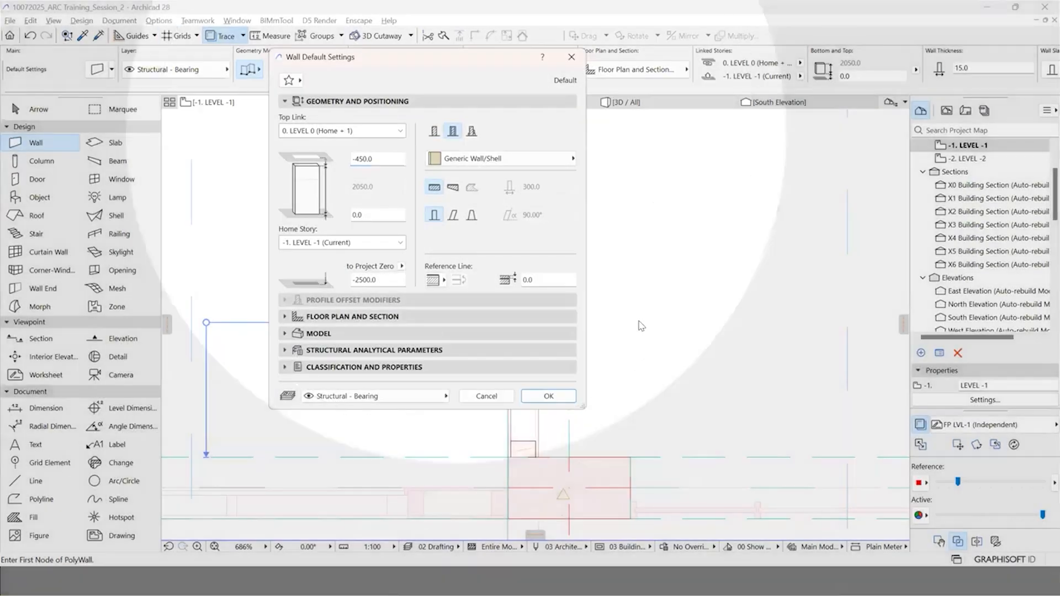
click(500, 159)
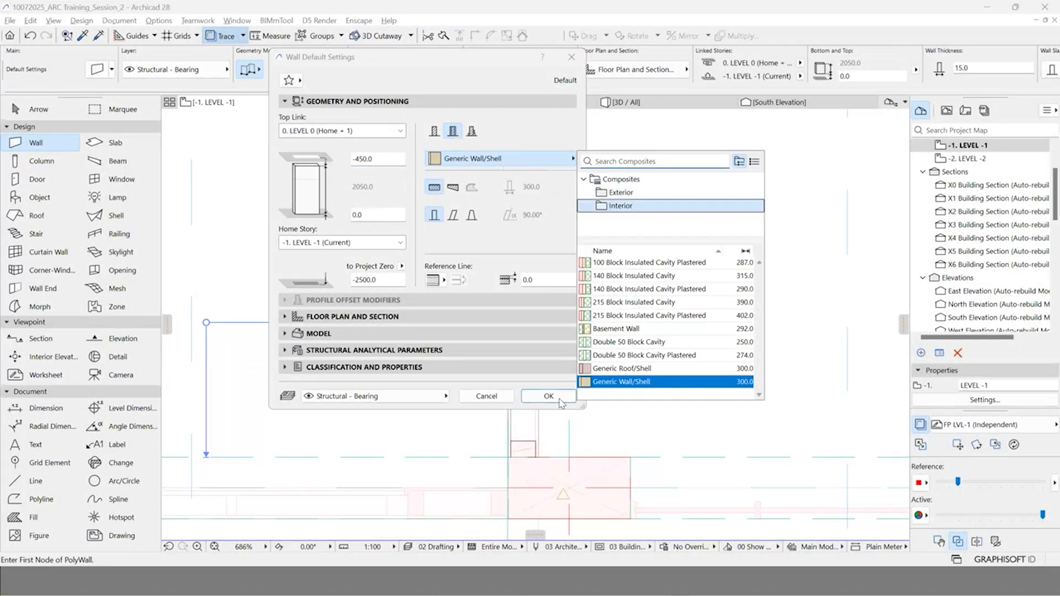
click(620, 205)
double_click(619, 314)
click(556, 395)
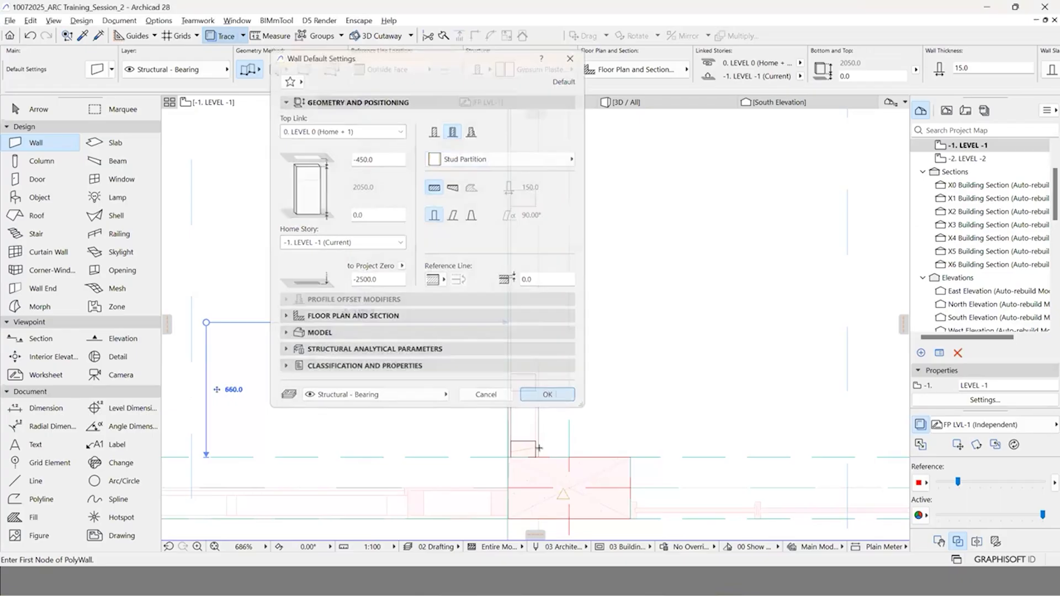
scroll(539, 447, up, 3)
click(528, 449)
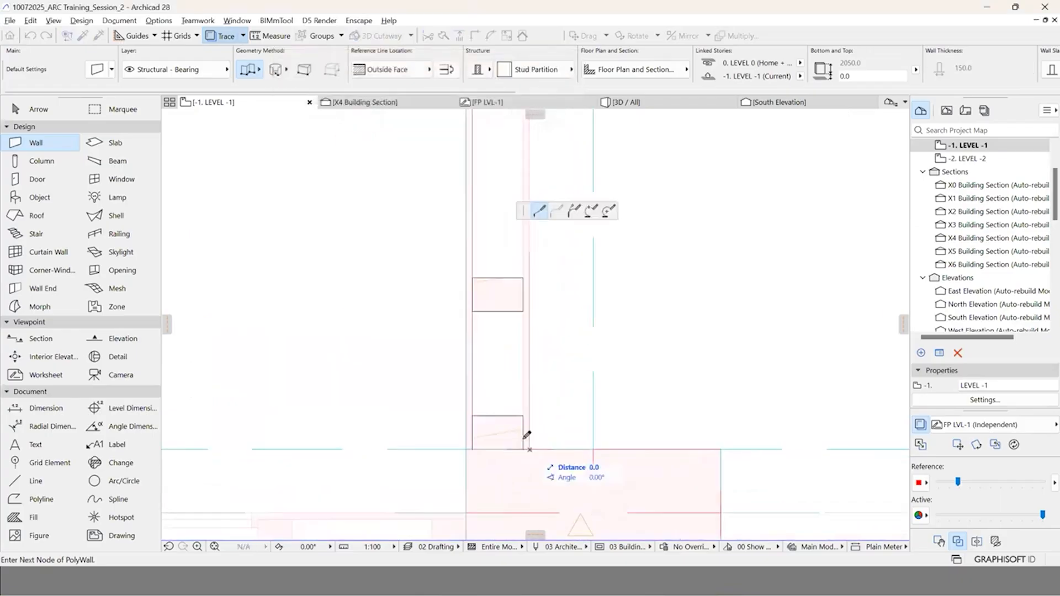
key(Escape)
Step: Open the default wall settings and show the available reference line positions
click(98, 68)
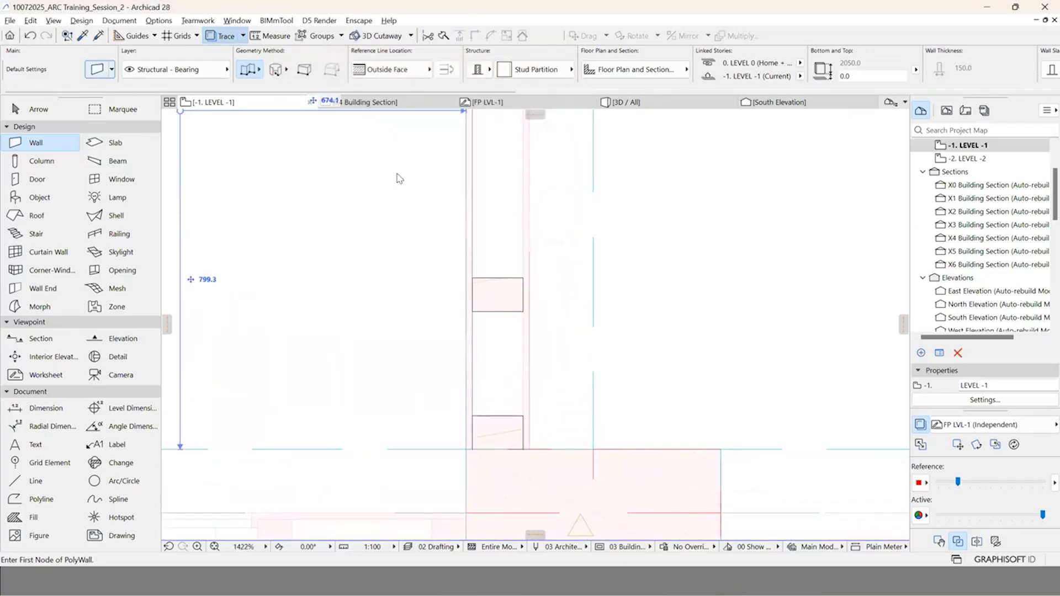
click(441, 280)
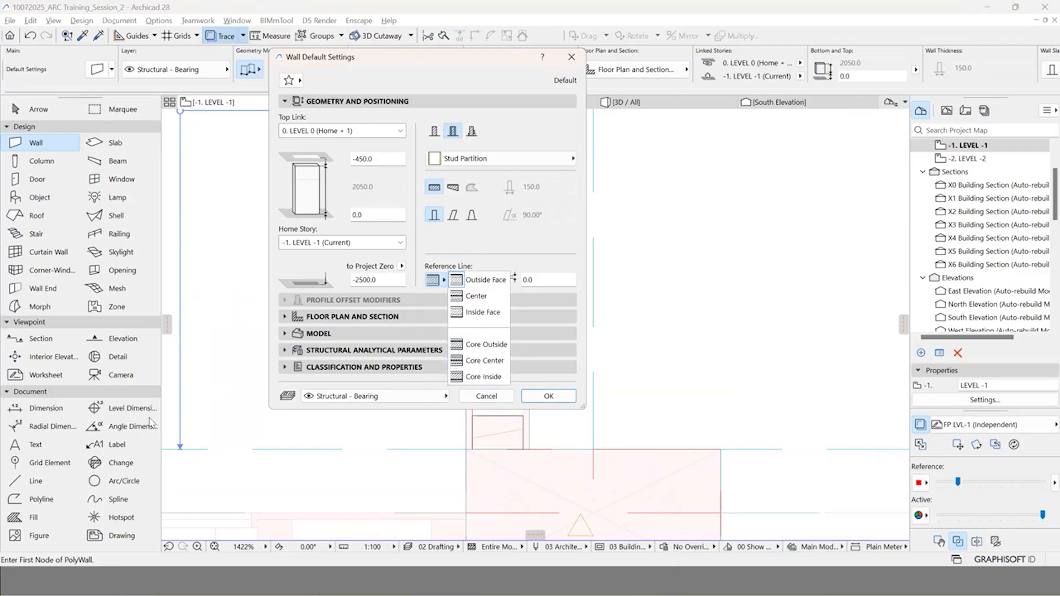
click(39, 539)
drag(642, 244, 847, 250)
mouse_move(721, 247)
mouse_down()
mouse_move(647, 249)
mouse_move(727, 288)
mouse_move(857, 279)
mouse_move(851, 252)
mouse_up()
mouse_move(651, 304)
mouse_down()
mouse_move(853, 299)
mouse_move(857, 287)
mouse_up()
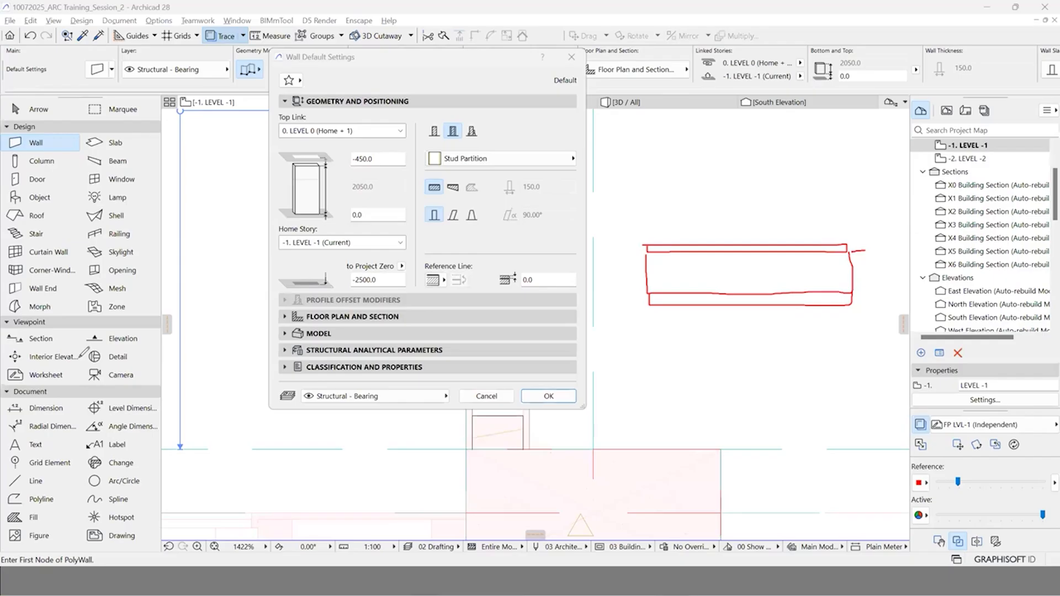
drag(862, 251, 865, 289)
mouse_move(859, 253)
mouse_down()
mouse_move(866, 247)
mouse_move(850, 246)
mouse_up()
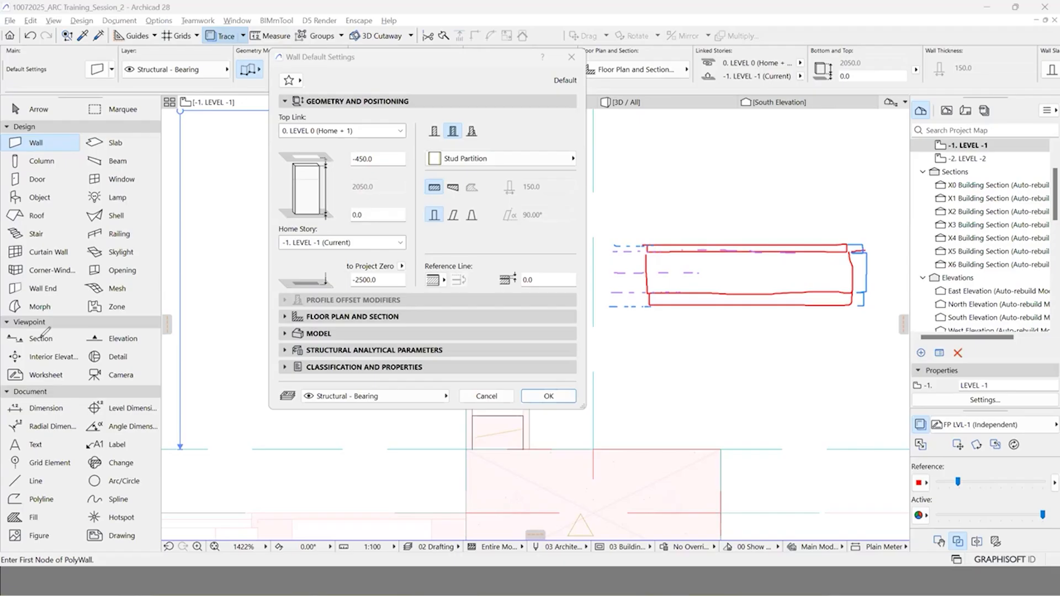
Step: Set the default wall's reference line to Core Outside and confirm the settings
click(434, 280)
click(486, 345)
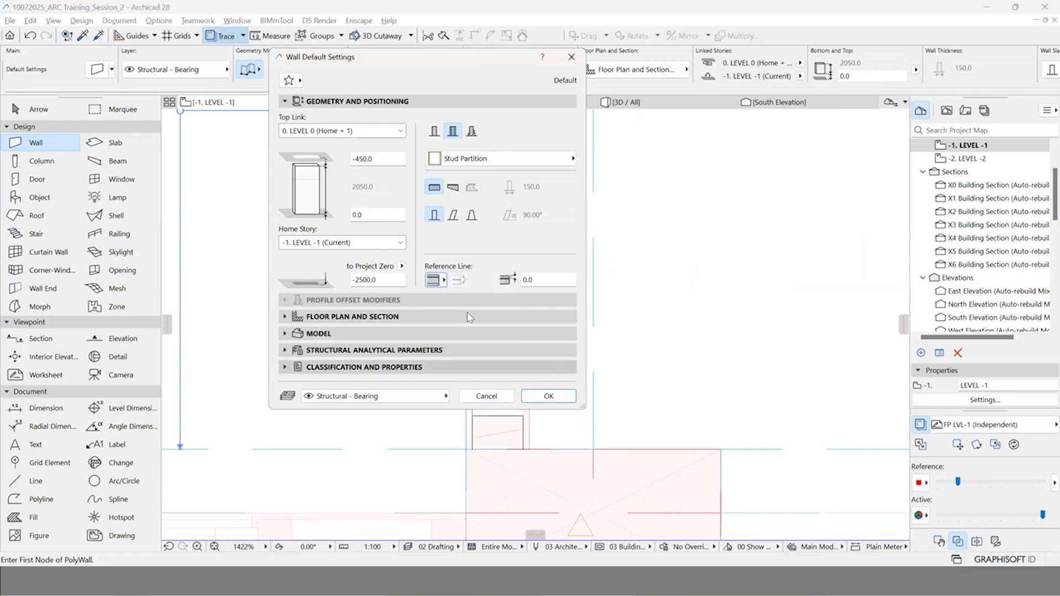
click(547, 396)
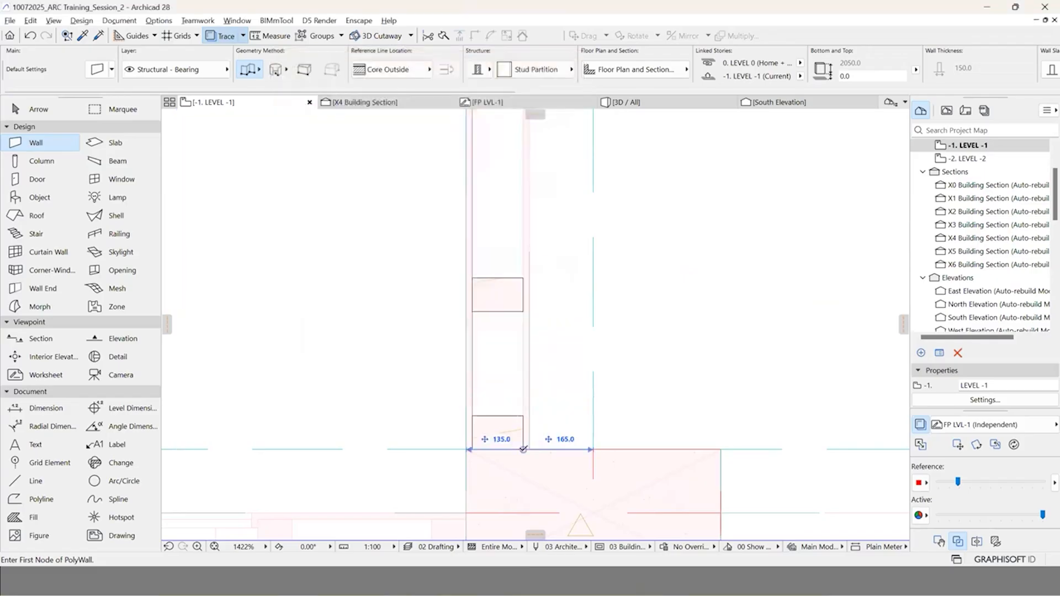
Step: Draw the Stud Partition wall over the timber frame, starting at the bottom stud's outer corner and ending at the opposite column
click(523, 450)
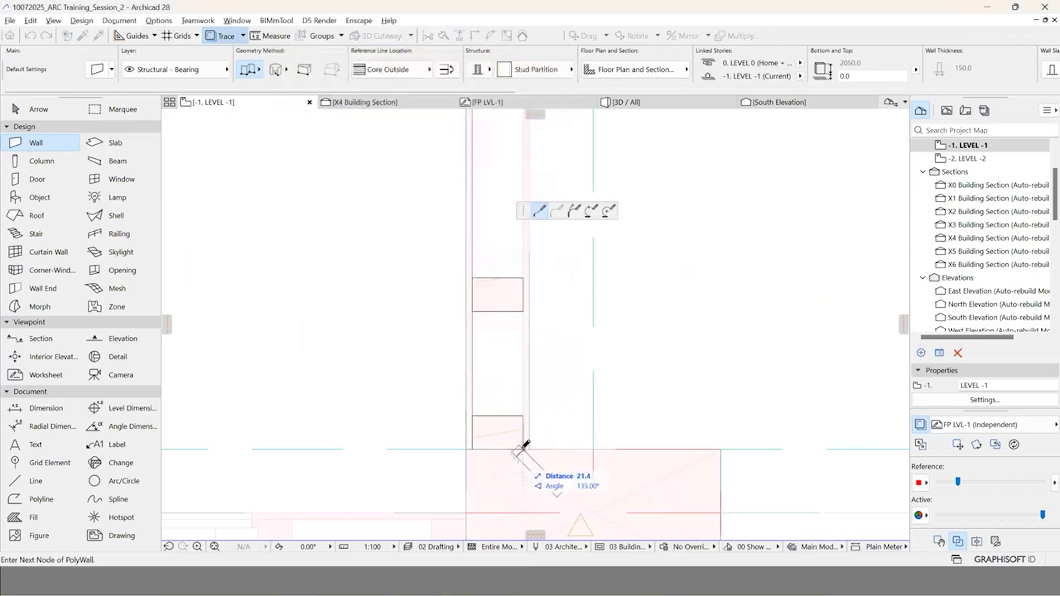
scroll(520, 486, down, 2)
scroll(526, 407, down, 4)
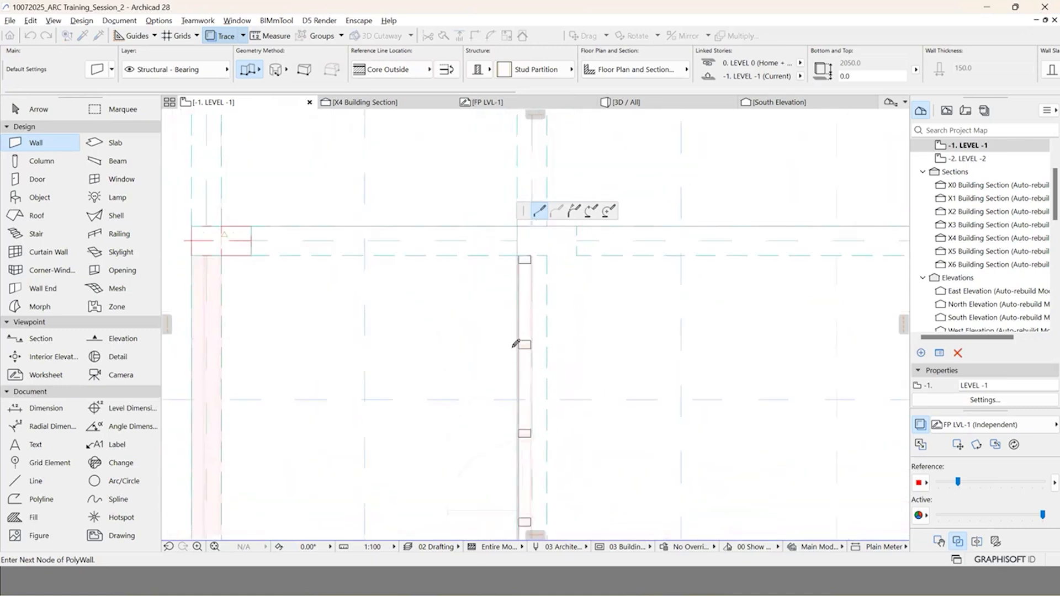
scroll(516, 346, up, 3)
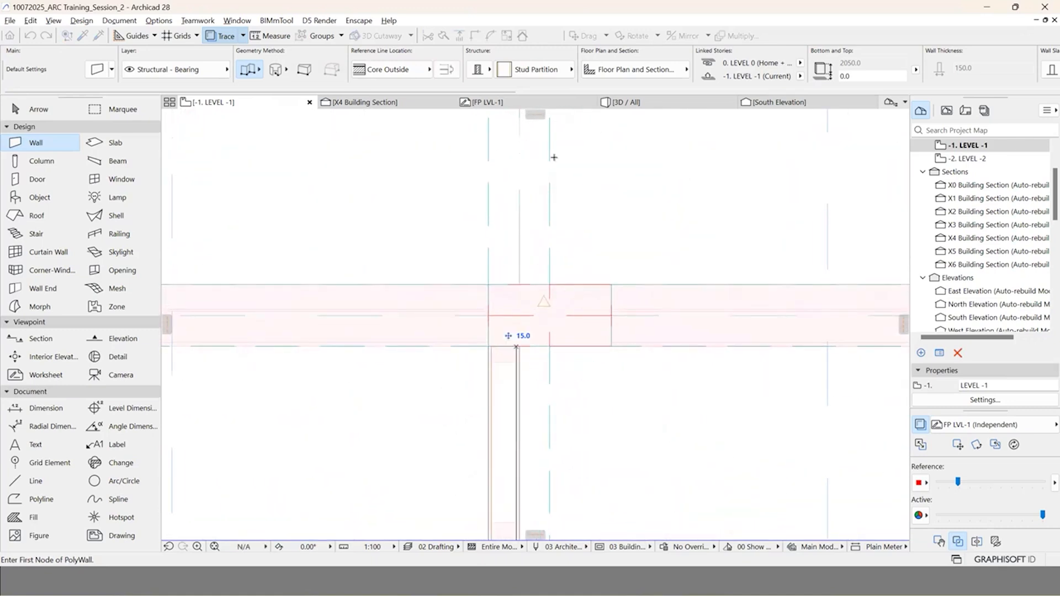
Step: Inspect the new plasterboard wall around the timber partition in 3D and move it clear of the frame
click(628, 102)
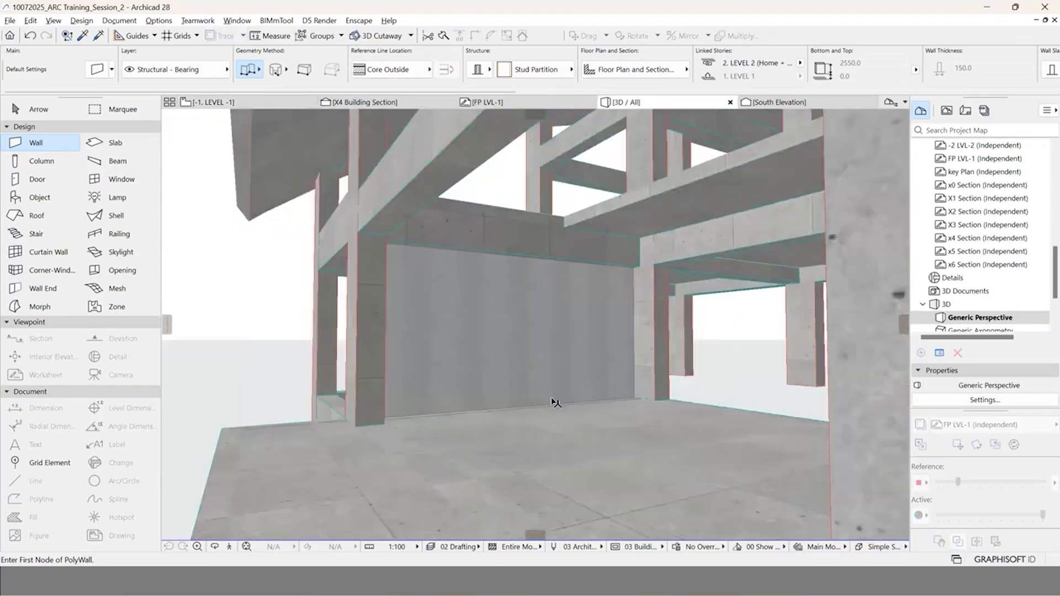
shift+middle_drag(555, 386, 616, 461)
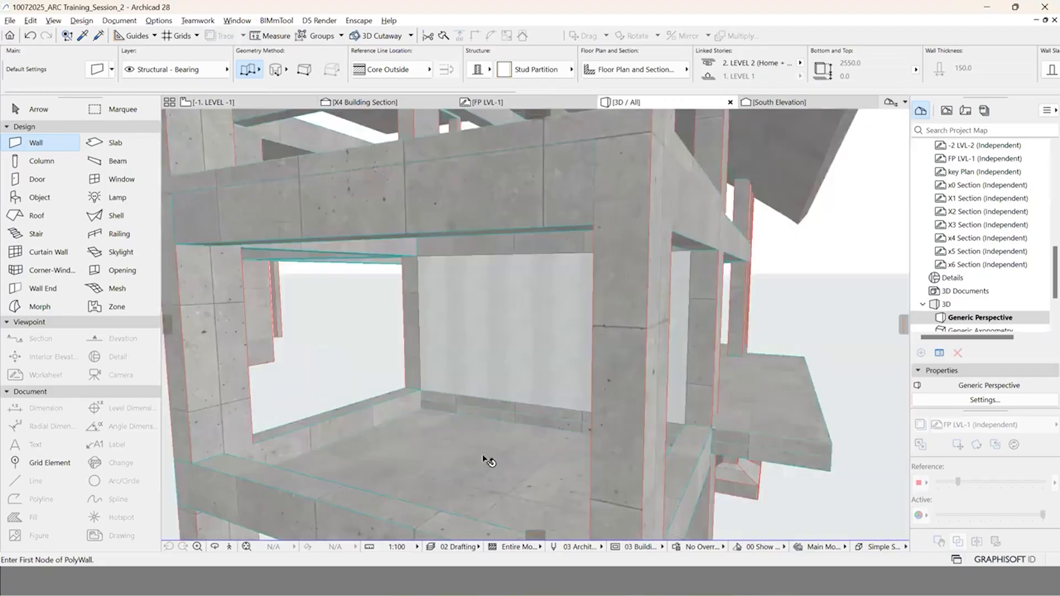
key(Escape)
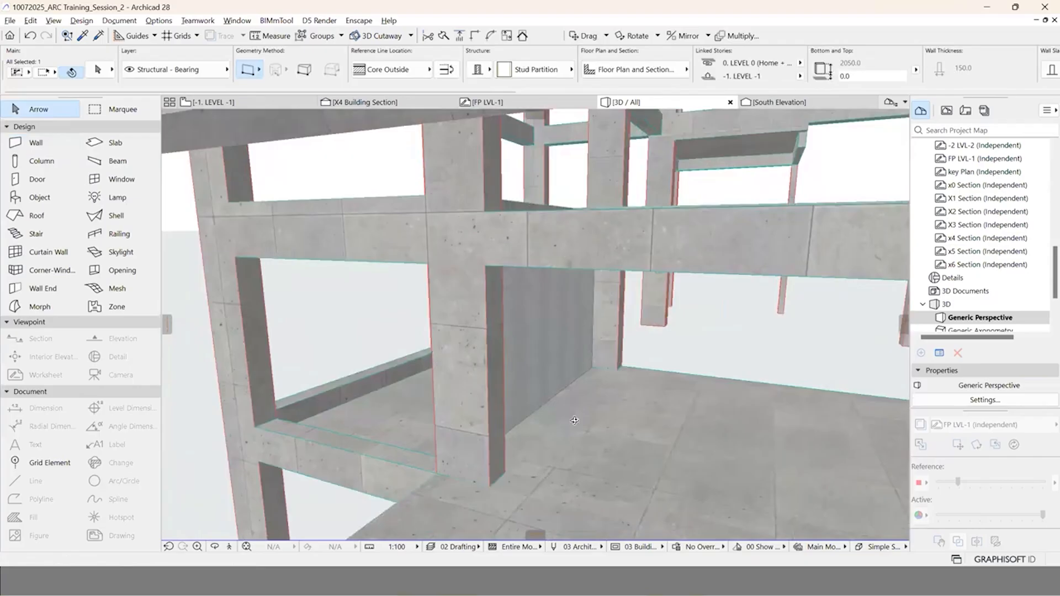
shift+middle_drag(574, 421, 565, 434)
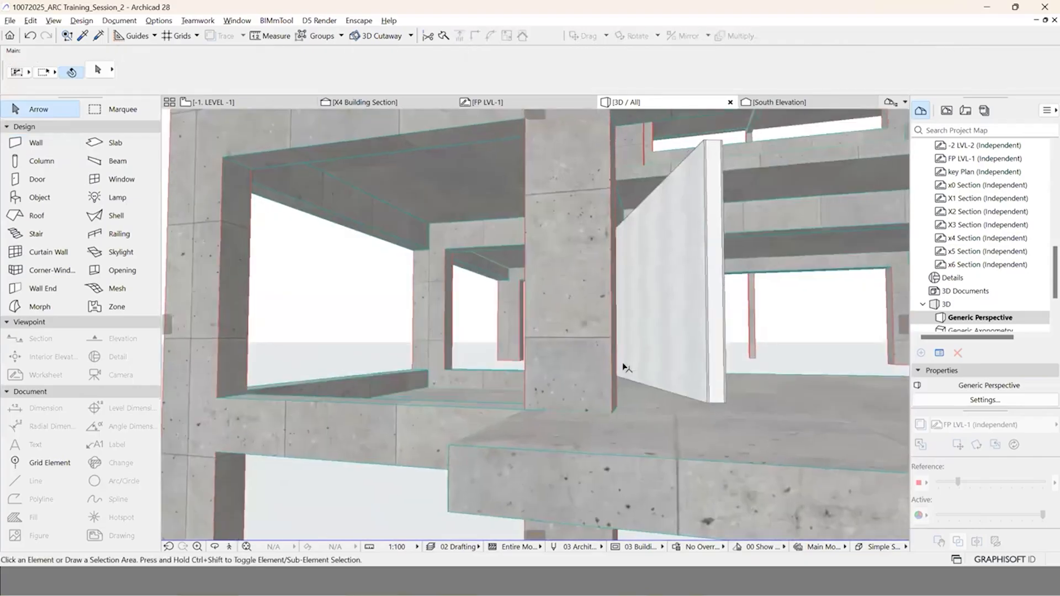
shift+middle_drag(693, 204, 671, 333)
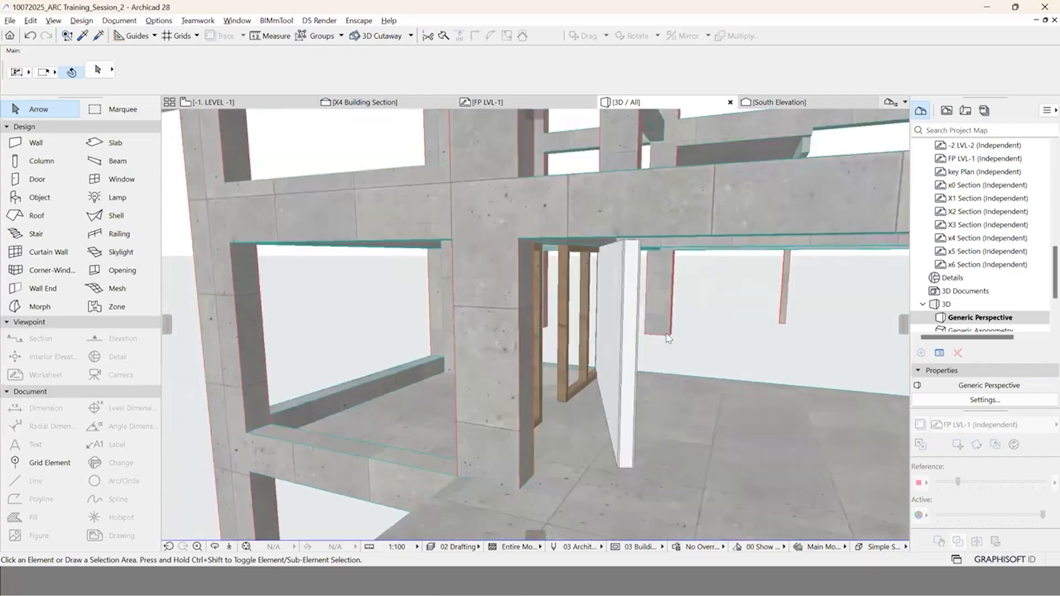
Step: Set the middle skin of the wall's Stud Partition composite to the Air Space - Frame material and confirm the composite
click(668, 335)
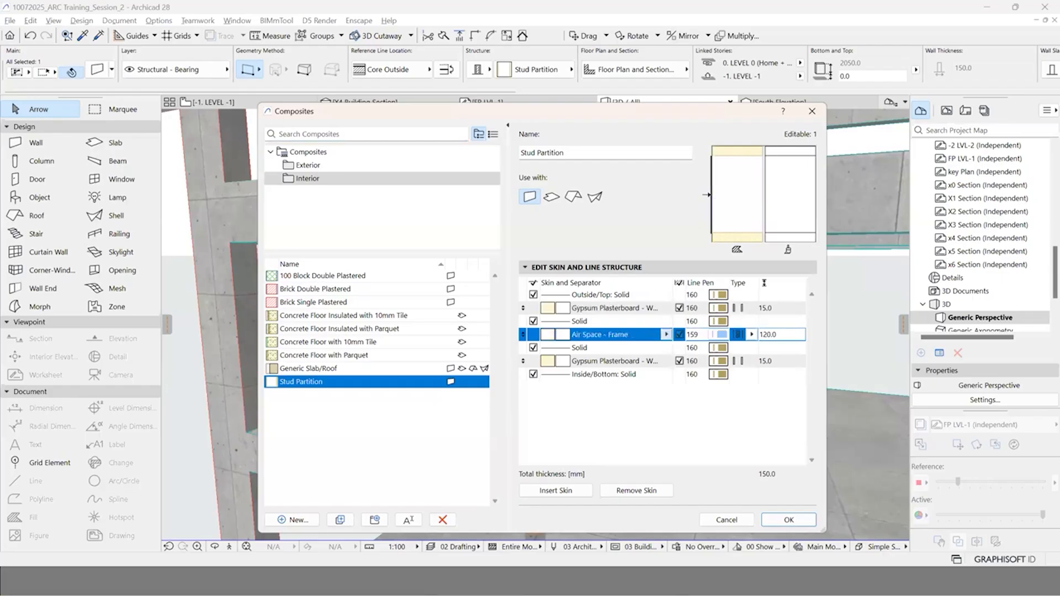
click(667, 334)
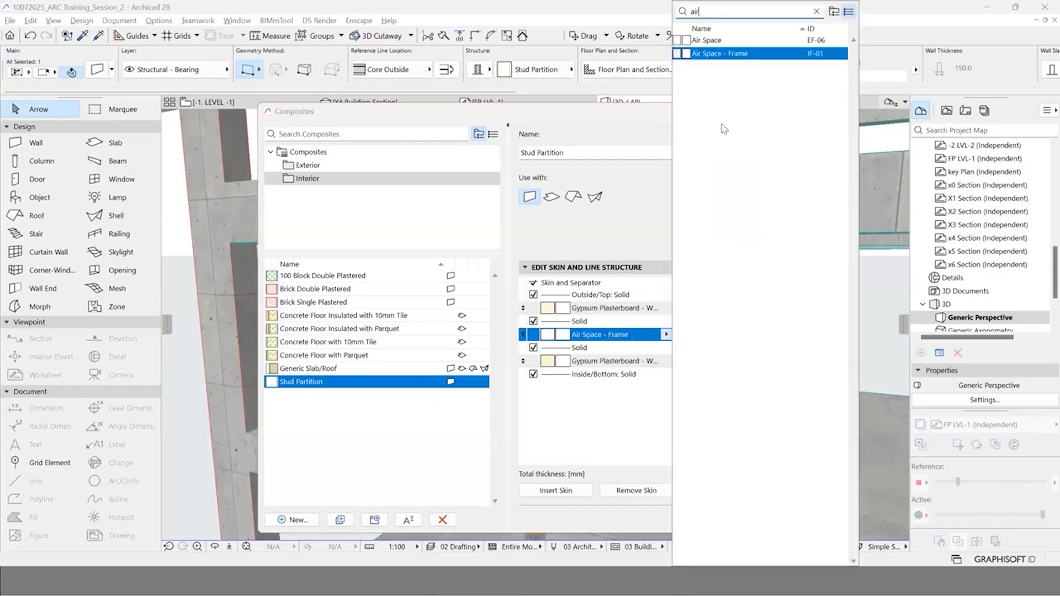
click(666, 335)
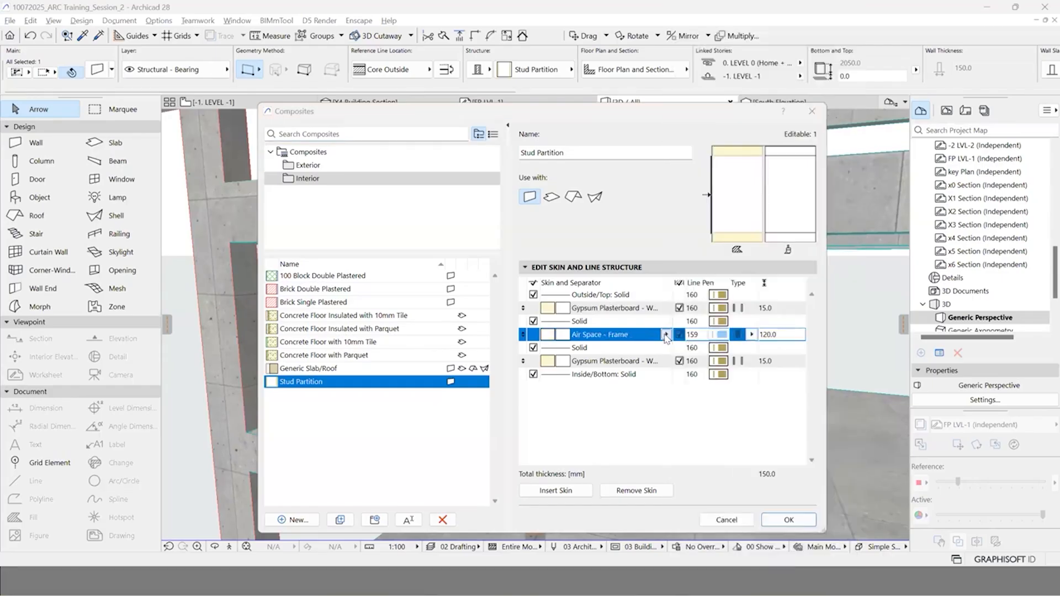
text(air)
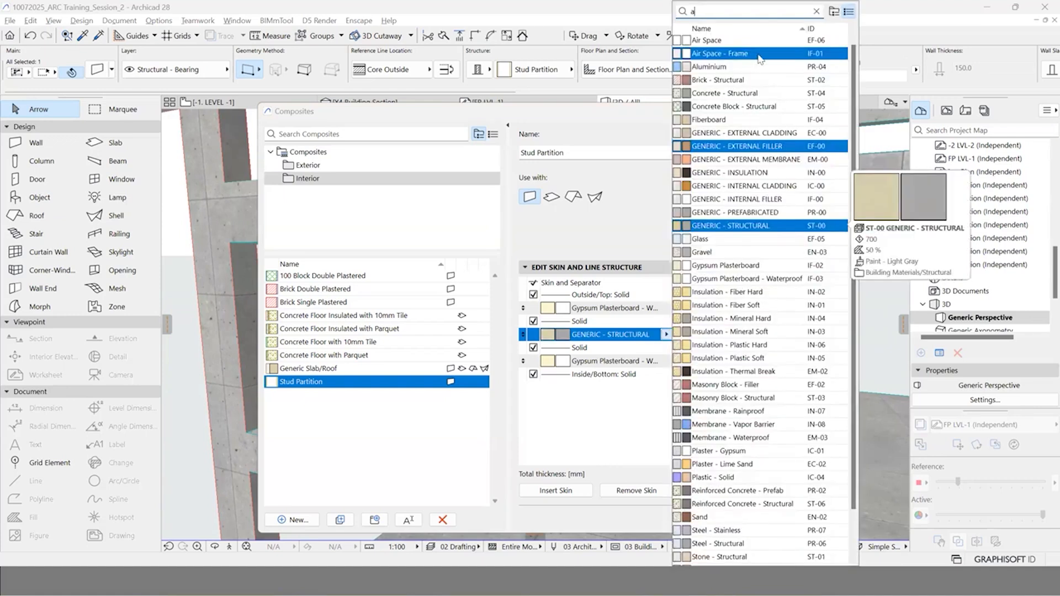
double_click(736, 42)
key(Return)
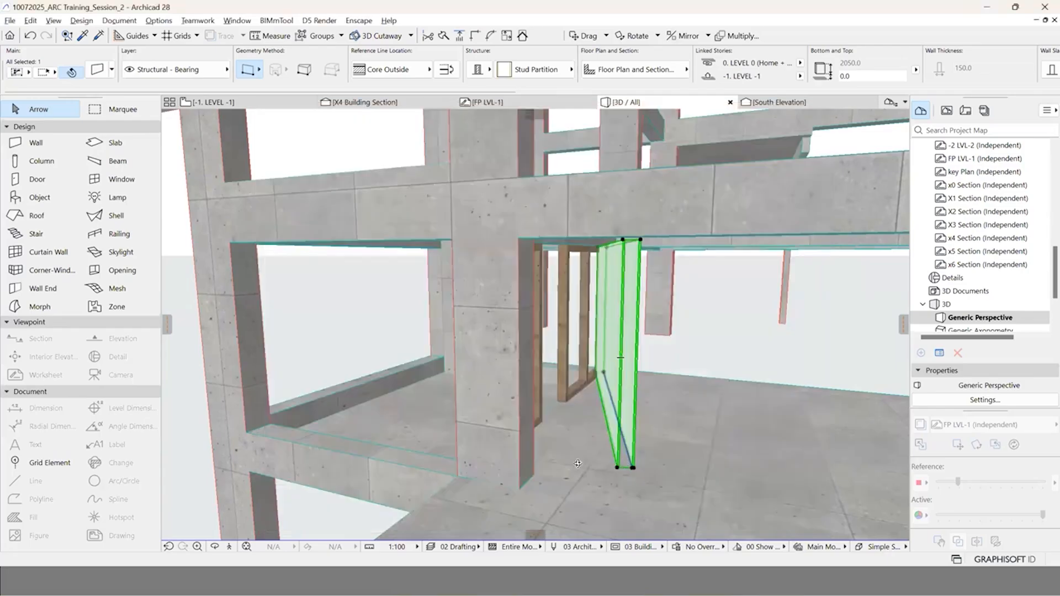
Step: Undo the last move and stretch of the plasterboard wall to bring it back over the timber frame
scroll(614, 463, down, 8)
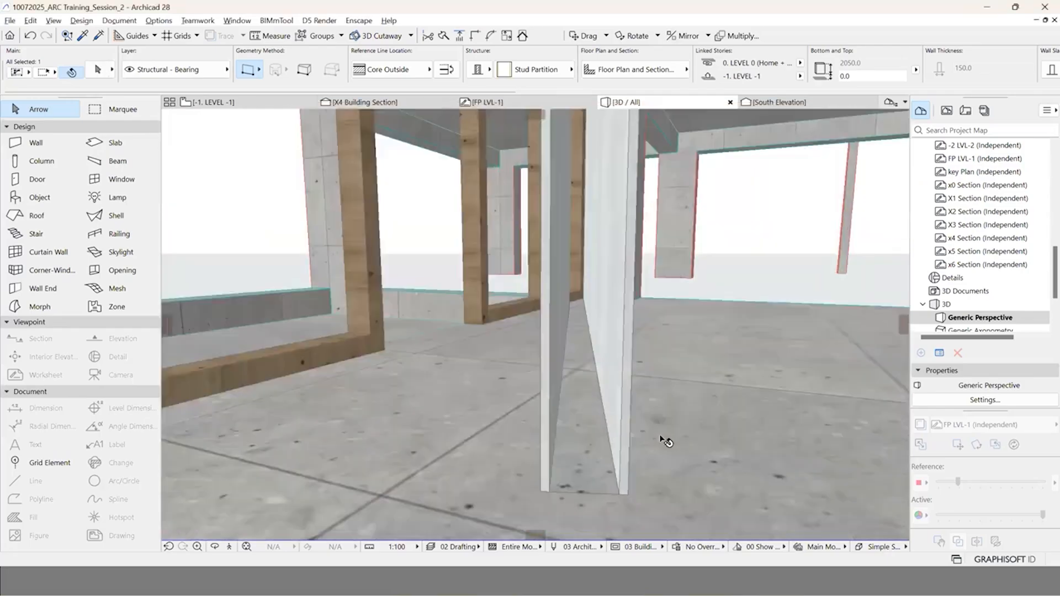
mouse_move(648, 476)
shift+middle_down()
mouse_move(662, 467)
mouse_move(642, 456)
shift+middle_up()
key(ctrl+z)
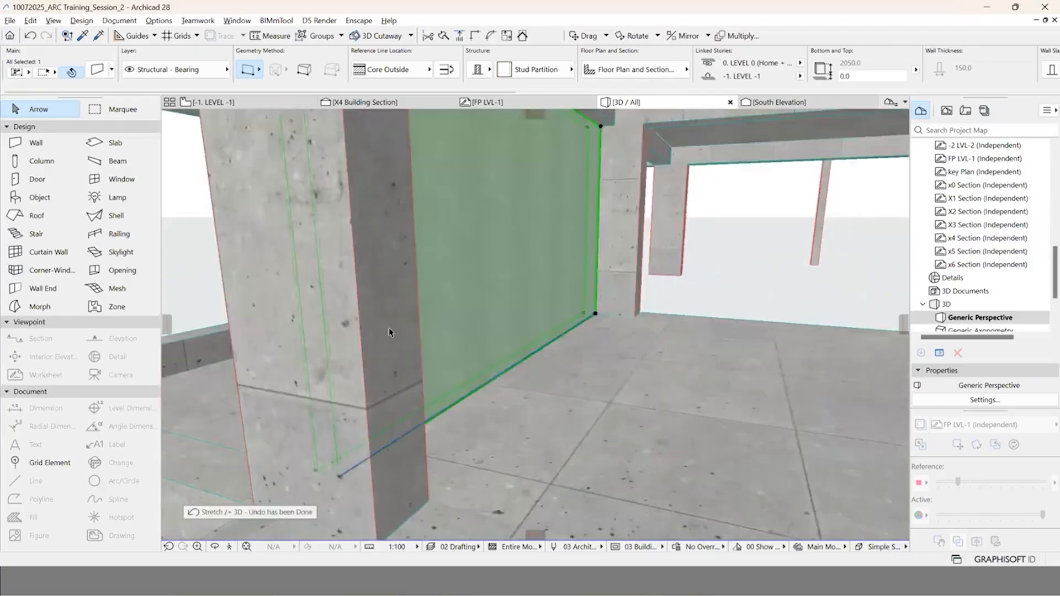
key(ctrl+z)
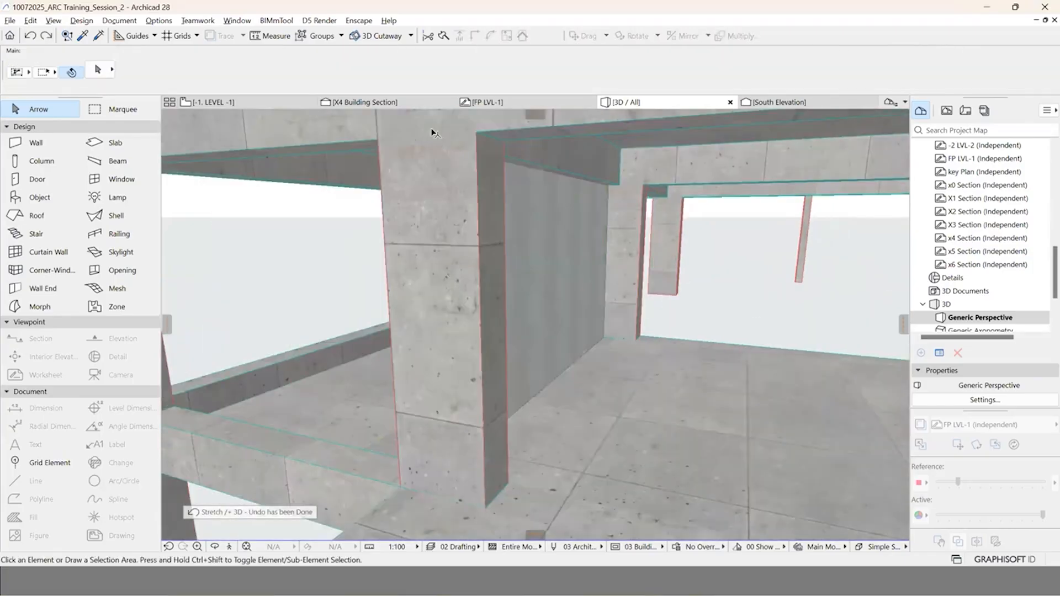
Step: Cut the building with a vertical 3D cutting plane through the plasterboard partition and examine the studs between its skins
scroll(434, 132, down, 3)
scroll(433, 132, down, 5)
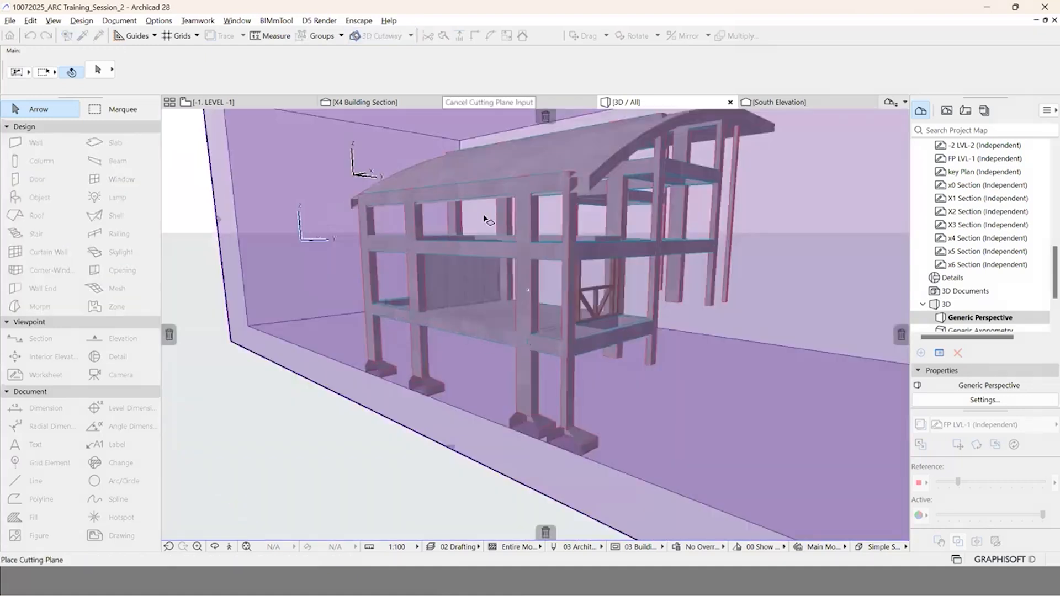
click(436, 350)
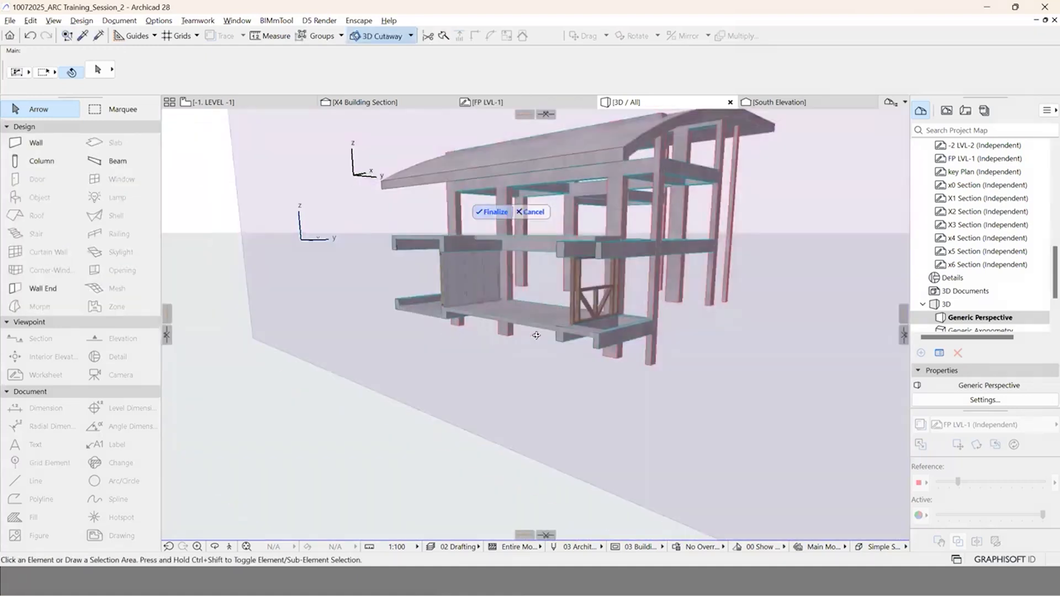
scroll(469, 332, up, 10)
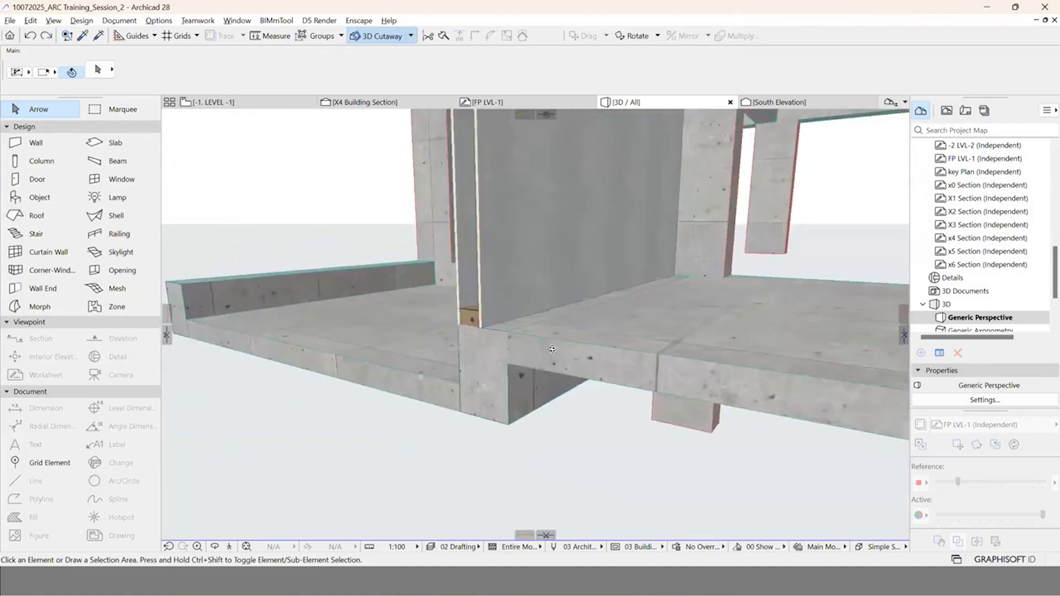
shift+middle_drag(523, 403, 525, 387)
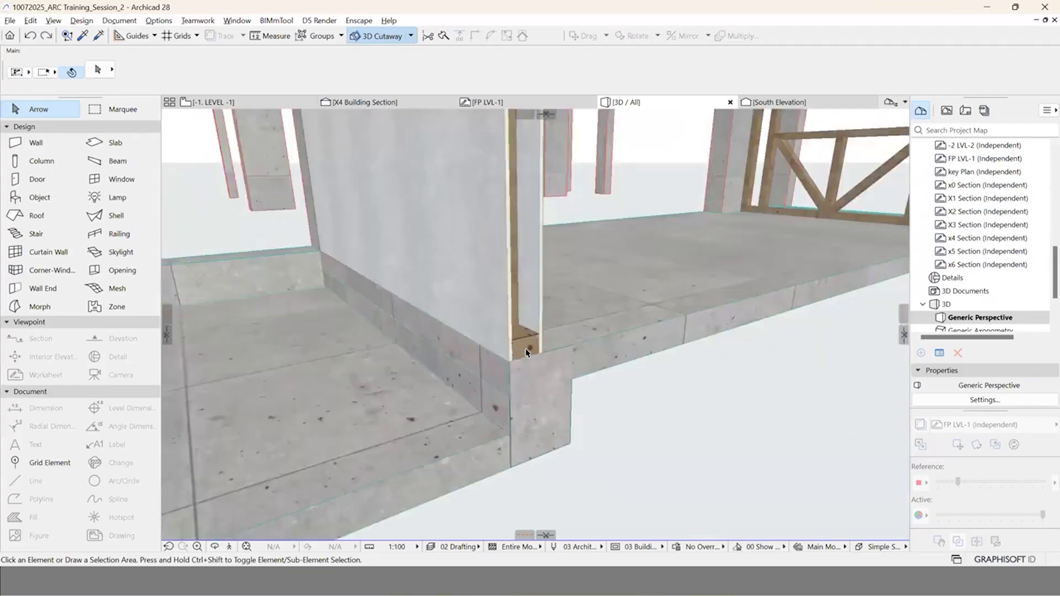
scroll(517, 165, down, 3)
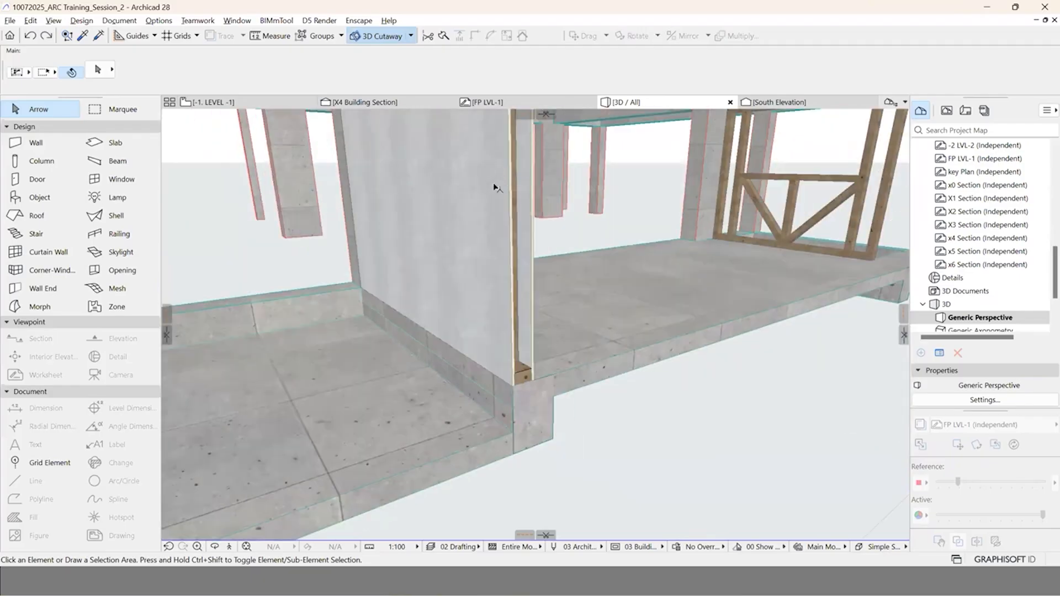
scroll(508, 210, down, 5)
scroll(535, 268, up, 5)
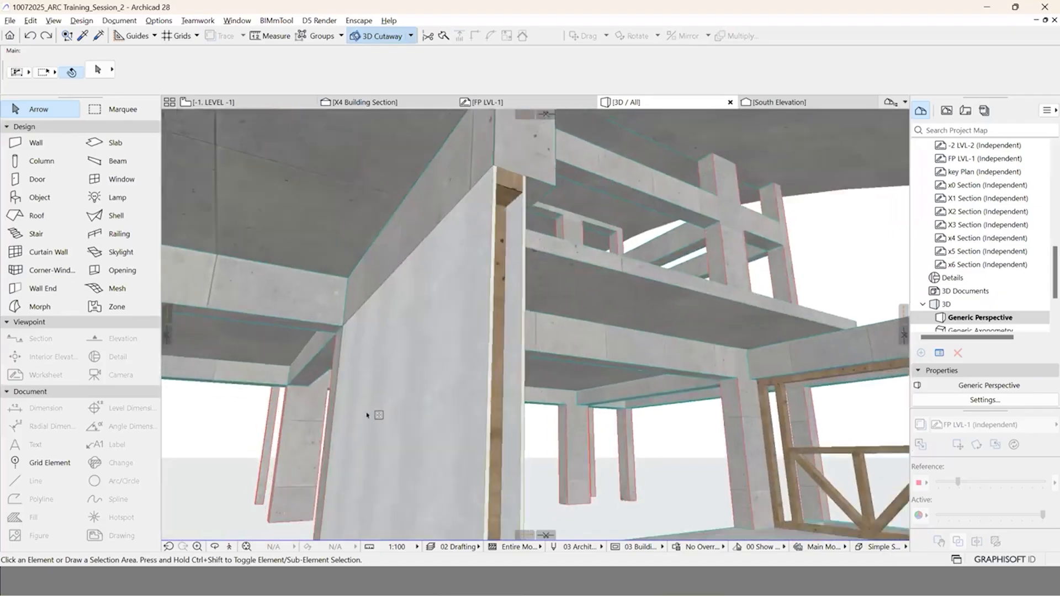
scroll(180, 336, down, 5)
shift+middle_drag(180, 337, 626, 340)
shift+middle_drag(471, 371, 332, 358)
drag(168, 336, 198, 349)
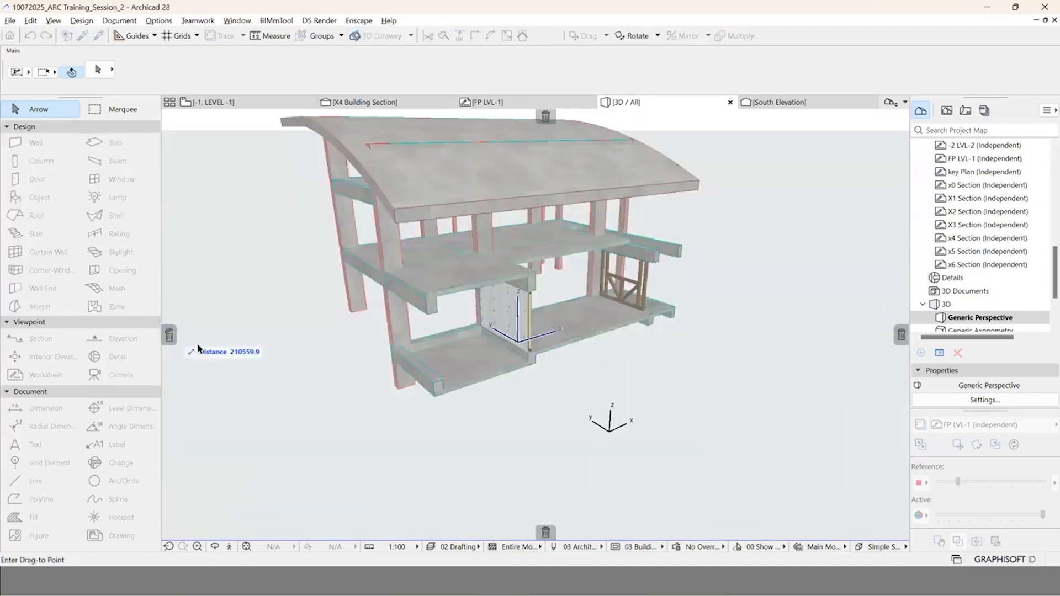
drag(501, 368, 537, 366)
shift+middle_drag(537, 366, 298, 105)
click(380, 42)
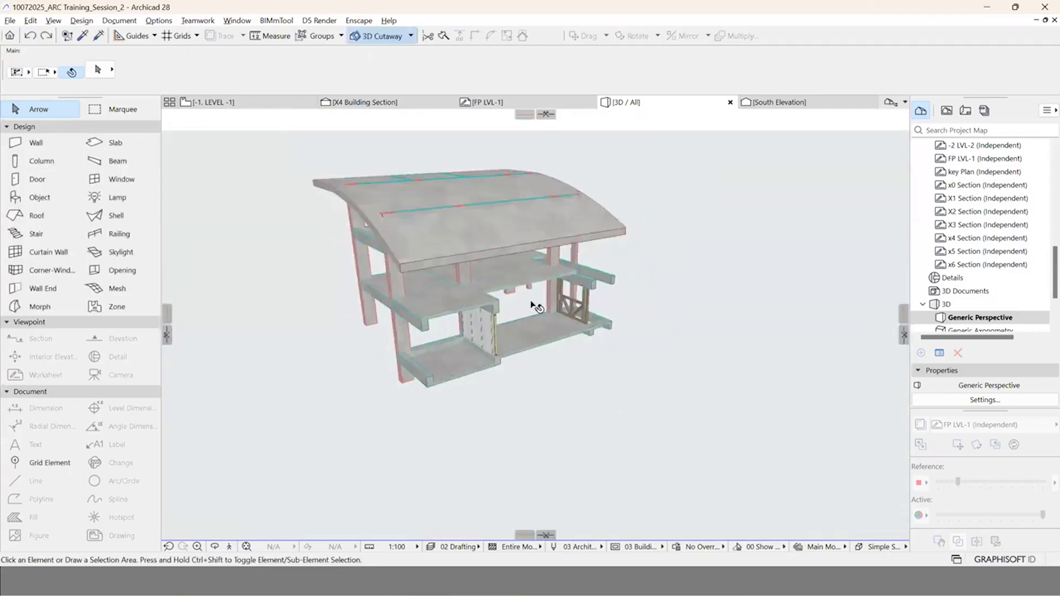
Step: Place a vertical cutting plane near the front columns and a horizontal one through the roof, and finalize the cutaway
shift+middle_drag(205, 338, 487, 103)
drag(544, 157, 368, 243)
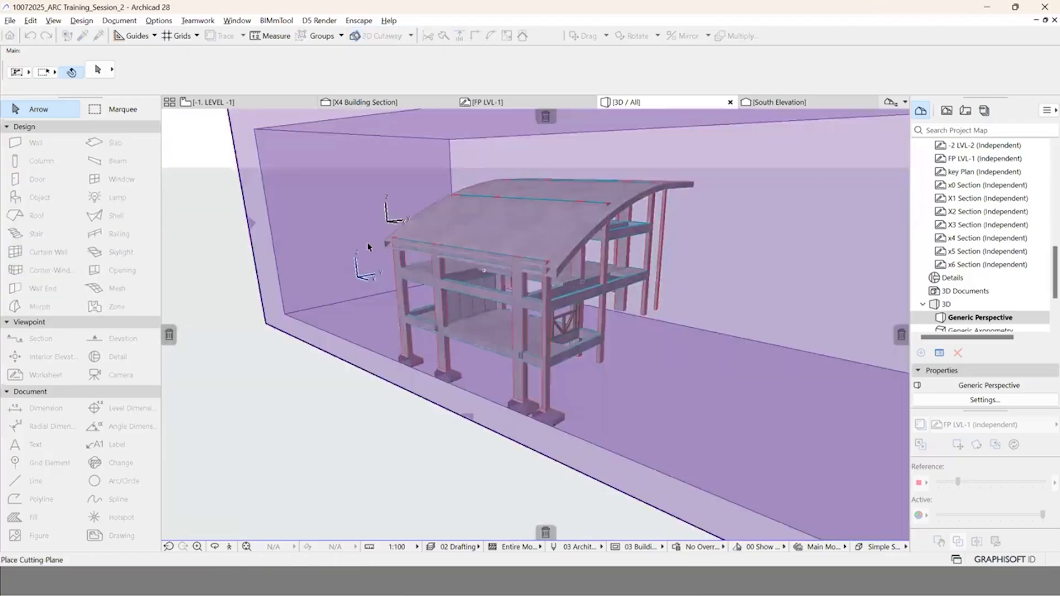
click(317, 280)
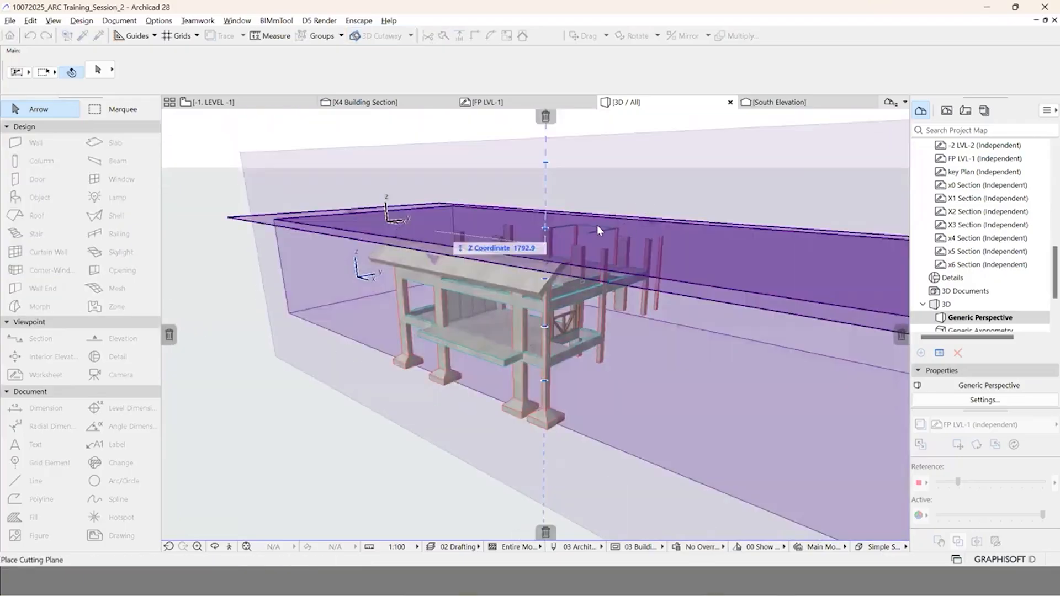
click(598, 227)
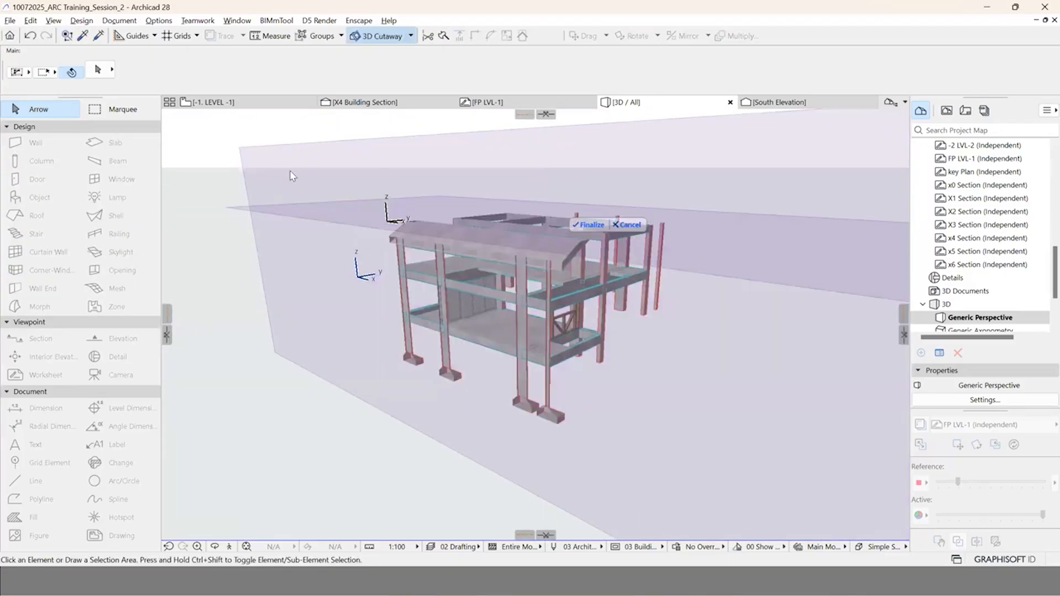
key(Return)
Step: Delete all cutting planes from the 3D view
right_click(345, 202)
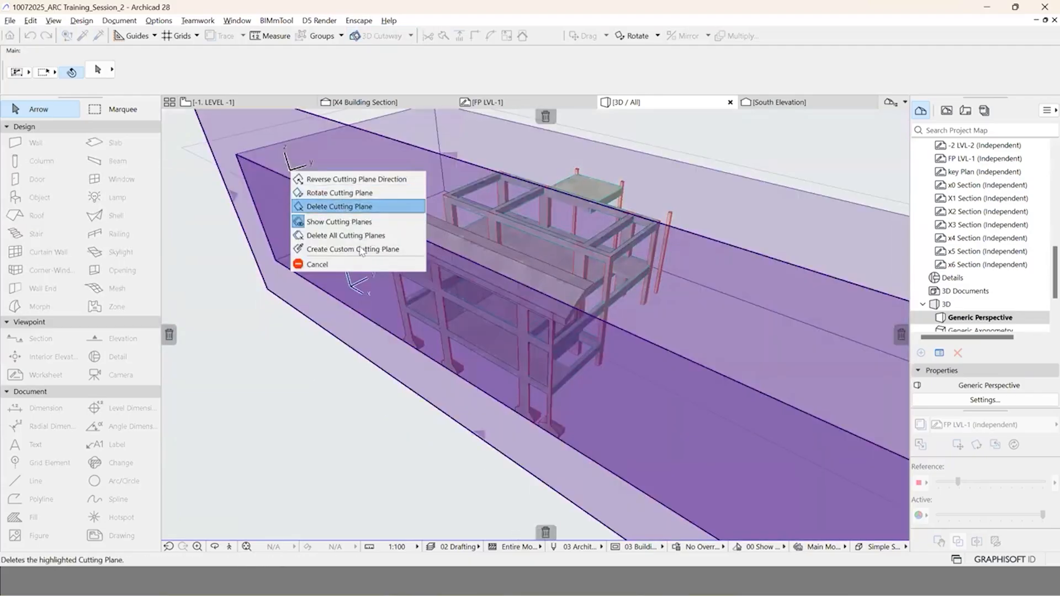
click(334, 265)
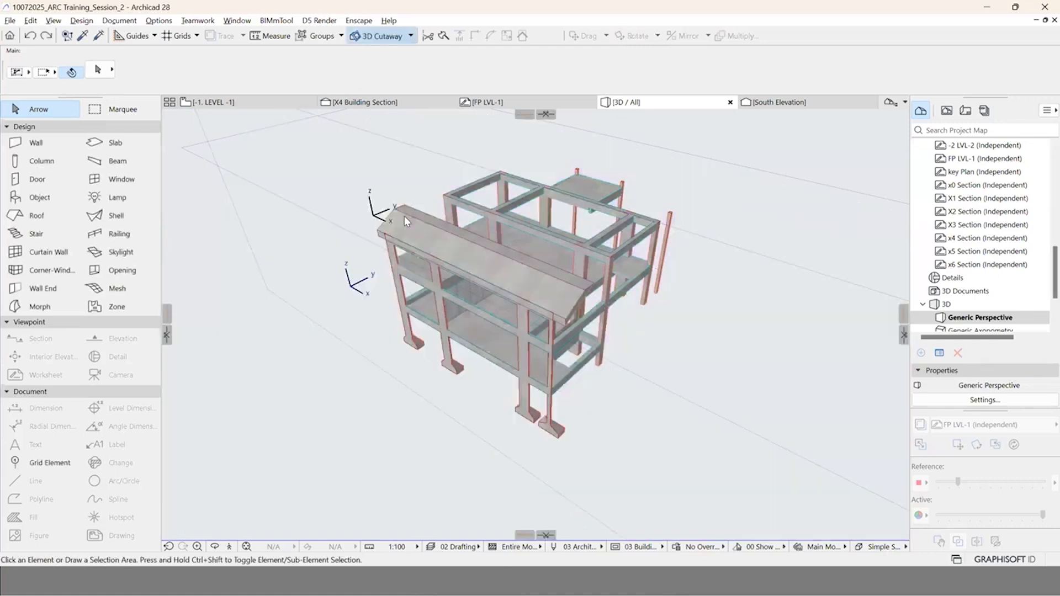
right_click(404, 216)
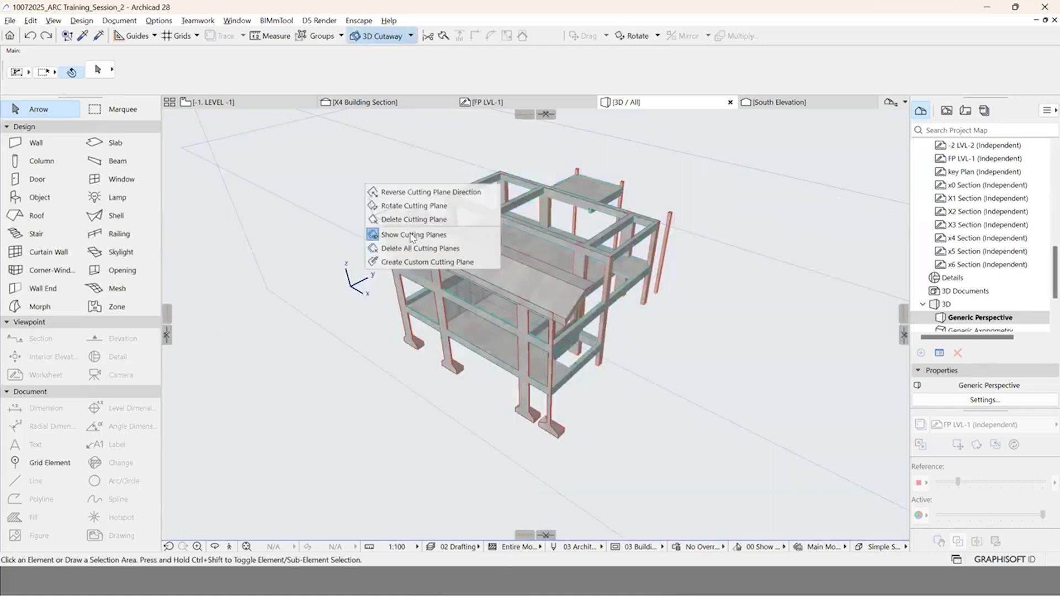
click(421, 251)
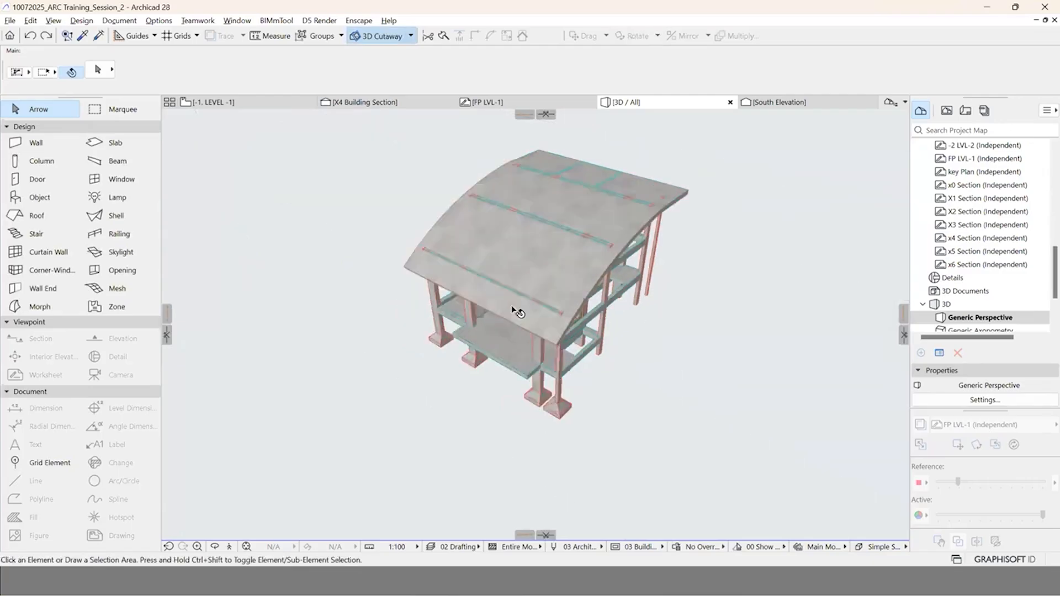
drag(478, 353, 498, 313)
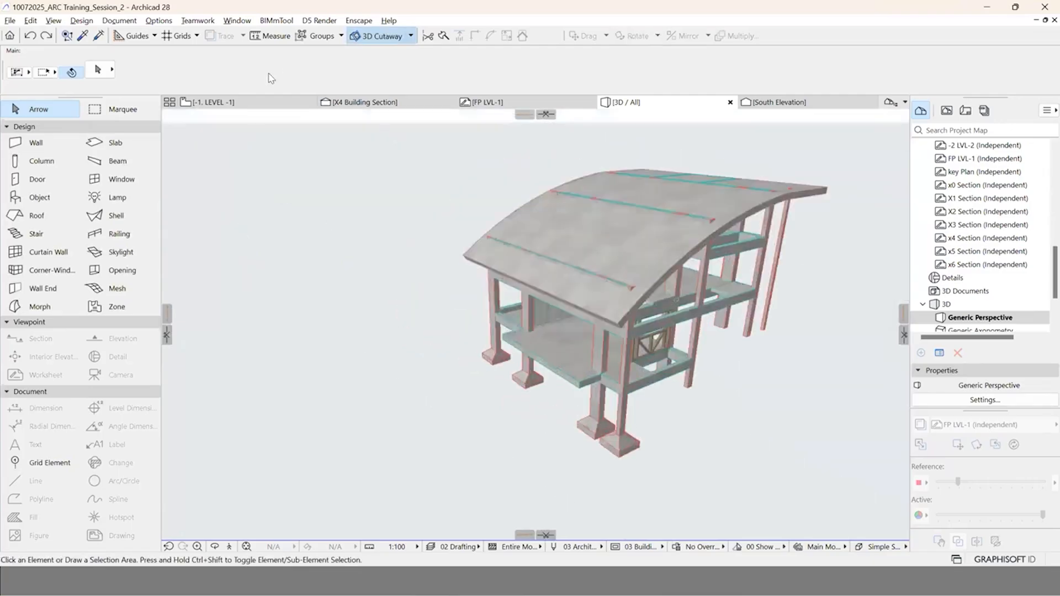
scroll(325, 133, up, 3)
scroll(408, 315, up, 3)
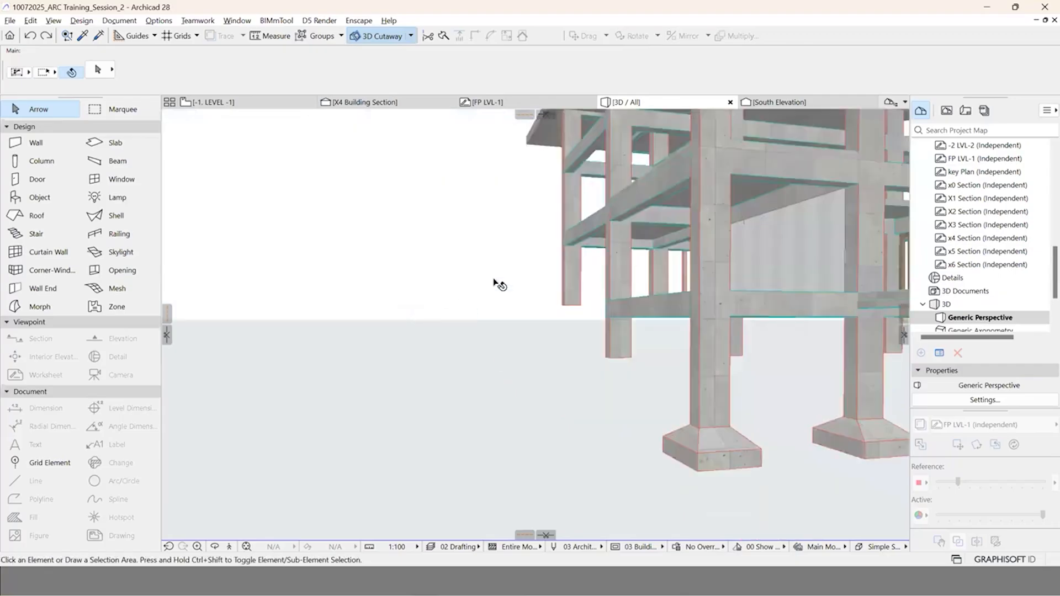
Step: Draw a Stud Partition wall on the LEVEL -1 floor plan over the timber frame beside the stair, from its bottom stud to the column
key(F2)
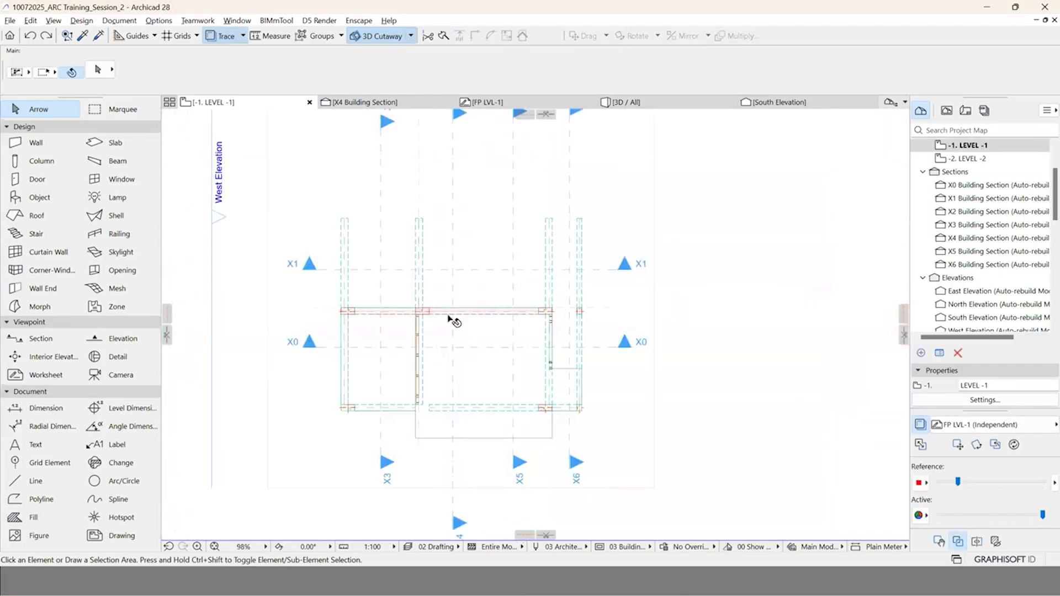
scroll(452, 315, up, 2)
scroll(663, 265, up, 2)
scroll(653, 253, up, 3)
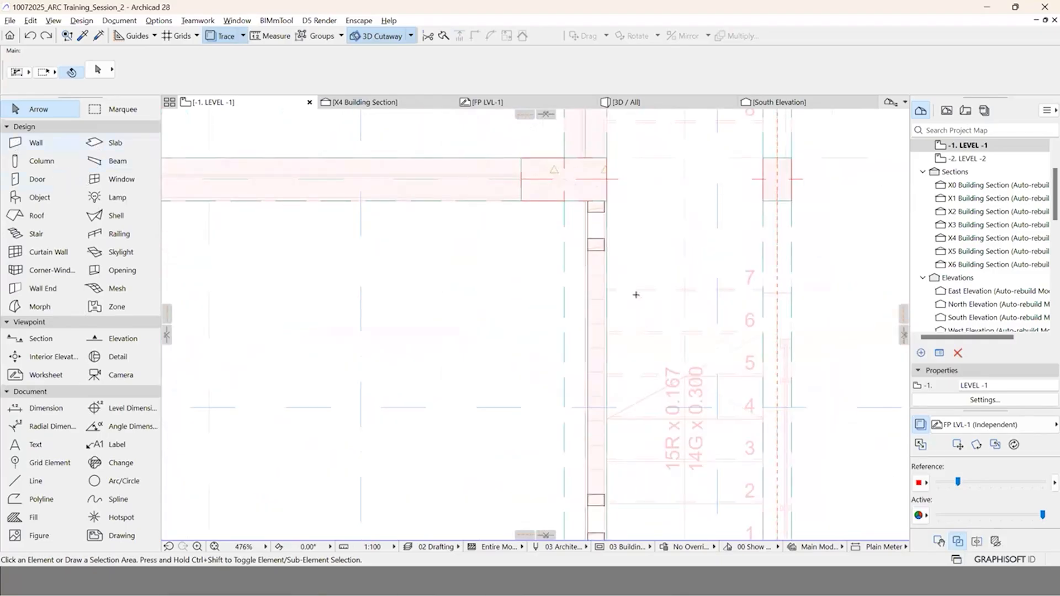
key(w)
scroll(607, 387, down, 5)
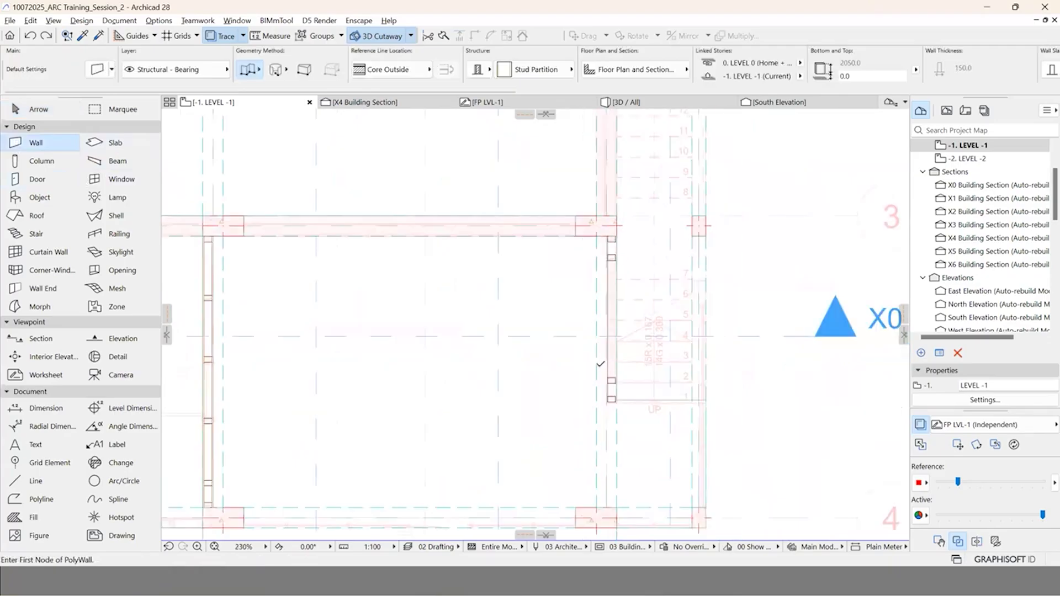
scroll(608, 406, up, 5)
click(599, 370)
scroll(625, 442, down, 3)
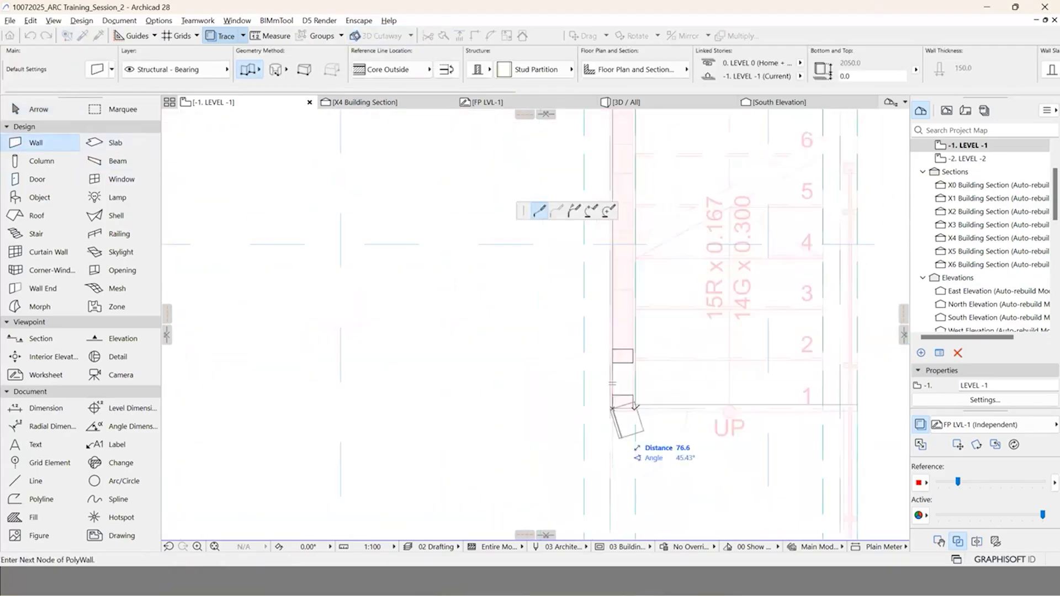
middle_drag(664, 409, 666, 439)
middle_drag(666, 287, 681, 444)
scroll(679, 301, up, 3)
double_click(678, 301)
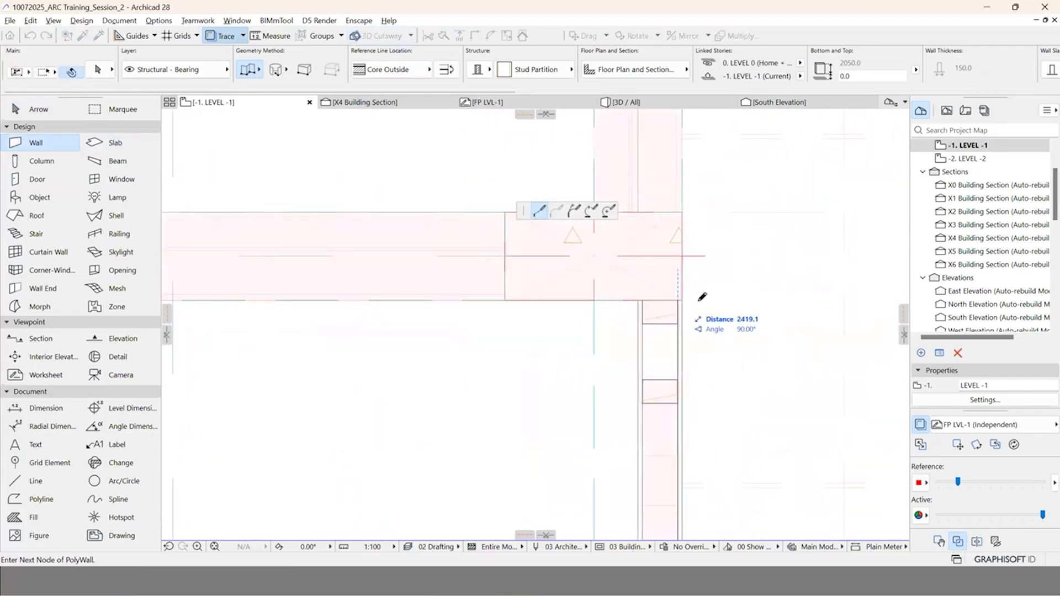
key(Escape)
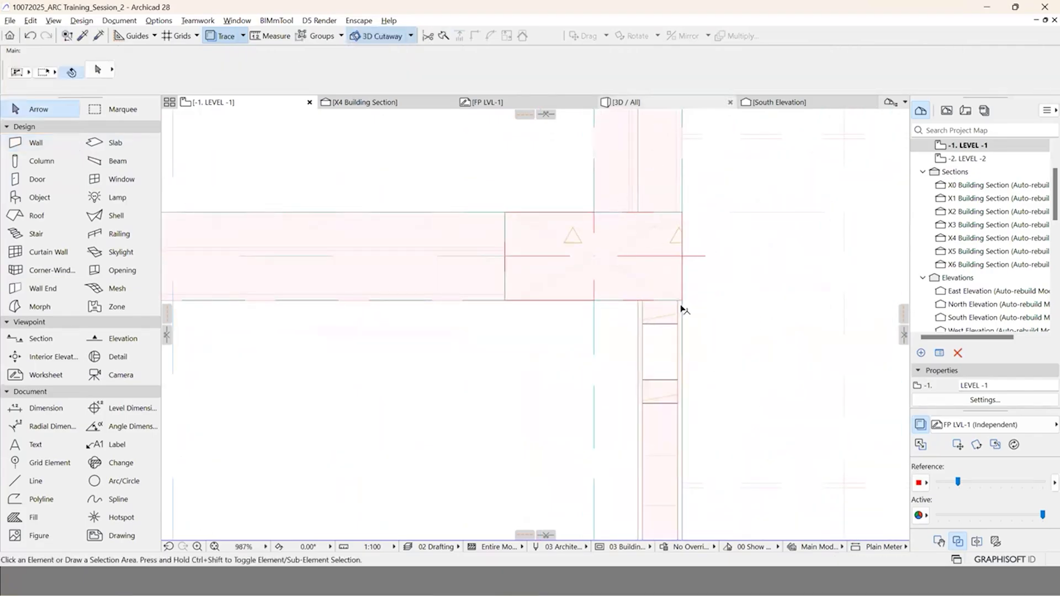
Step: Inspect the new plasterboard wall over the second timber frame in 3D, from outside and inside the level -1 room
key(F3)
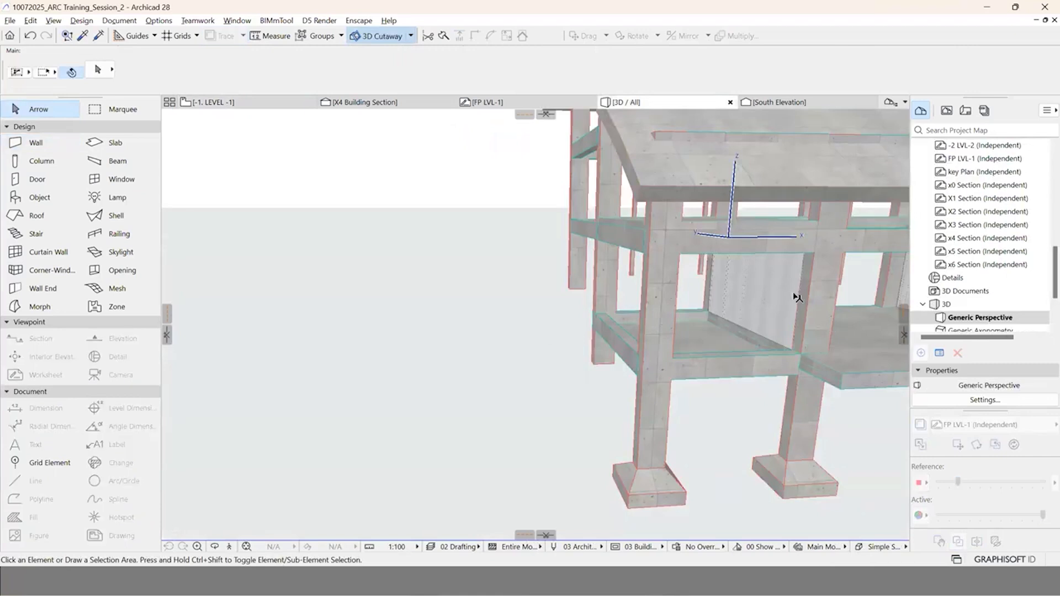
scroll(783, 352, down, 4)
middle_drag(726, 358, 665, 397)
scroll(665, 398, up, 1)
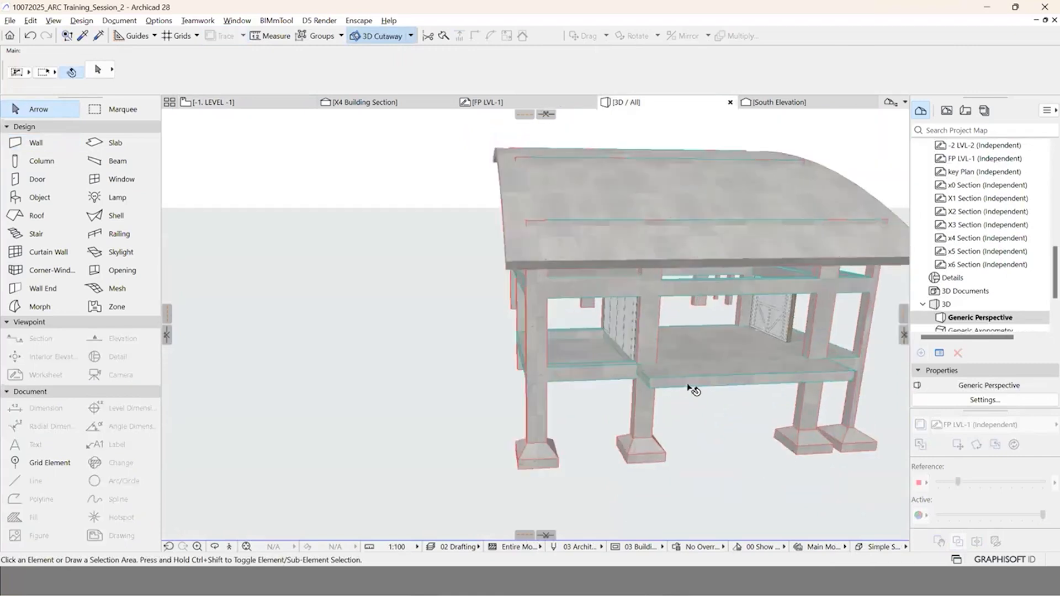
scroll(691, 380, up, 2)
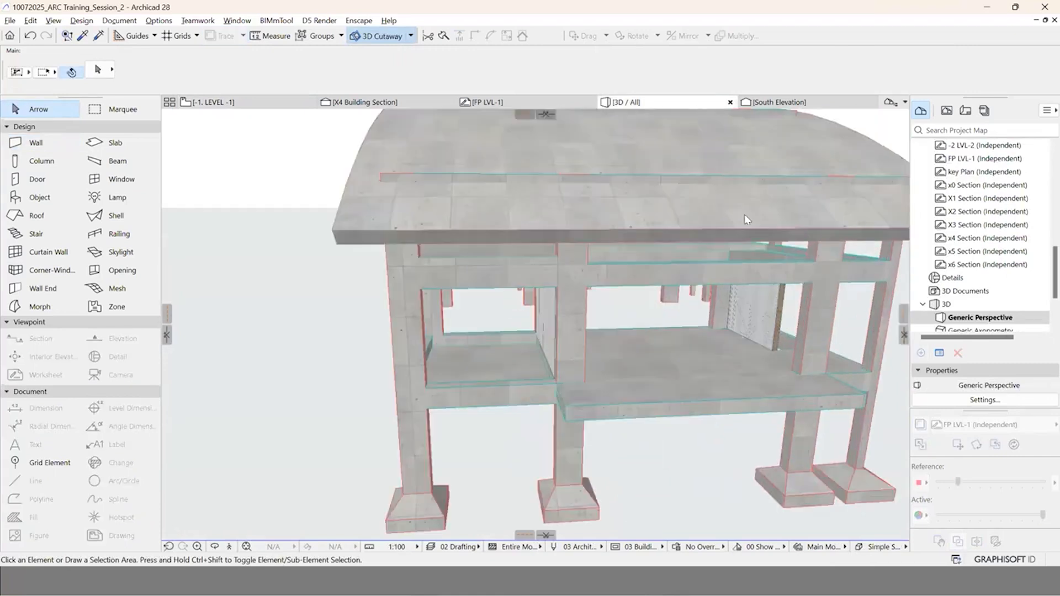
scroll(670, 239, up, 3)
scroll(603, 286, up, 1)
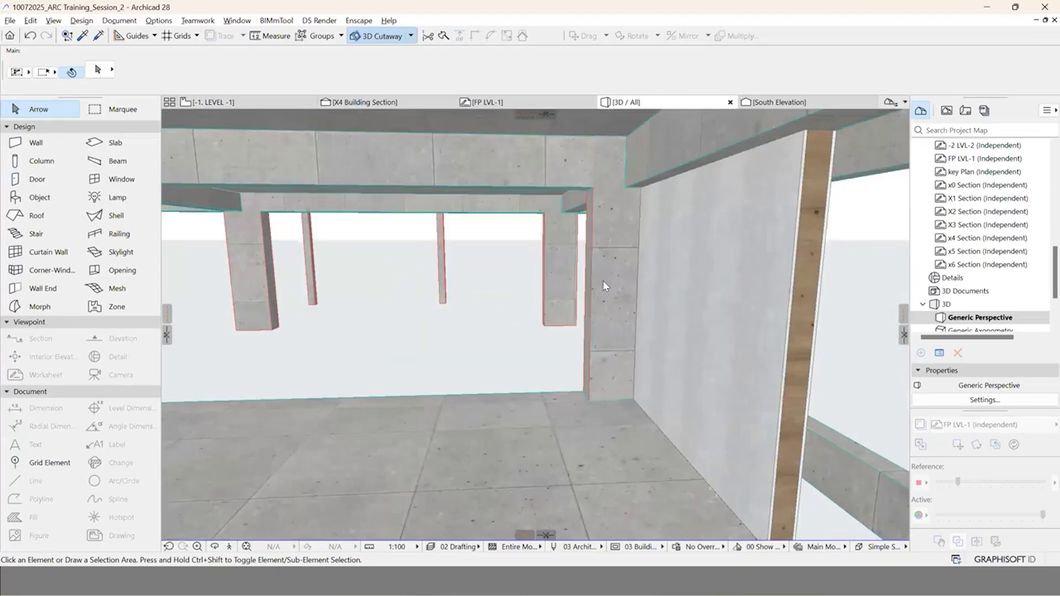
scroll(603, 280, down, 2)
Step: Switch to the ArchicadBIMProgram presentation in Brave to view the Partition cover slide
key(alt+Tab)
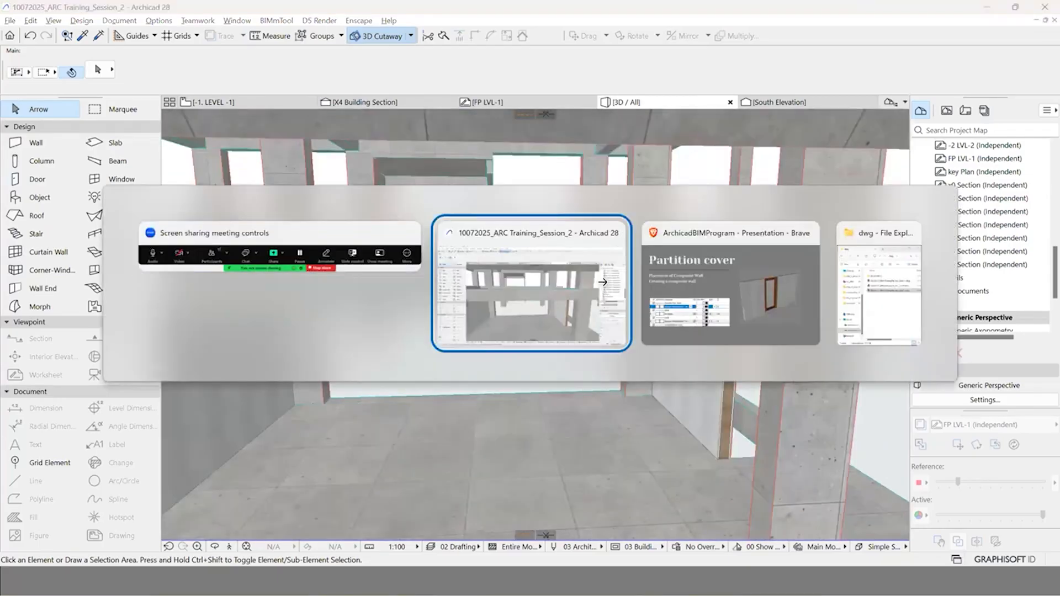
key(alt+Tab)
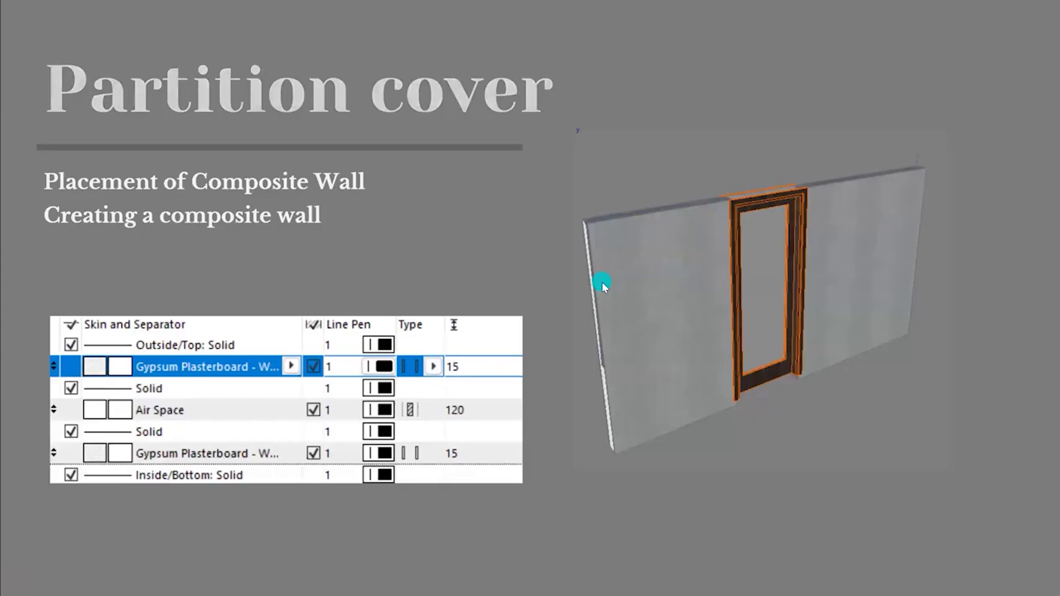